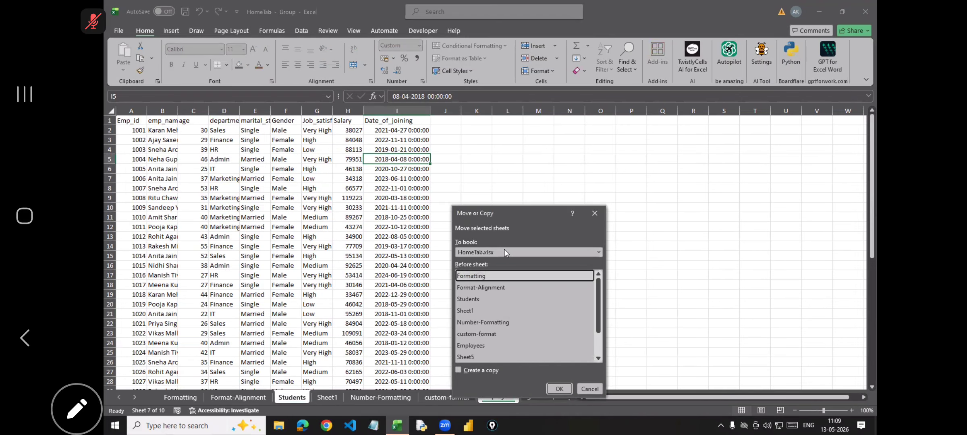
Copy the selected Students and Employees sheets into a new workbook and review both copied sheets.
click(502, 250)
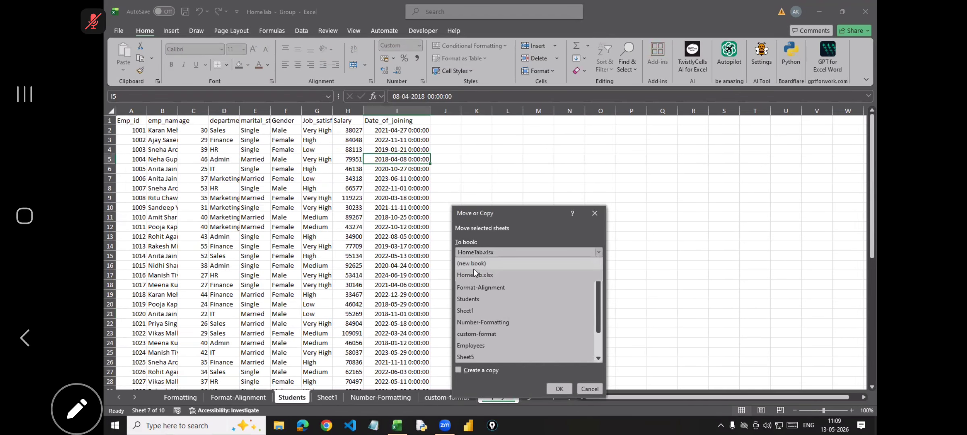
click(474, 263)
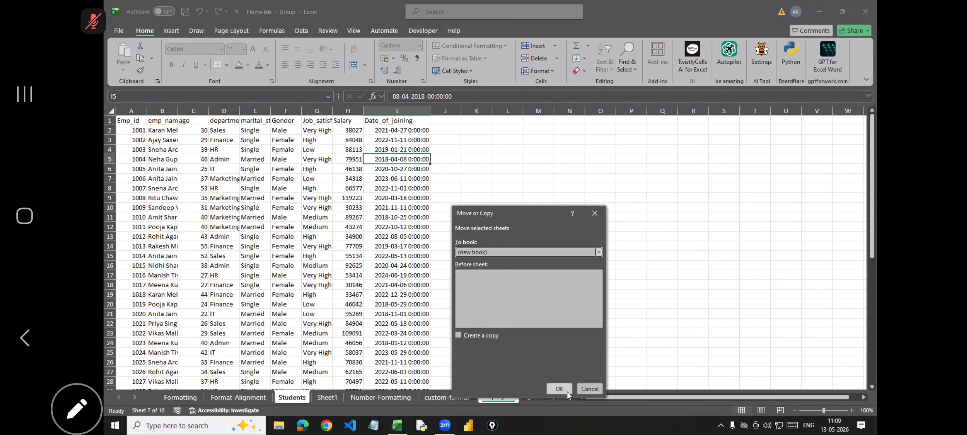
click(469, 335)
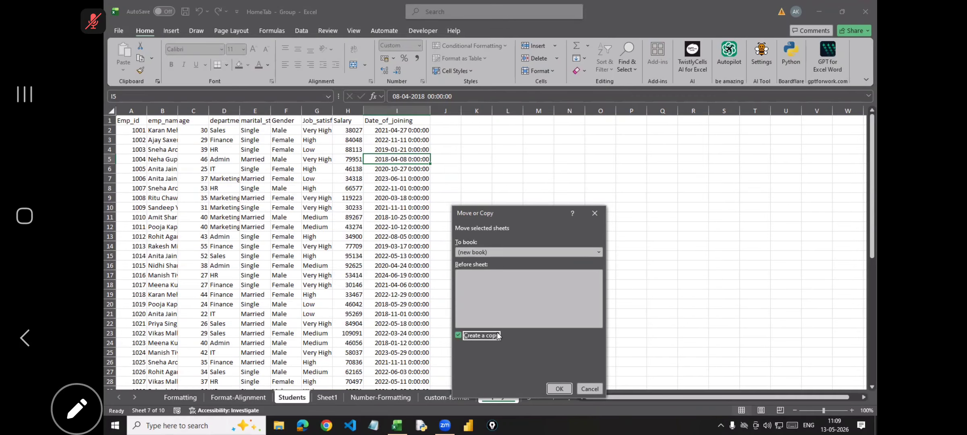
click(559, 388)
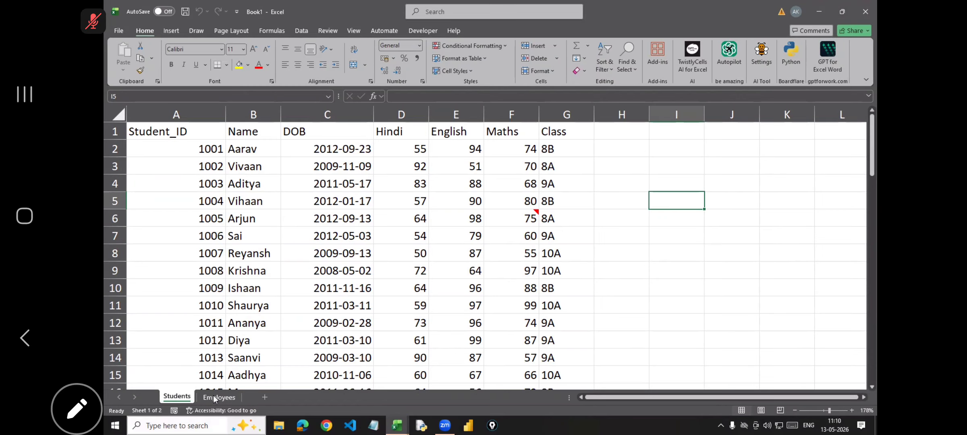
click(220, 397)
click(183, 397)
click(218, 397)
click(183, 398)
click(221, 398)
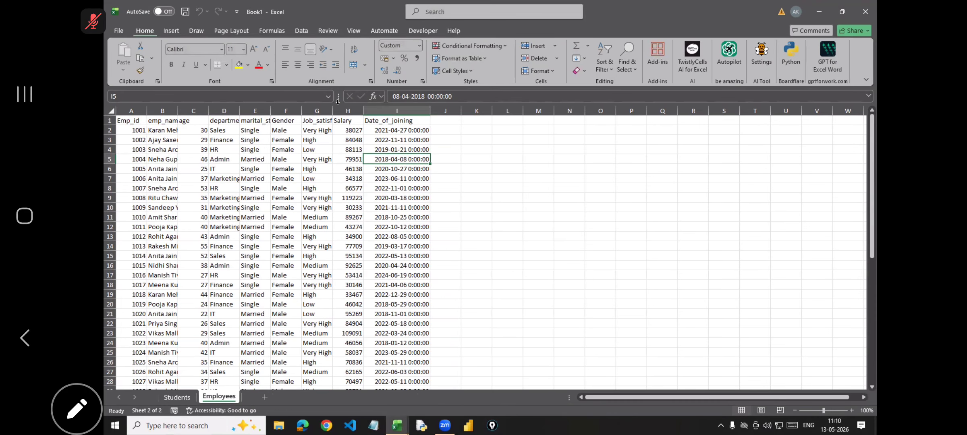
Save the new workbook as Data_tab1 in the WD-11-00Excel-April folder.
key(ctrl+s)
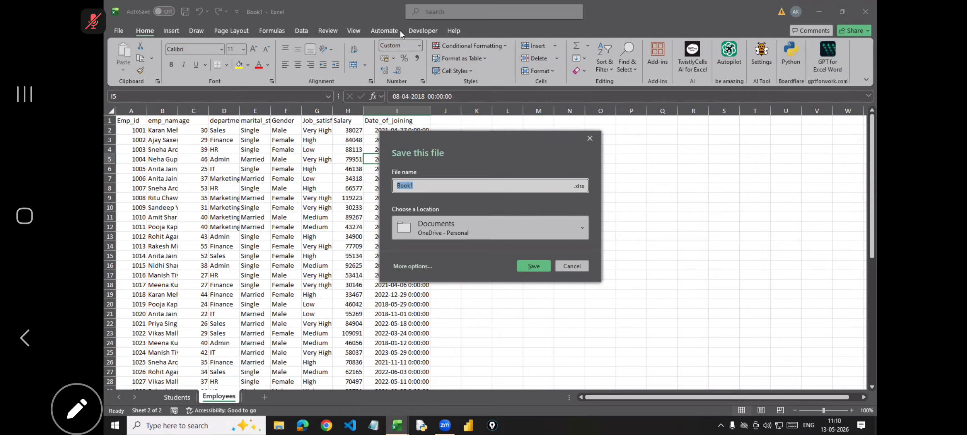
text(Data_tab1)
click(421, 273)
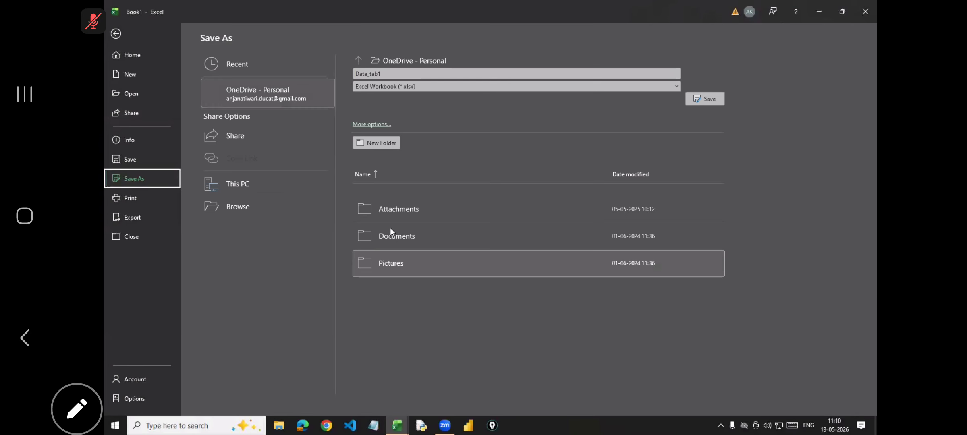
click(245, 229)
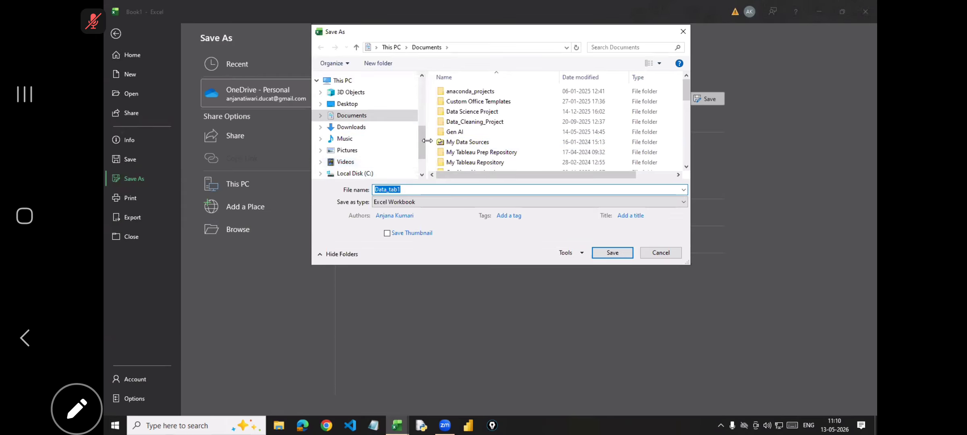
drag(421, 130, 422, 85)
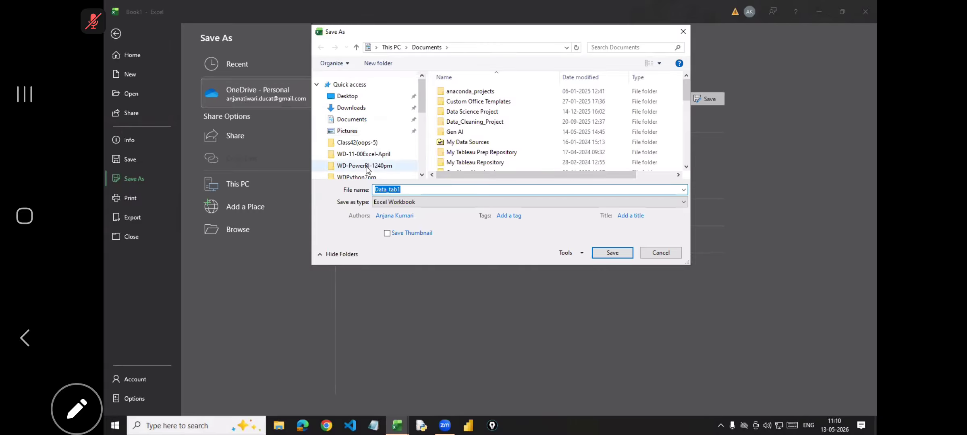
click(372, 155)
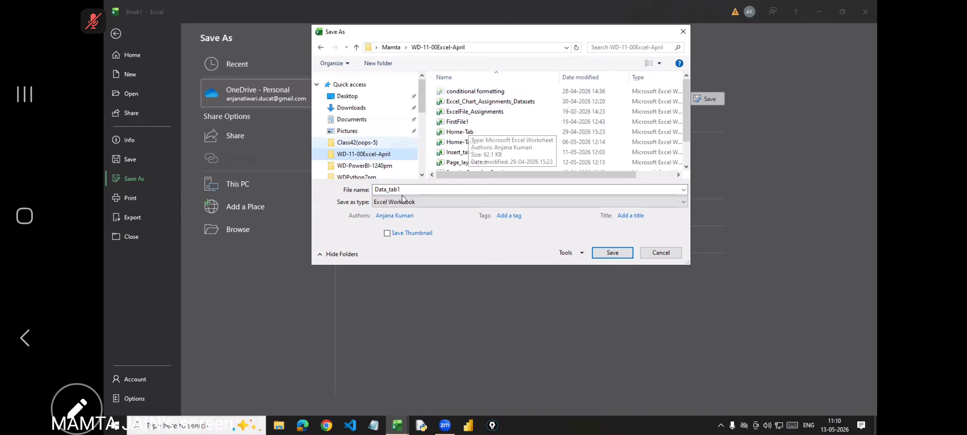
click(608, 253)
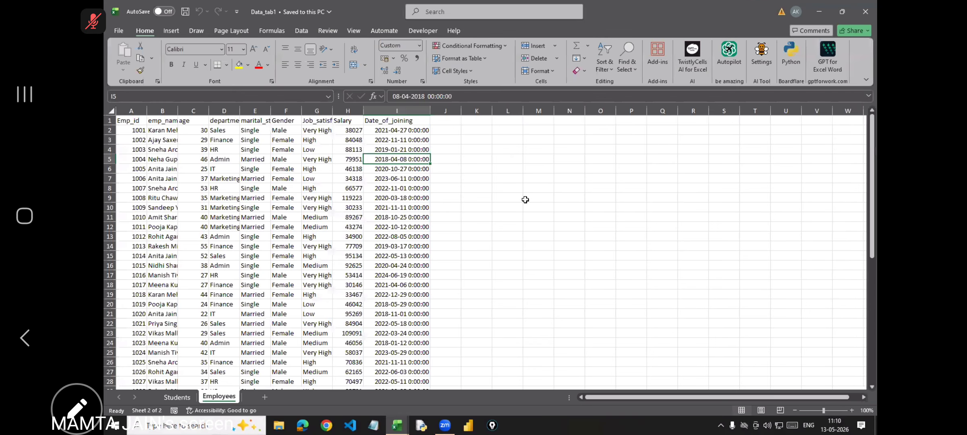
click(538, 197)
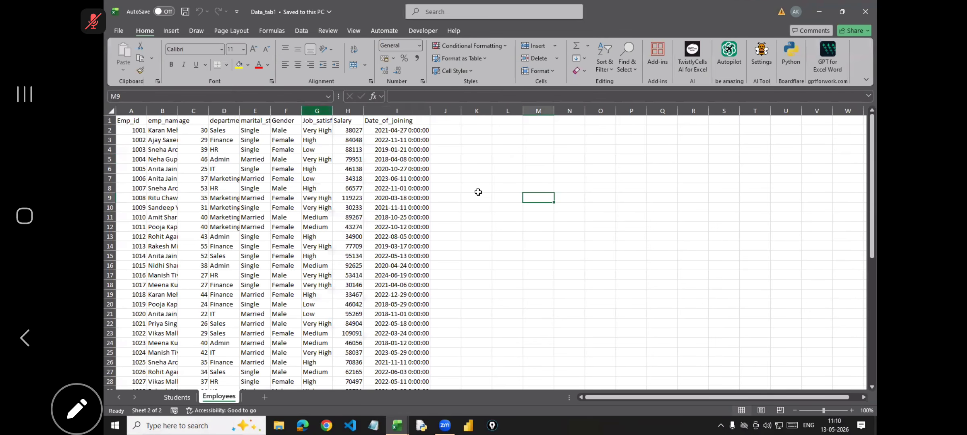
Show the Data commands and start the screen annotation pen, with its toolbar moved over the empty cells.
click(303, 31)
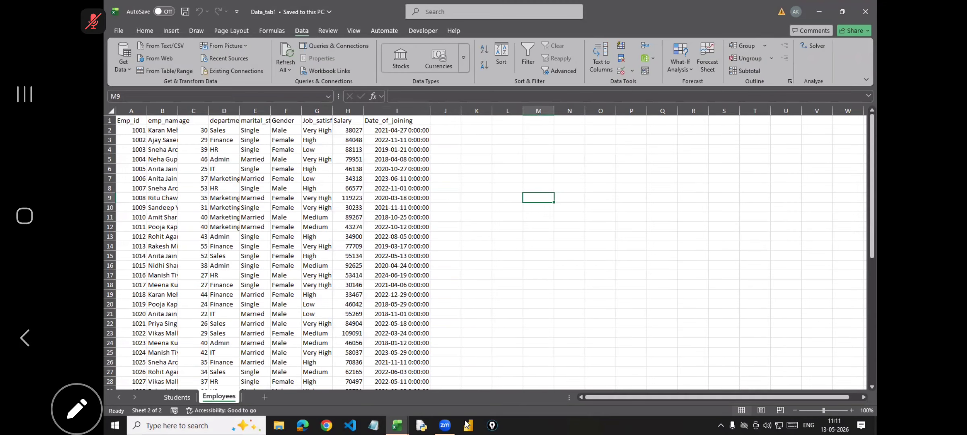
click(492, 425)
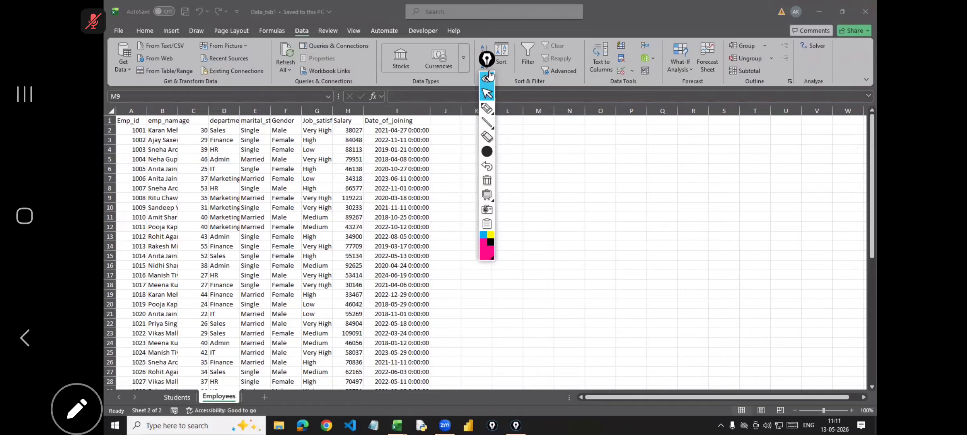
drag(488, 61, 741, 154)
click(740, 203)
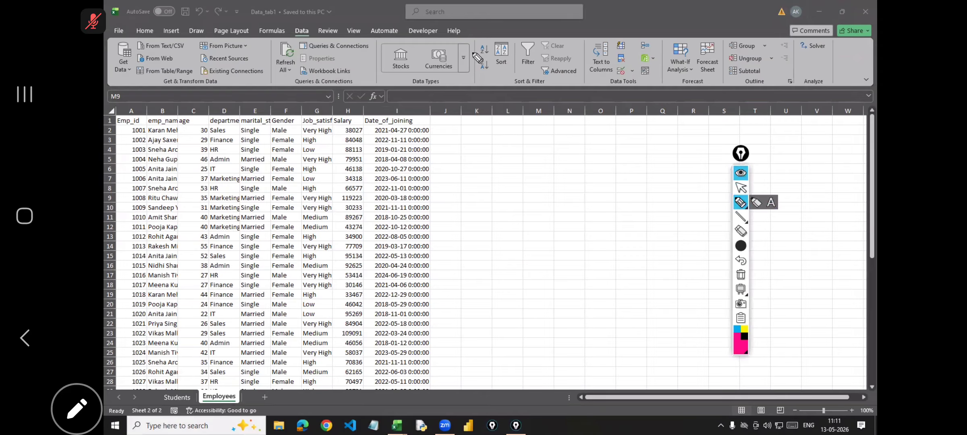
Clear the thick test stroke and outline the Sort & Filter command group in pink with the thinnest pen.
mouse_move(475, 42)
mouse_down()
mouse_move(548, 96)
mouse_move(592, 84)
mouse_up()
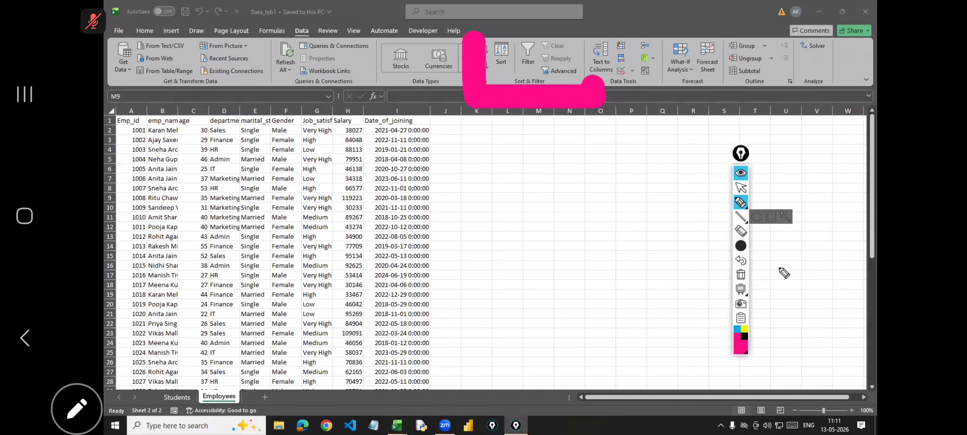
mouse_move(743, 247)
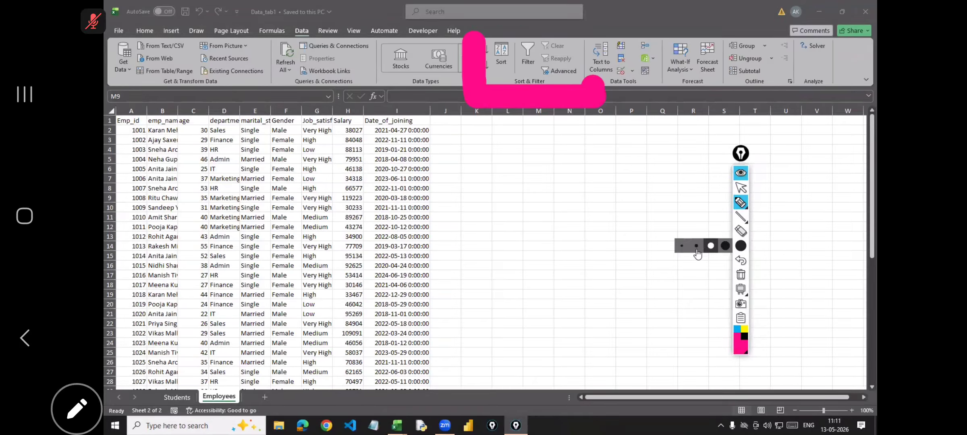
click(682, 247)
click(741, 276)
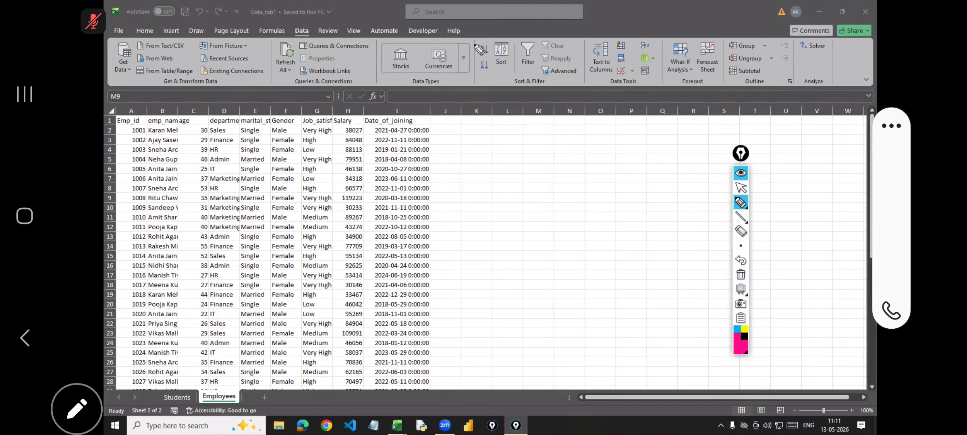
mouse_move(472, 39)
mouse_down()
mouse_move(473, 91)
mouse_move(589, 96)
mouse_move(588, 37)
mouse_move(468, 33)
mouse_up()
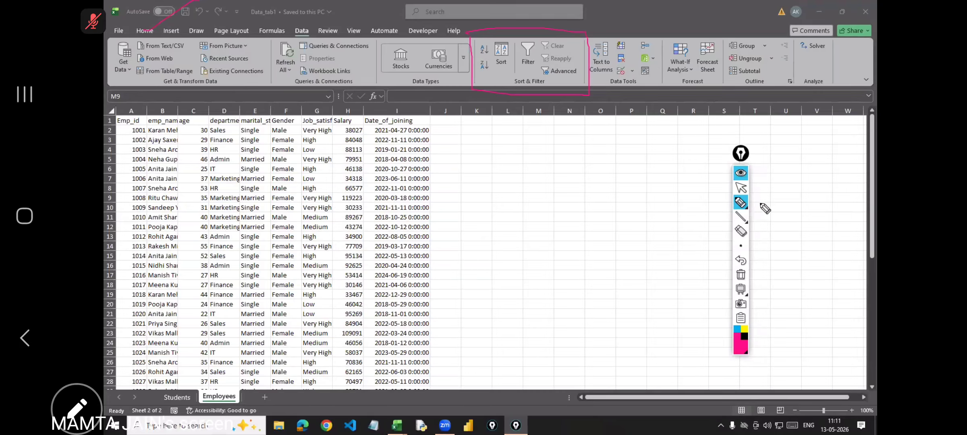
click(741, 188)
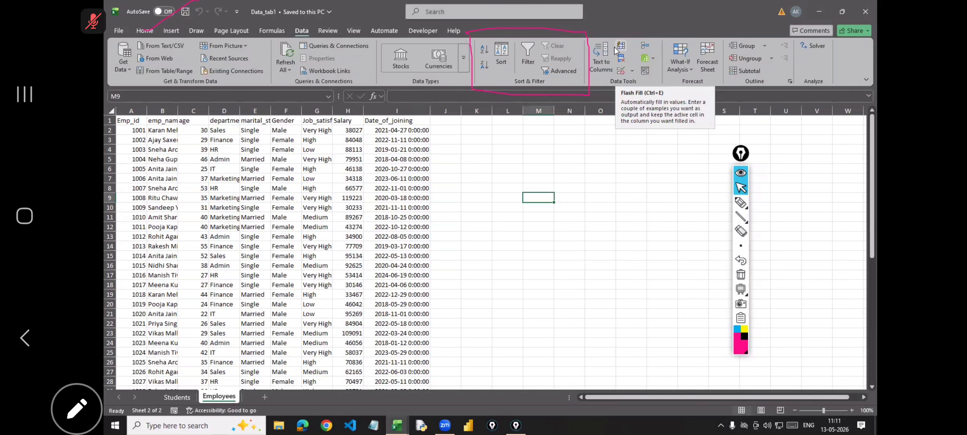
click(609, 274)
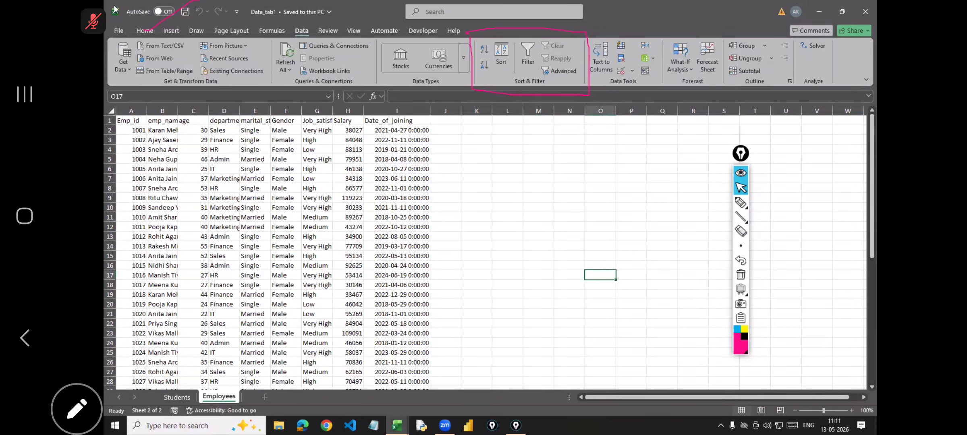
Switch to the HomeTab workbook and look through its sheets, including Conditional-formatting, Invoice and Sheet1.
click(403, 424)
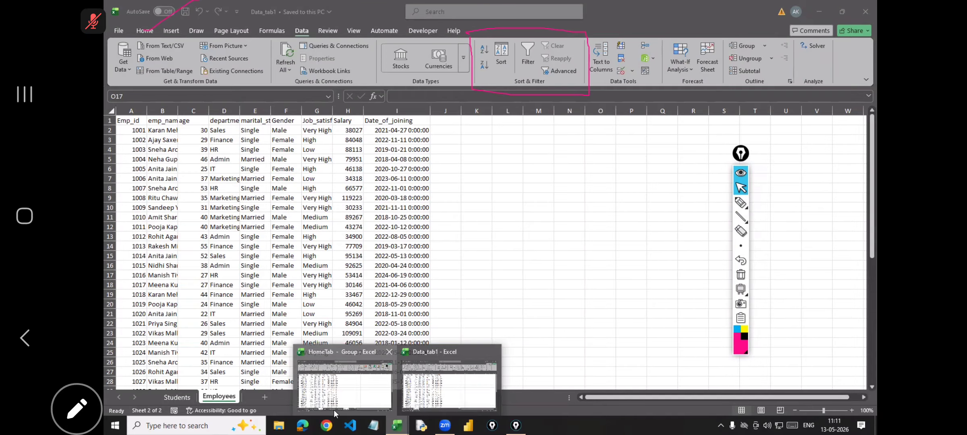
click(385, 401)
click(530, 399)
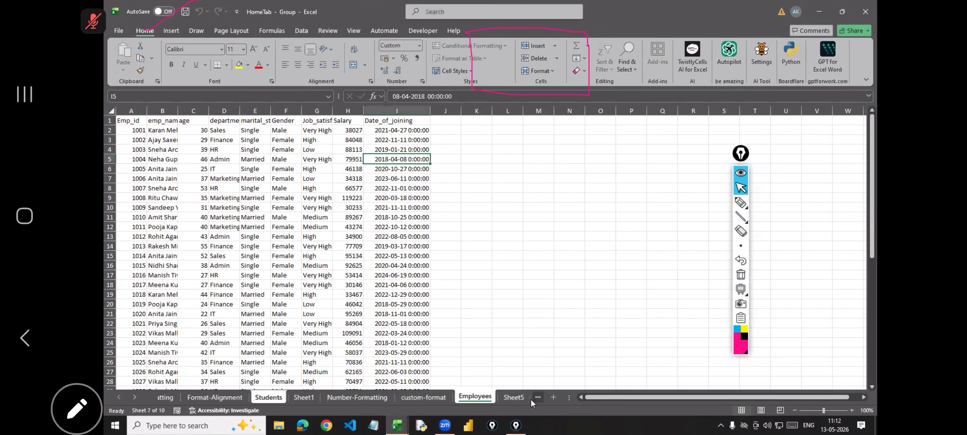
click(523, 399)
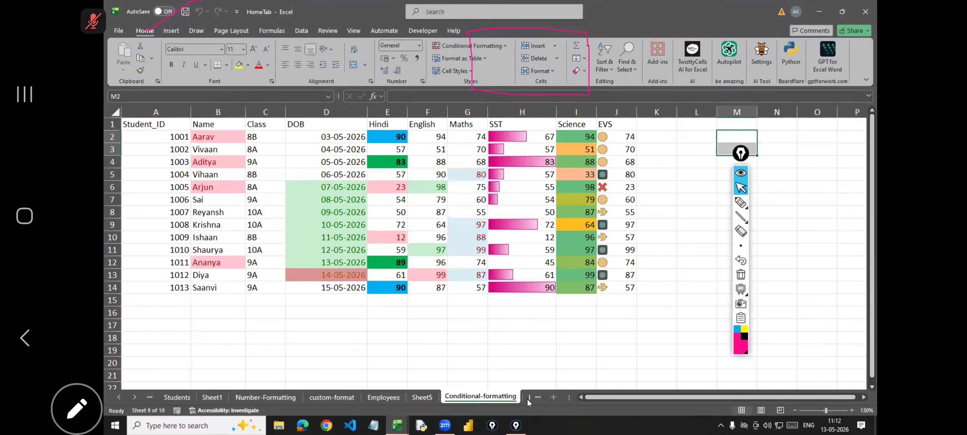
click(522, 399)
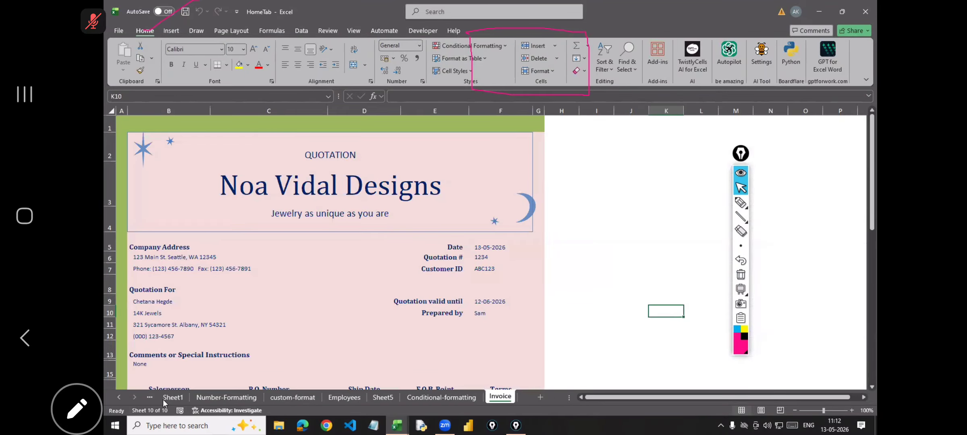
click(226, 398)
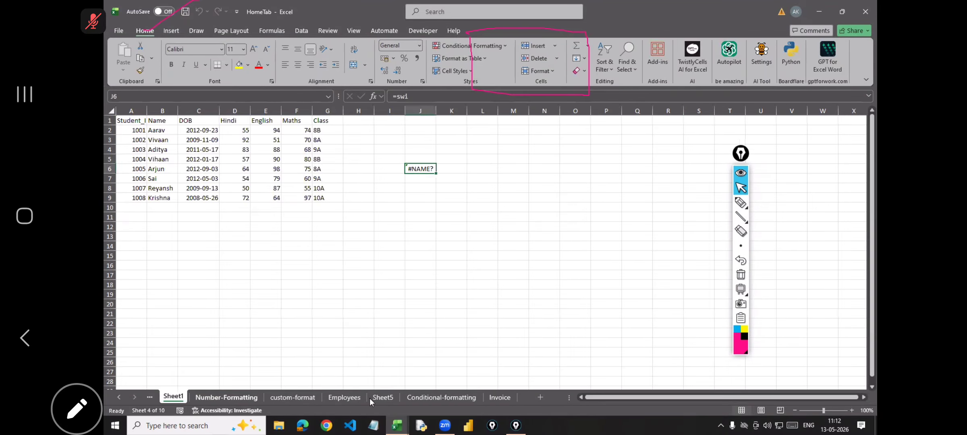
ctrl+scroll(423, 395, up, 8)
key(ctrl+Page_Down)
key(ctrl+Page_Down)
key(ctrl+Page_Down)
key(ctrl+Page_Down)
key(ctrl+Page_Down)
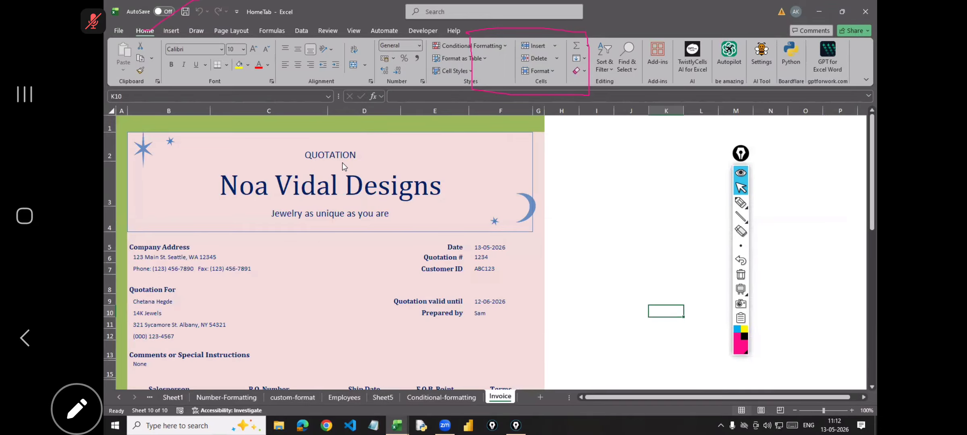
Close the HomeTab workbook without saving its changes and open Home-Tab2 from the WD-11-00Excel-April folder.
key(ctrl+w)
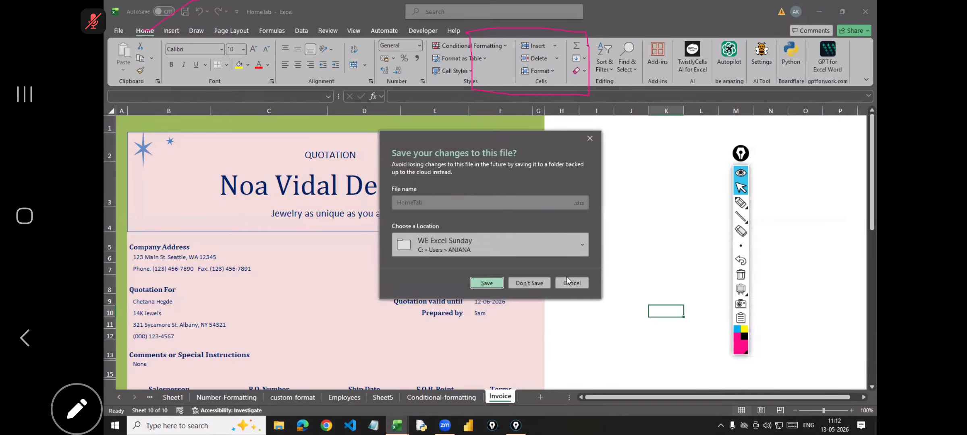
click(542, 282)
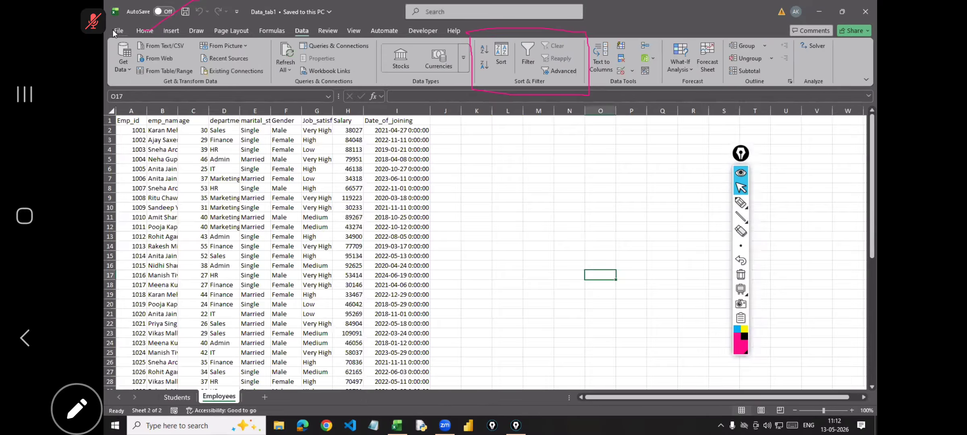
click(118, 31)
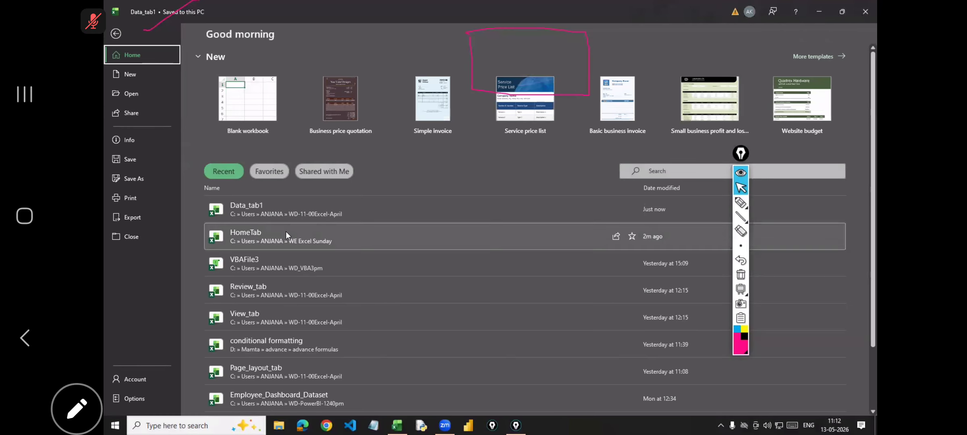
click(138, 94)
click(236, 190)
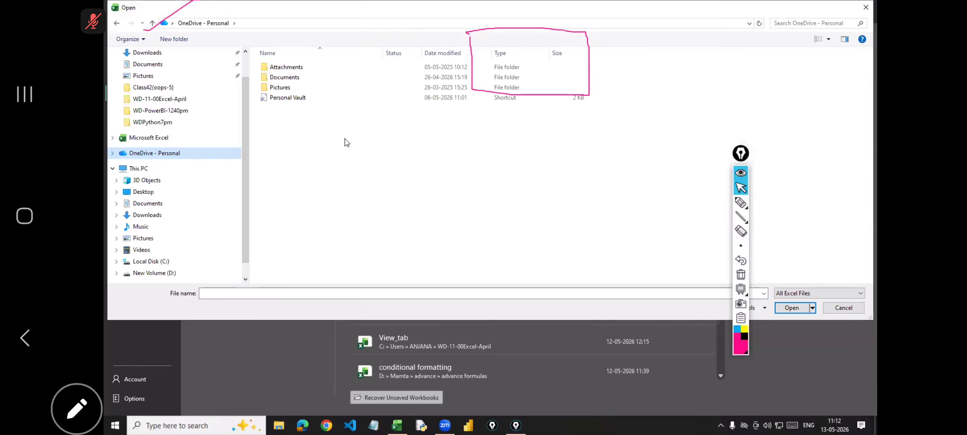
click(171, 99)
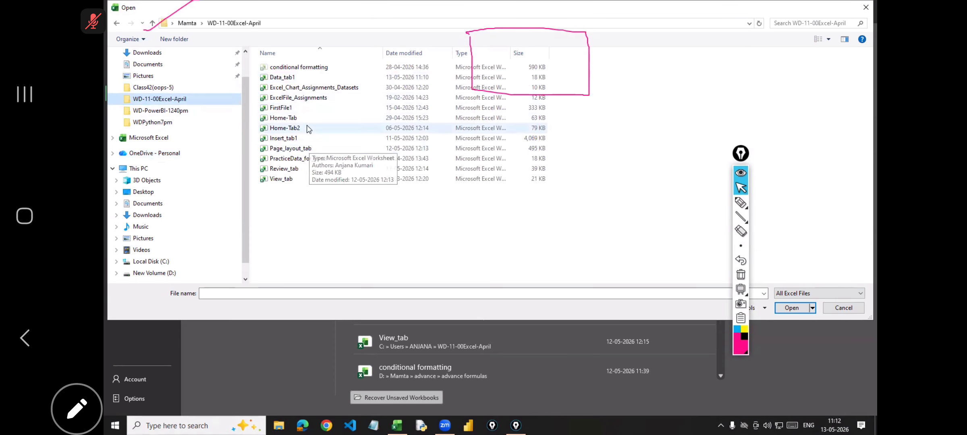
click(296, 129)
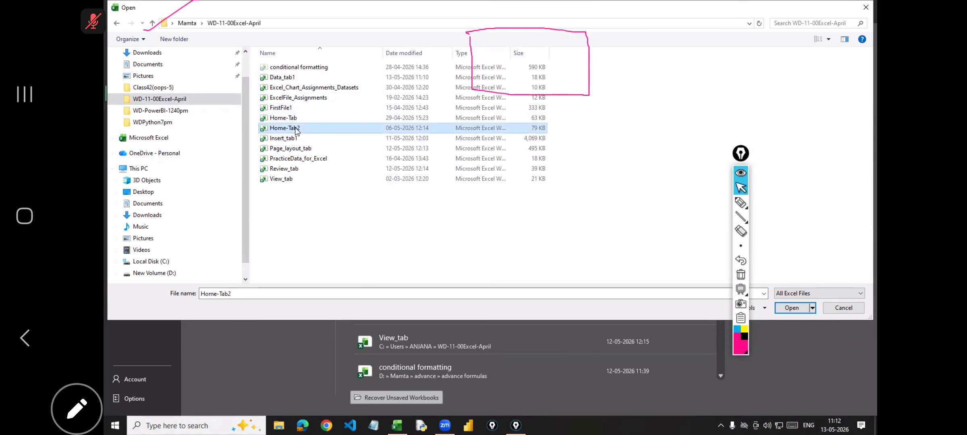
key(Return)
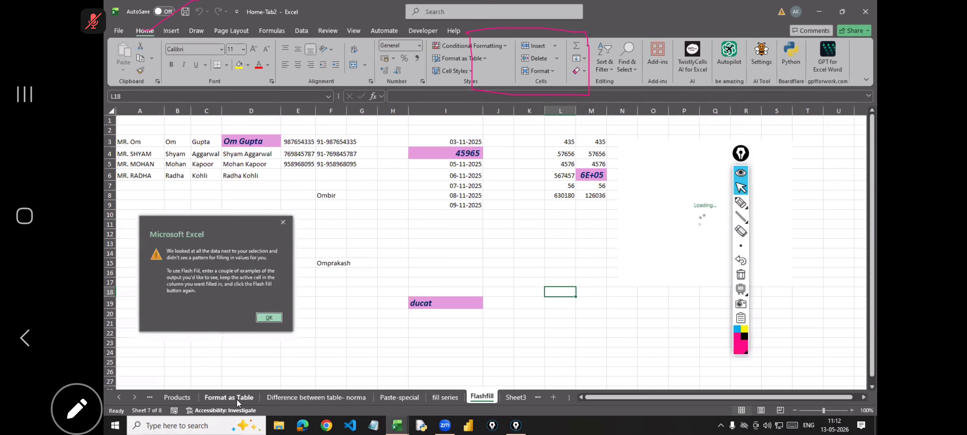
Copy the Flashfill sheet from Home-Tab2 to the end of the Data_tab1 workbook.
click(300, 398)
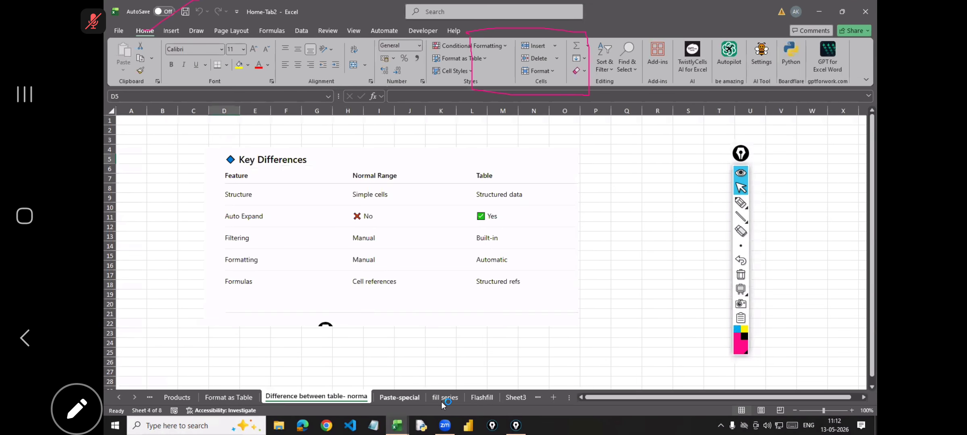
click(492, 399)
right_click(491, 399)
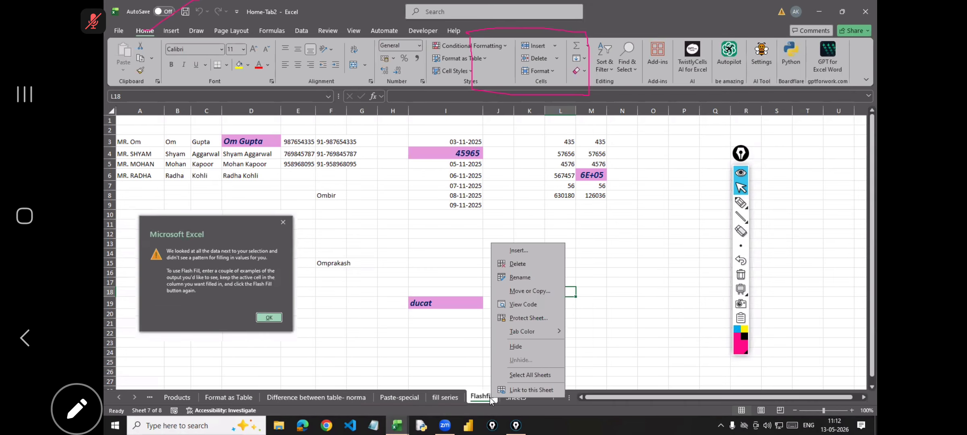
click(530, 291)
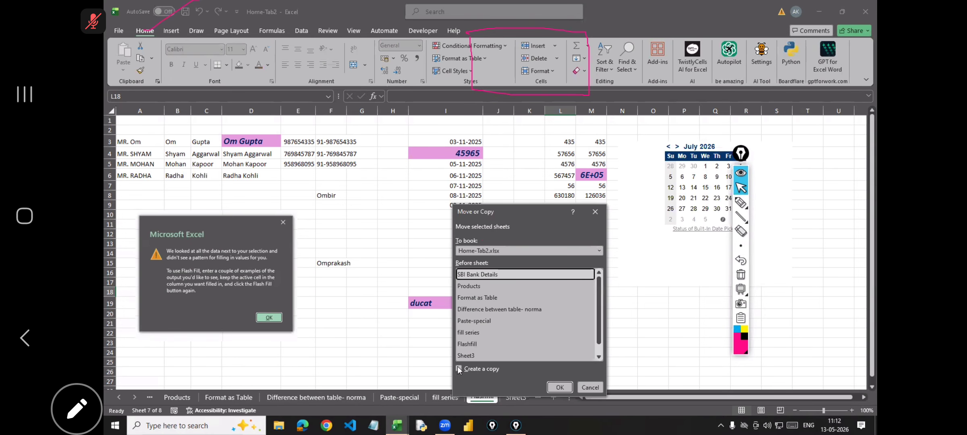
click(472, 368)
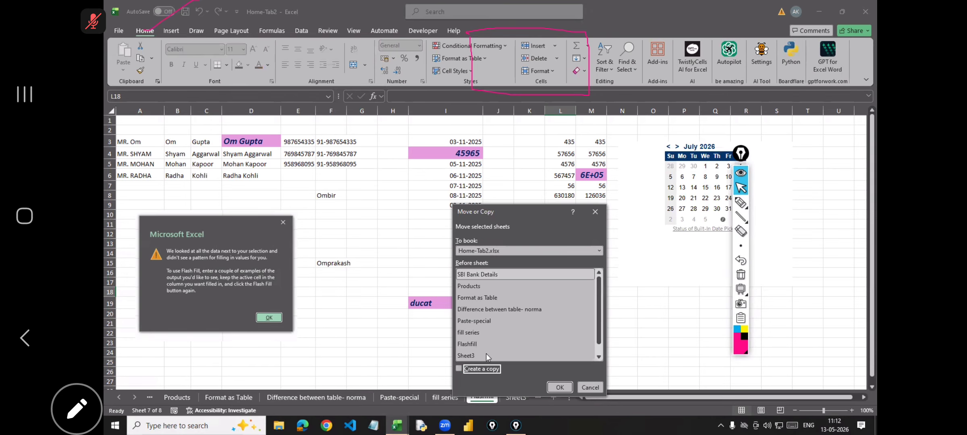
click(498, 253)
click(481, 274)
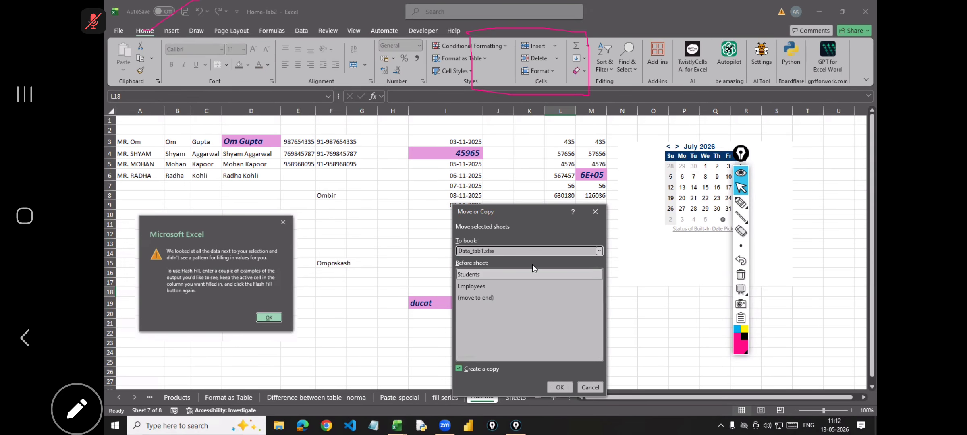
click(467, 286)
click(515, 298)
click(554, 385)
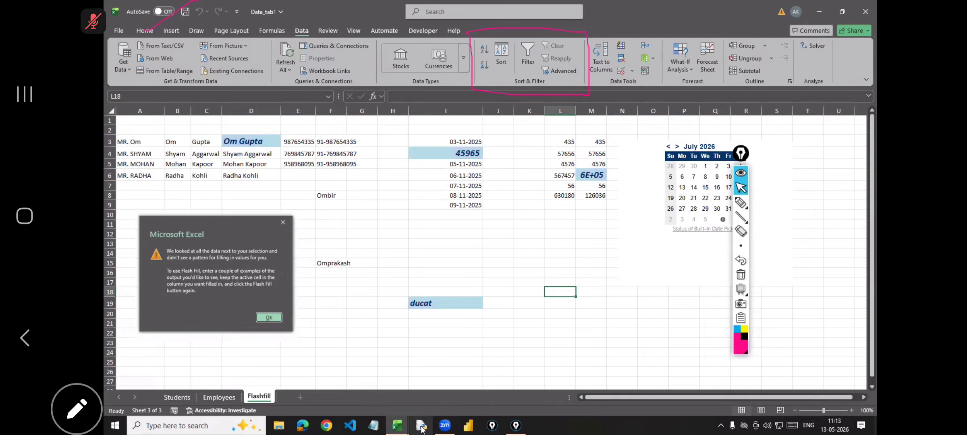
Switch back to Home-Tab2 and look through its other sheets, including Format as Table, SBI Bank Details, Paste-special and Sheet3.
mouse_move(405, 426)
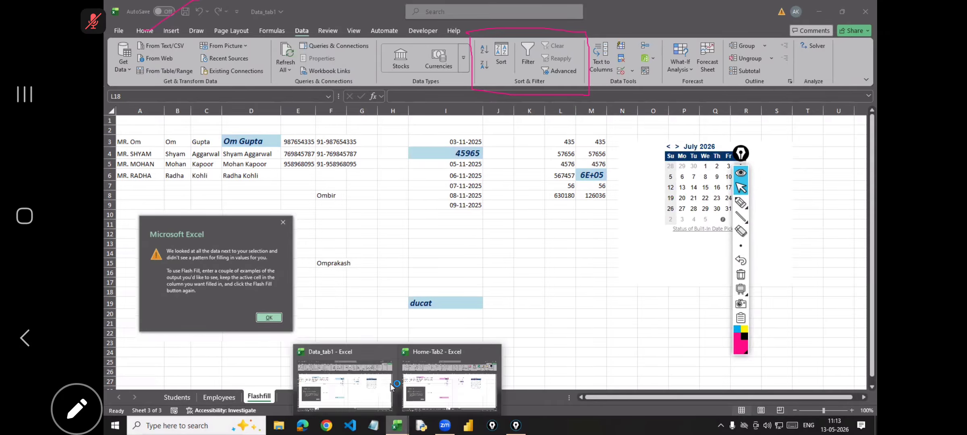
click(360, 386)
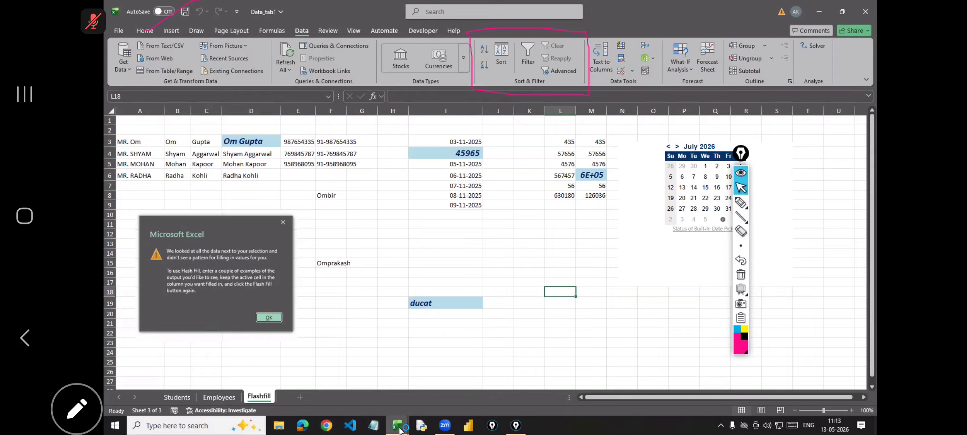
mouse_move(404, 426)
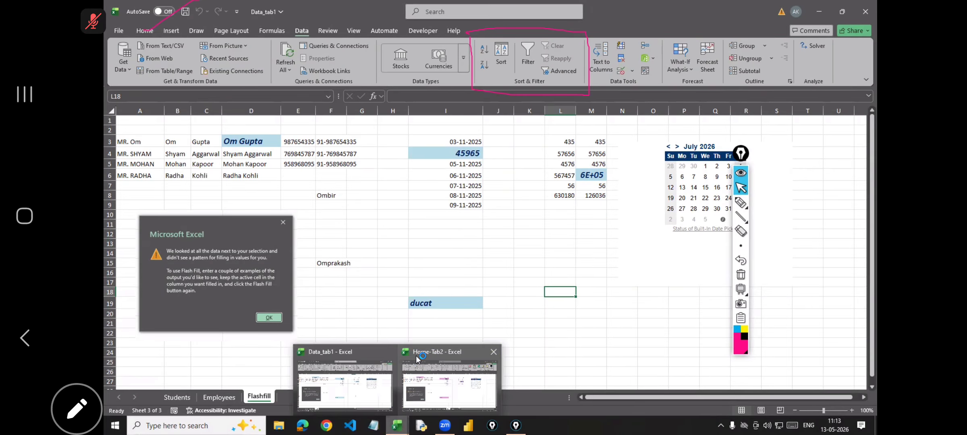
click(415, 407)
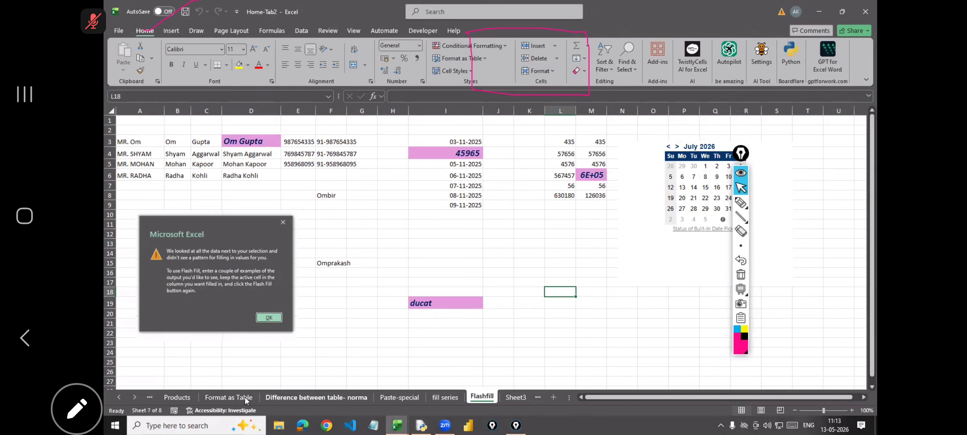
click(316, 397)
key(ctrl+Page_Up)
key(ctrl+Page_Up)
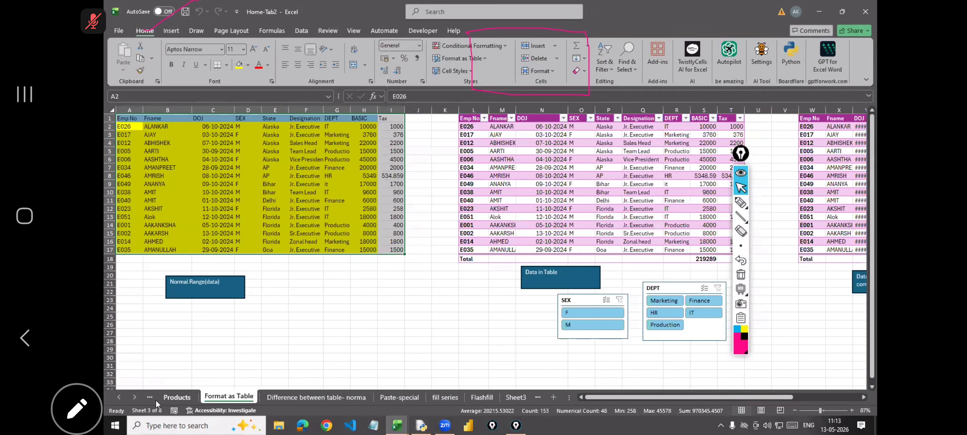
click(357, 395)
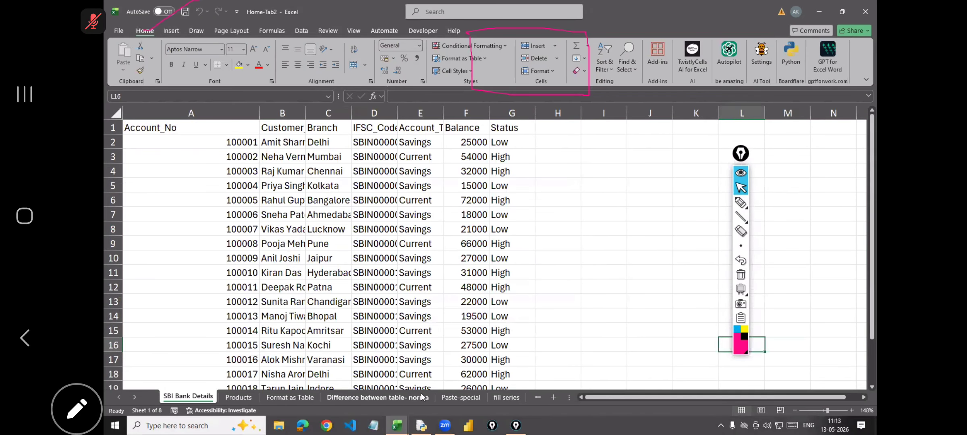
click(465, 396)
click(519, 394)
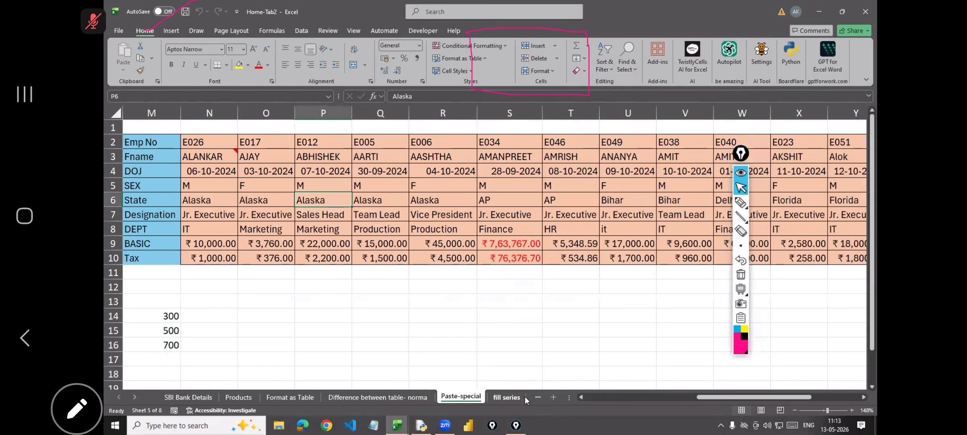
click(538, 398)
click(520, 397)
Close the Home-Tab2 workbook and open Home-Tab from the WD-11-00Excel-April folder.
key(ctrl+n)
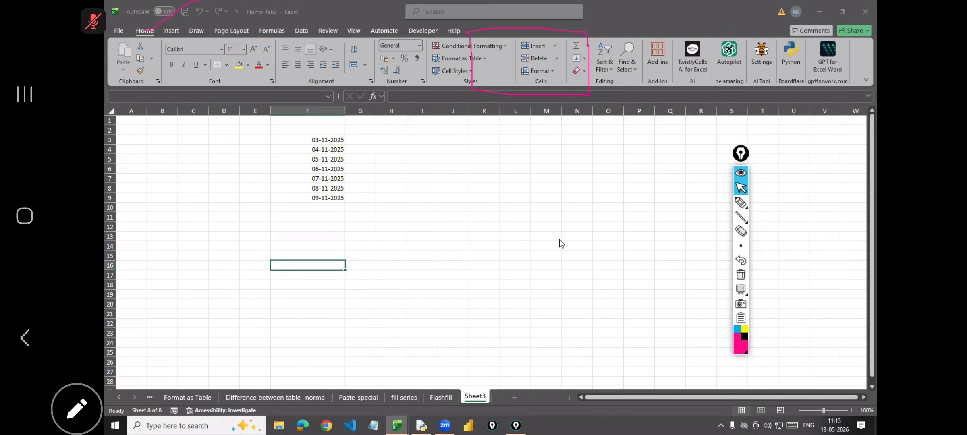
click(542, 285)
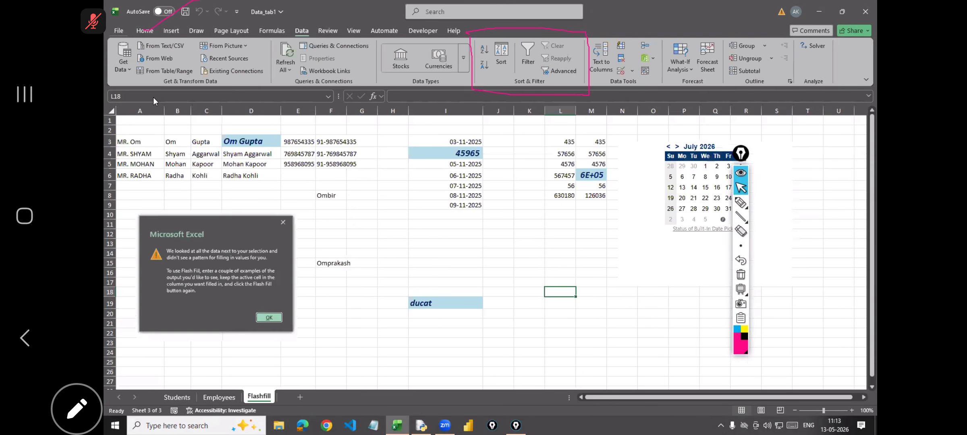
click(119, 31)
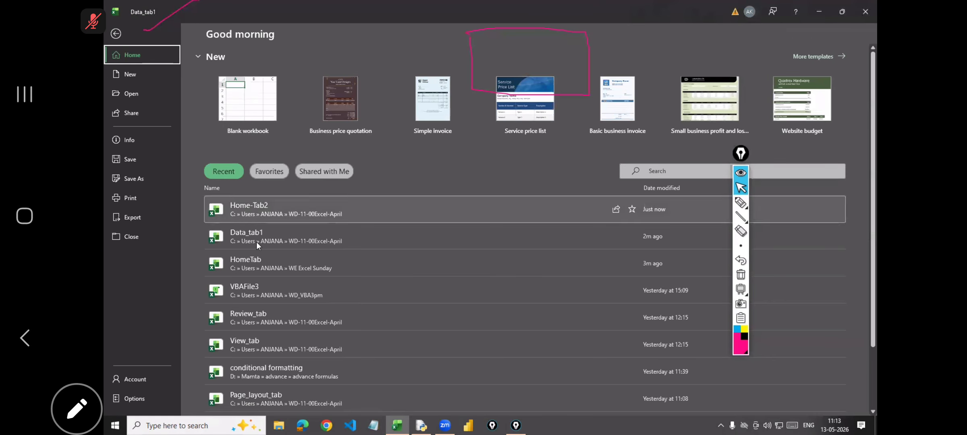
click(134, 92)
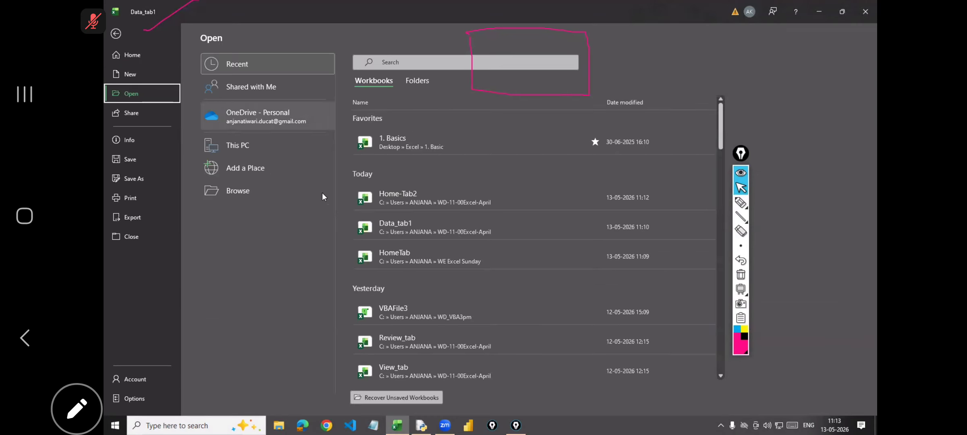
click(247, 188)
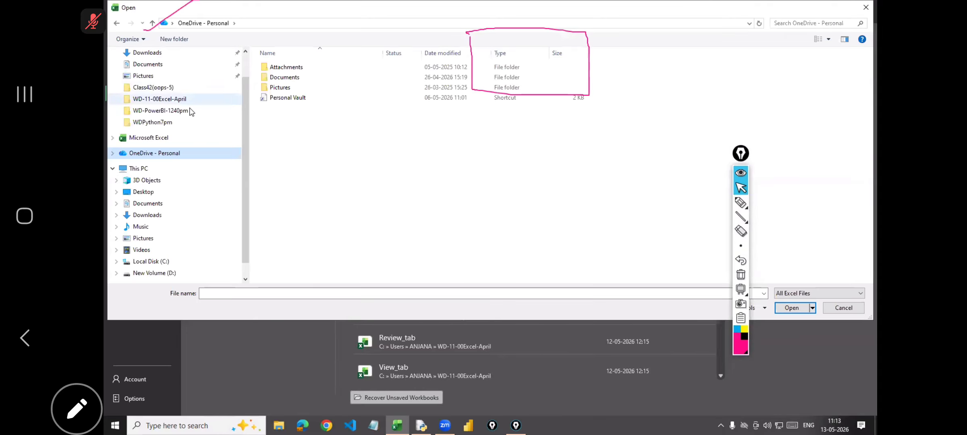
click(182, 101)
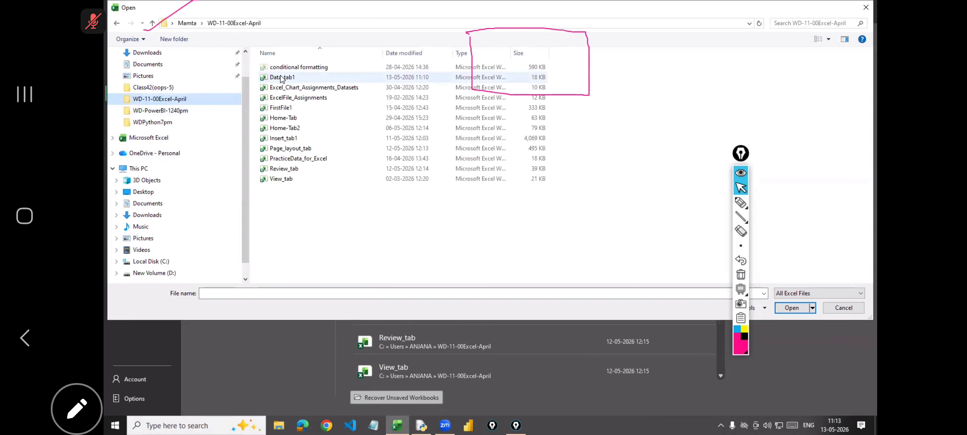
click(293, 117)
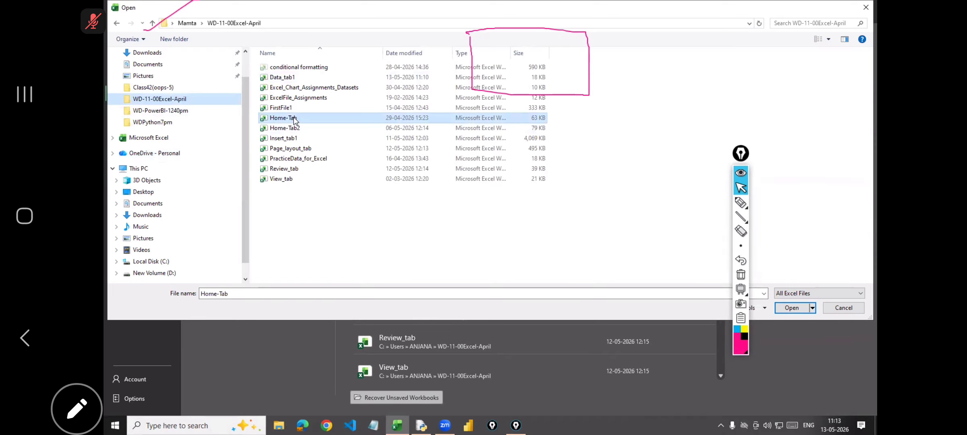
double_click(293, 117)
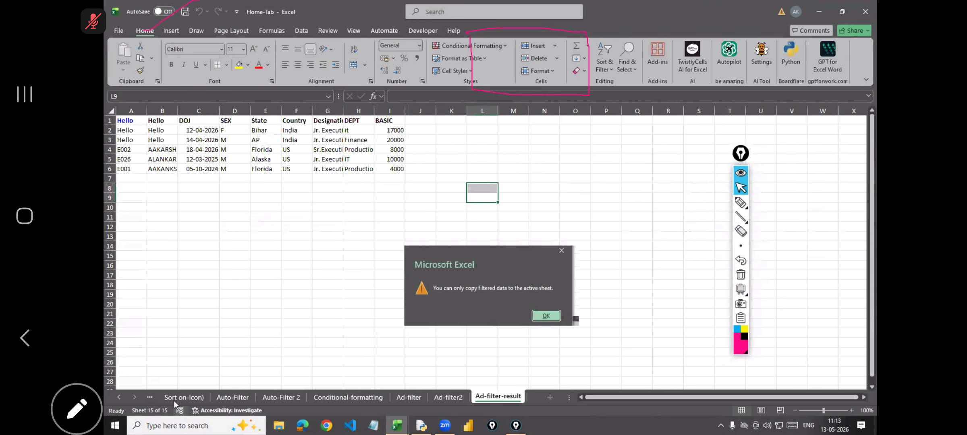
Copy the Home-Tab sheets from -singleField through Auto-Filter 2 as a group to the end of the Data_tab1 workbook.
click(155, 398)
click(155, 398)
click(155, 397)
click(154, 398)
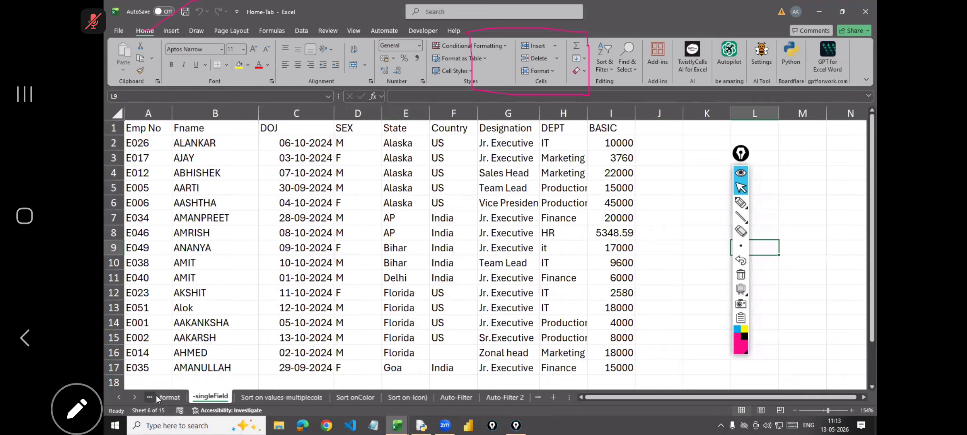
click(154, 398)
key(ctrl+Page_Up)
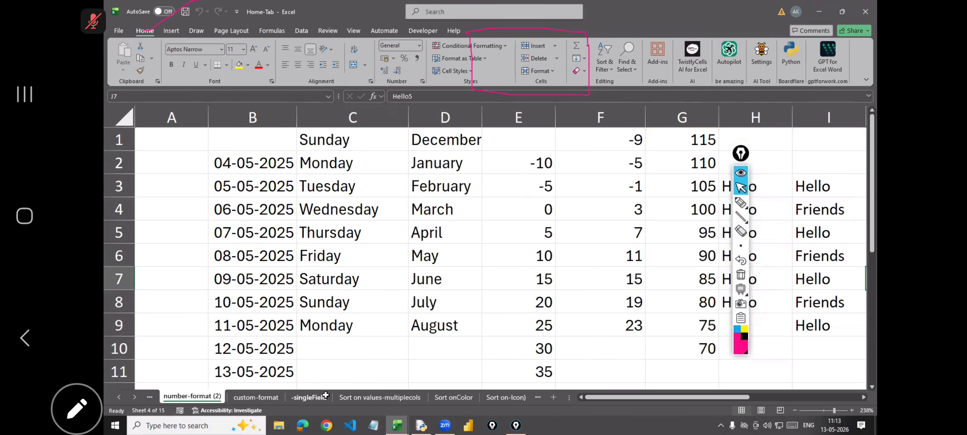
click(325, 395)
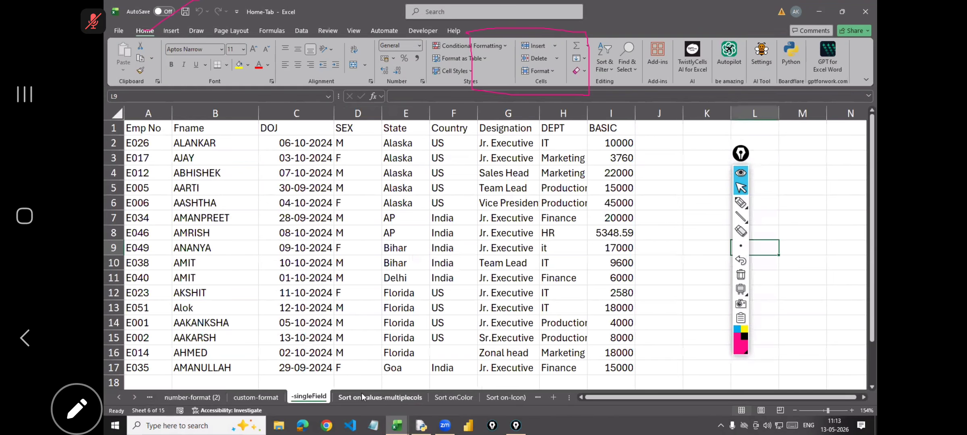
shift+click(492, 398)
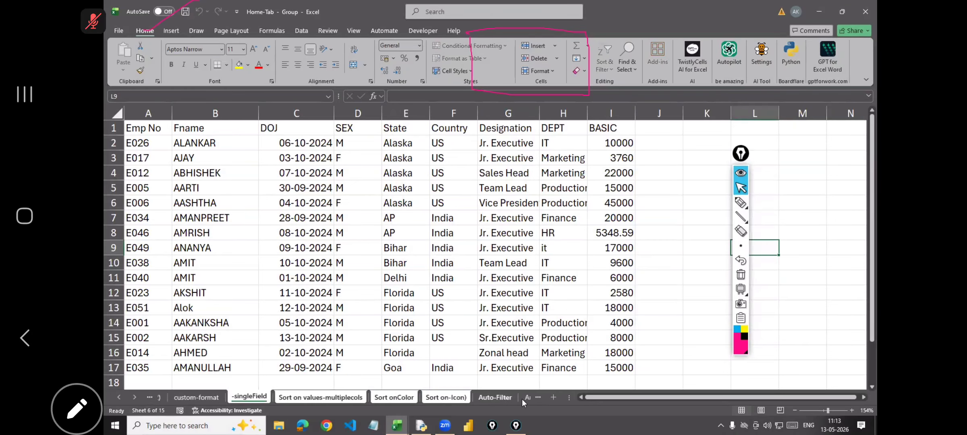
ctrl+click(495, 399)
ctrl+click(516, 398)
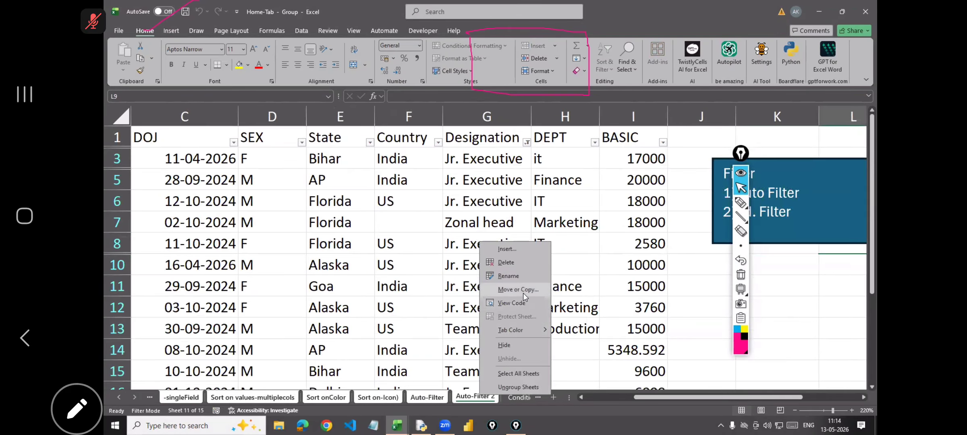
click(522, 293)
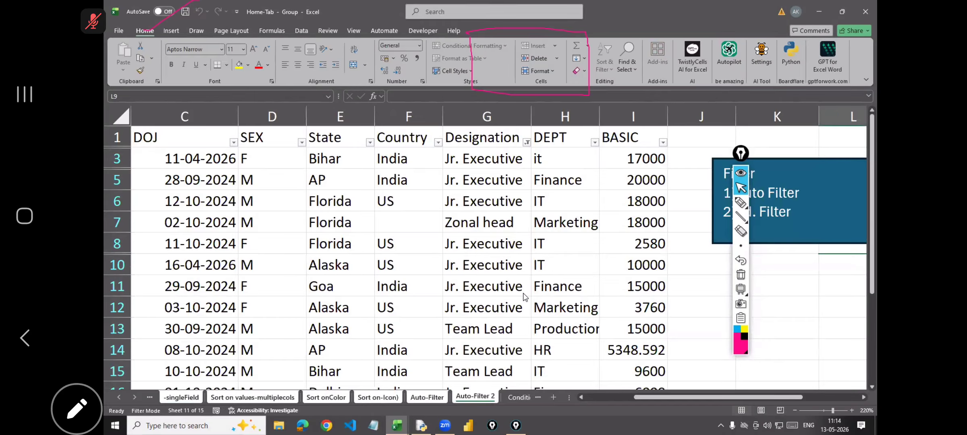
click(488, 255)
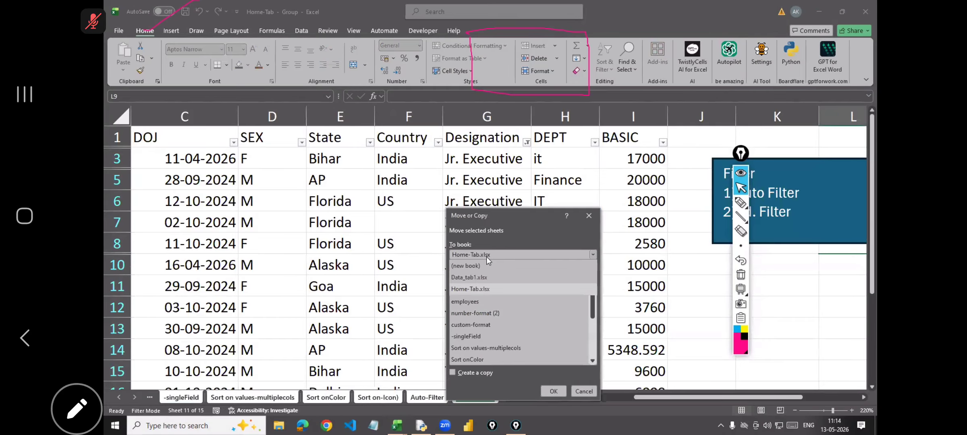
click(468, 277)
click(468, 373)
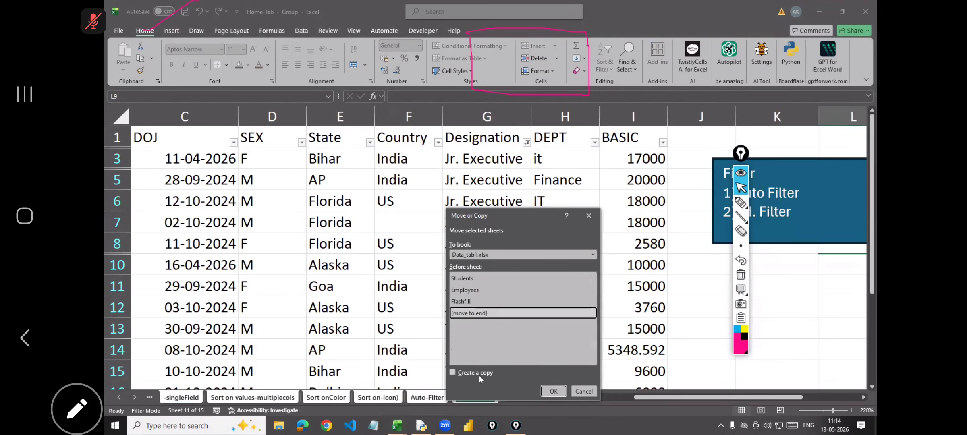
click(552, 390)
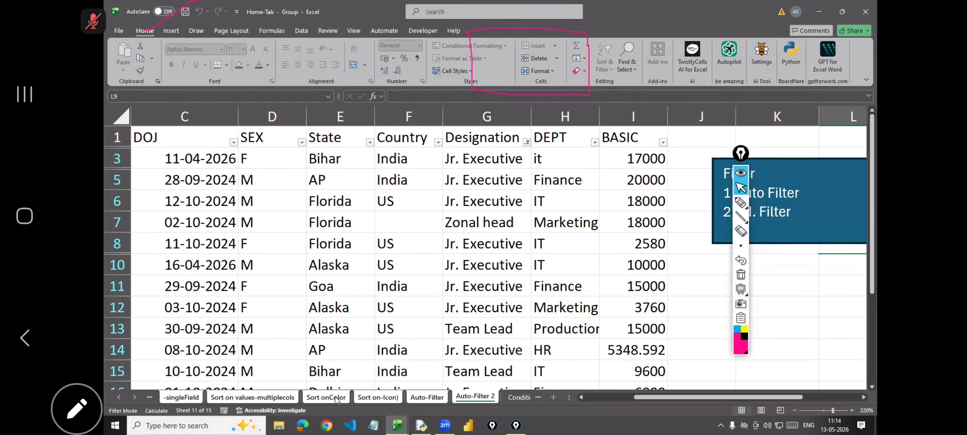
Switch back to the Home-Tab workbook and open its Ad-filter sheet, releasing the previous sheet group.
click(424, 428)
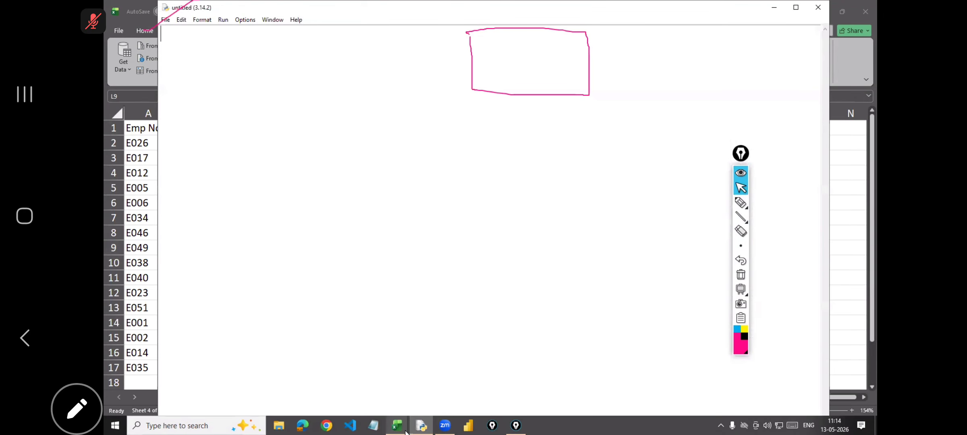
click(397, 426)
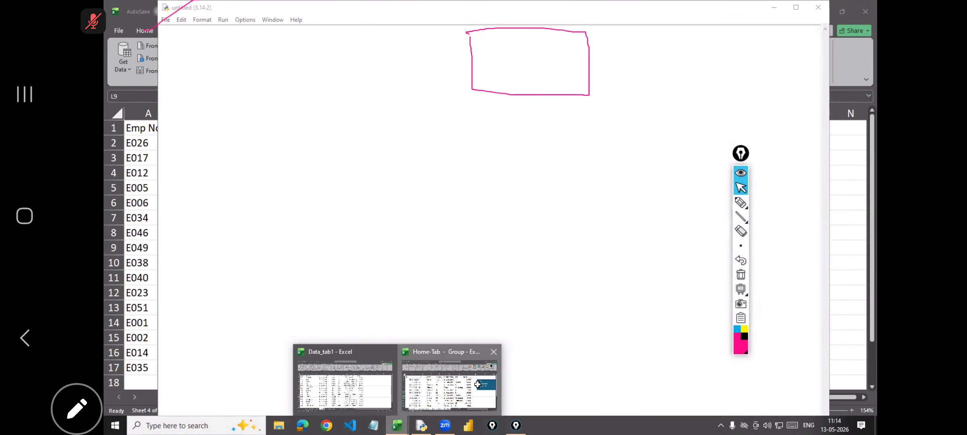
click(498, 393)
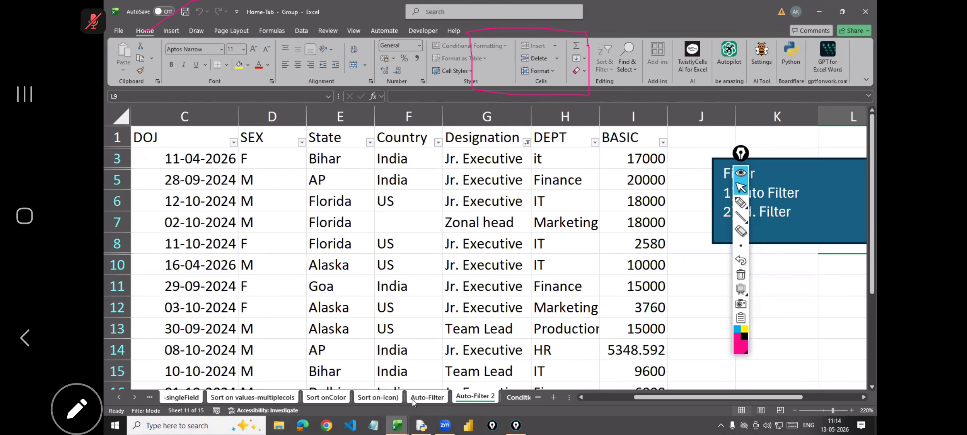
click(538, 397)
click(460, 398)
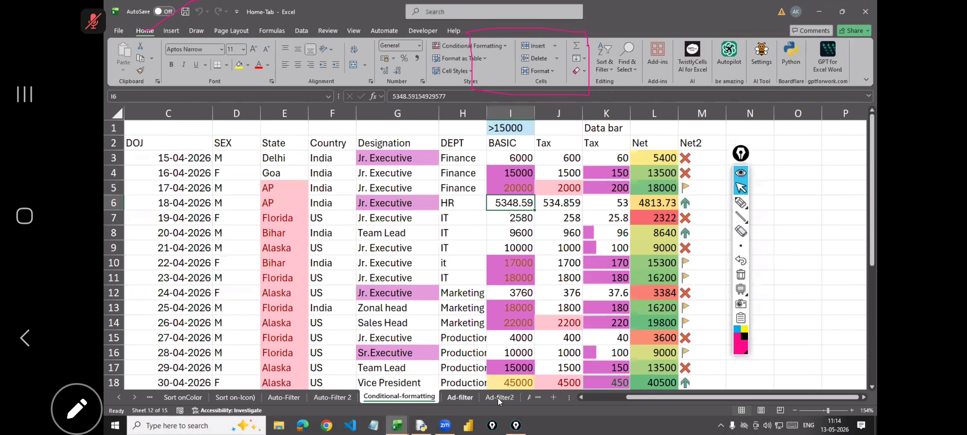
key(ctrl+Page_Down)
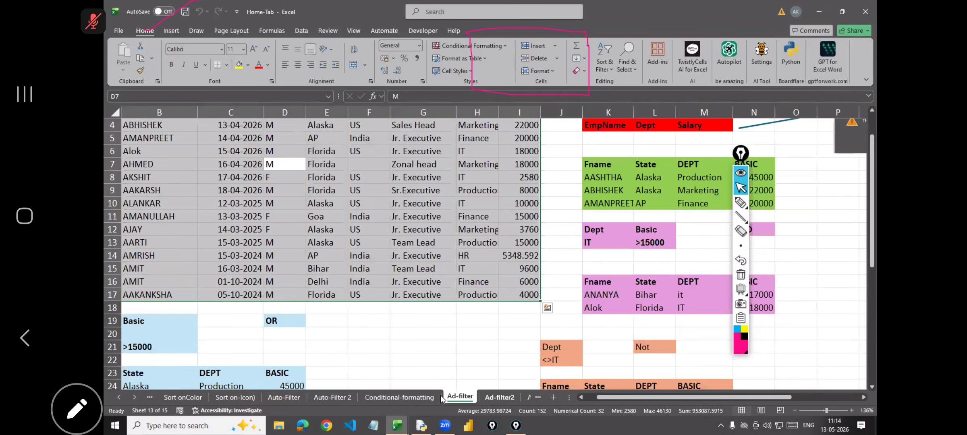
Copy the Ad-filter, Ad-filter2 and Ad-filter-result sheets as a group to the end of the Home-Tab workbook.
click(492, 398)
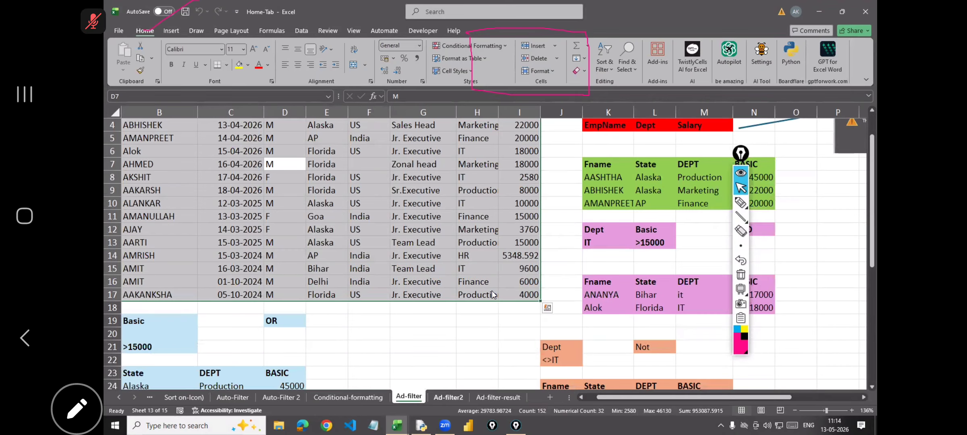
key(ctrl+shift+Page_Down)
key(ctrl+shift+Page_Down)
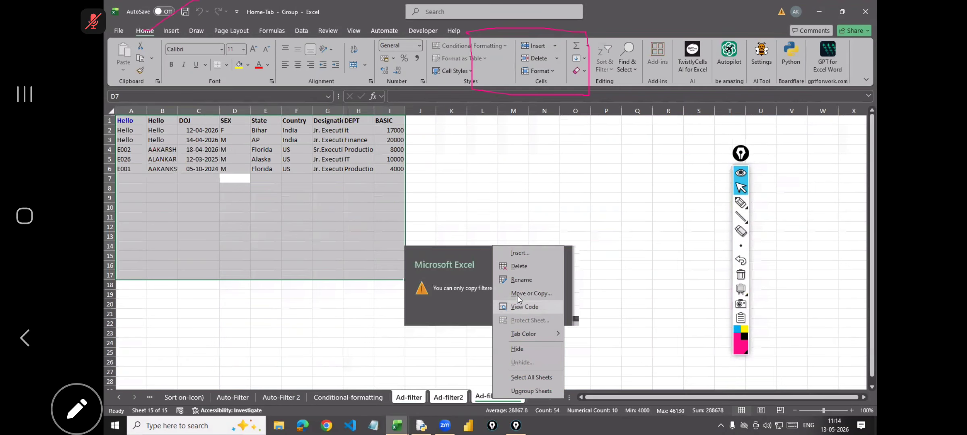
click(516, 296)
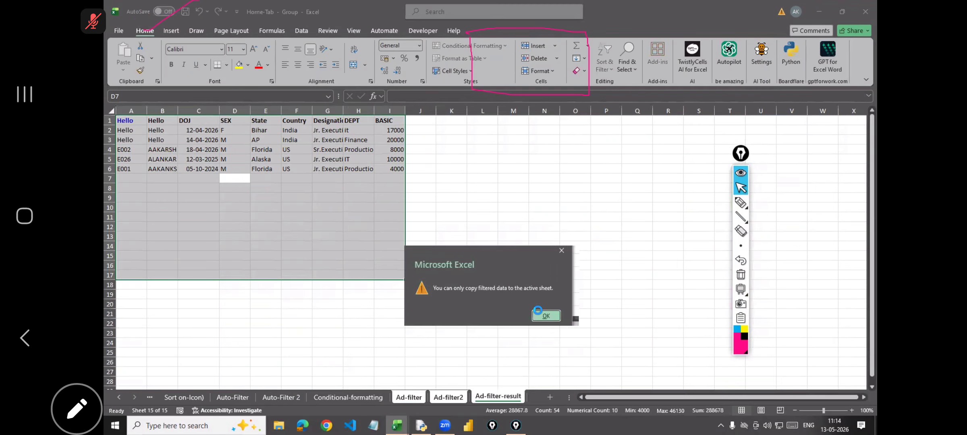
click(466, 374)
scroll(477, 340, down, 3)
click(463, 362)
click(547, 394)
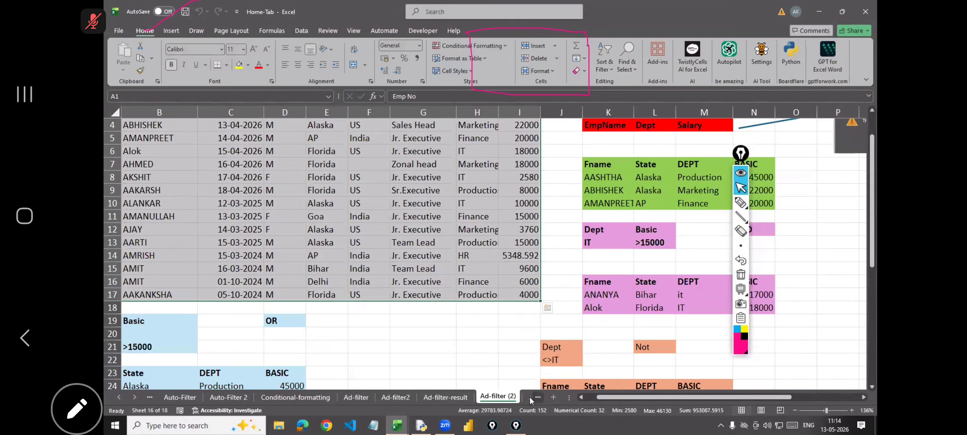
Look through the duplicated Ad-filter2 (2) and Ad-filter-result (2) sheets in the Home-Tab workbook.
click(529, 396)
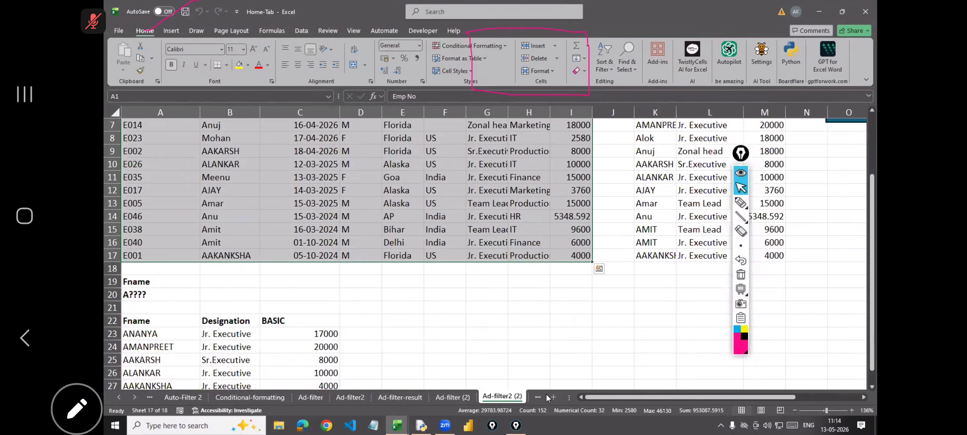
click(541, 397)
click(423, 398)
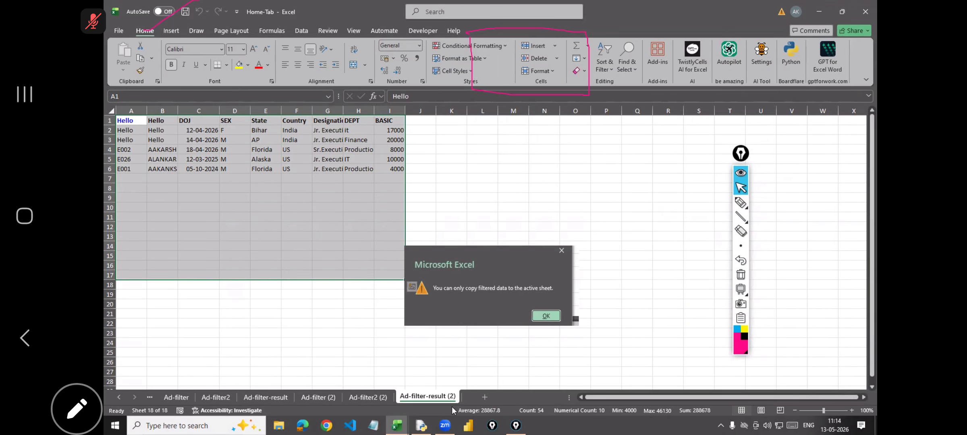
Copy the Ad-filter2 (2) and Ad-filter-result (2) sheets as a group to the end of the Data_tab1 workbook.
click(375, 396)
click(435, 397)
click(384, 396)
ctrl+click(421, 399)
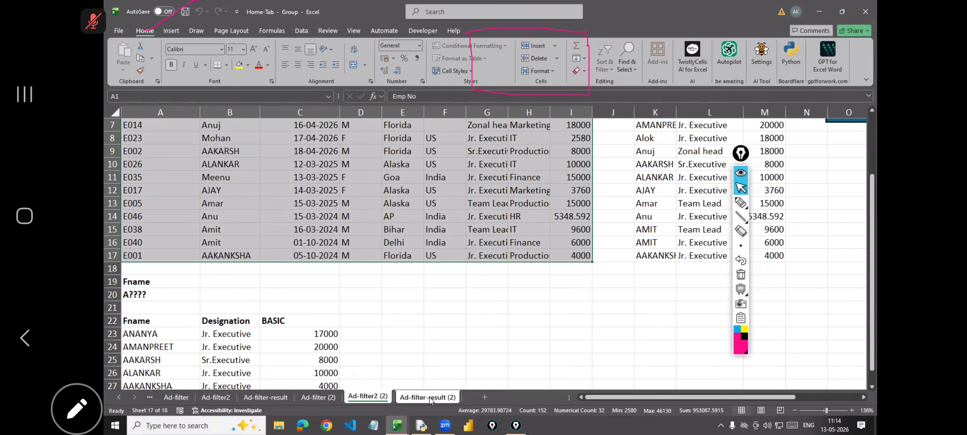
drag(484, 4, 483, 218)
scroll(483, 258, down, 5)
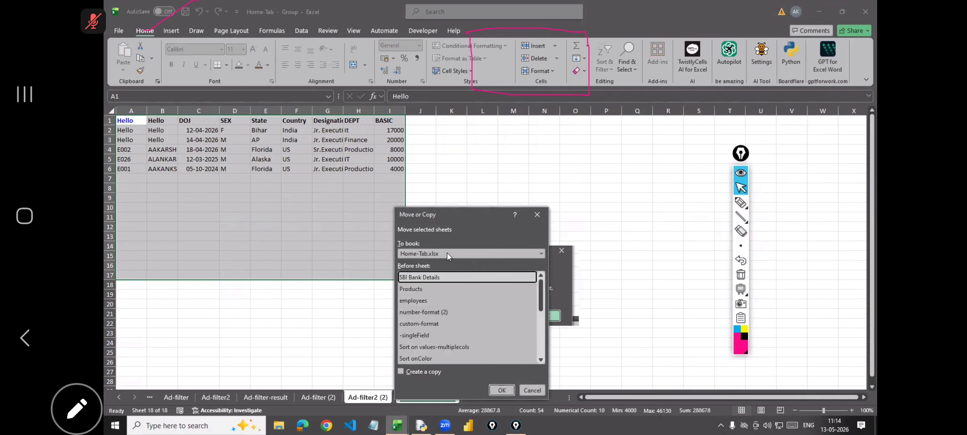
click(446, 252)
click(432, 277)
click(430, 373)
scroll(420, 354, down, 1)
click(419, 358)
click(497, 390)
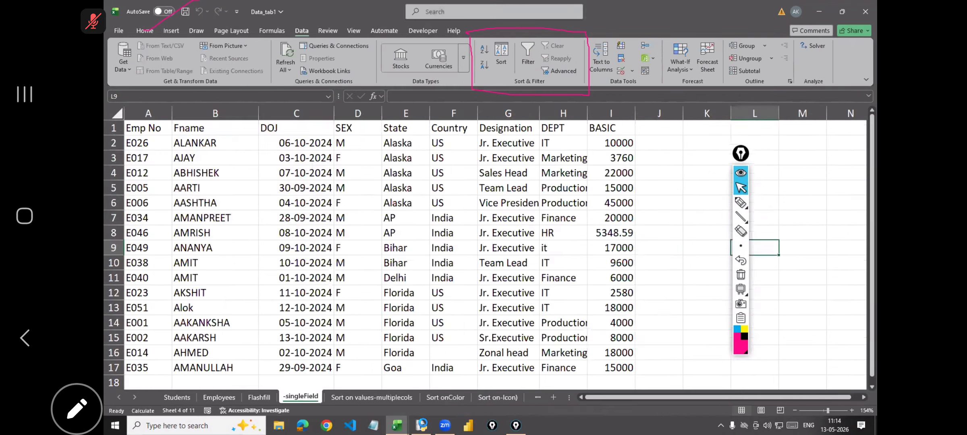
Close the Home-Tab workbook and return to the -singleField sheet in Data_tab1.
click(397, 425)
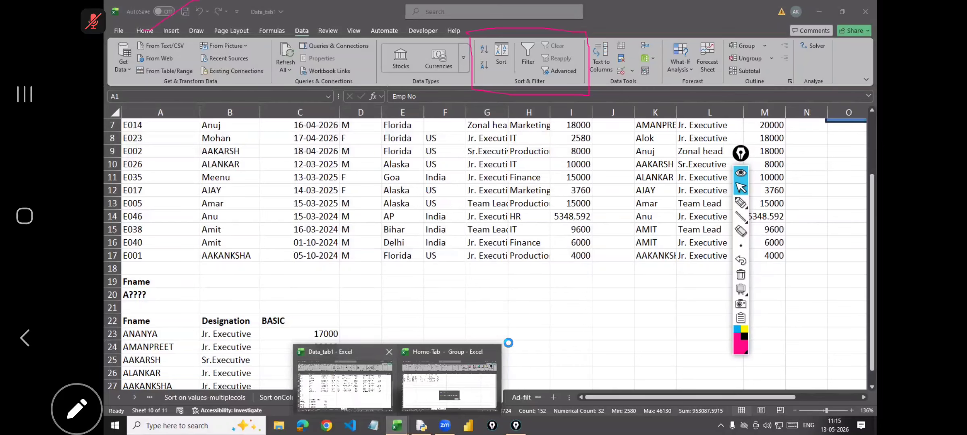
click(492, 349)
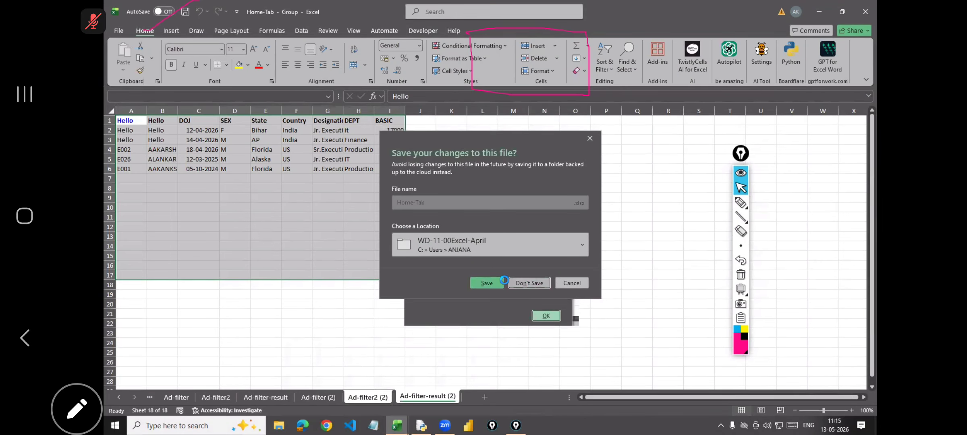
click(150, 397)
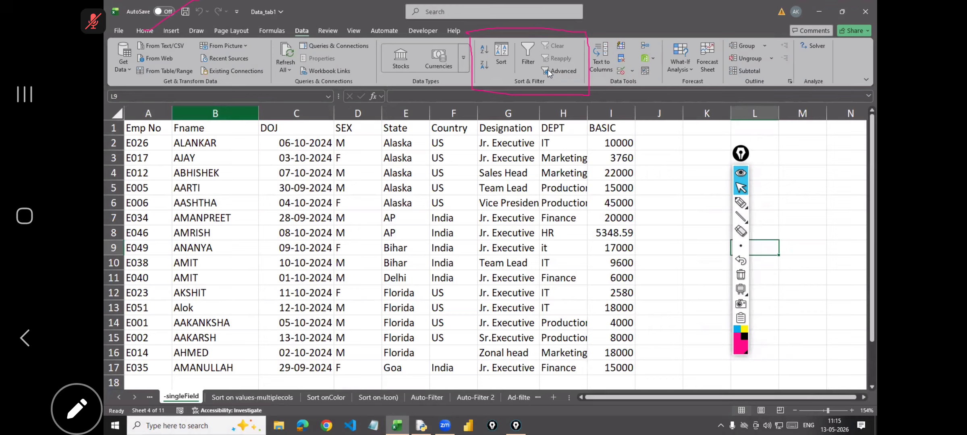
Outline the Flash Fill command among the data tools and the Sort & Filter command among the editing tools with the annotation pen.
click(746, 207)
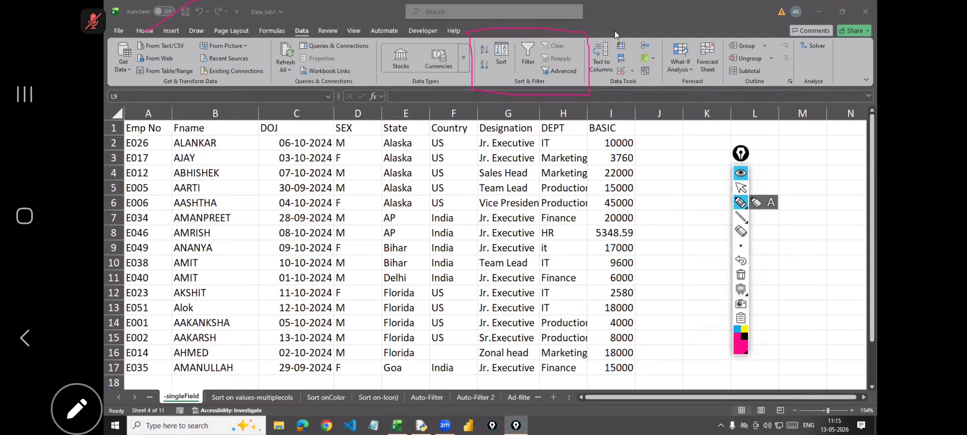
mouse_move(611, 31)
mouse_down()
mouse_move(632, 50)
mouse_move(612, 53)
mouse_move(613, 33)
mouse_up()
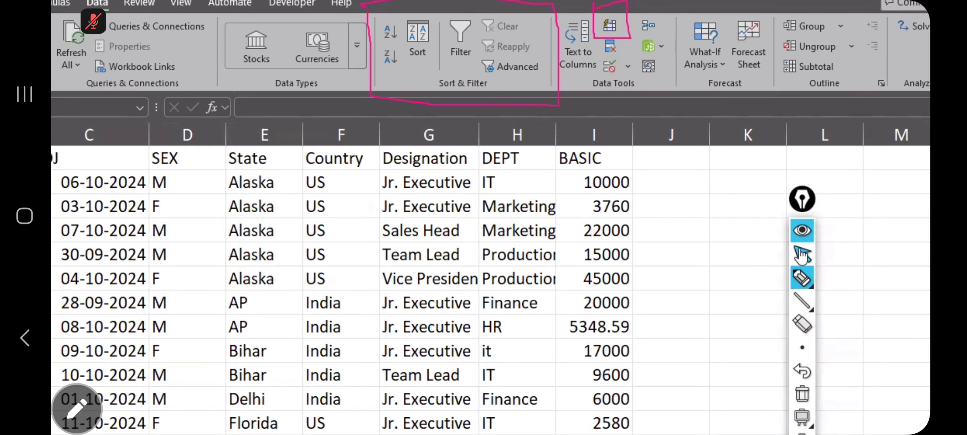
click(802, 255)
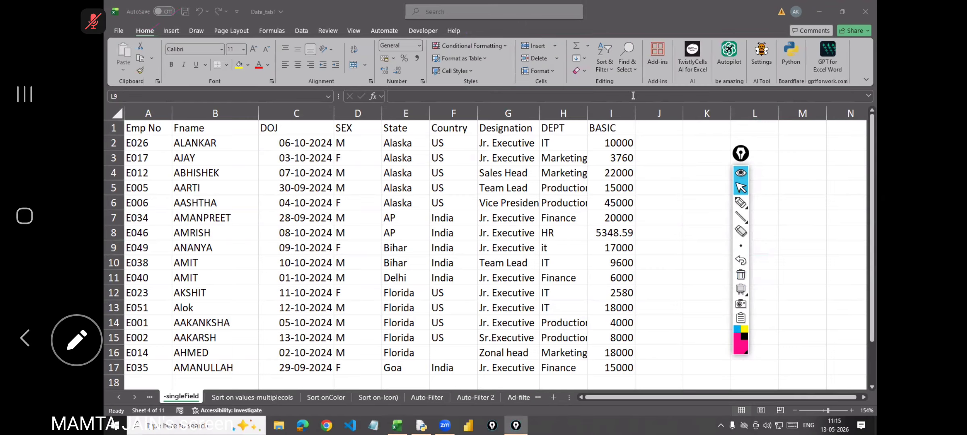
key(ctrl+F3)
mouse_move(610, 32)
mouse_down()
mouse_move(588, 44)
mouse_move(588, 99)
mouse_move(618, 77)
mouse_move(610, 37)
mouse_up()
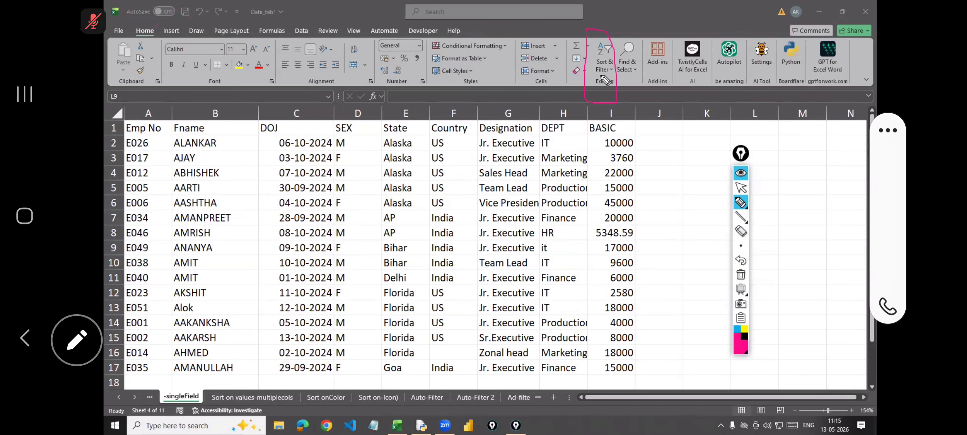
key(ctrl+F1)
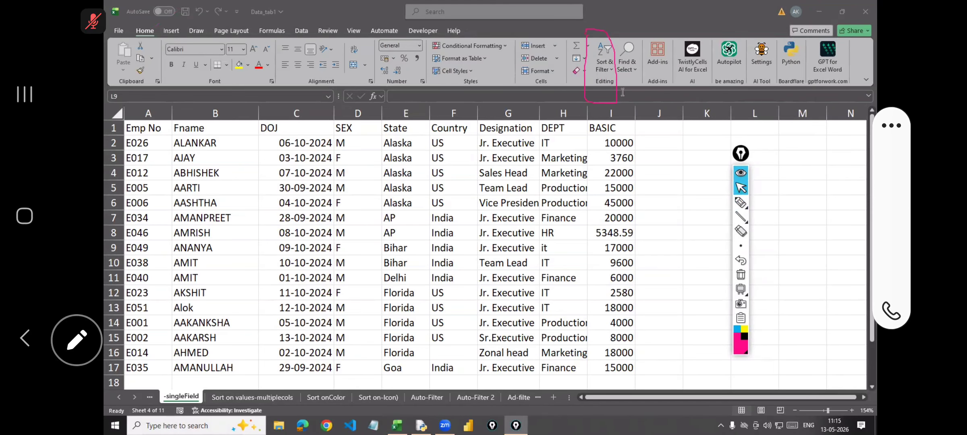
Review the Sort & Filter options and the Fill options, including Flash Fill, without applying any of them.
click(613, 68)
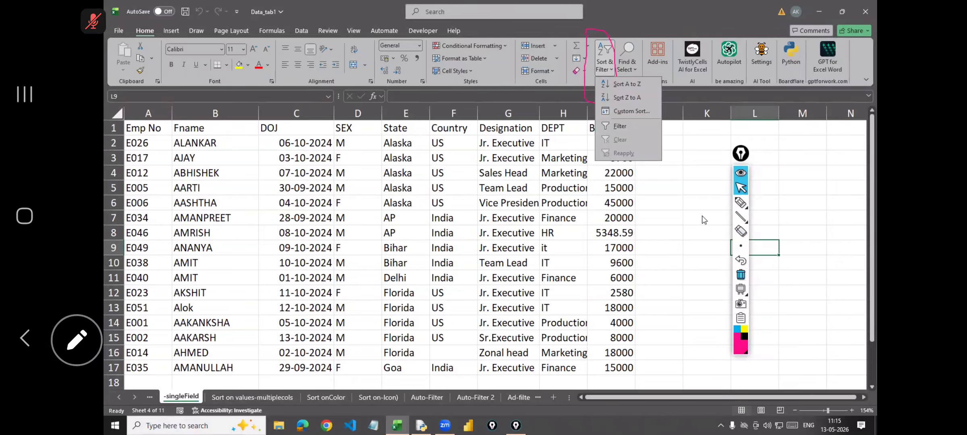
click(584, 79)
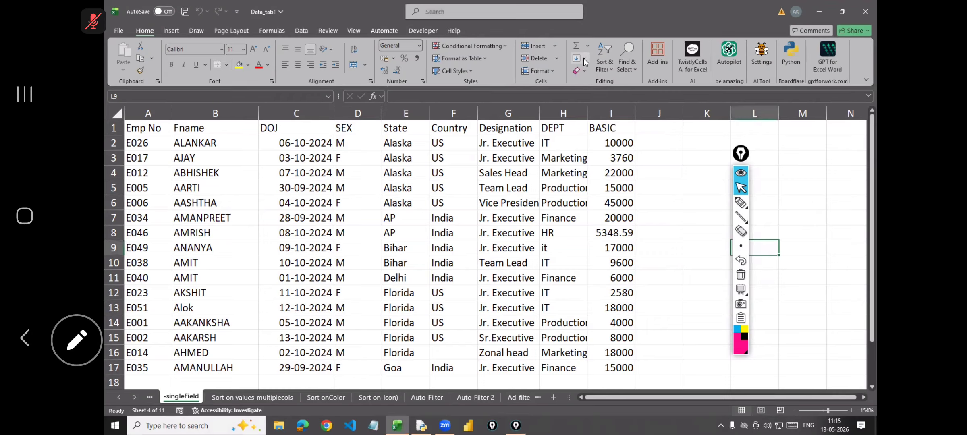
click(585, 61)
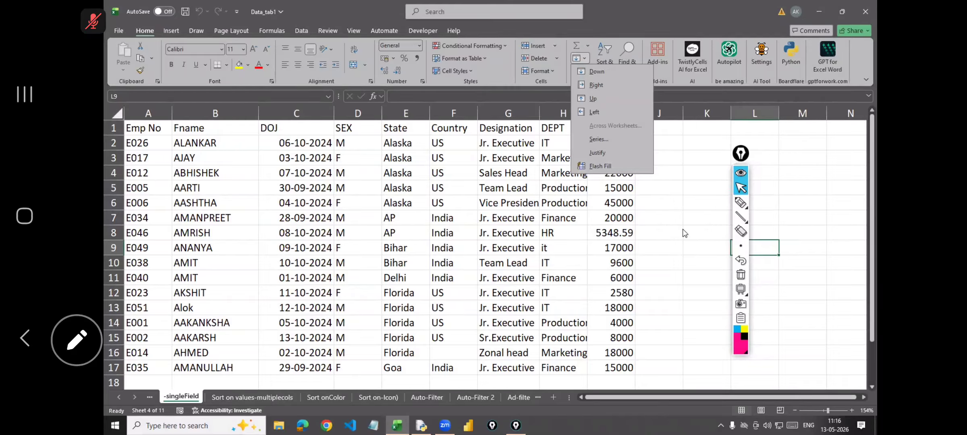
key(Escape)
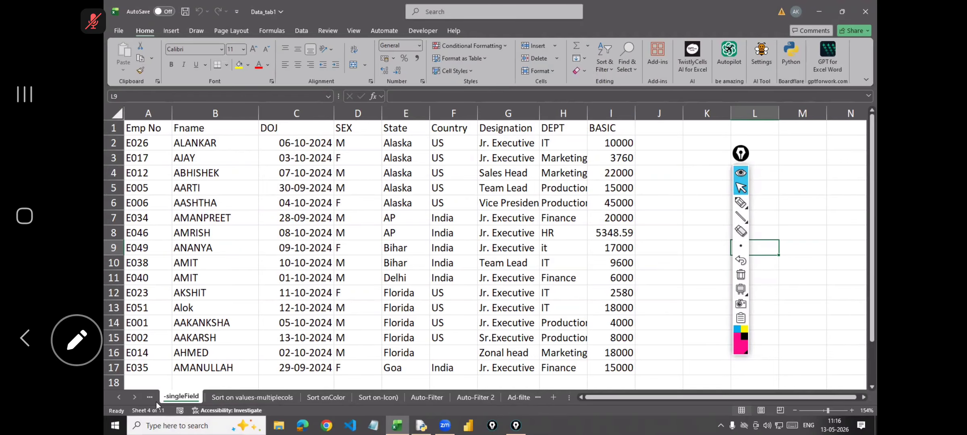
Look through the Employees and Students sheets, and move the Microsoft Excel message picture on the Flashfill sheet slightly down.
key(ctrl+Page_Up)
key(ctrl+Page_Up)
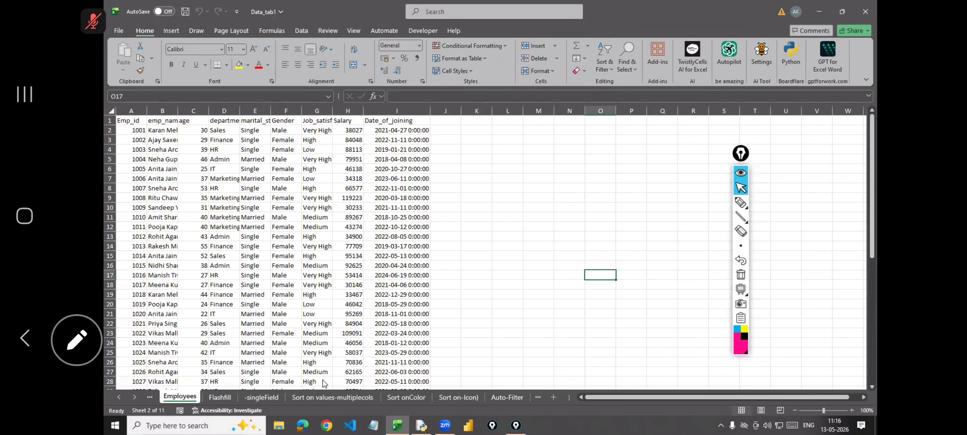
key(ctrl+Page_Up)
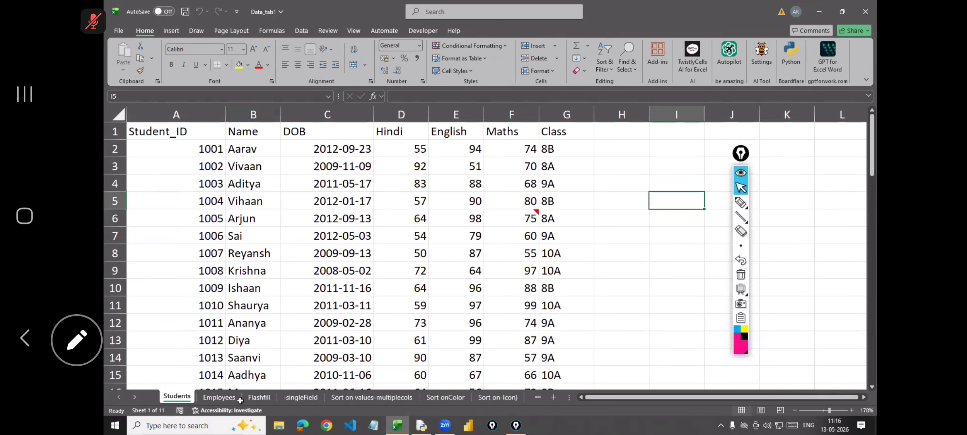
click(261, 398)
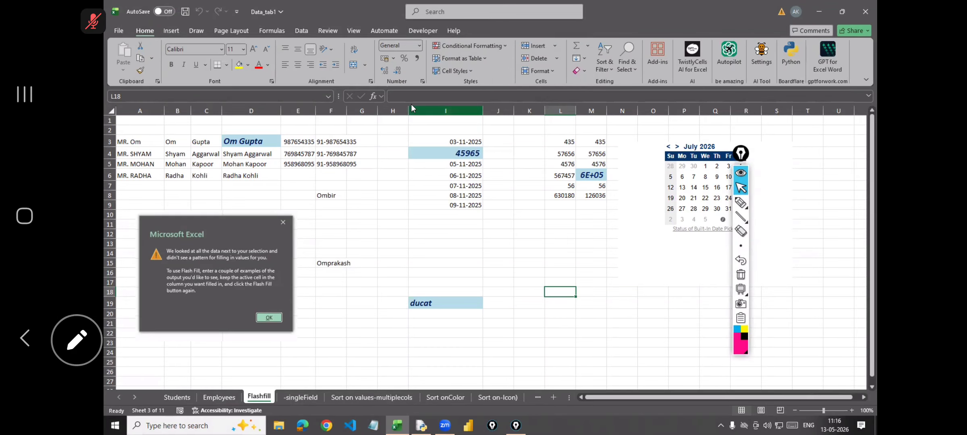
drag(228, 229, 235, 250)
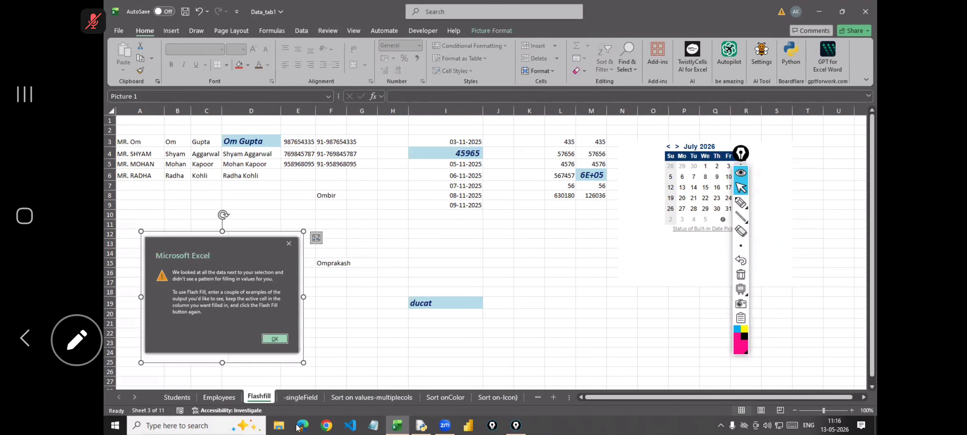
Rename the -singleField sheet as Sort-singleField and return to the Flashfill sheet.
right_click(315, 398)
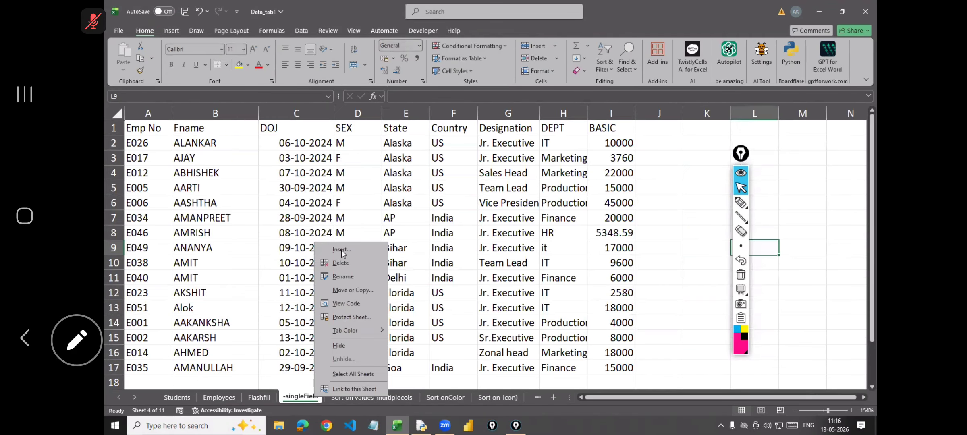
click(339, 279)
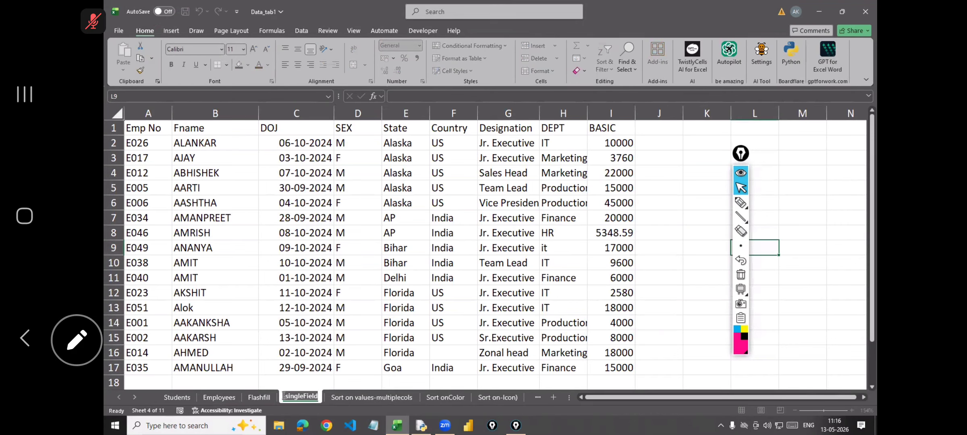
click(285, 396)
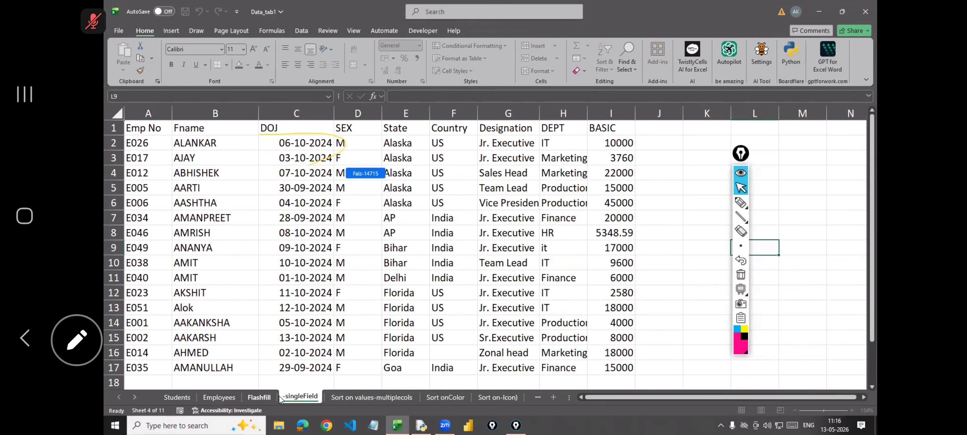
text(Sort)
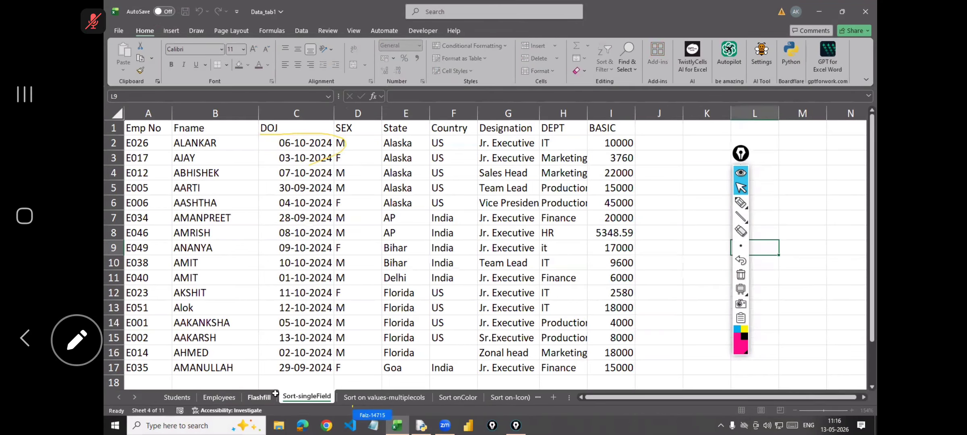
key(Return)
click(259, 397)
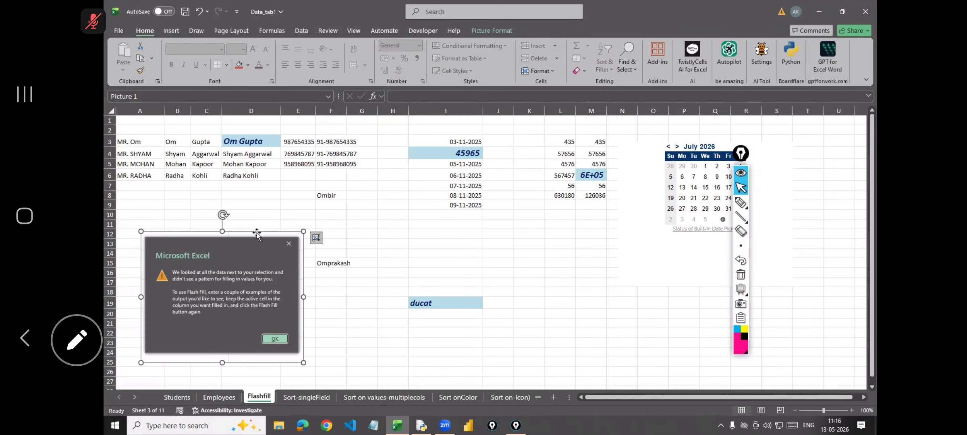
Shrink the Microsoft Excel message picture slightly and deselect it.
drag(302, 236, 290, 246)
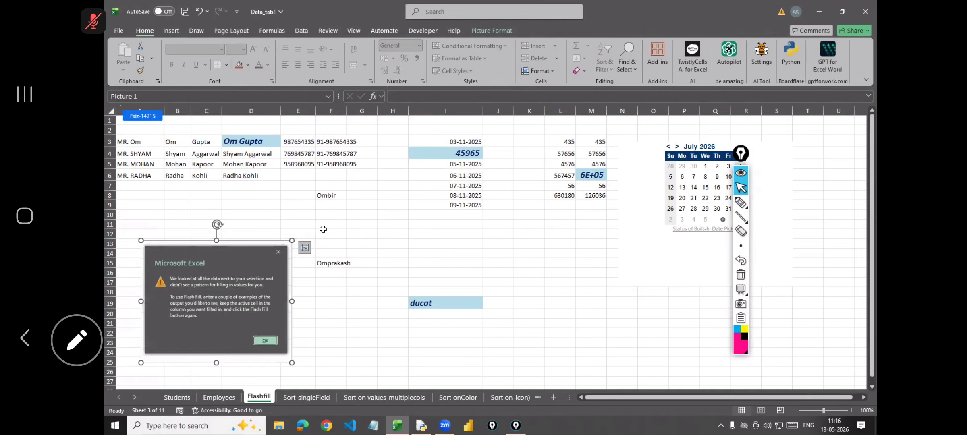
click(512, 260)
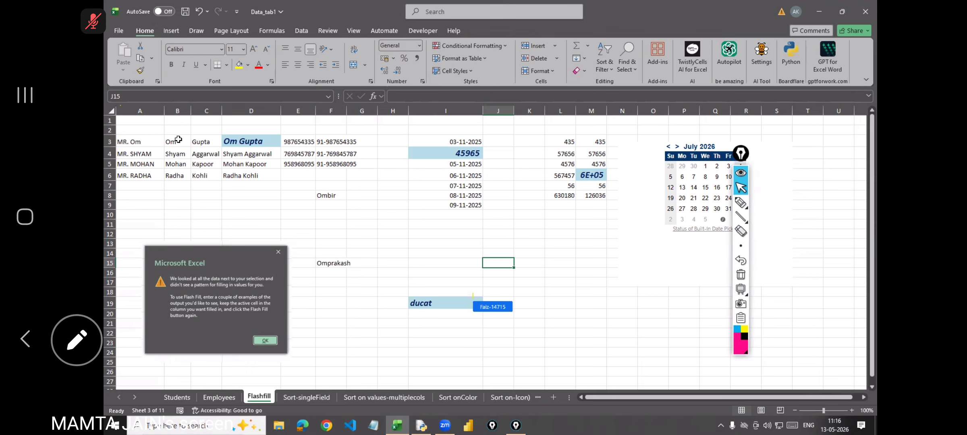
Copy the first names in B3:B6 to the empty cells starting at L15.
drag(170, 142, 173, 176)
key(ctrl+c)
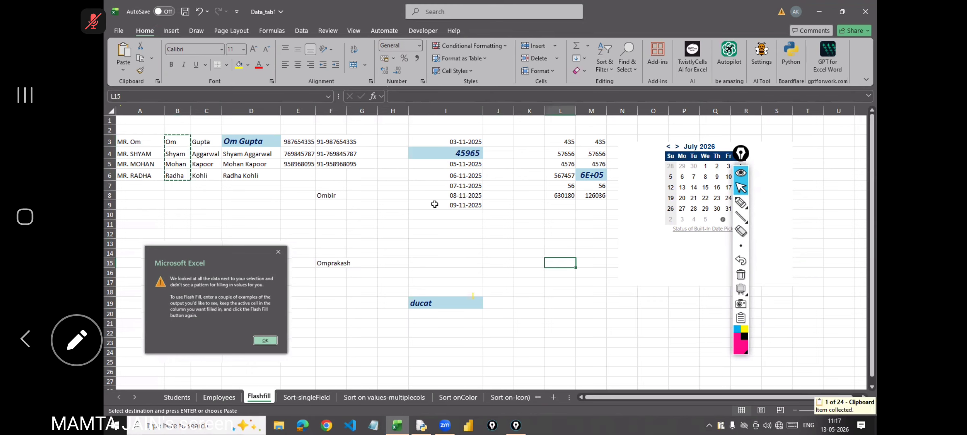
key(ctrl+v)
scroll(463, 286, up, 2)
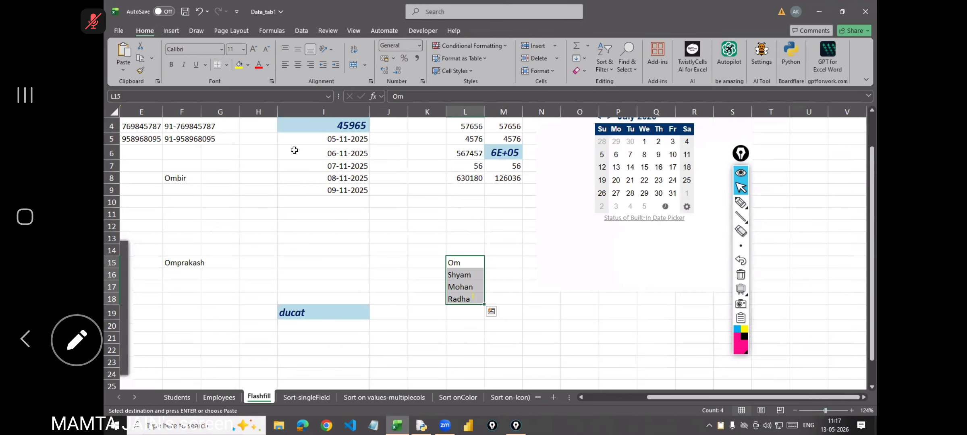
key(Escape)
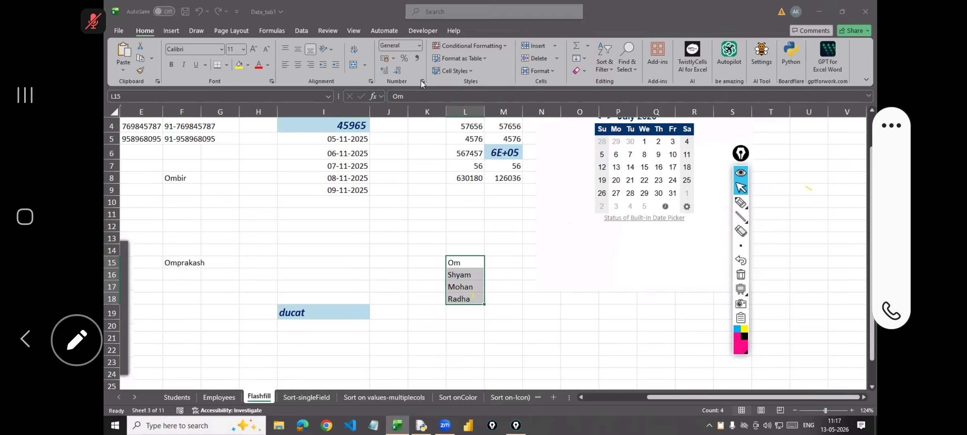
Try a custom number format with the quoted prefix "Mr./Ms." on the names in L15:L18, then undo it.
click(422, 82)
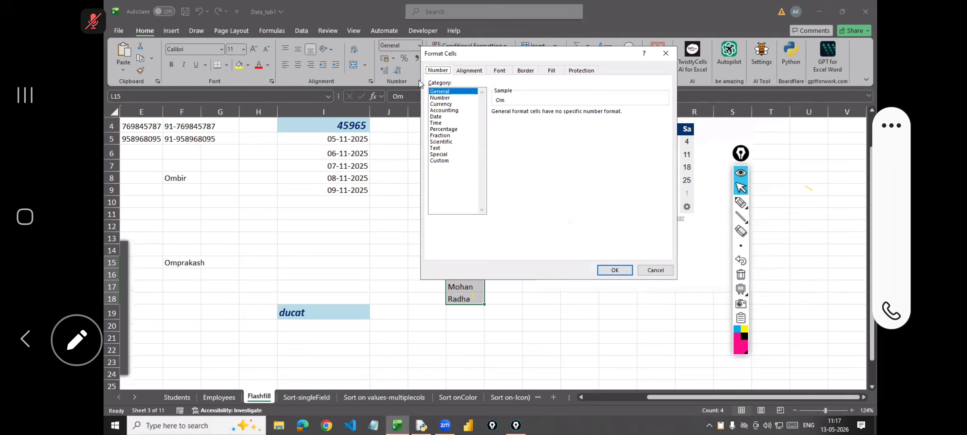
click(449, 160)
click(520, 120)
drag(520, 120, 488, 121)
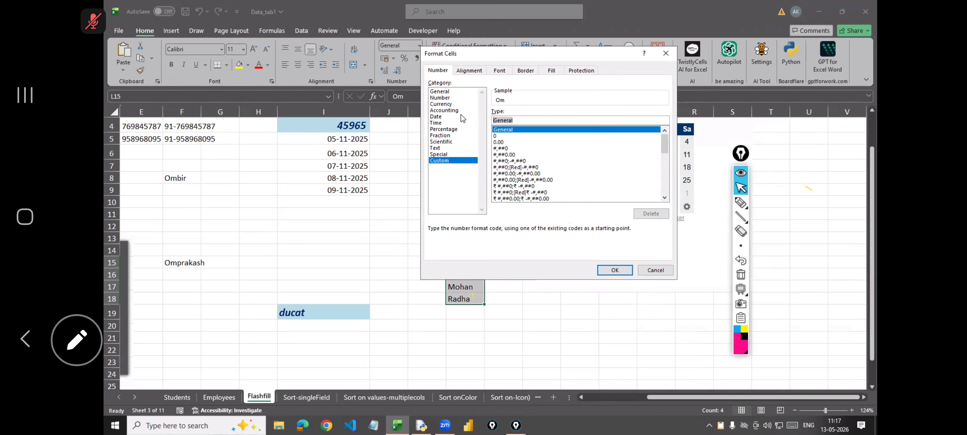
text("Mr)
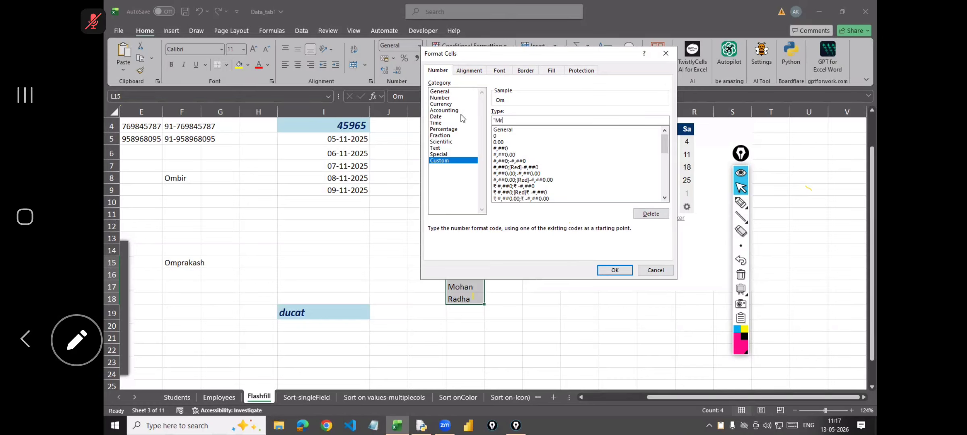
text(./Ms.")
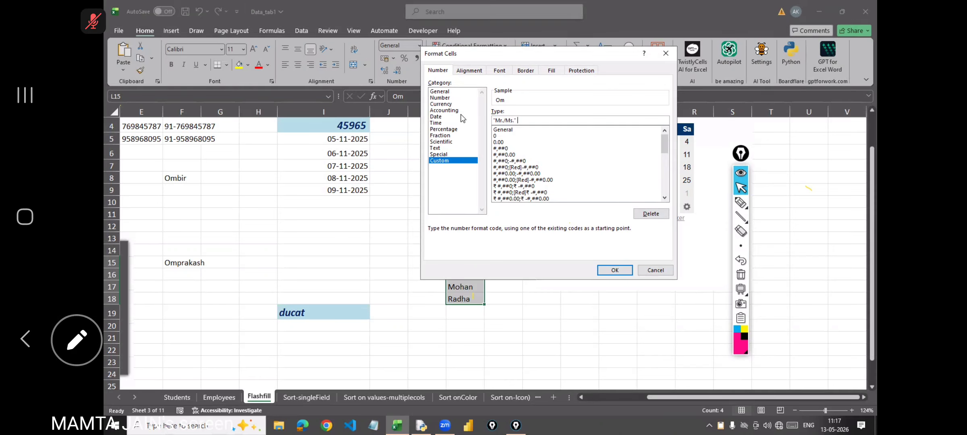
key(Return)
key(ctrl+z)
key(ctrl+c)
key(Right)
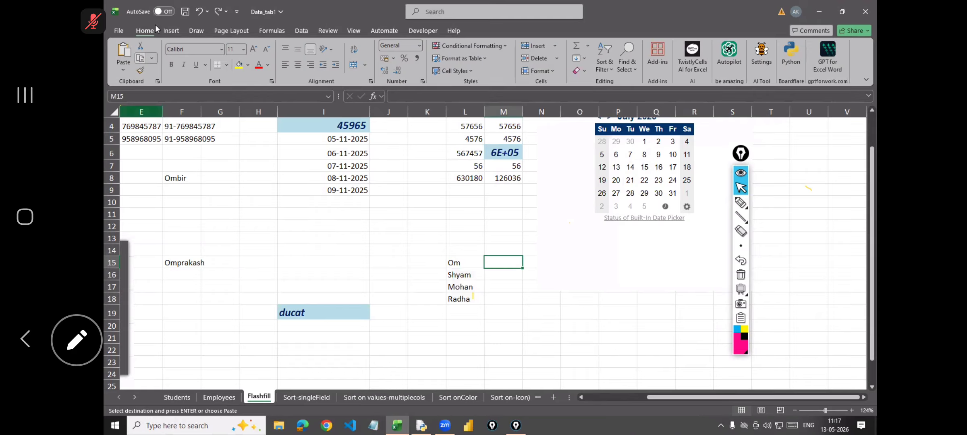
click(584, 58)
click(517, 265)
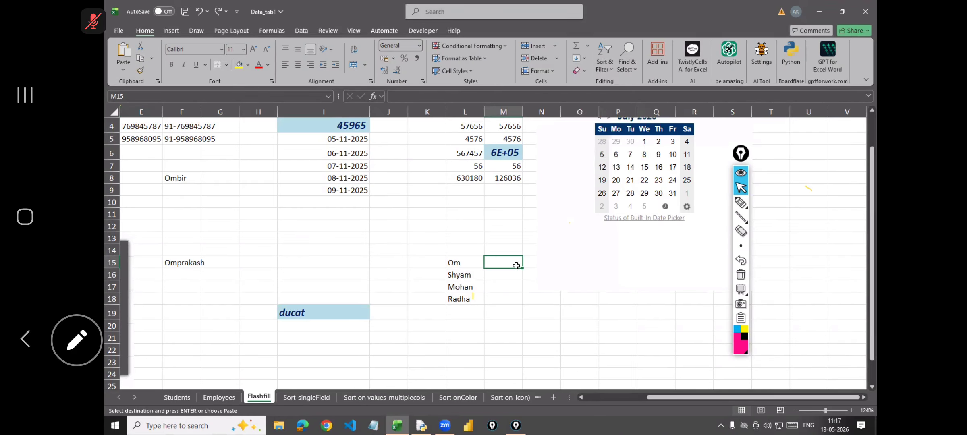
click(302, 30)
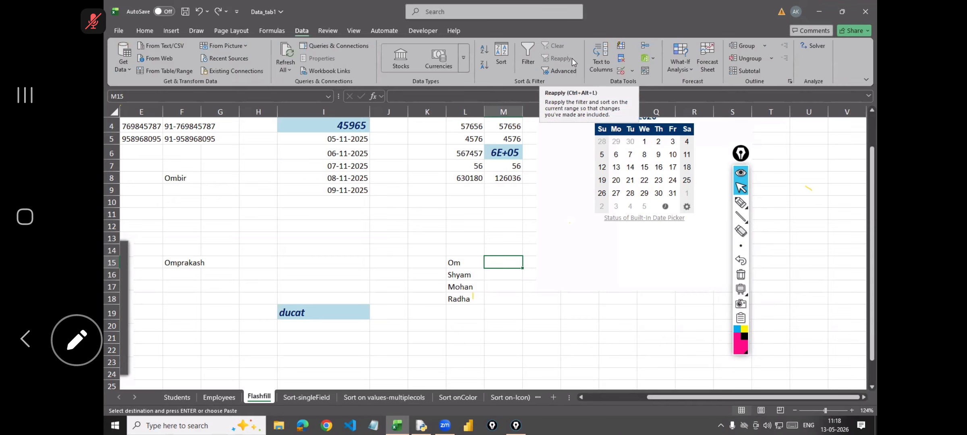
Shrink the calendar add-in and move it clear of the copied names, to about columns S to W, rows 11 to 17.
click(582, 284)
click(498, 259)
click(546, 261)
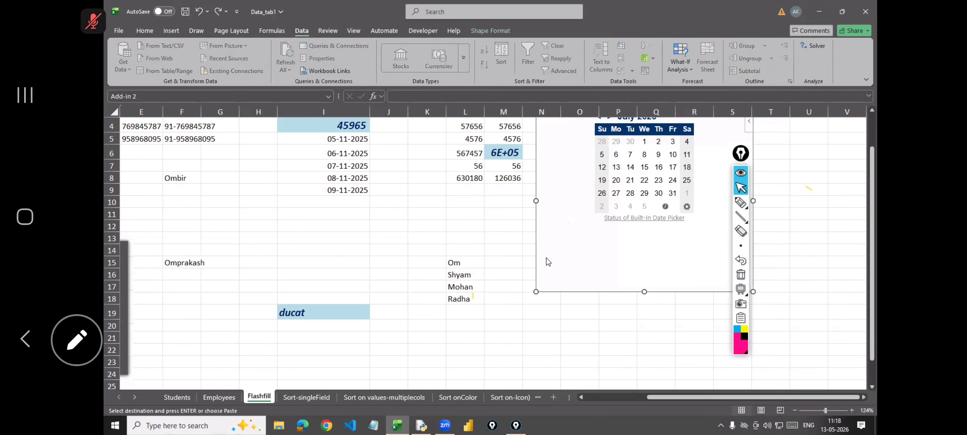
click(526, 259)
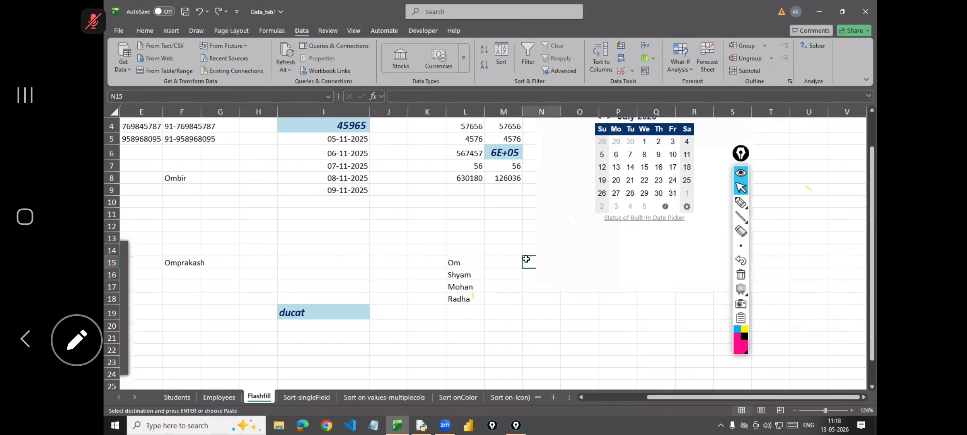
click(681, 129)
drag(761, 157, 858, 210)
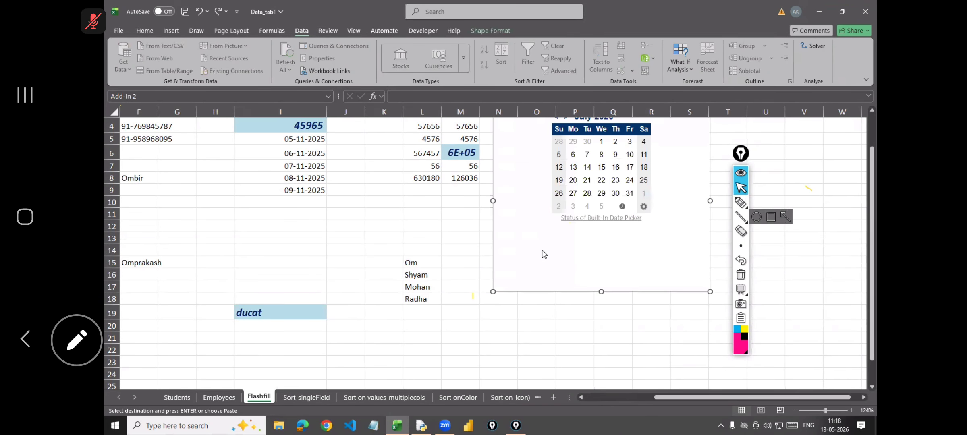
click(542, 254)
click(666, 228)
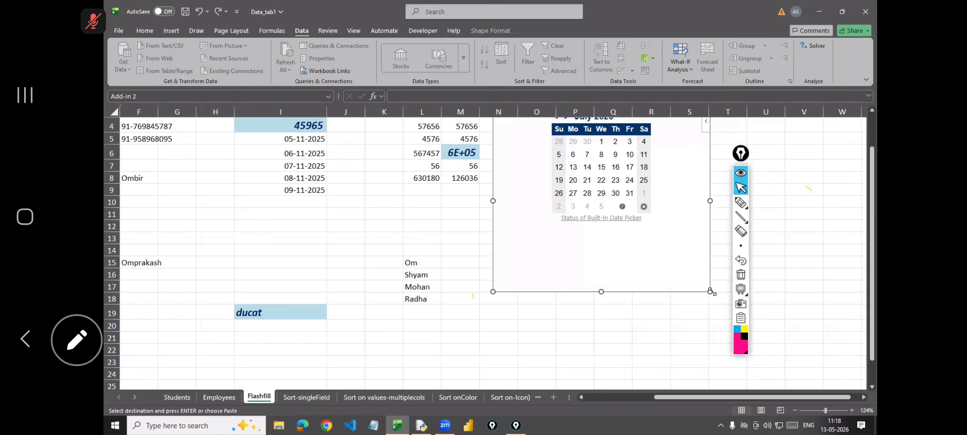
drag(711, 292, 677, 193)
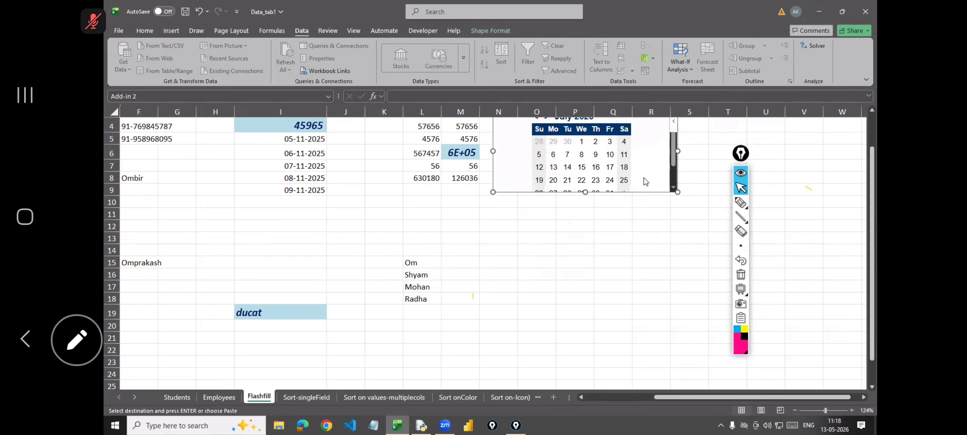
scroll(641, 182, down, 1)
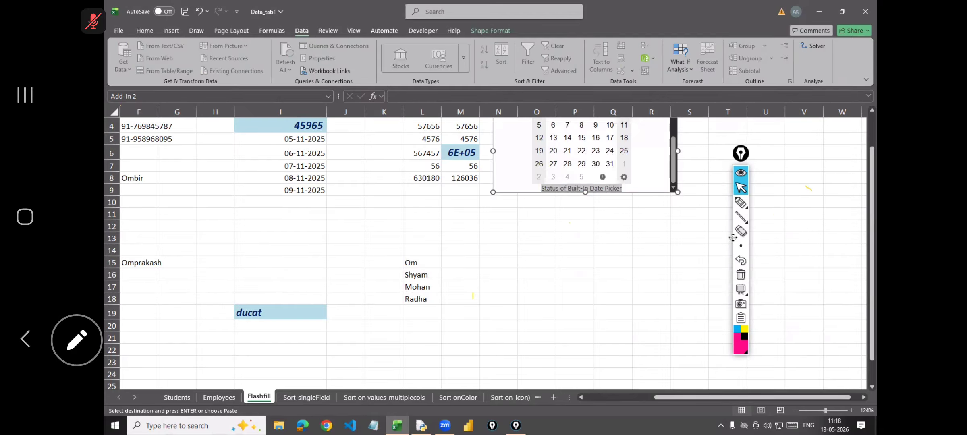
drag(639, 193, 782, 288)
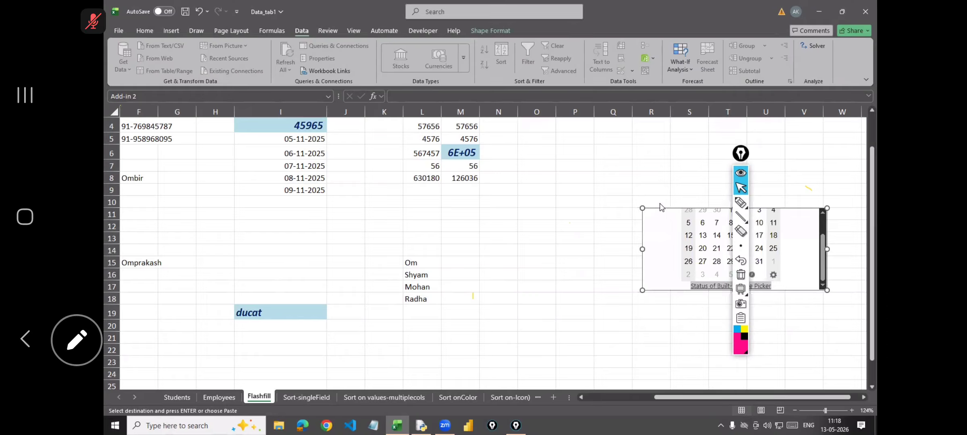
drag(662, 208, 693, 211)
Enter "Mr./Ms." followed by the first name from L15 as the example value in M15.
click(463, 260)
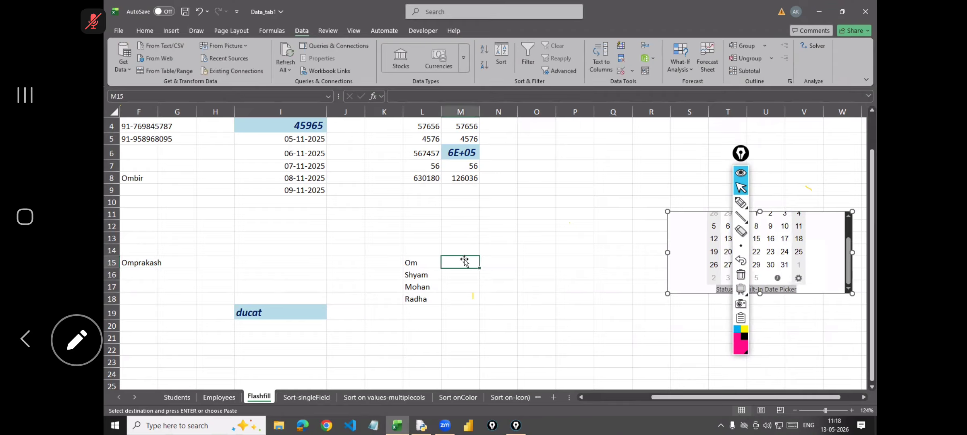
text(Mr)
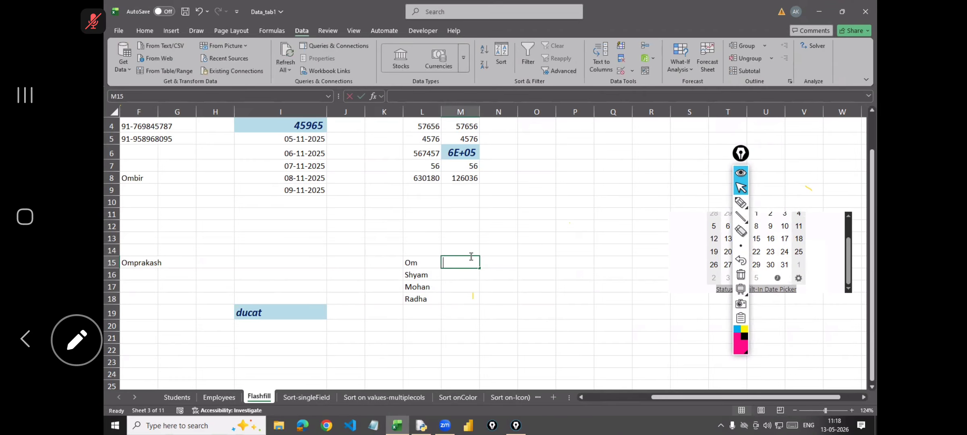
text(./Ms.)
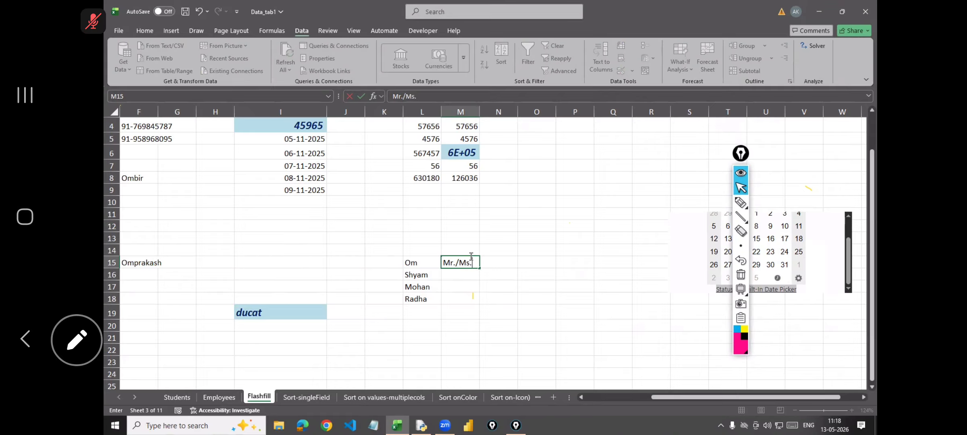
text( Om)
key(Return)
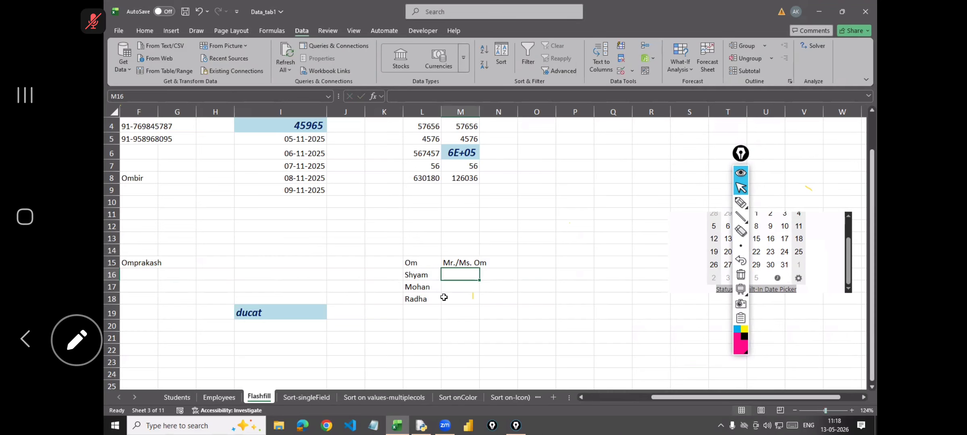
Move the example from M15 to N15, leaving an empty column beside the names, and widen column N to fit it.
scroll(504, 318, up, 3)
key(ctrl+e)
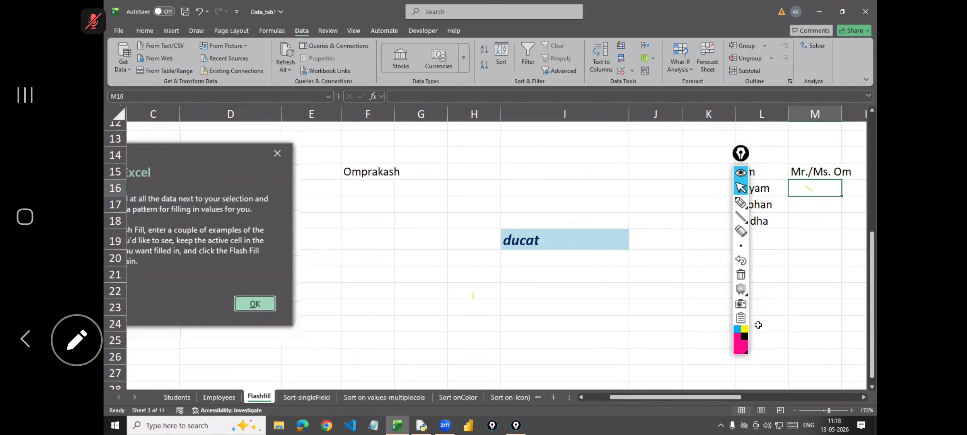
drag(732, 397, 778, 398)
click(584, 171)
drag(610, 169, 662, 171)
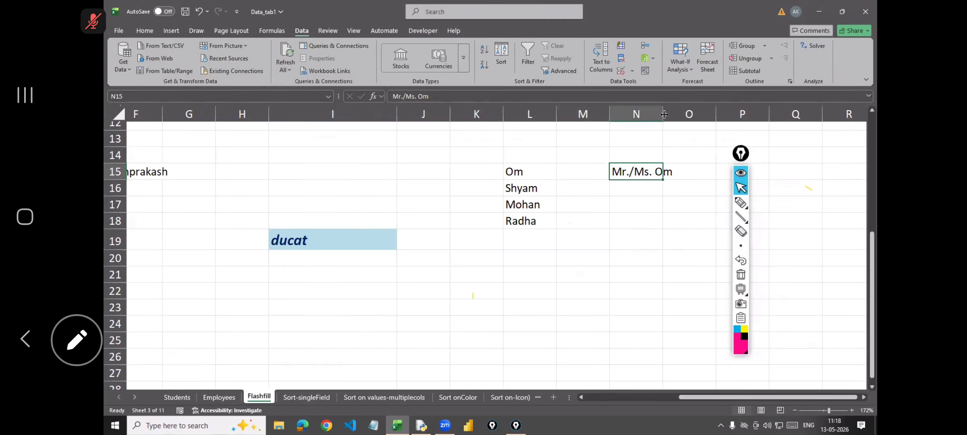
drag(663, 115, 676, 114)
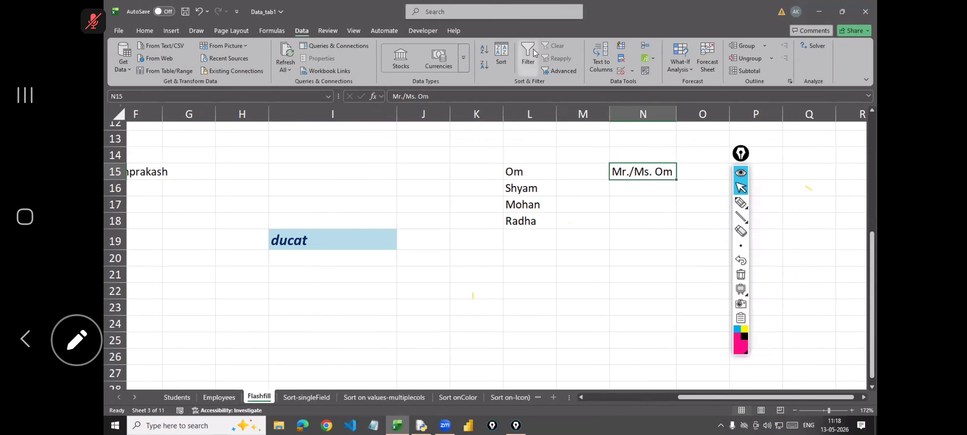
Try to run Flash Fill from the example in N15 and move the message aside to expose the names.
click(621, 45)
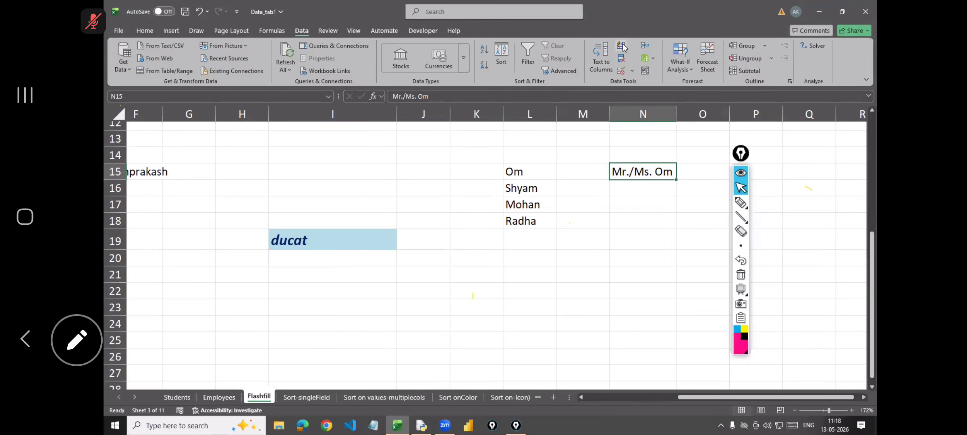
click(622, 47)
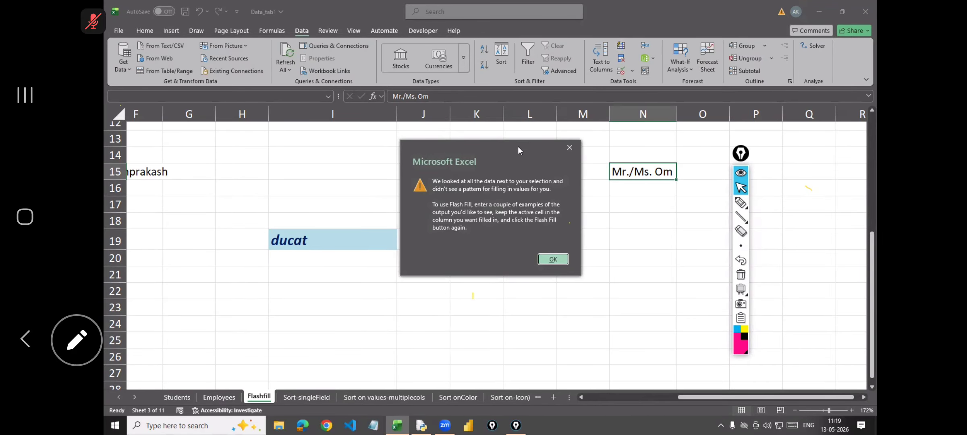
drag(515, 150, 437, 145)
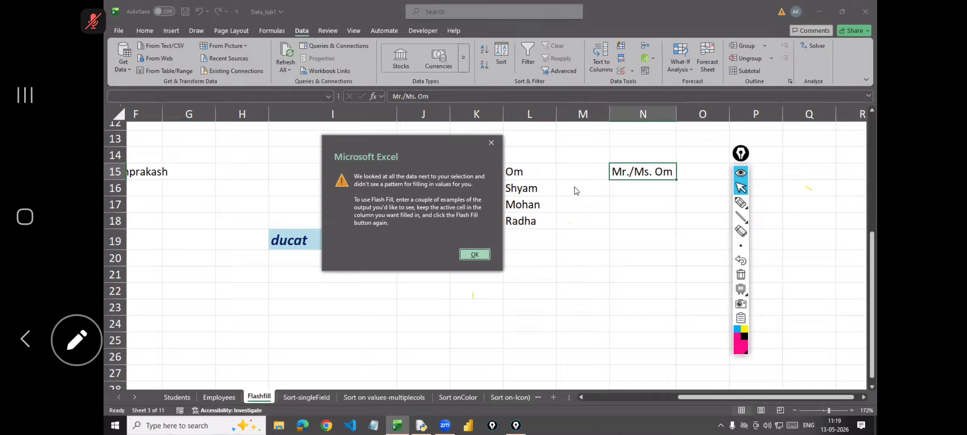
Circle the example in N15 with the annotation pen and dismiss the Flash Fill message.
click(741, 205)
drag(664, 158, 656, 149)
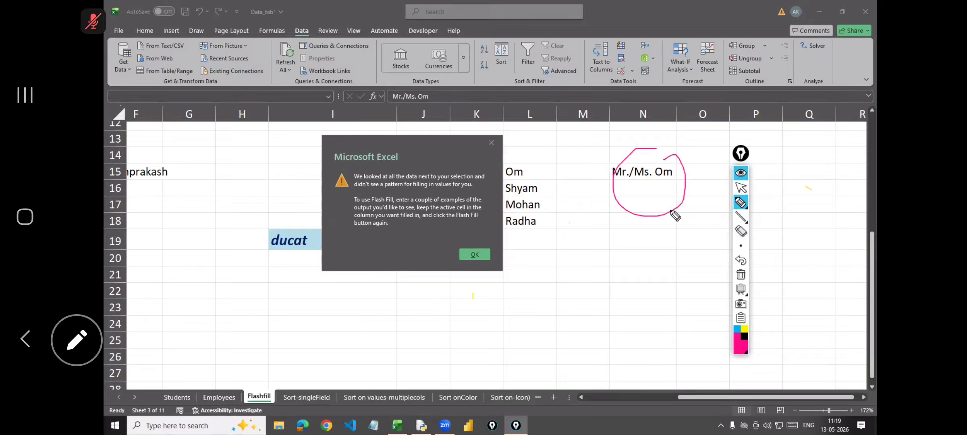
click(740, 187)
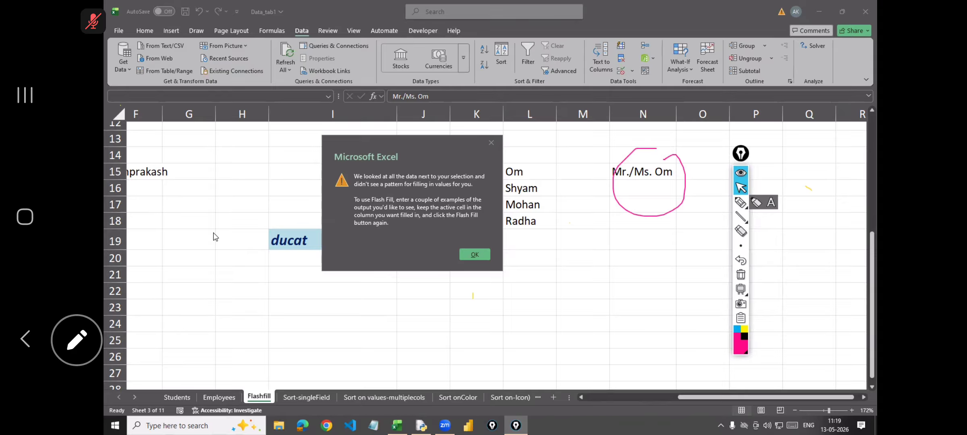
click(700, 349)
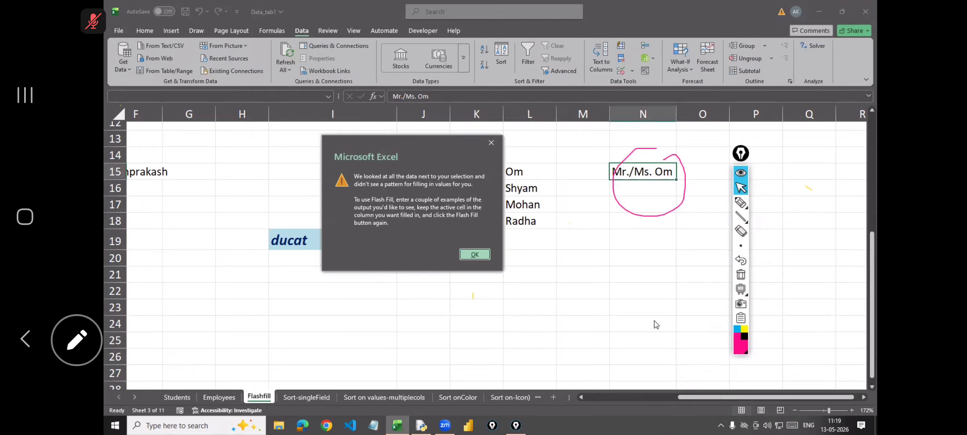
click(473, 254)
Shrink the Microsoft Excel message picture and place it near the sheet's left edge, at about rows 16 to 25.
drag(714, 396, 564, 388)
click(414, 336)
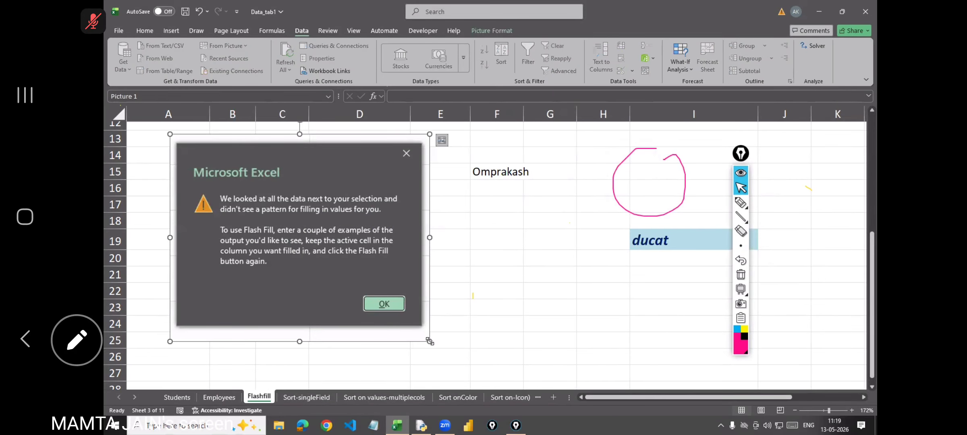
drag(383, 266, 383, 248)
drag(350, 149, 319, 197)
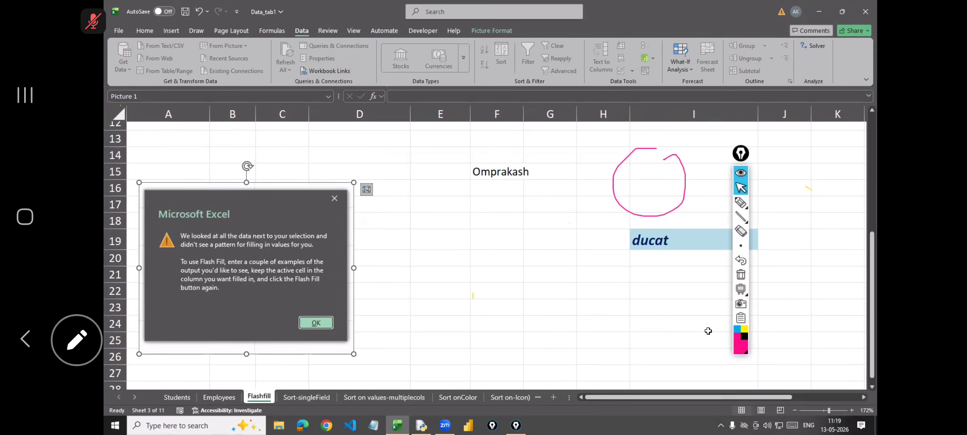
Return to the names in L15:L18 and move the annotation toolbar clear of the example in N15.
drag(656, 396, 766, 398)
click(787, 395)
drag(745, 154, 838, 186)
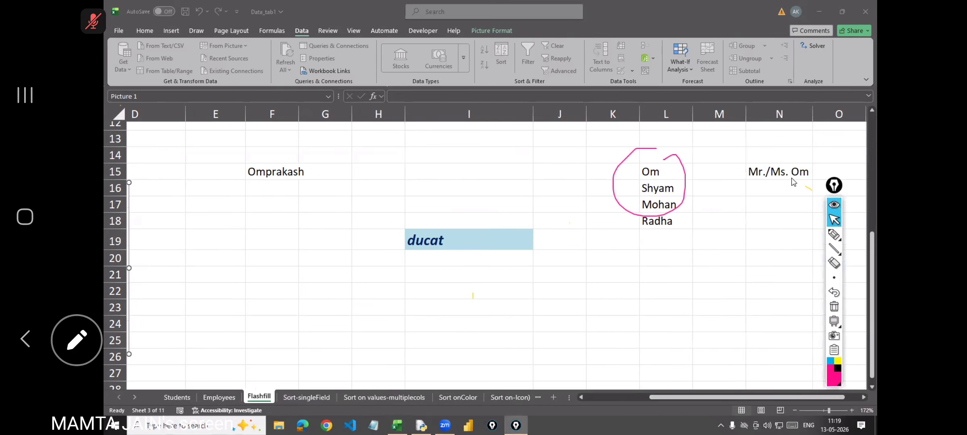
Move the example from N15 to M15, directly beside the names in column L, and widen column M to fit it.
click(767, 168)
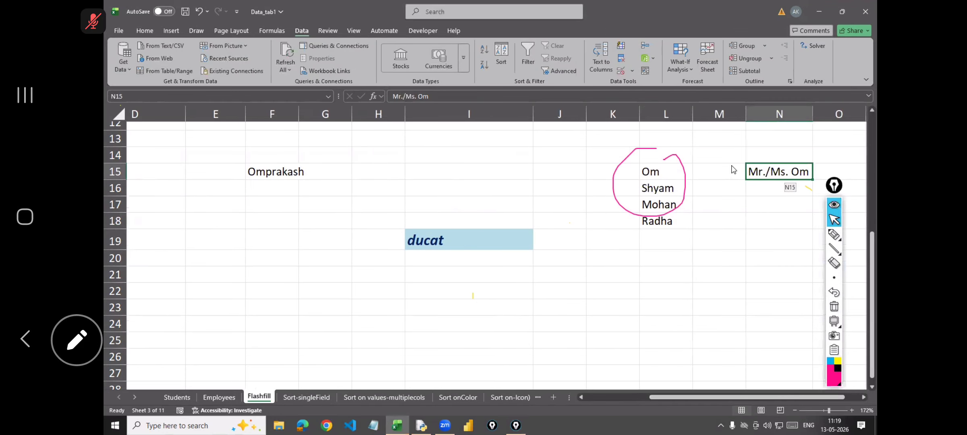
drag(733, 169, 724, 170)
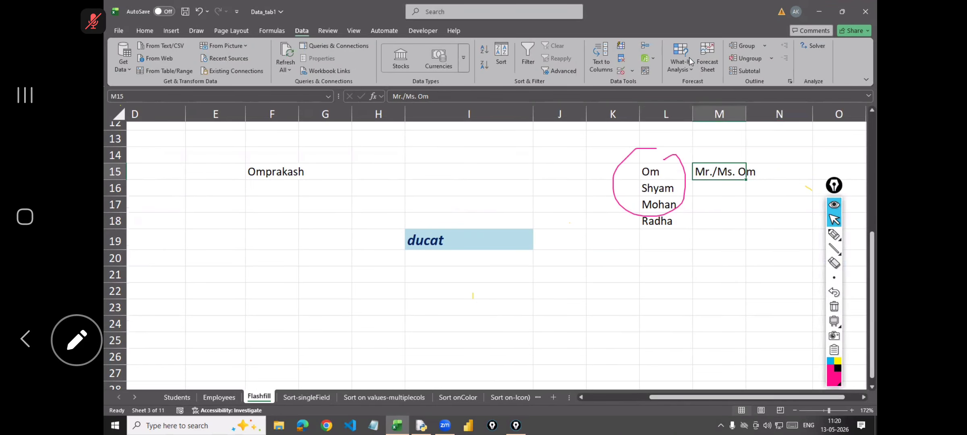
drag(746, 115, 764, 115)
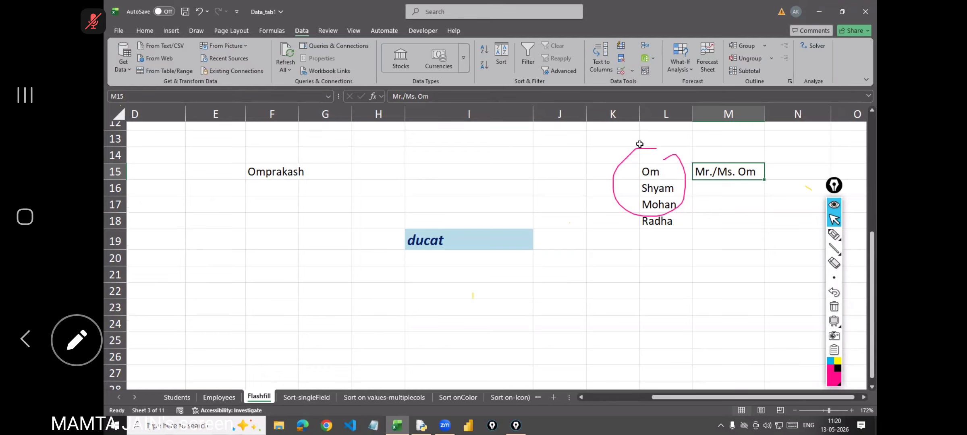
Flash Fill M16:M18 from the Mr./Ms. example in M15.
click(709, 218)
click(693, 169)
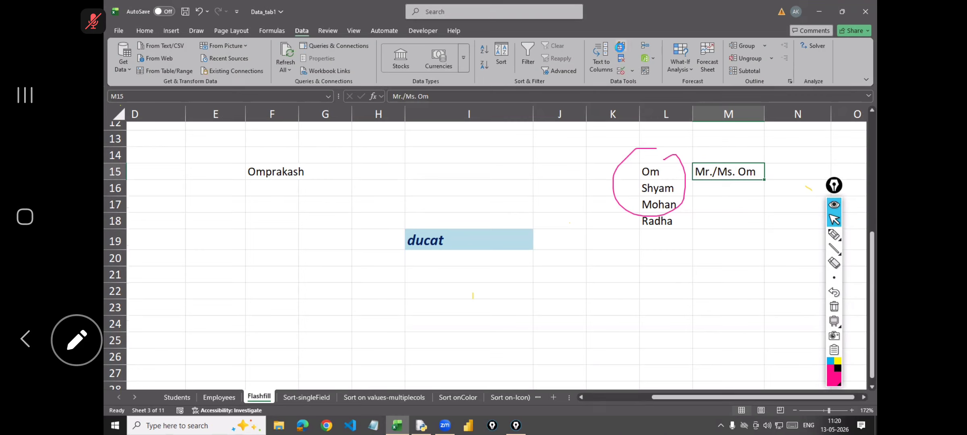
click(620, 48)
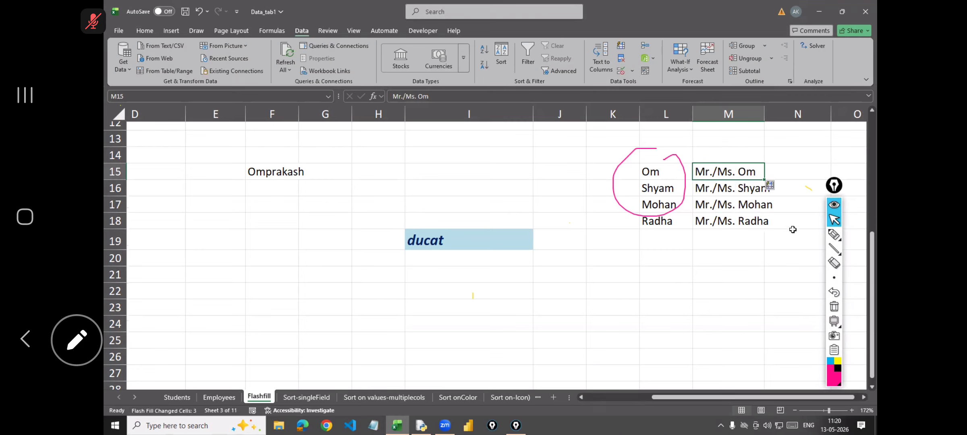
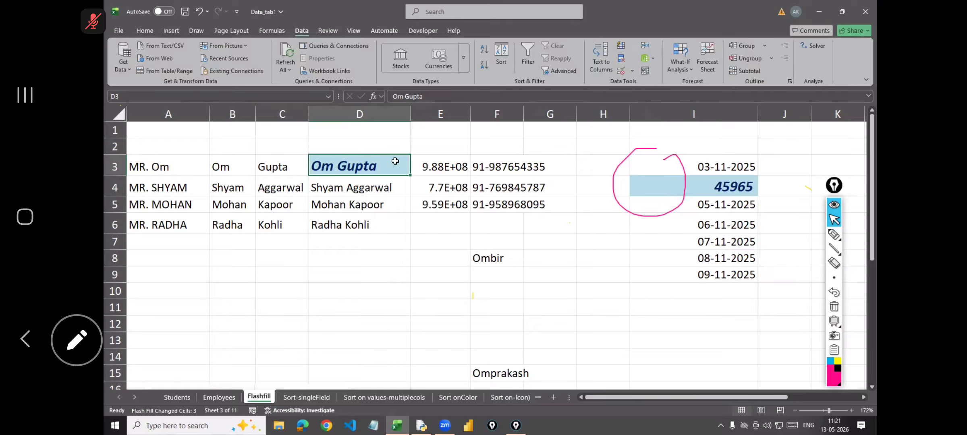
Clear the full names in D3:D6 and enter the formula =B3&C3 in D3.
drag(395, 161, 395, 222)
key(Delete)
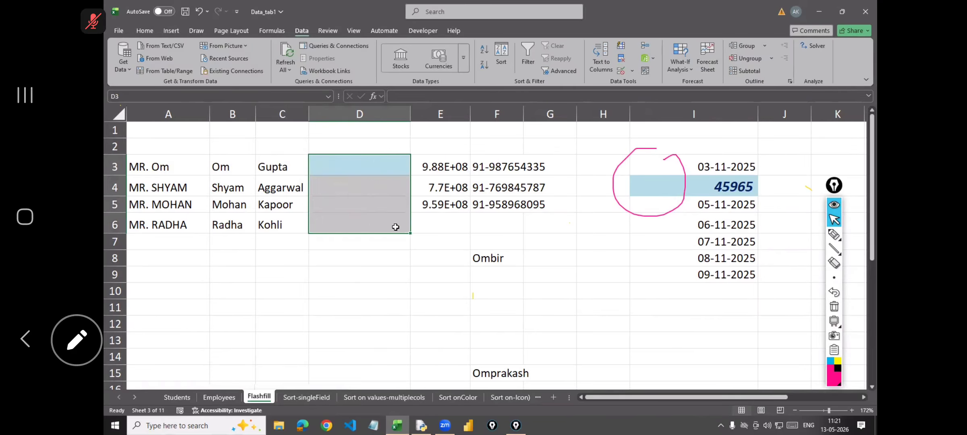
text(=)
click(218, 170)
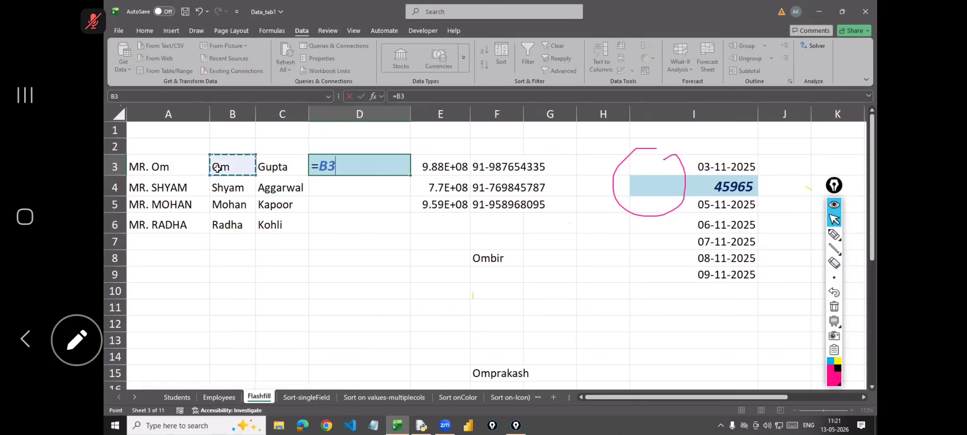
text(&)
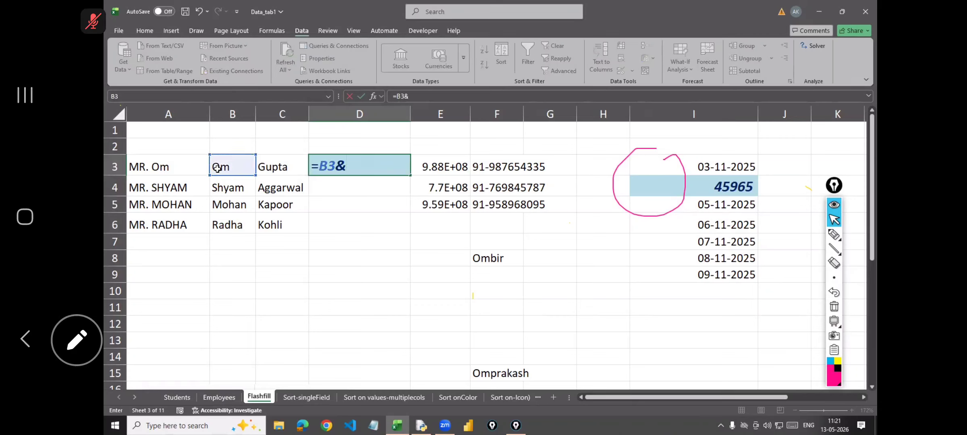
click(275, 169)
key(Return)
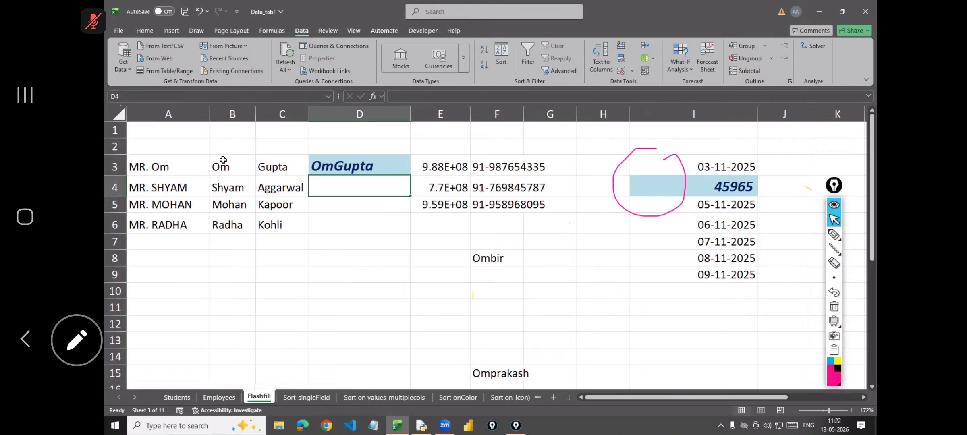
Change the formula in D3 to =B3&" " &C3 and fill it down to D6.
click(351, 162)
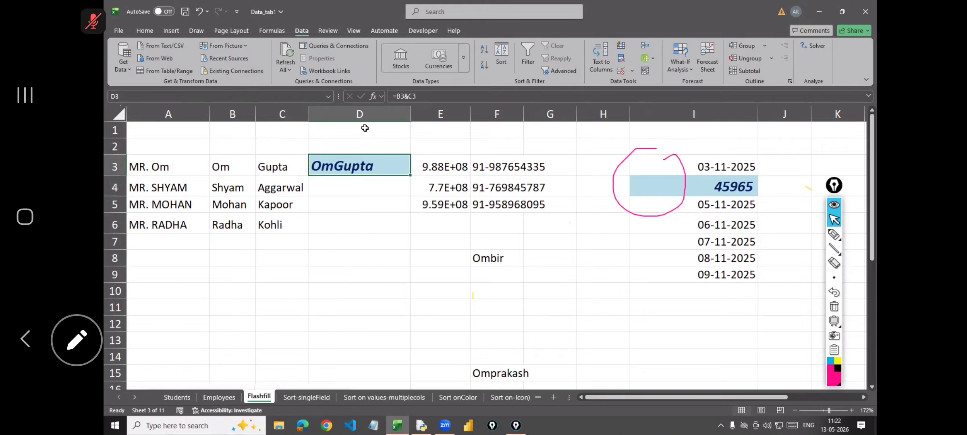
click(409, 96)
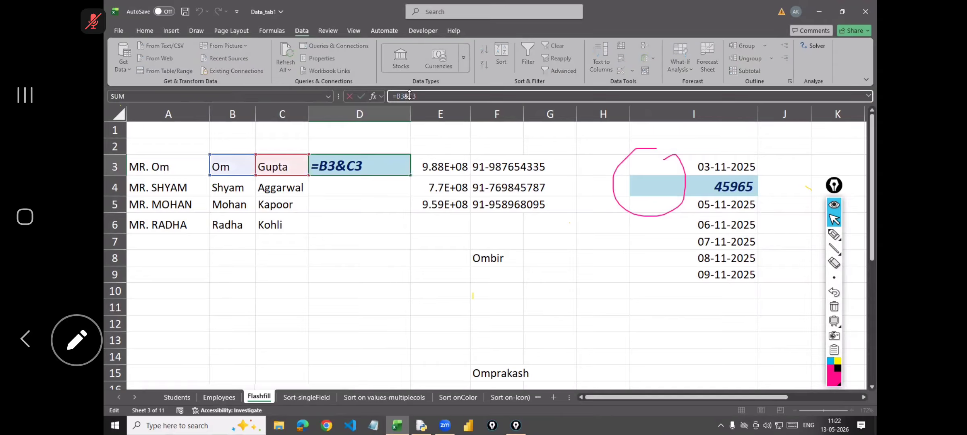
text(" " &)
key(shift+Return)
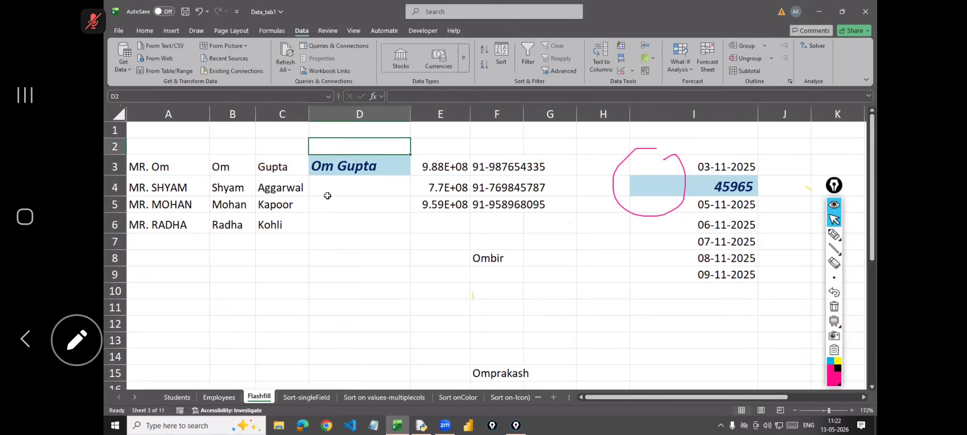
click(346, 165)
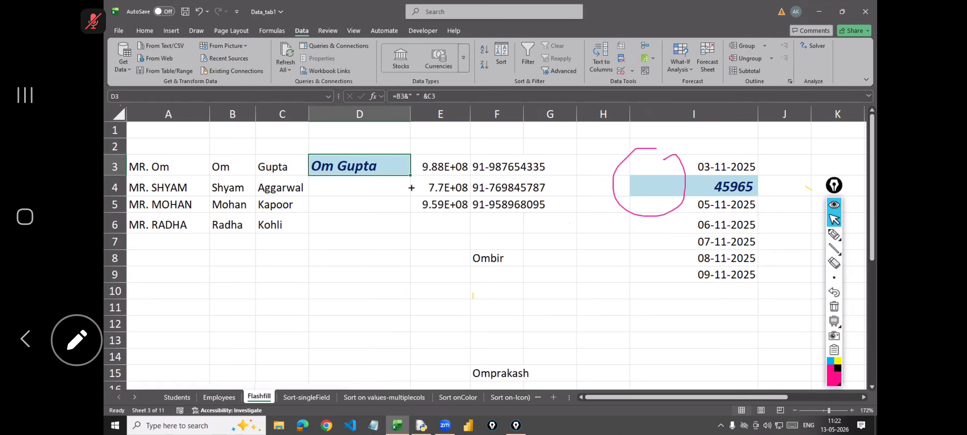
drag(411, 188, 417, 236)
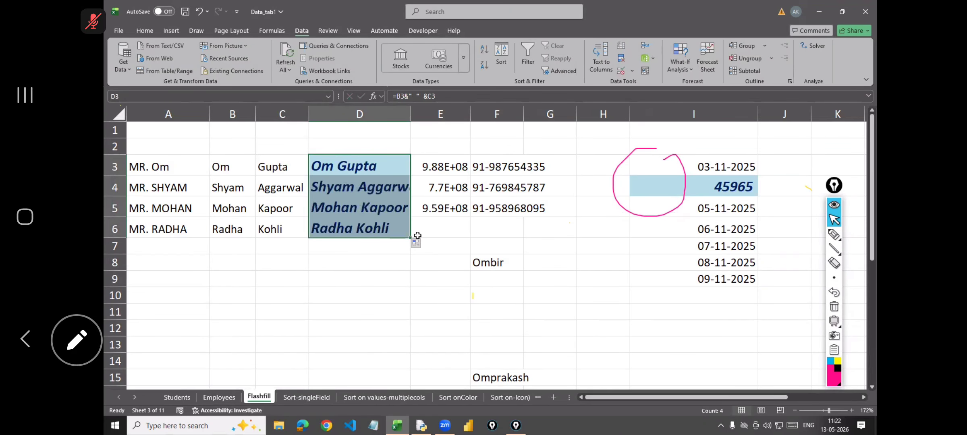
Clear D3:D6 and join the first and last name in D3 with =CONCATENATE(B3," ",C3).
key(Delete)
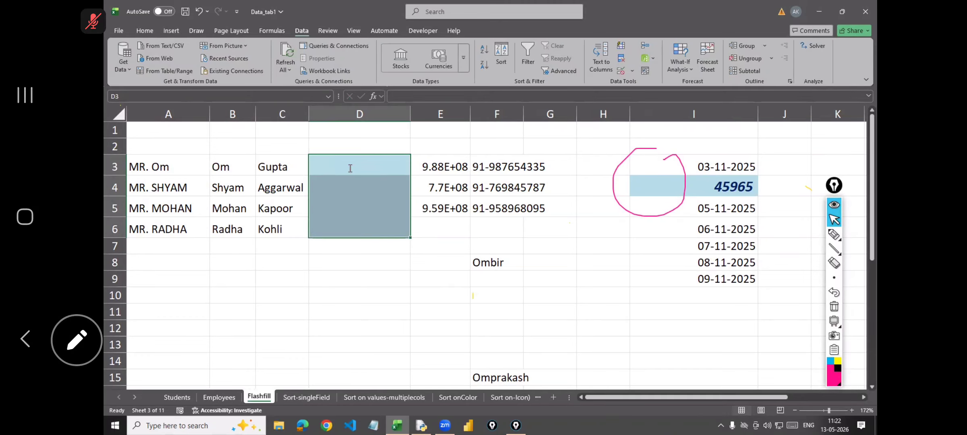
text(=)
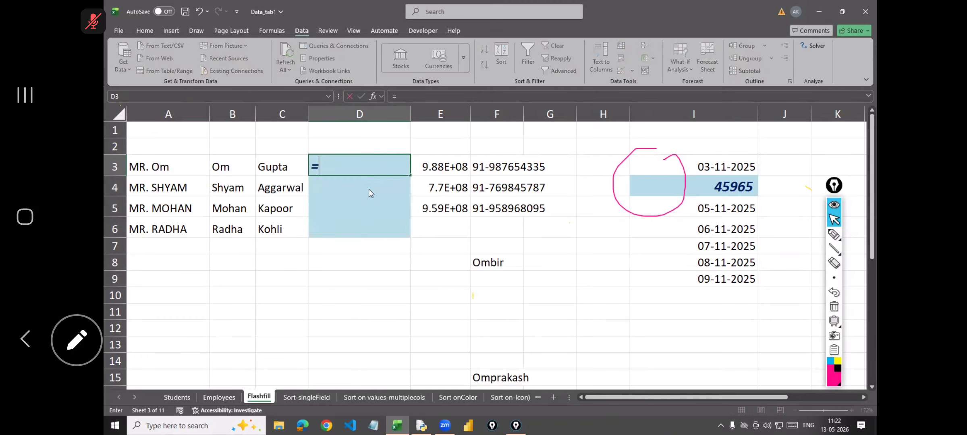
text(conca)
click(358, 189)
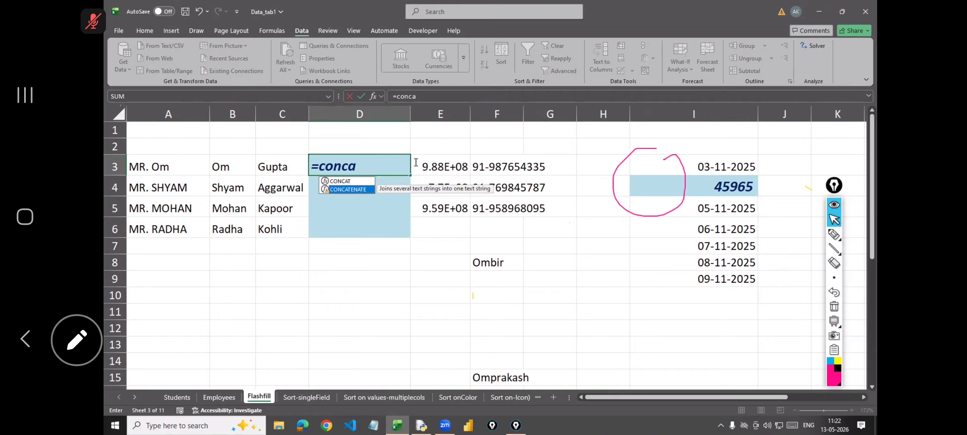
key(Tab)
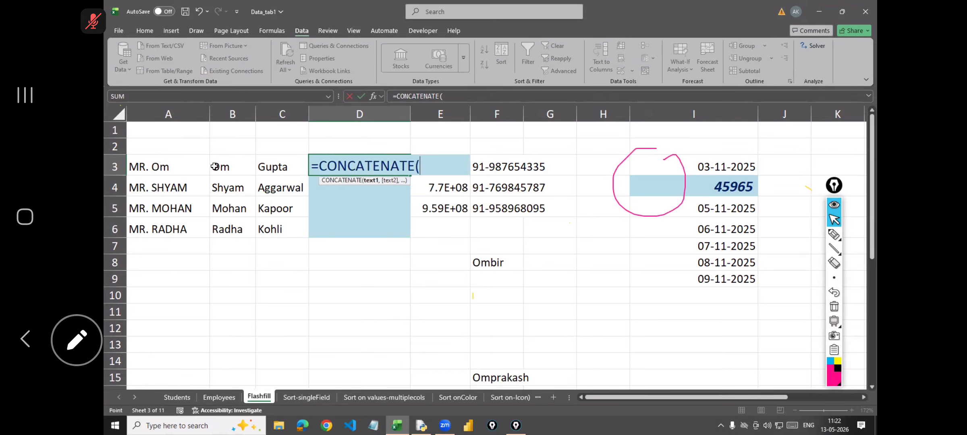
click(214, 166)
text(," ")
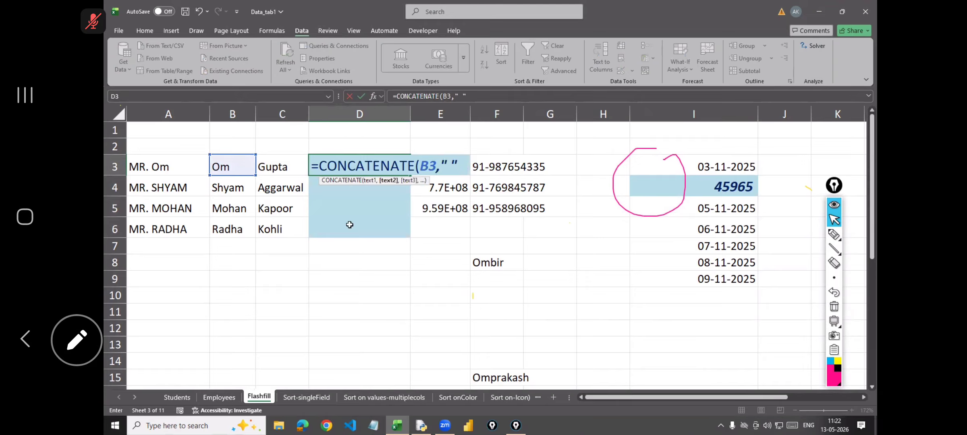
text(,)
click(284, 165)
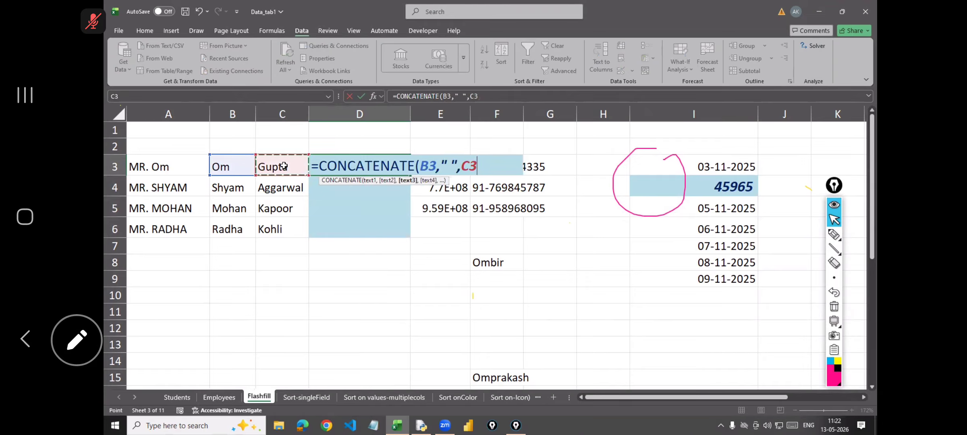
text())
key(Return)
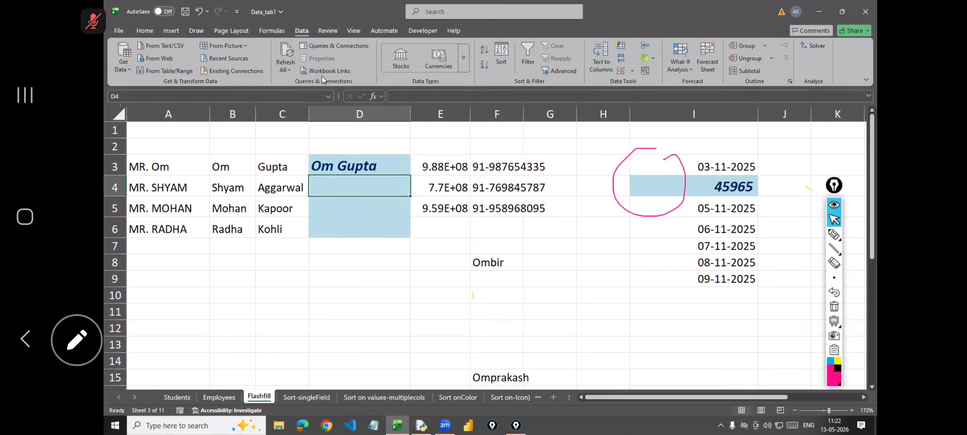
Replace the formula in D3 with an all-capitals example of MR. plus the row's full name, and widen column D to fit.
drag(378, 163, 380, 233)
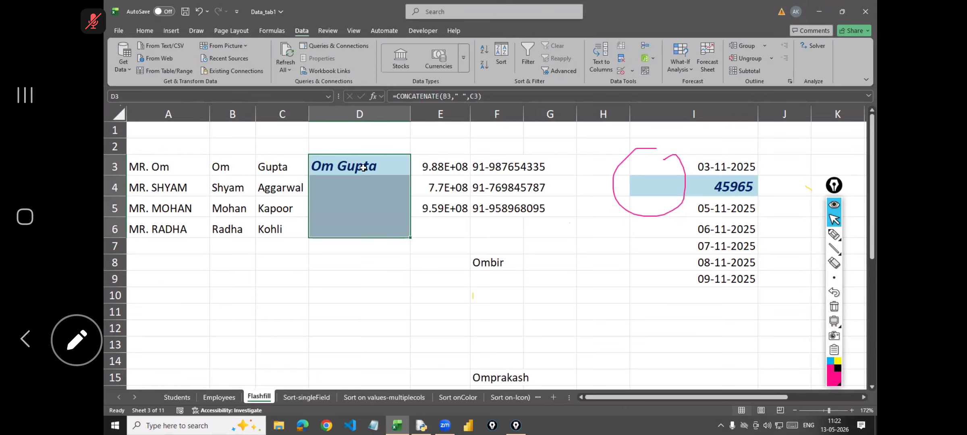
key(Delete)
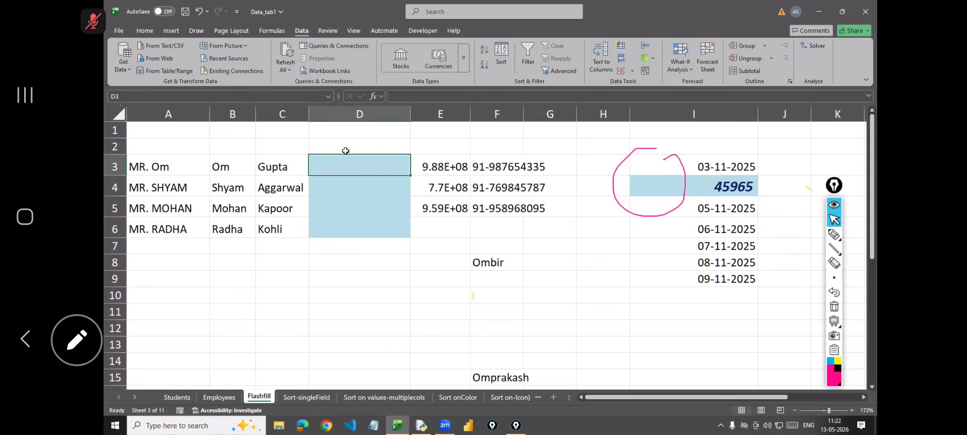
text(Om)
key(BackSpace)
key(BackSpace)
text(Mr.)
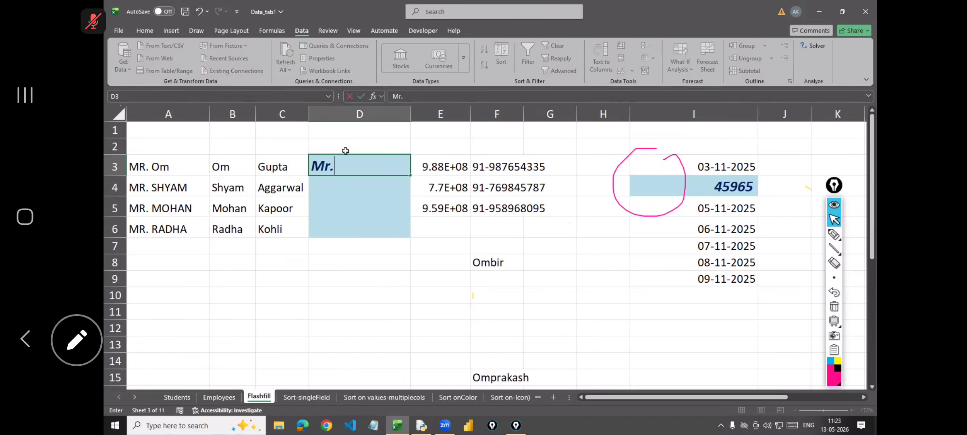
text( O)
key(BackSpace)
key(BackSpace)
text(R. OM GUP)
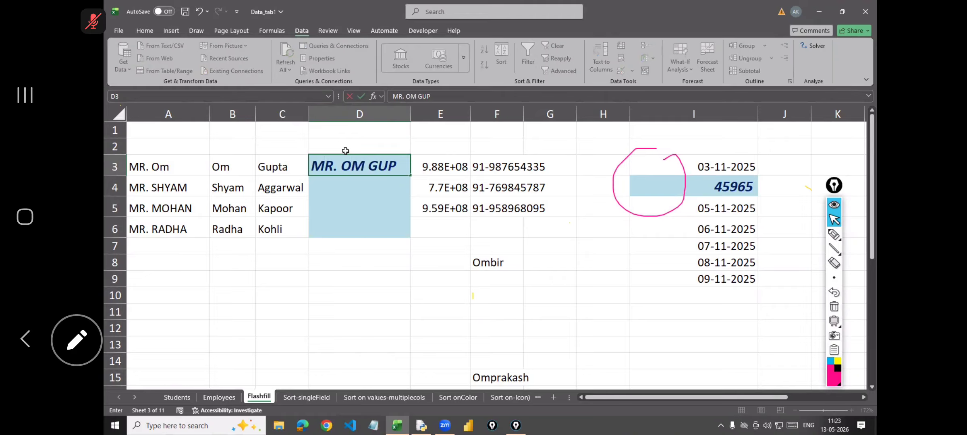
text(TA)
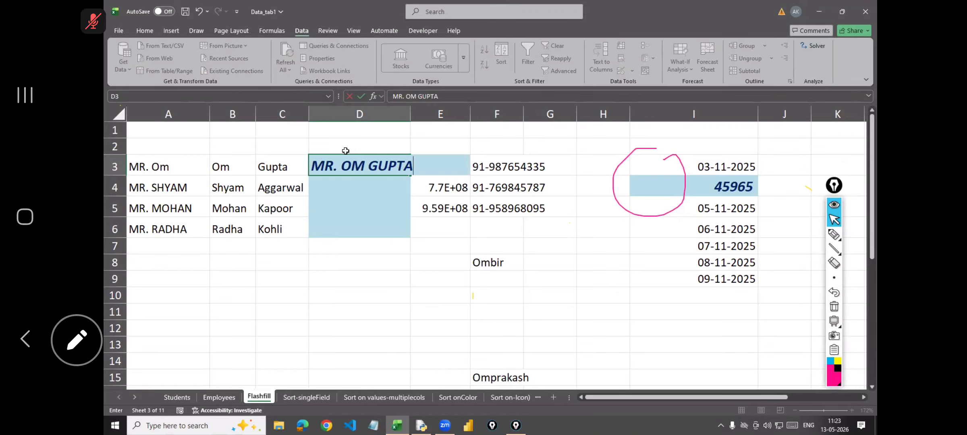
key(Return)
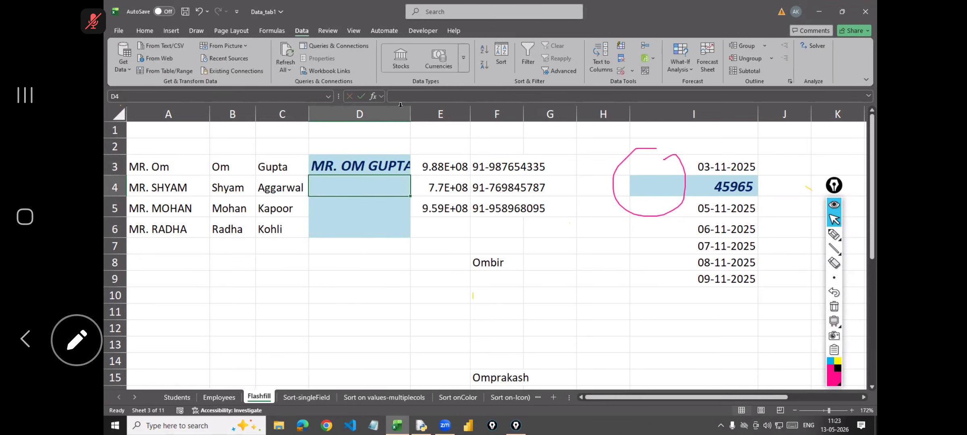
drag(410, 114, 436, 115)
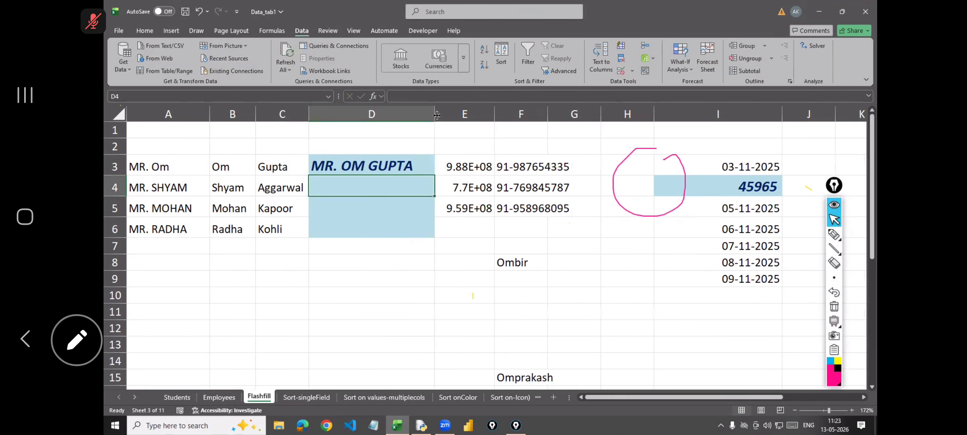
Try to copy the example in D3 down to D6 with a plain AutoFill, and undo the fill.
key(Up)
double_click(433, 172)
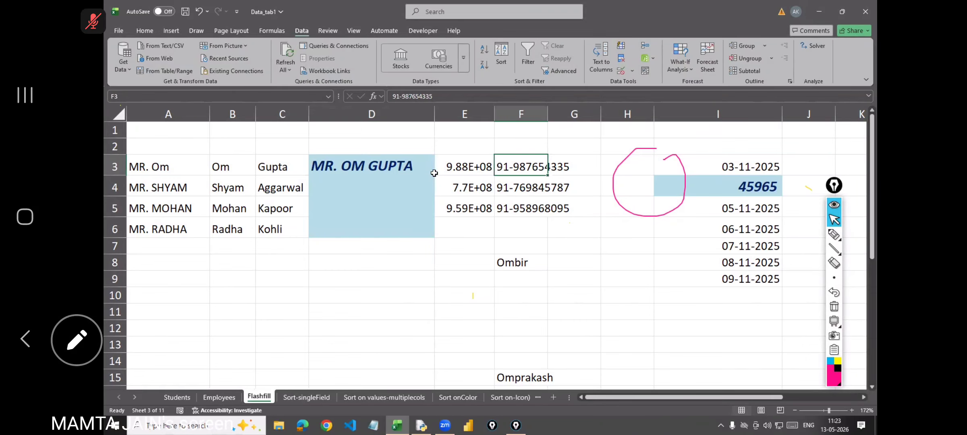
click(428, 174)
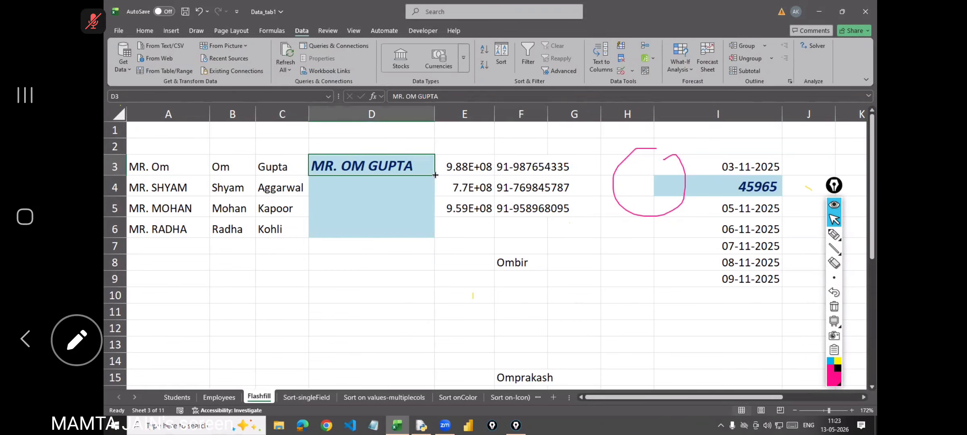
double_click(435, 175)
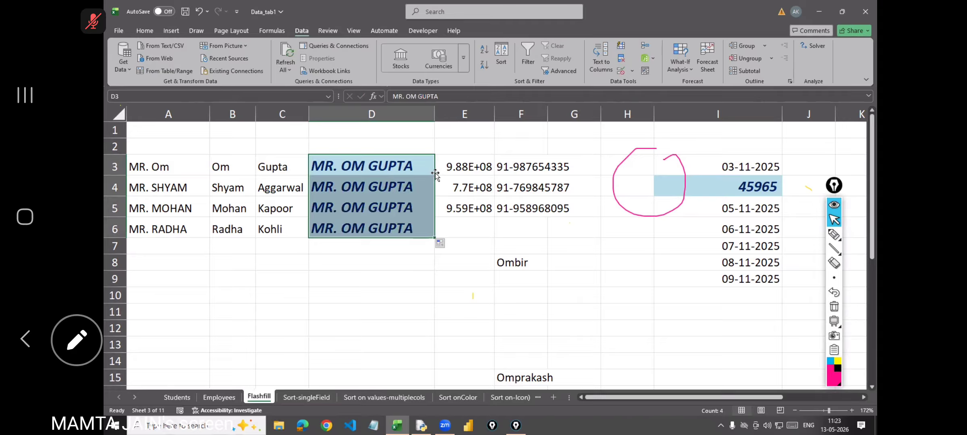
key(ctrl+z)
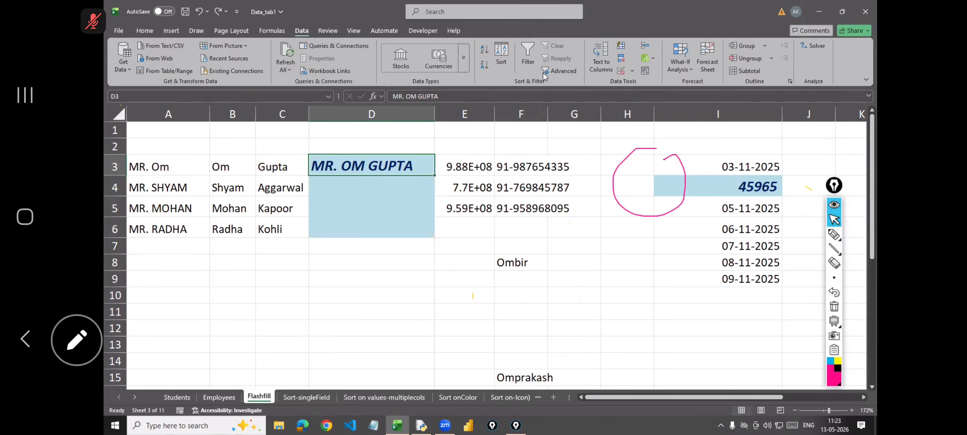
Flash Fill D4:D6 from the capitalised example in D3 and widen column D to fit the longest name.
click(624, 47)
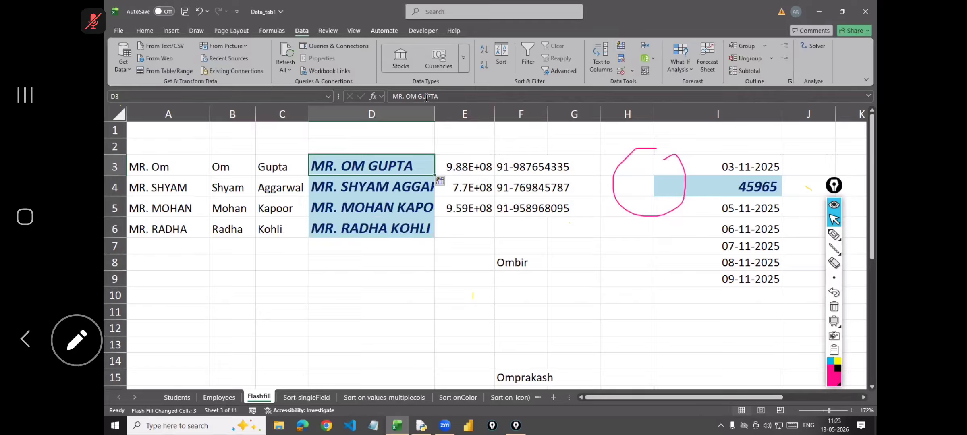
drag(434, 114, 492, 114)
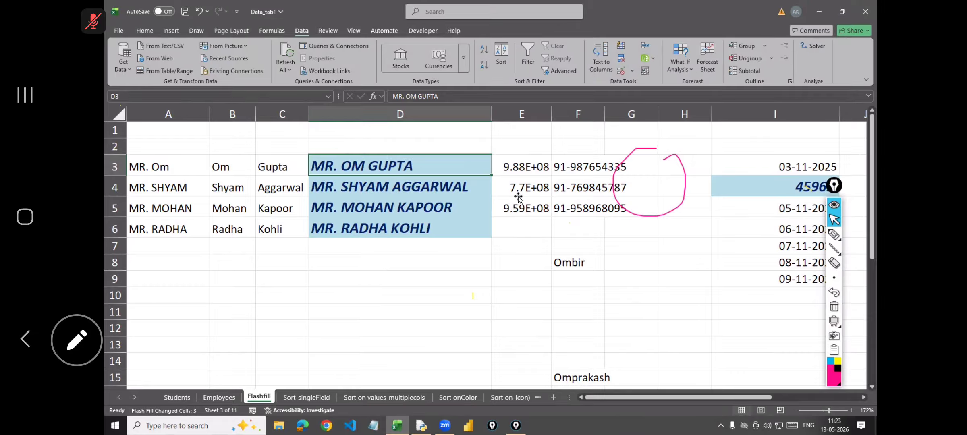
Widen columns E and F to fit the phone numbers and erase the ink circle drawn over the sheet.
click(543, 163)
drag(551, 109, 684, 113)
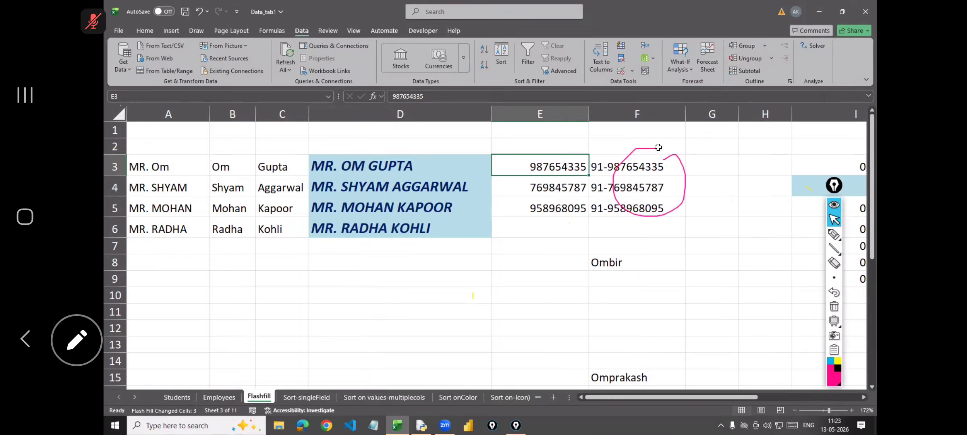
click(640, 242)
click(618, 167)
drag(622, 208, 624, 226)
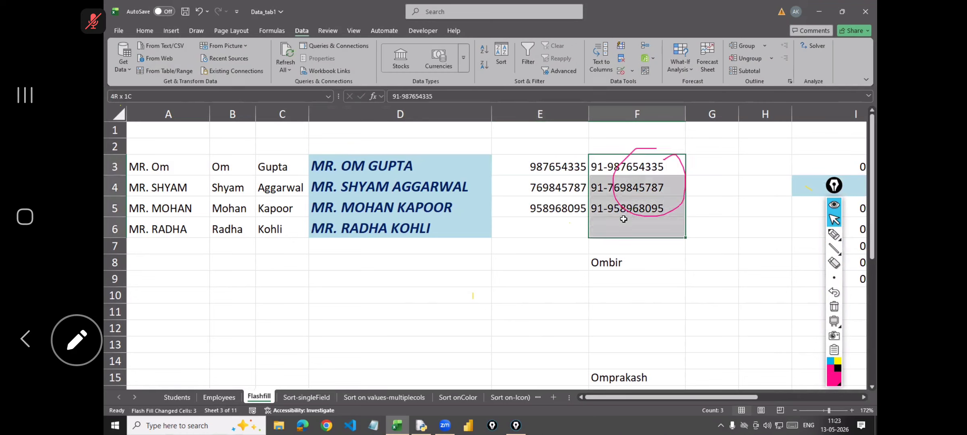
click(833, 306)
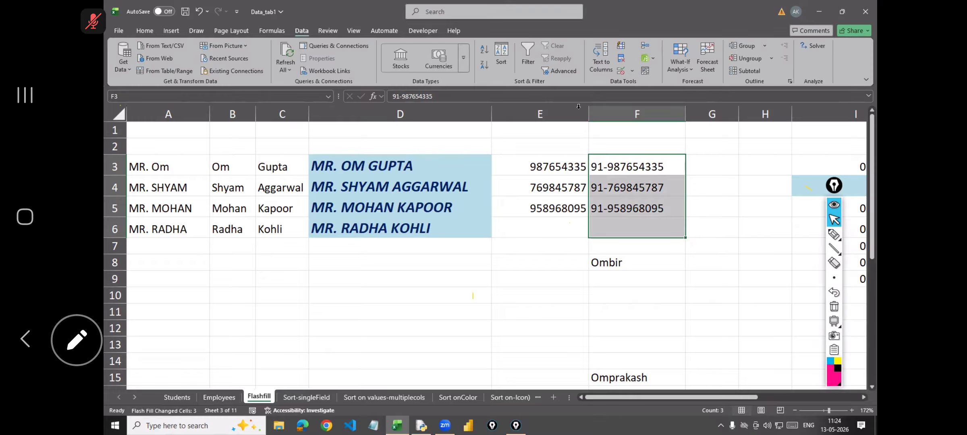
Clear the prefixed phone numbers from column F, starting at F3.
click(614, 227)
drag(614, 166, 614, 214)
key(Delete)
Enter the prefix 91- plus the row's phone number in F3 and Flash Fill the rows below from that example.
click(602, 161)
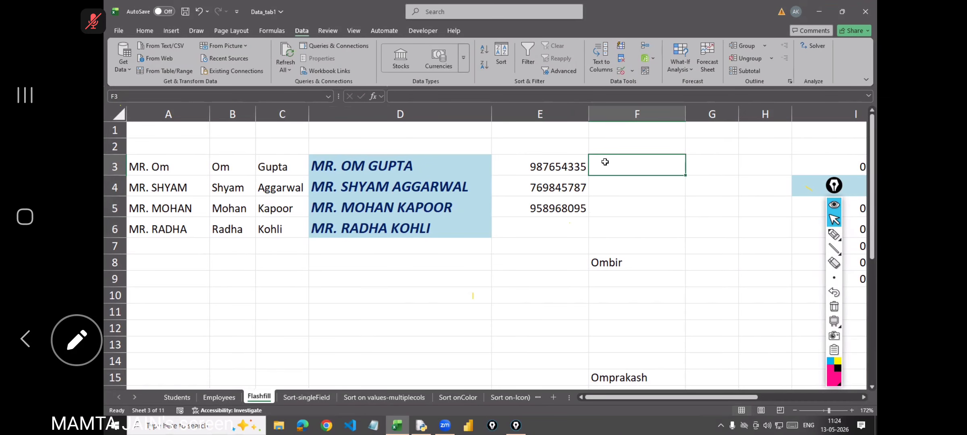
text(91-)
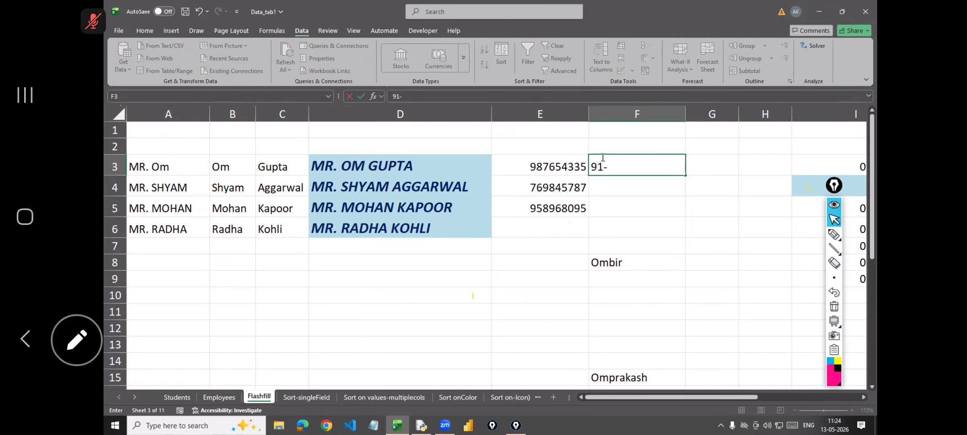
text(987654)
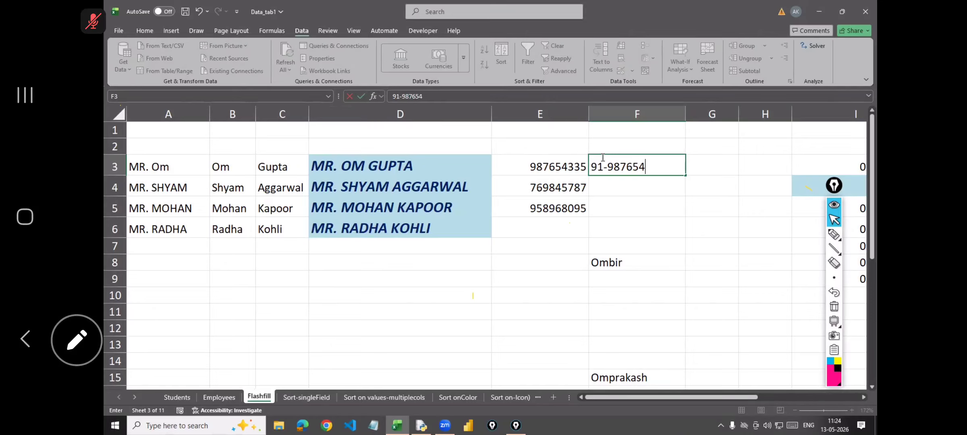
text(335)
key(Return)
key(Up)
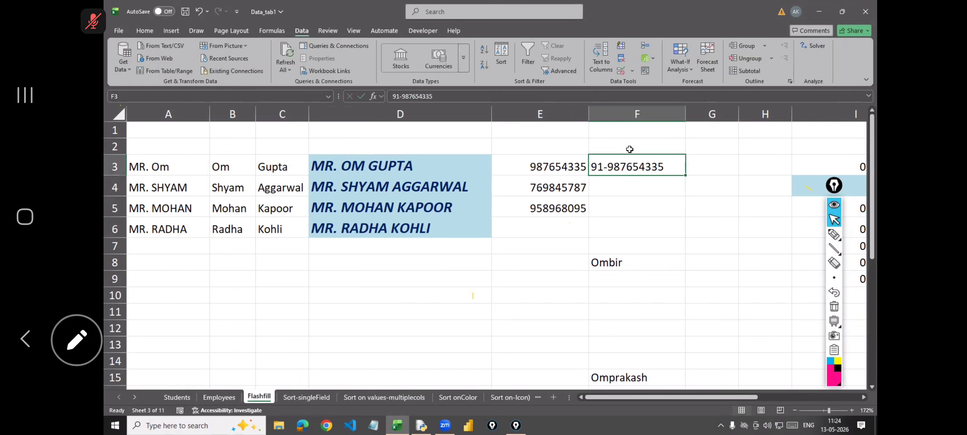
click(620, 47)
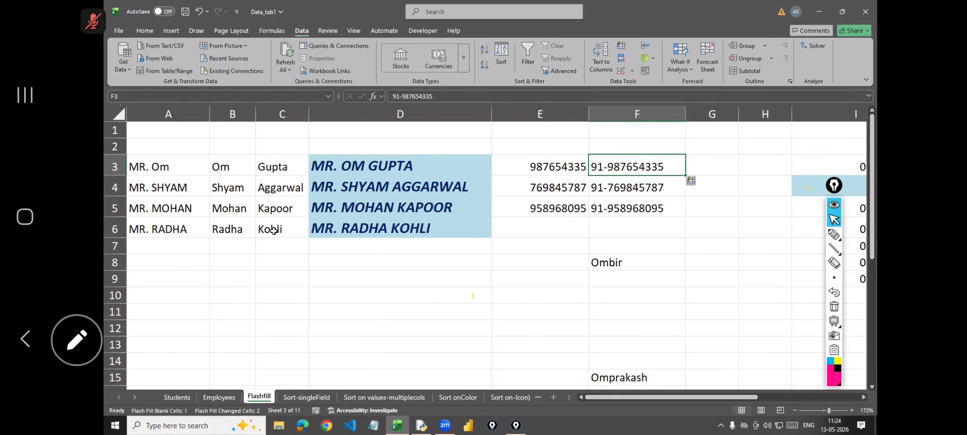
key(ctrl+e)
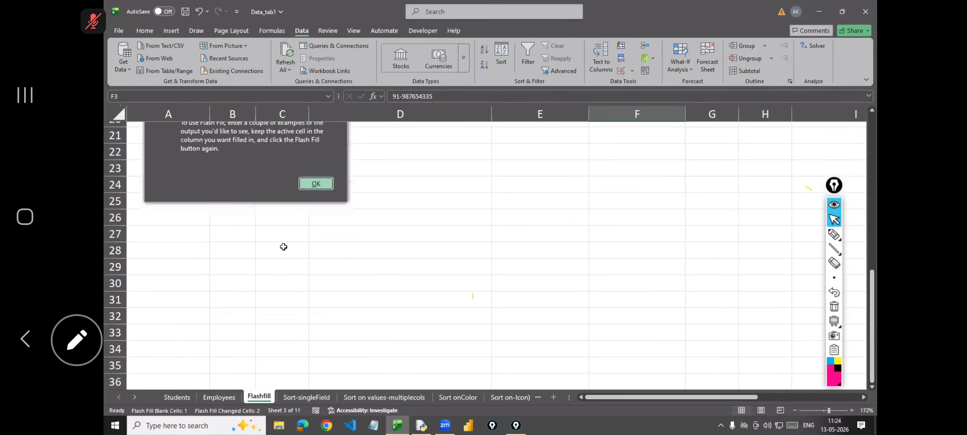
Move the picture of the Flash Fill warning up beneath the name list, shrink it, and save the workbook.
scroll(283, 247, up, 7)
scroll(284, 317, down, 4)
drag(295, 213, 358, 131)
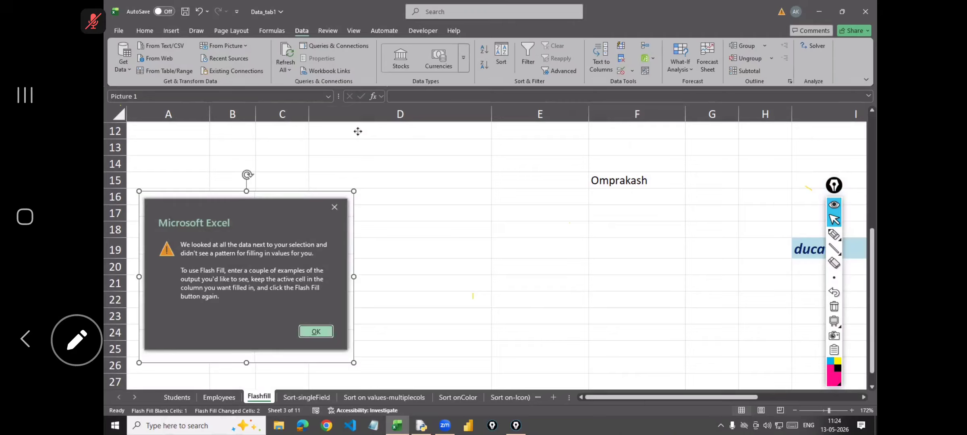
scroll(450, 251, up, 4)
drag(364, 315, 347, 287)
drag(303, 312, 330, 274)
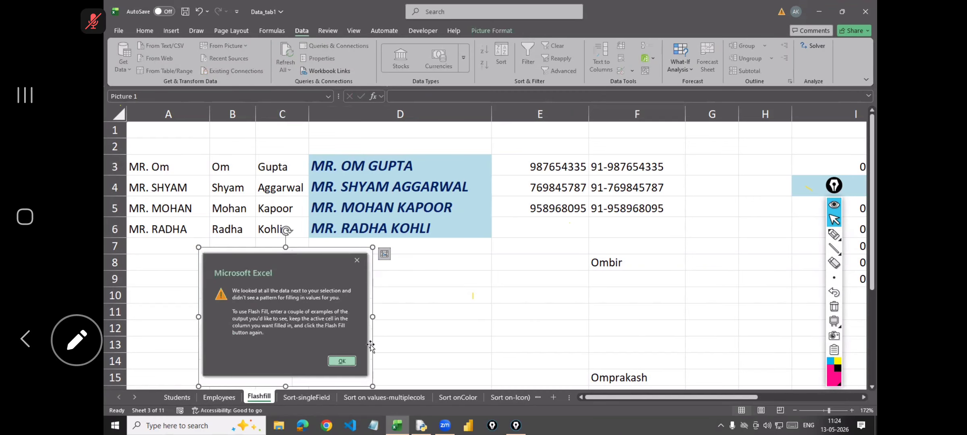
click(454, 296)
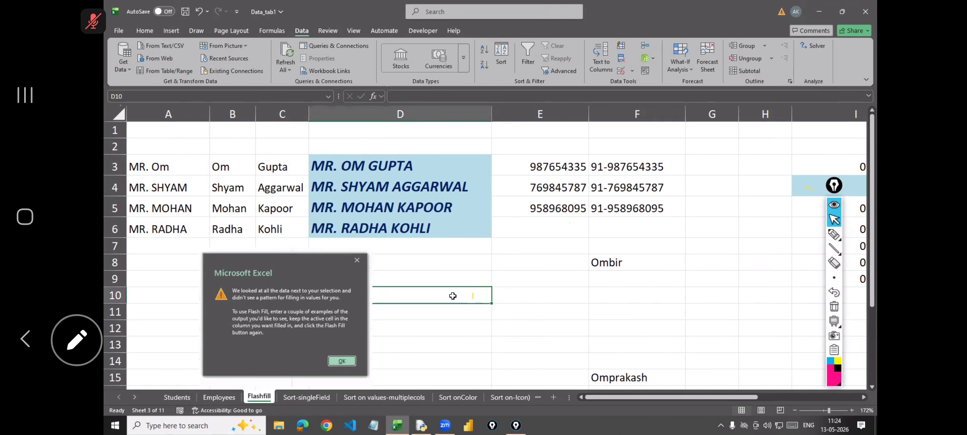
key(ctrl+s)
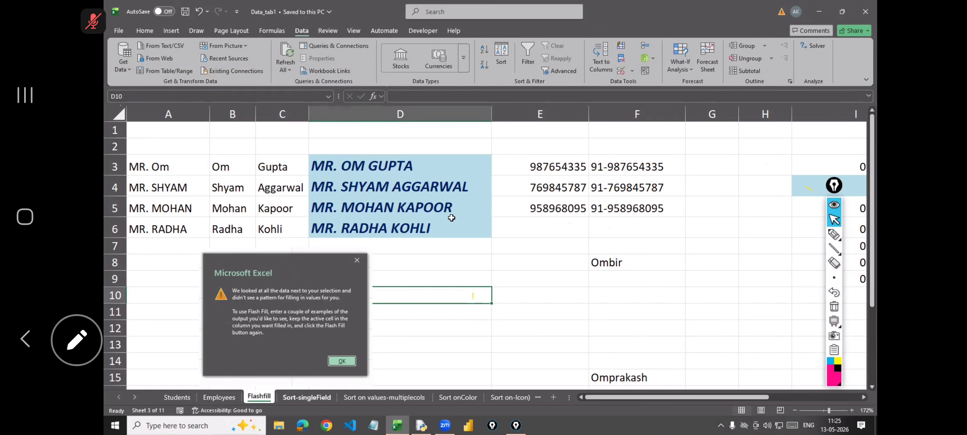
Sort the whole employee table on the Sort-singleField sheet by Designation from A to Z.
click(451, 218)
key(ctrl+a)
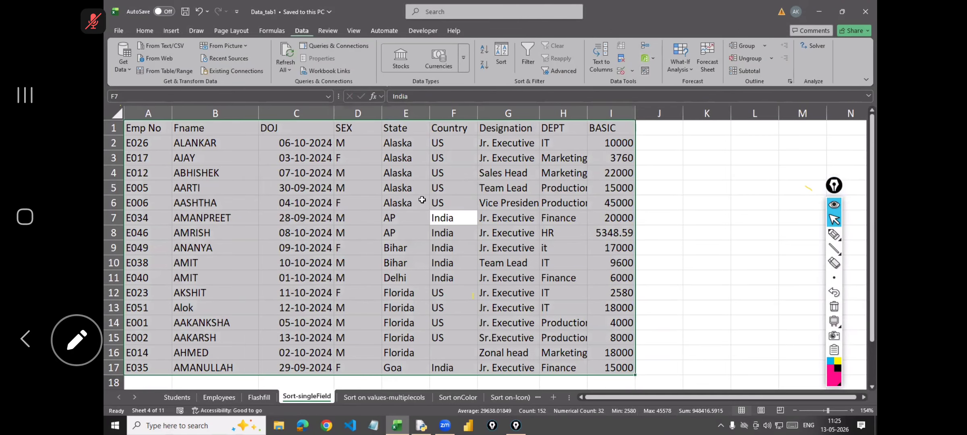
key(Right)
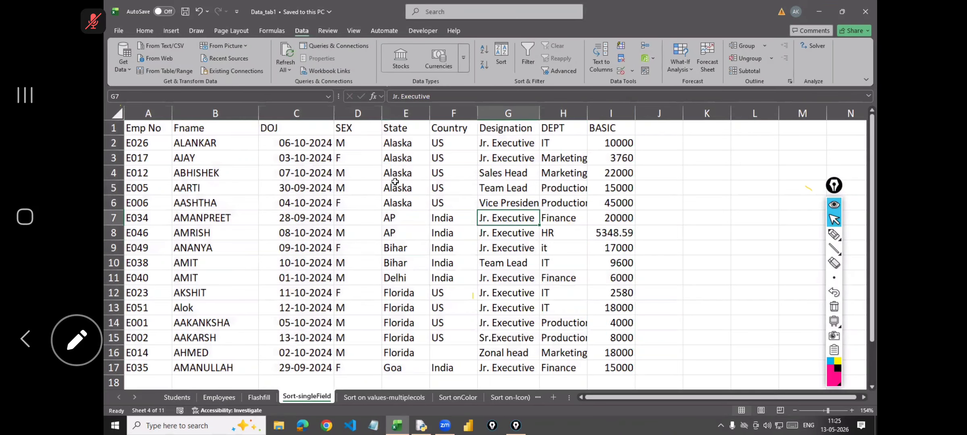
key(ctrl+a)
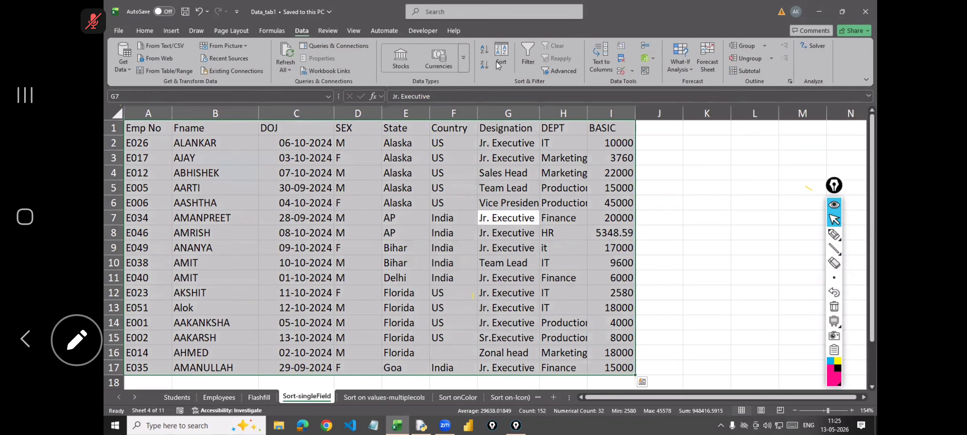
click(498, 57)
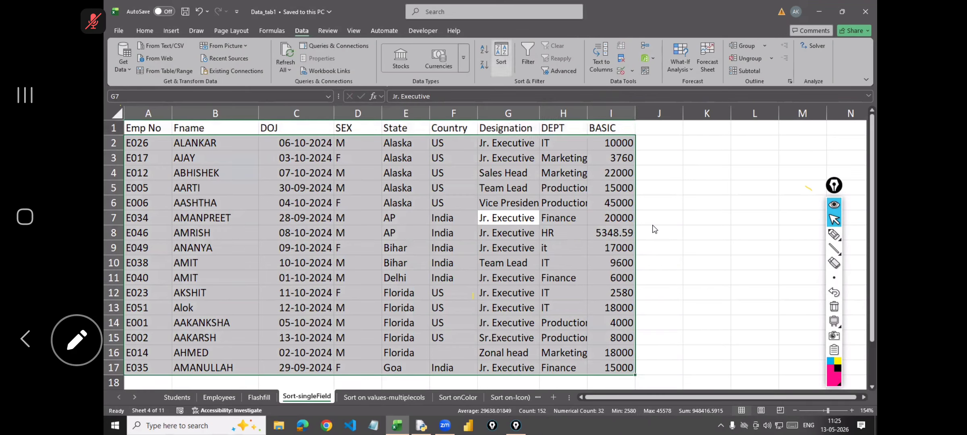
key(Escape)
click(483, 50)
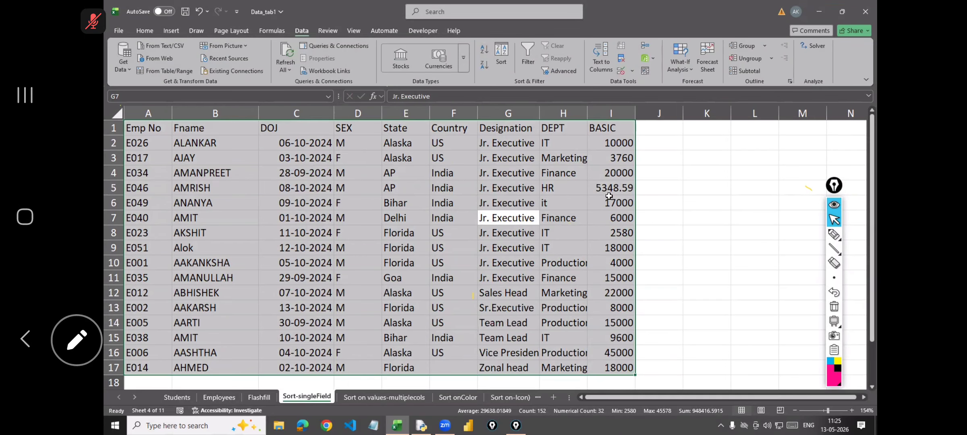
Sort the whole employee table by BASIC from smallest to largest.
click(611, 203)
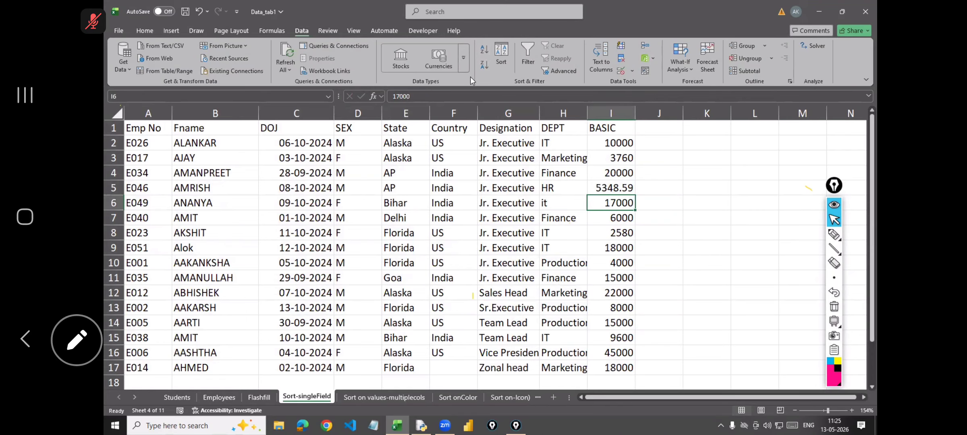
key(ctrl+a)
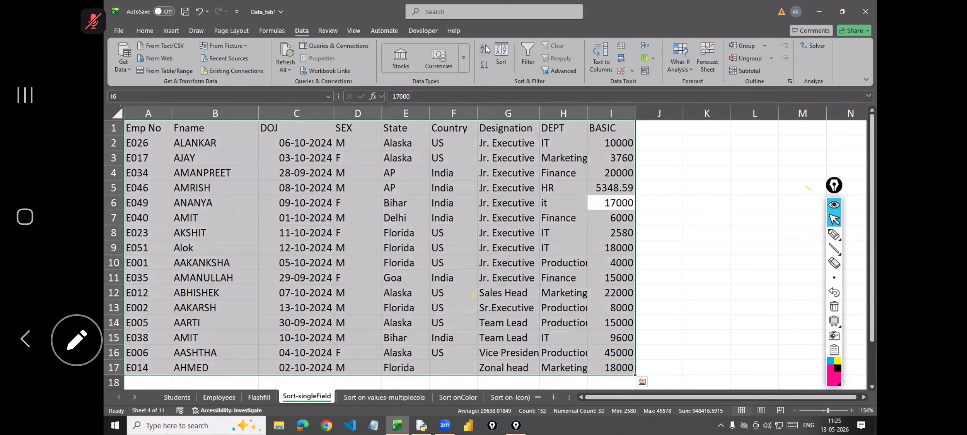
click(486, 50)
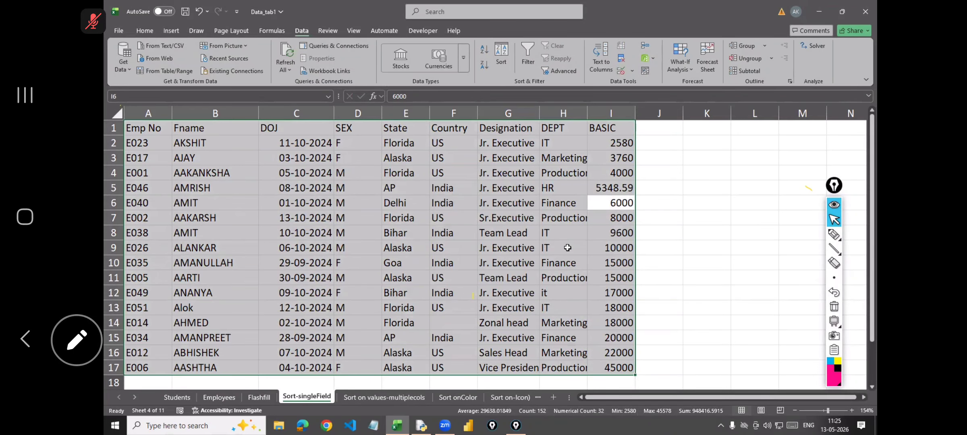
Set the BASIC amount in I5 to 6700.
click(614, 186)
text(6700)
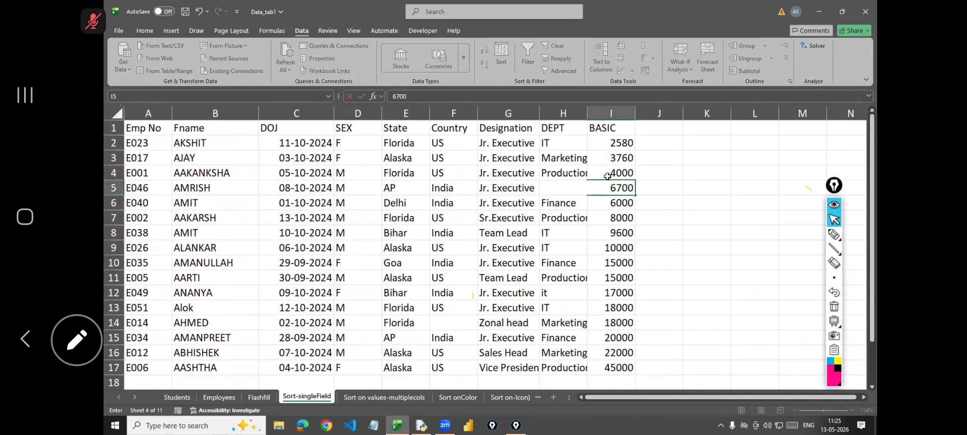
key(Return)
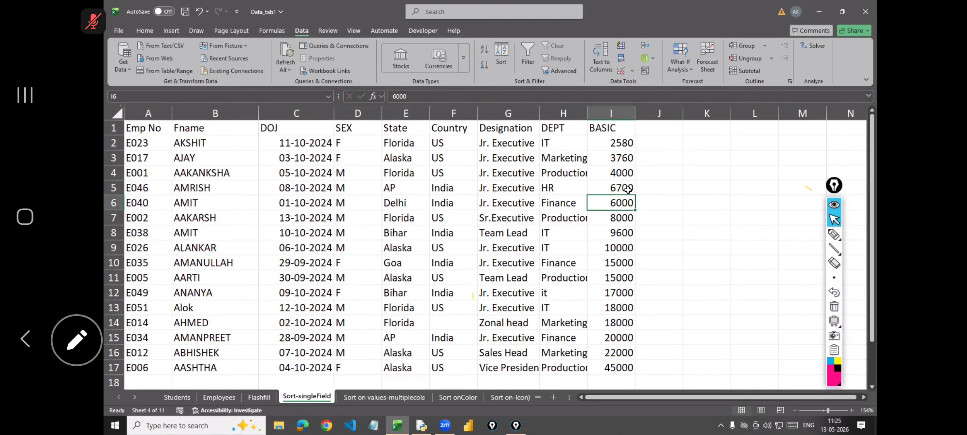
Sort the whole employee table by DEPT from A to Z, and follow it with a Z to A sort.
click(567, 187)
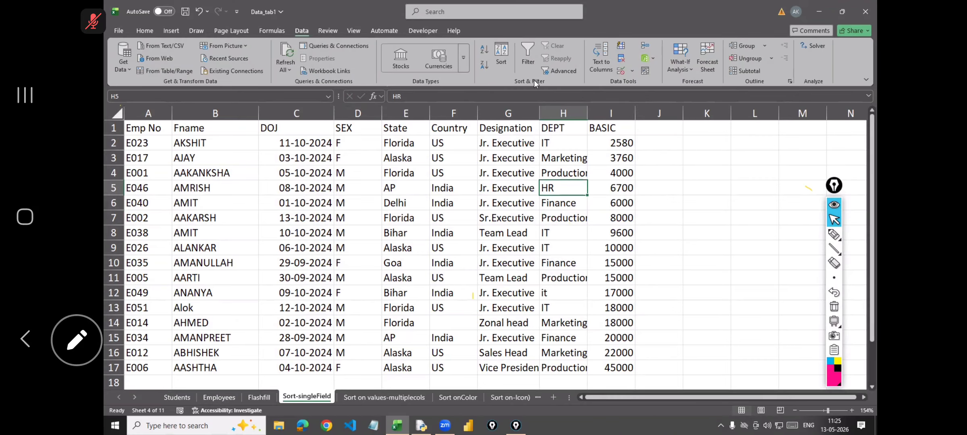
key(ctrl+a)
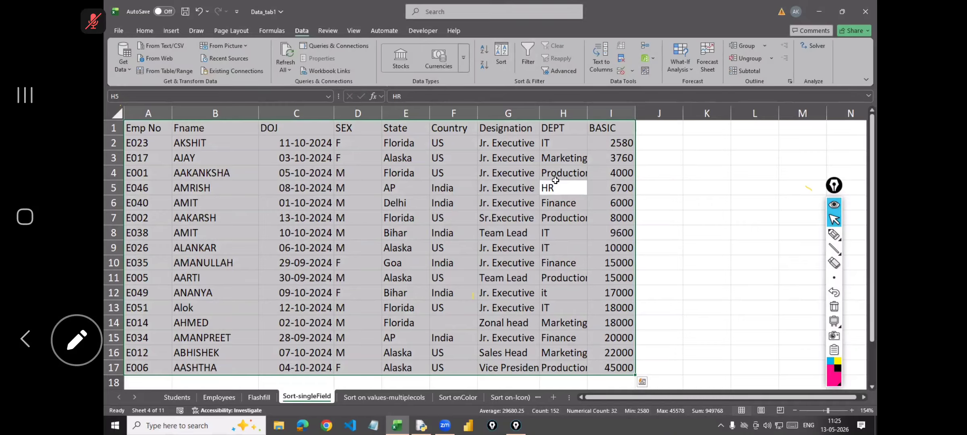
click(486, 51)
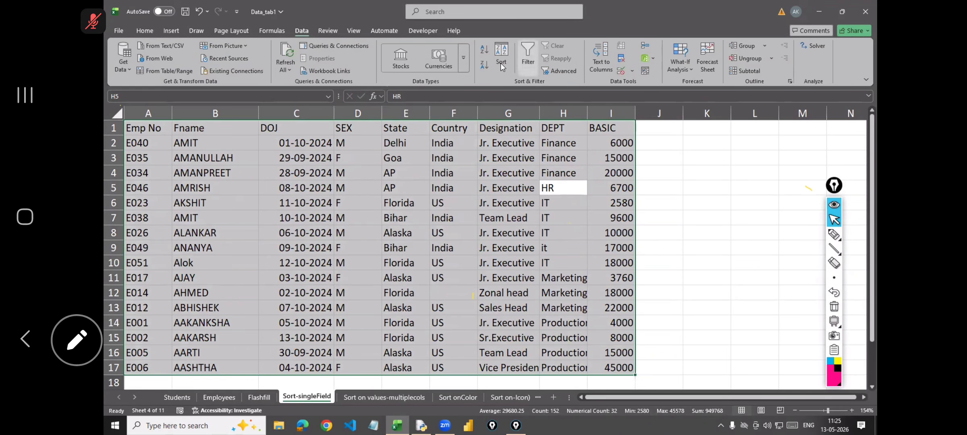
click(486, 65)
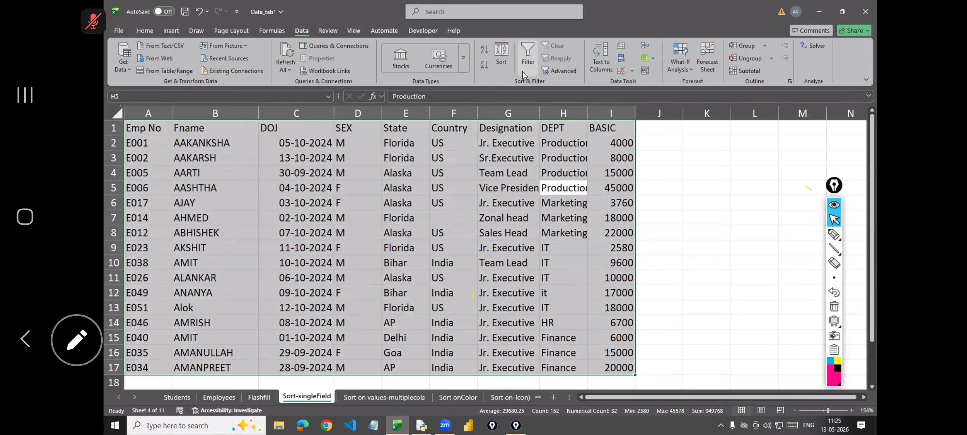
Widen the DEPT column to fit its entries and sort the whole employee table by State from A to Z.
double_click(594, 115)
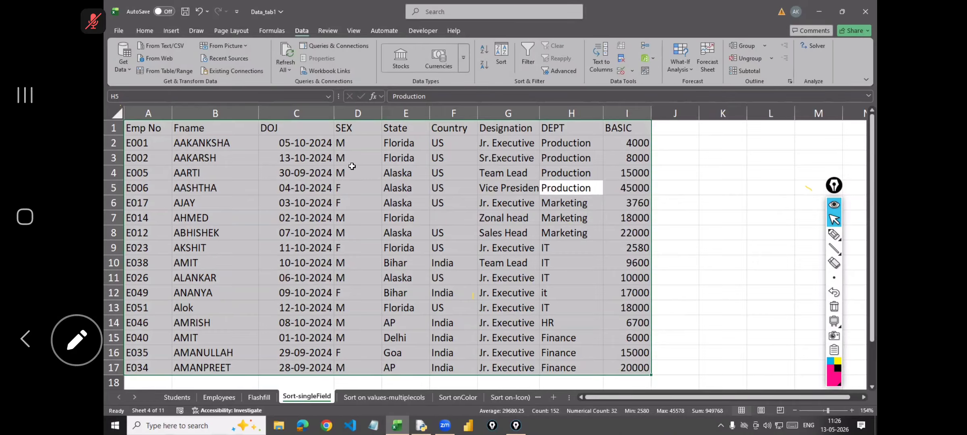
click(403, 158)
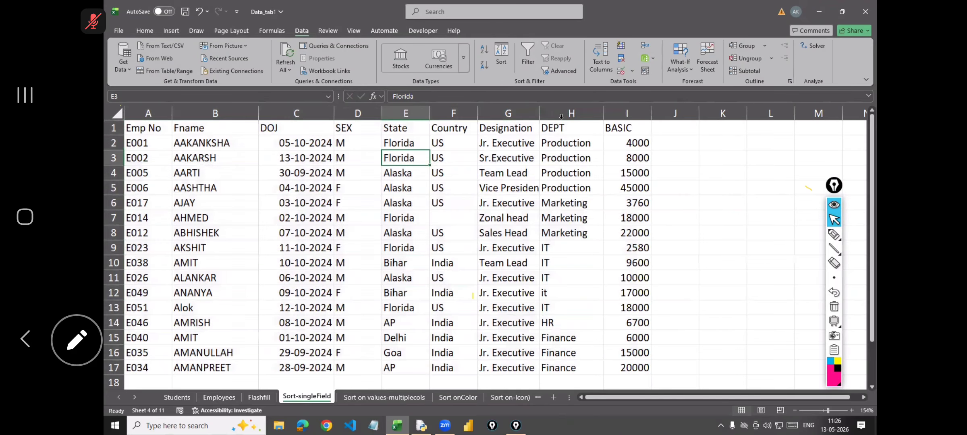
key(ctrl+a)
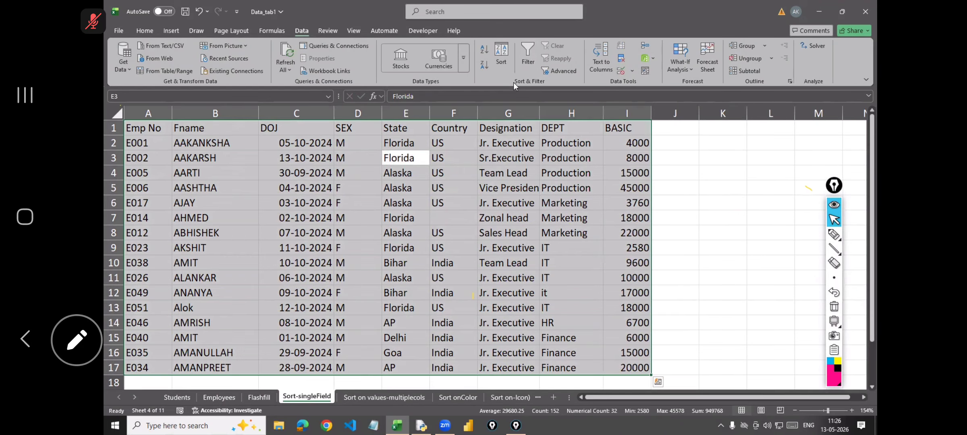
click(485, 50)
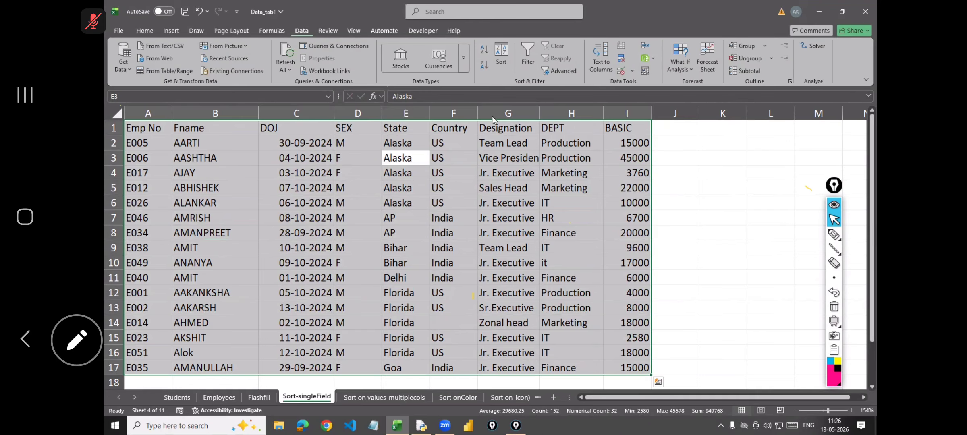
Custom-sort the whole employee table by BASIC on cell values, smallest to largest.
click(506, 57)
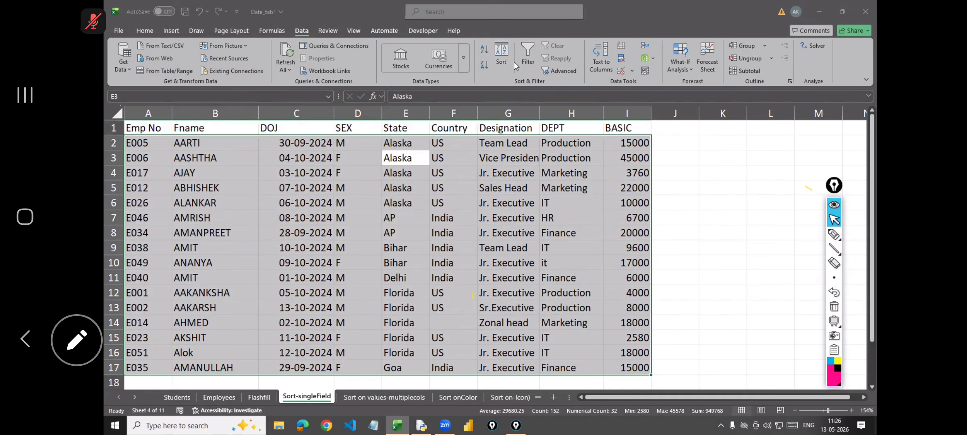
click(495, 153)
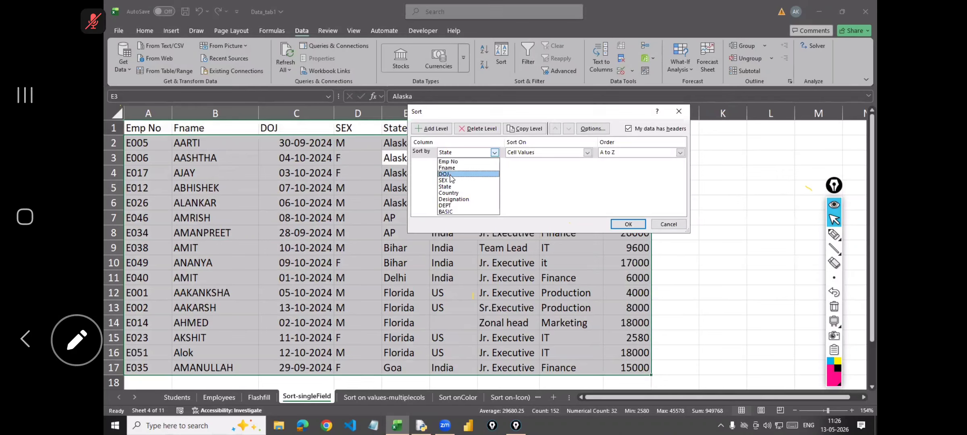
click(452, 212)
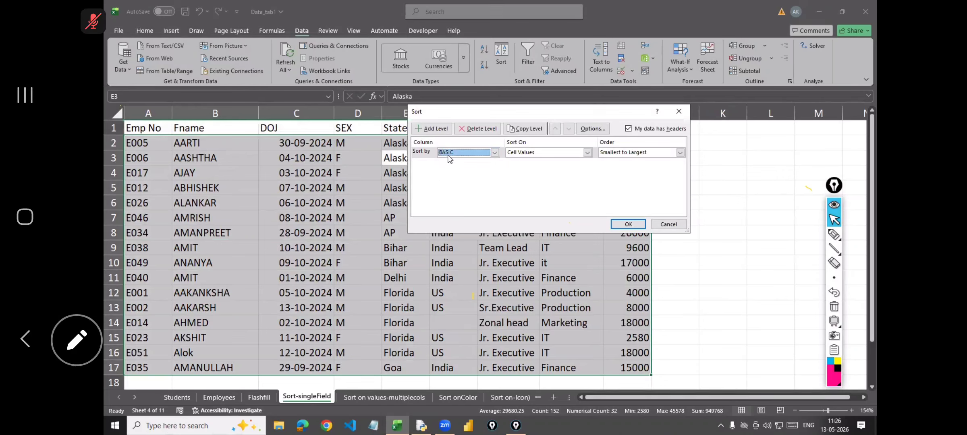
click(587, 153)
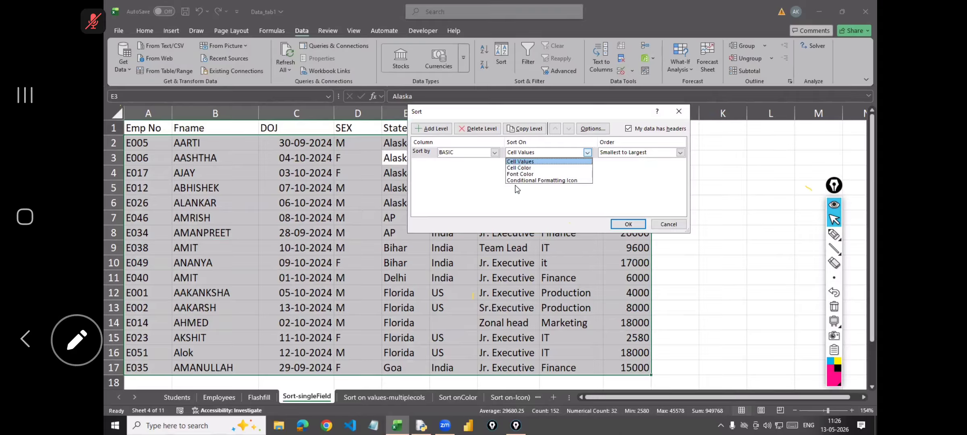
click(615, 157)
click(628, 224)
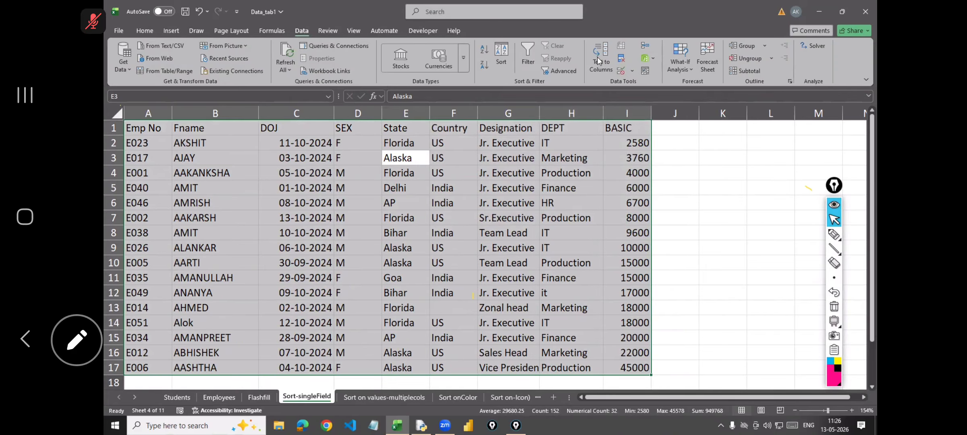
On the Sort on values-multiplecols sheet, sort the employee table by Fname from A to Z and by BASIC from smallest to largest.
click(385, 397)
click(492, 219)
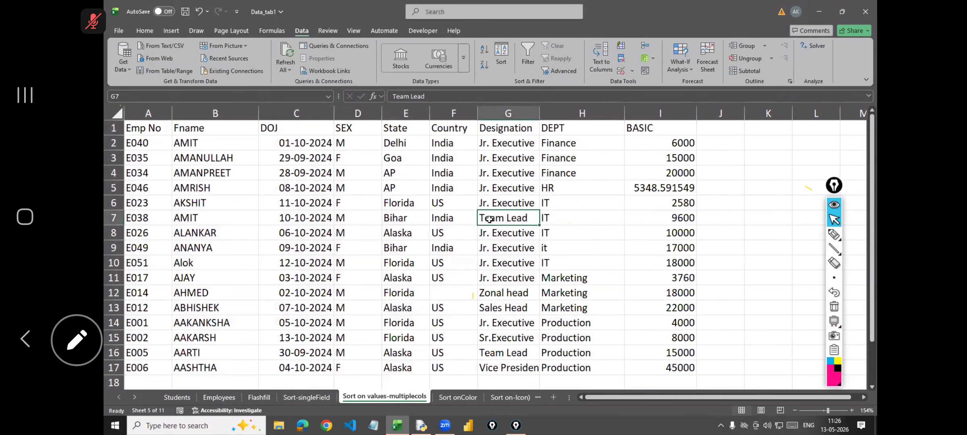
click(499, 56)
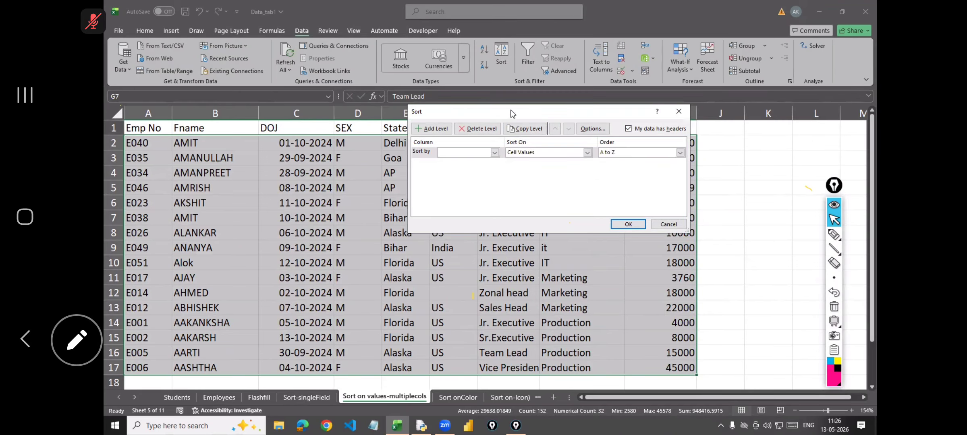
drag(511, 113, 602, 118)
click(585, 157)
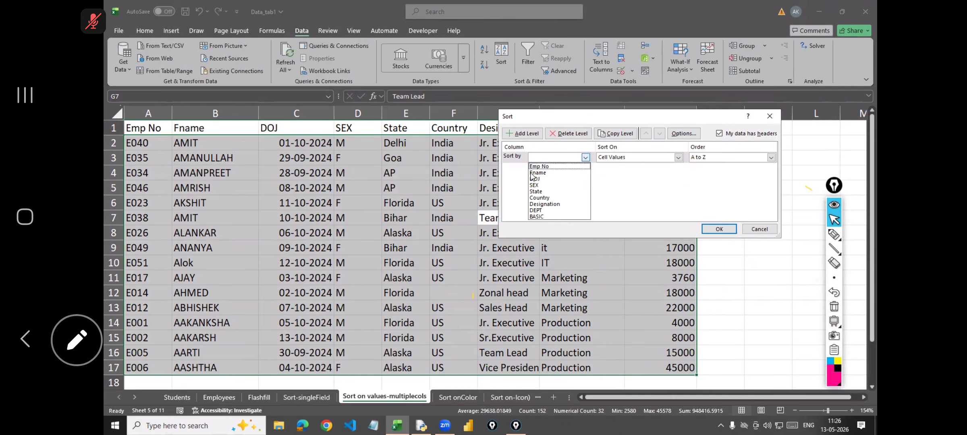
click(539, 173)
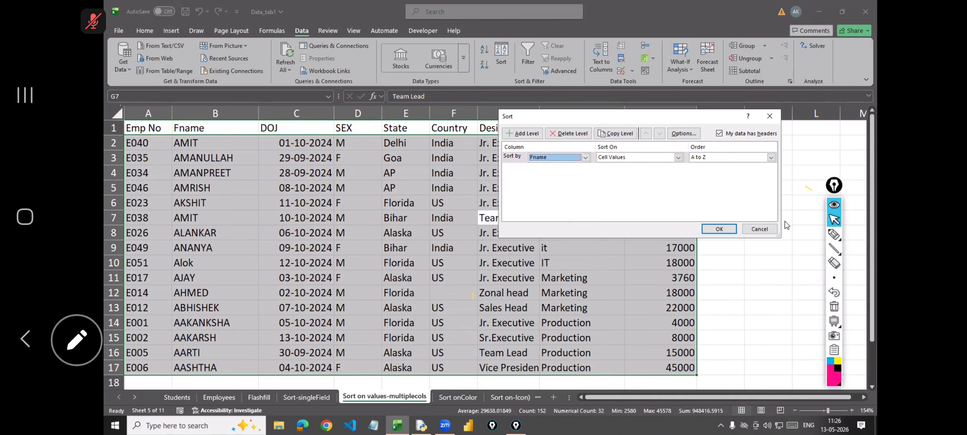
click(522, 133)
click(585, 168)
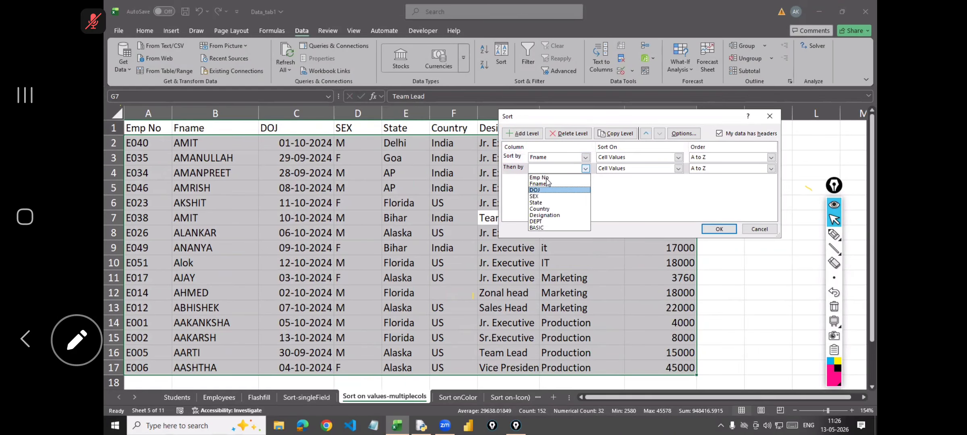
click(538, 228)
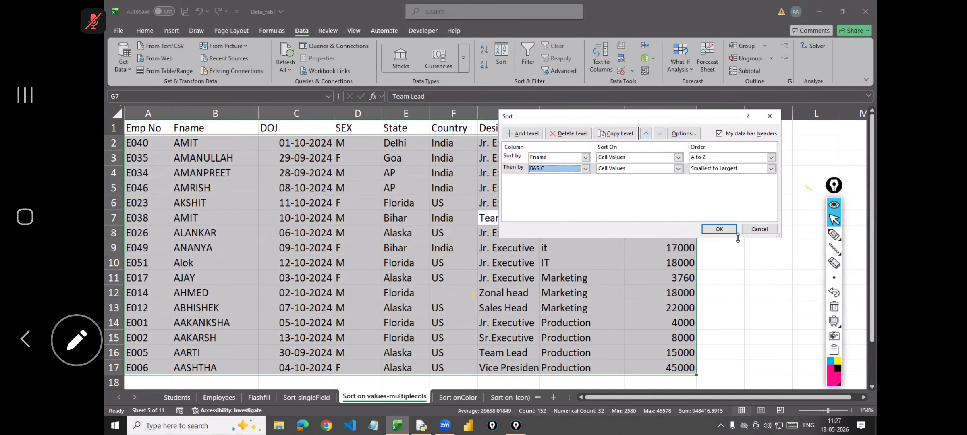
click(720, 228)
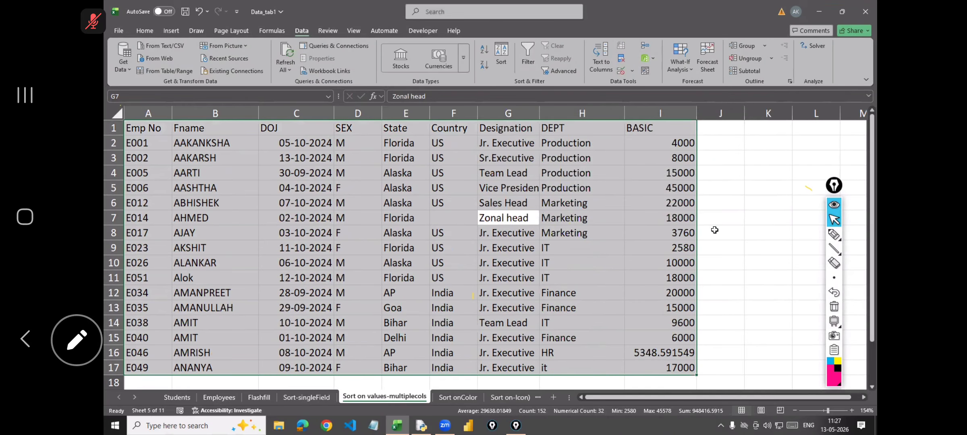
Replace the employee first names in B4, B11, B8 and B15 with different first names.
scroll(220, 160, down, 5)
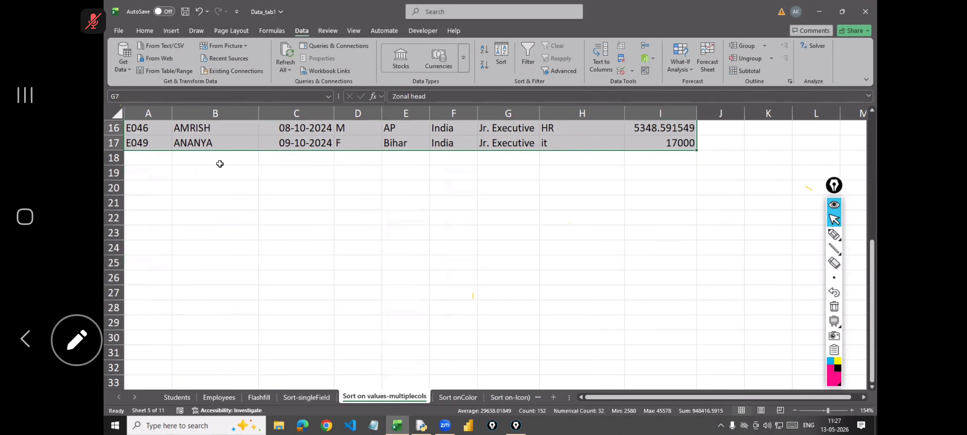
scroll(218, 163, up, 4)
scroll(193, 165, up, 1)
click(195, 175)
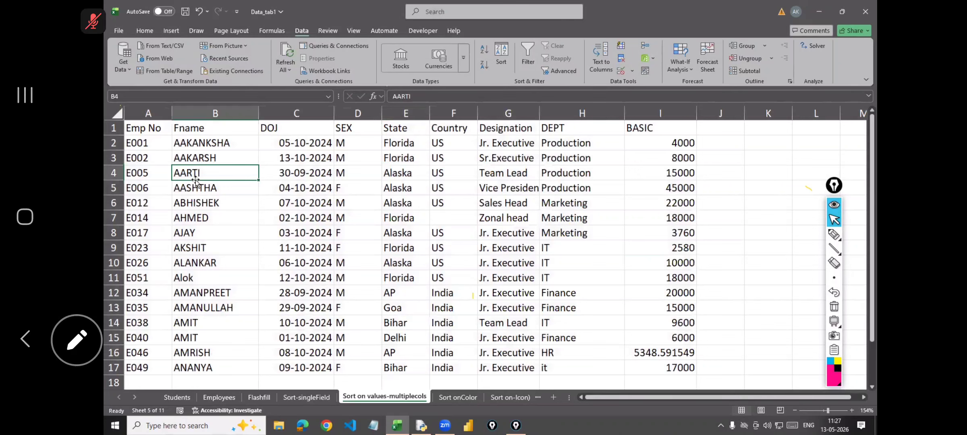
text(Gagan)
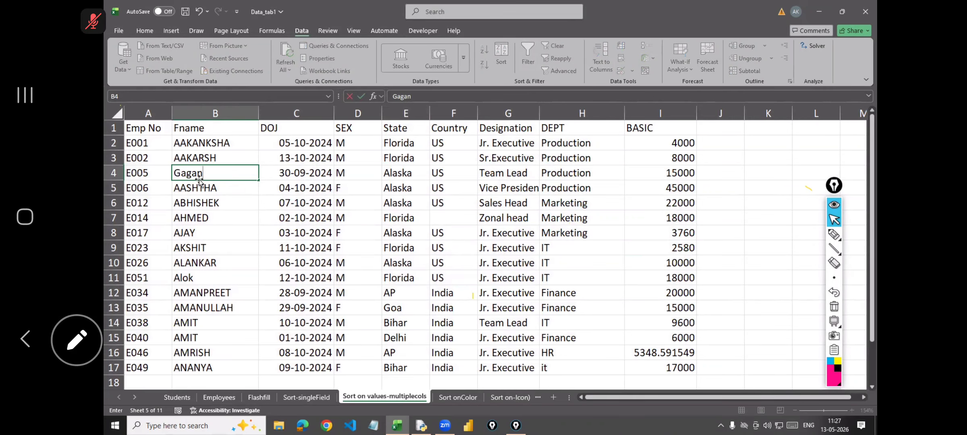
key(Return)
click(196, 272)
text(Babita)
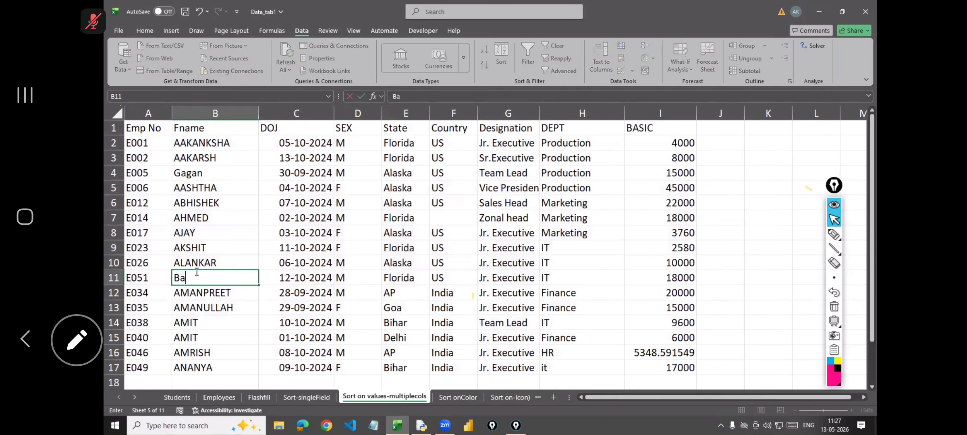
click(209, 230)
text(Charu)
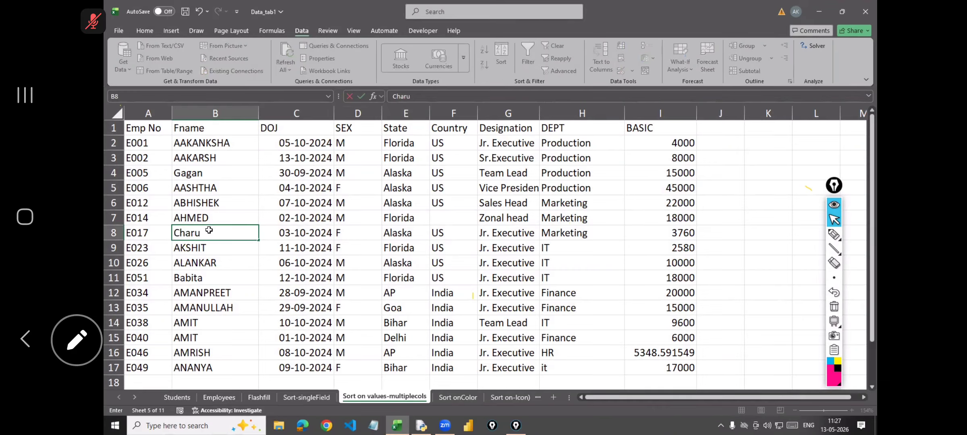
click(201, 338)
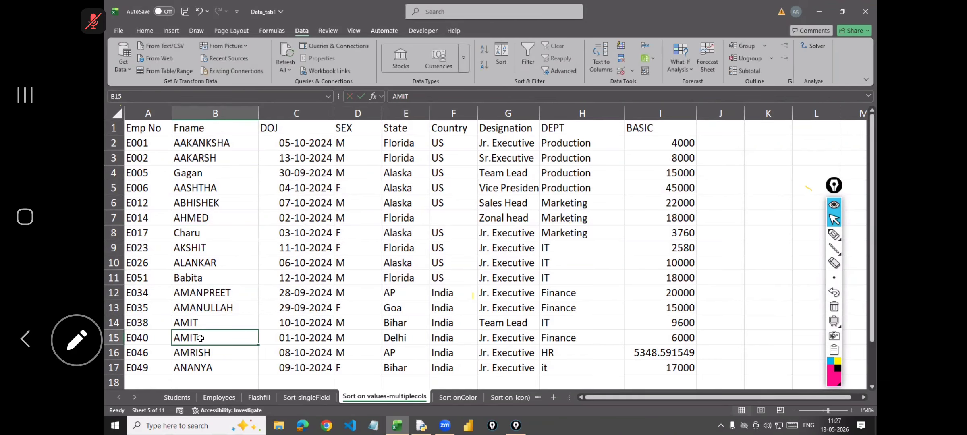
text(Jatin)
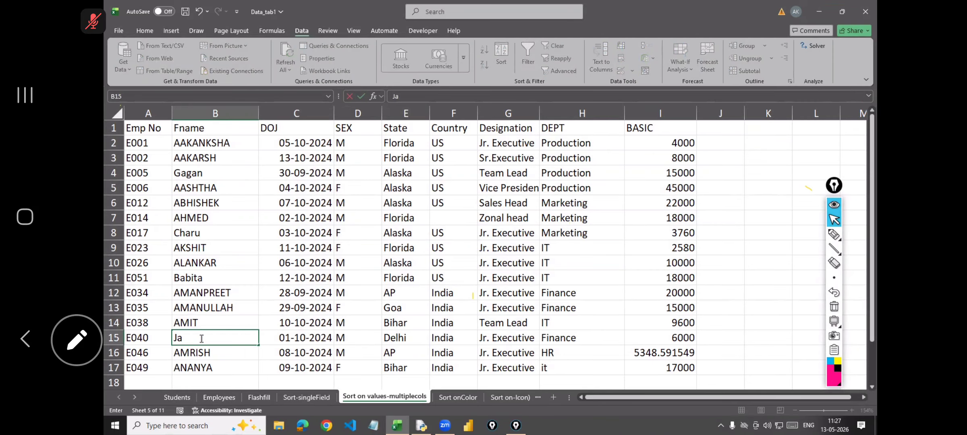
key(Return)
Re-sort the whole employee table by Fname A to Z with BASIC smallest to largest as the second level.
click(208, 297)
key(ctrl+a)
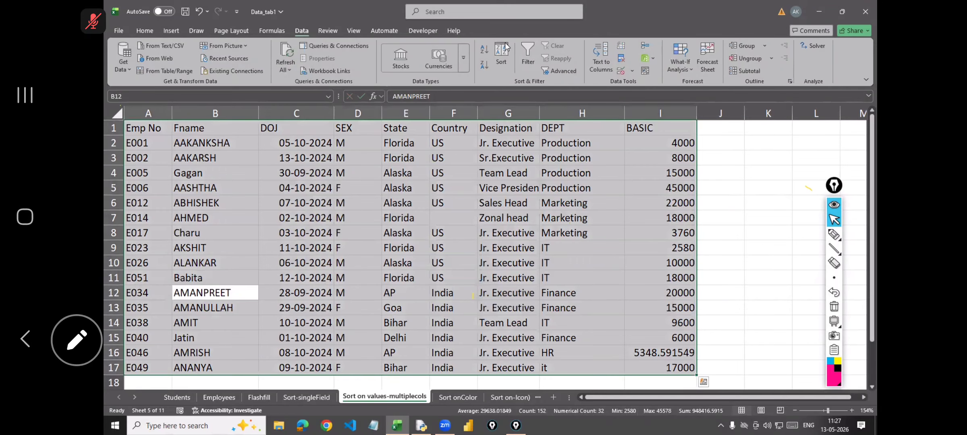
click(504, 62)
click(719, 229)
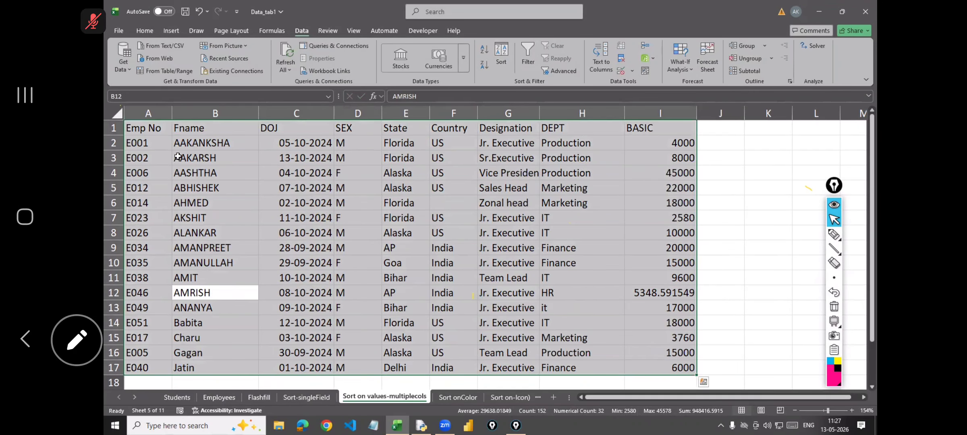
scroll(202, 291, down, 3)
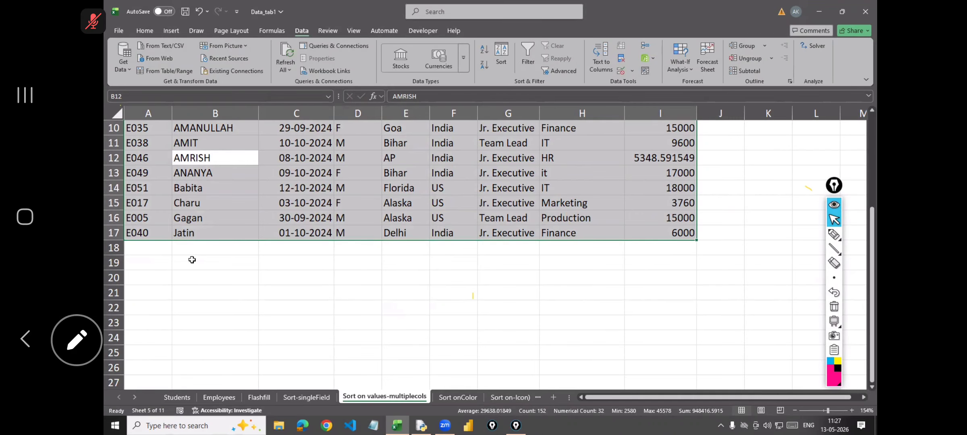
scroll(309, 220, up, 3)
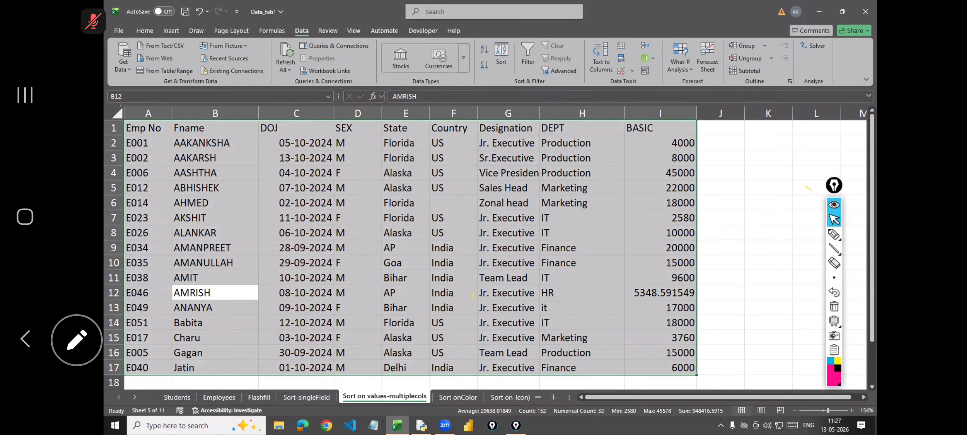
Mark the BASIC amounts and the first employee row with freehand pen annotations, and clear all the marks.
click(834, 235)
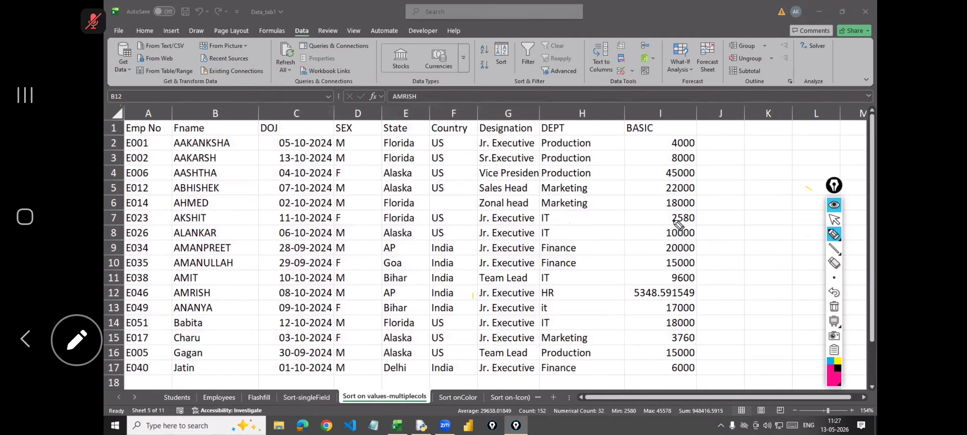
mouse_move(703, 219)
mouse_down()
mouse_move(703, 136)
mouse_move(694, 135)
mouse_move(709, 144)
mouse_up()
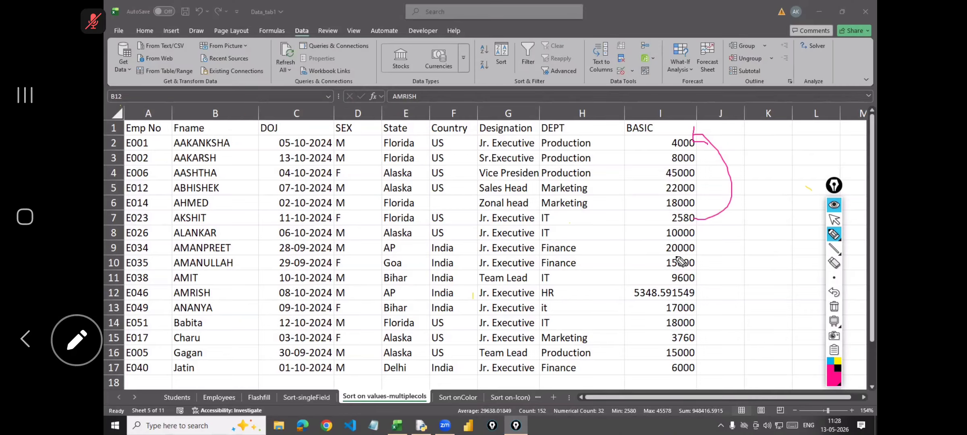
mouse_move(703, 201)
mouse_down()
mouse_move(667, 200)
mouse_move(685, 209)
mouse_up()
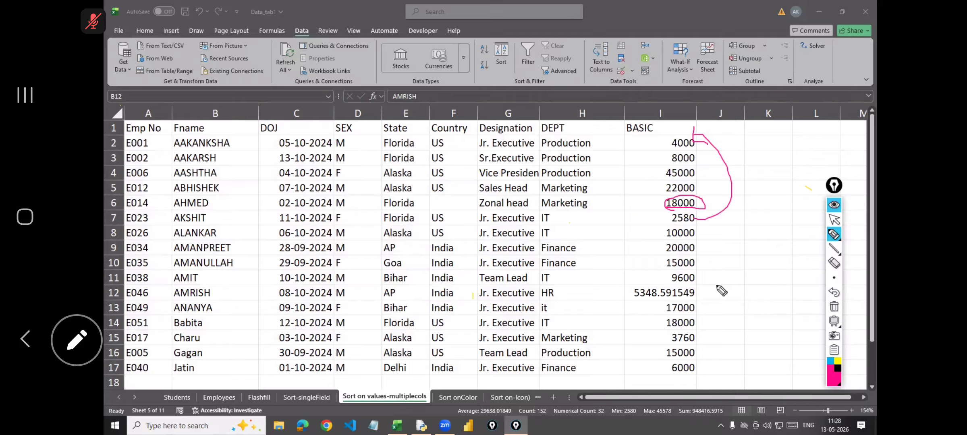
drag(658, 166, 704, 171)
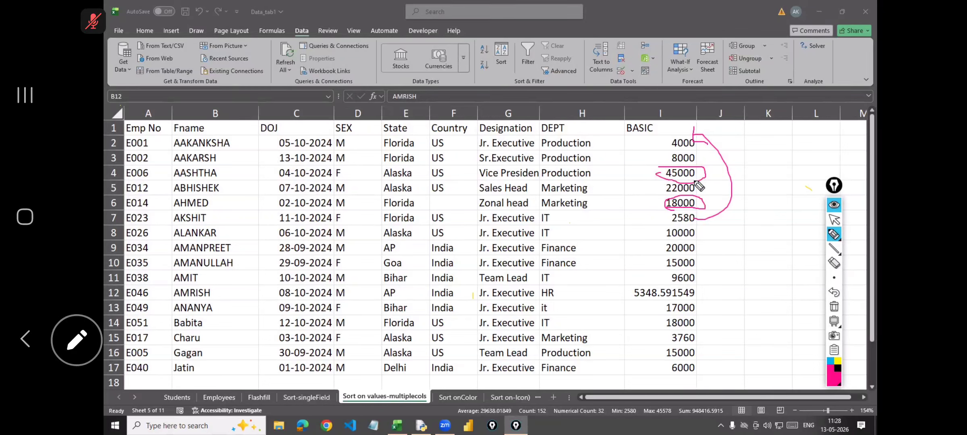
mouse_move(701, 180)
mouse_down()
mouse_move(789, 339)
mouse_move(704, 394)
mouse_move(727, 413)
mouse_up()
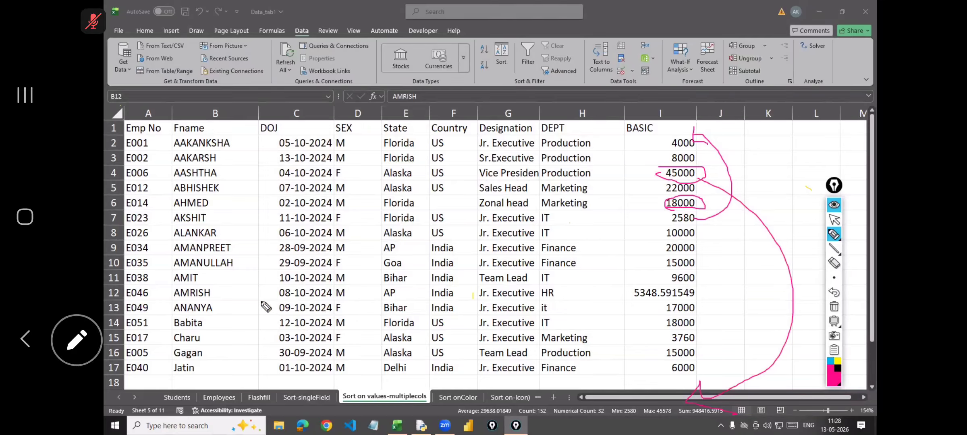
mouse_move(128, 141)
mouse_down()
mouse_move(465, 142)
mouse_move(644, 128)
mouse_move(717, 145)
mouse_move(196, 160)
mouse_move(130, 136)
mouse_move(148, 145)
mouse_up()
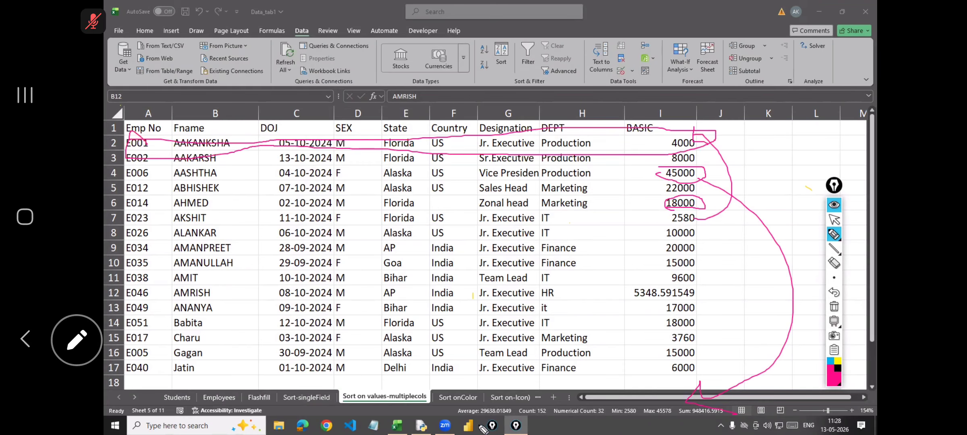
click(833, 306)
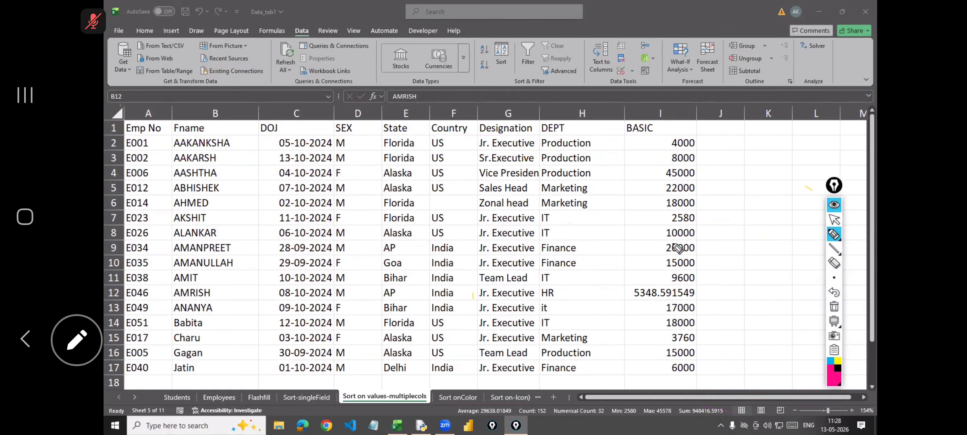
click(832, 219)
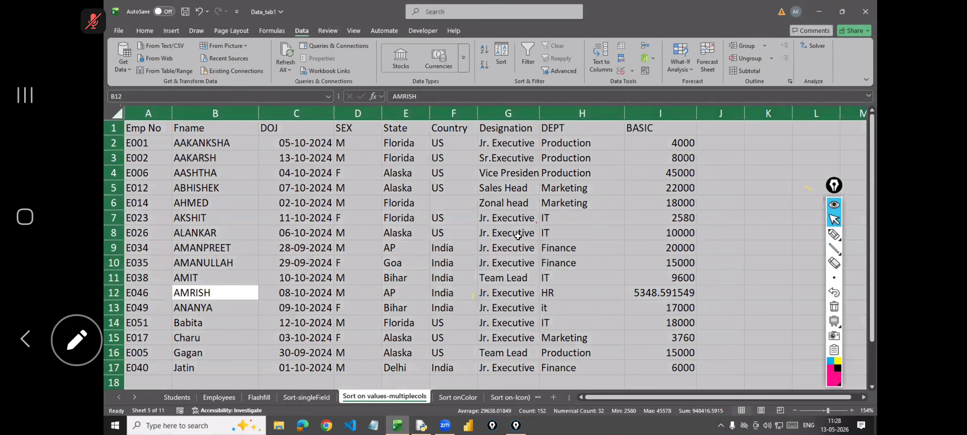
Sort the whole employee table by SEX from A to Z, keeping BASIC smallest to largest as the second level.
click(520, 238)
key(ctrl+a)
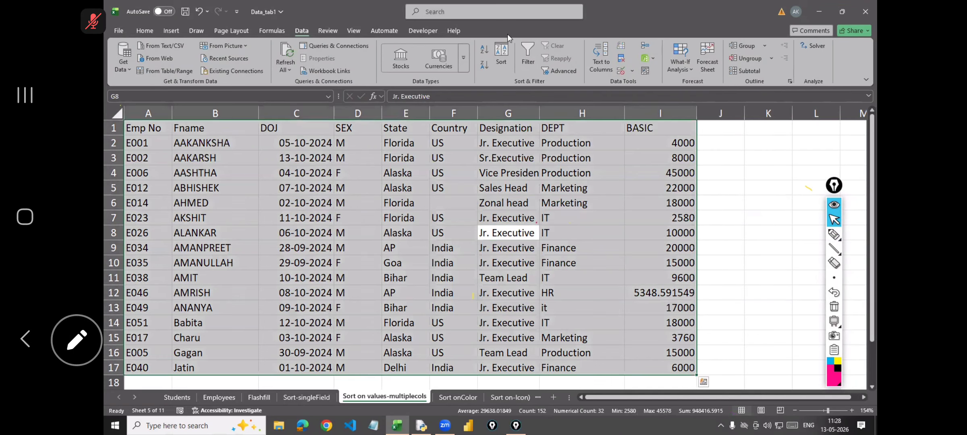
click(501, 61)
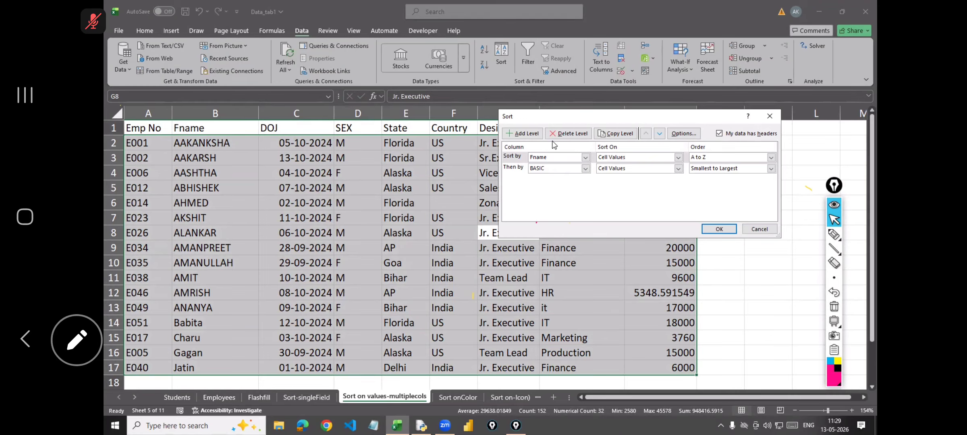
click(585, 158)
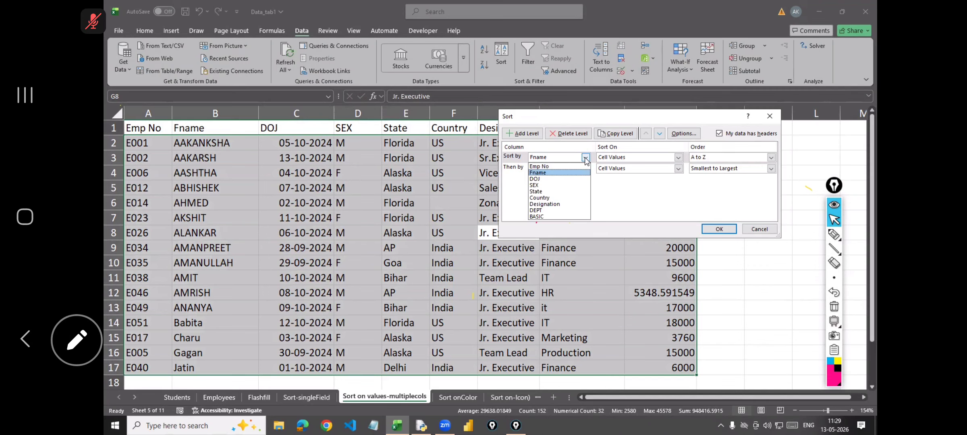
click(584, 158)
click(585, 158)
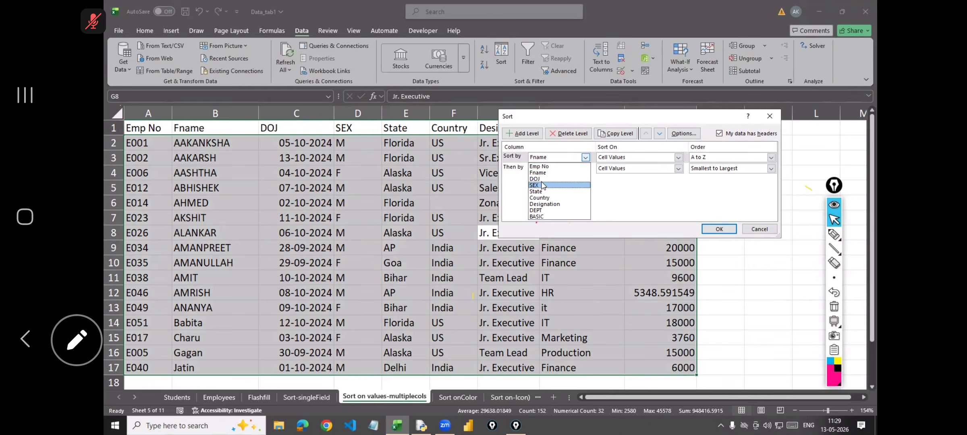
click(541, 185)
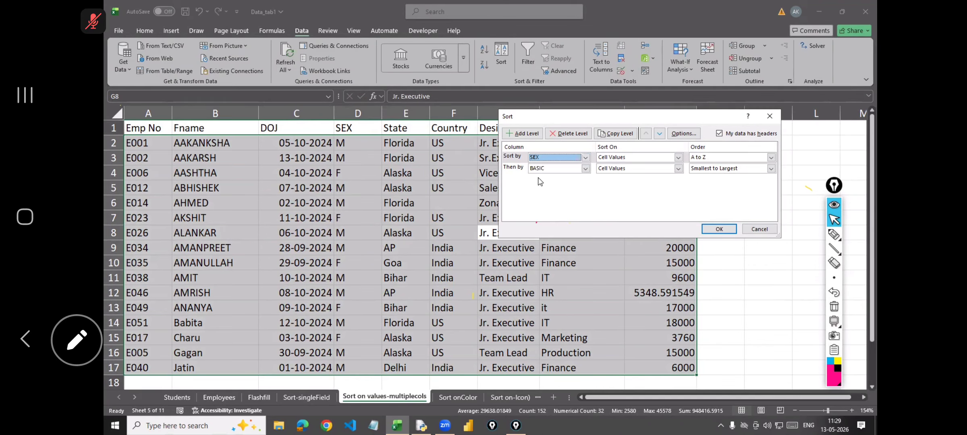
click(709, 230)
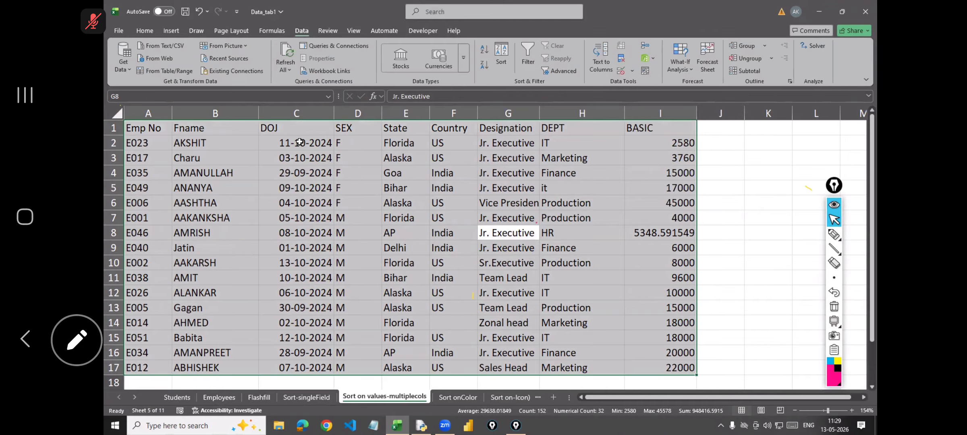
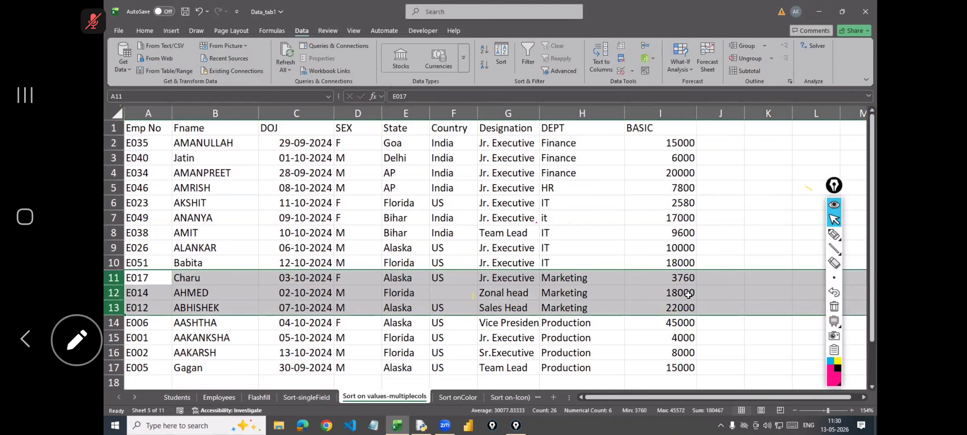
Select the Production employee rows A14:I17, circle their lower BASIC amounts with the freehand pen, and clear the mark.
click(510, 397)
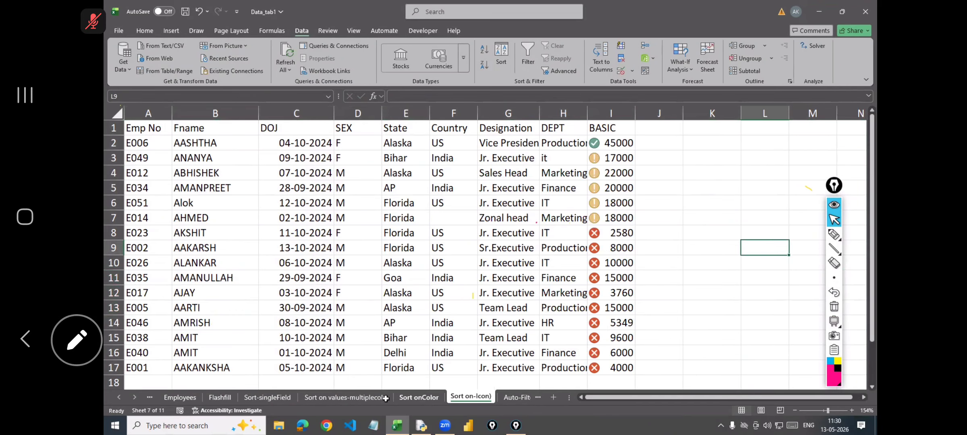
click(354, 396)
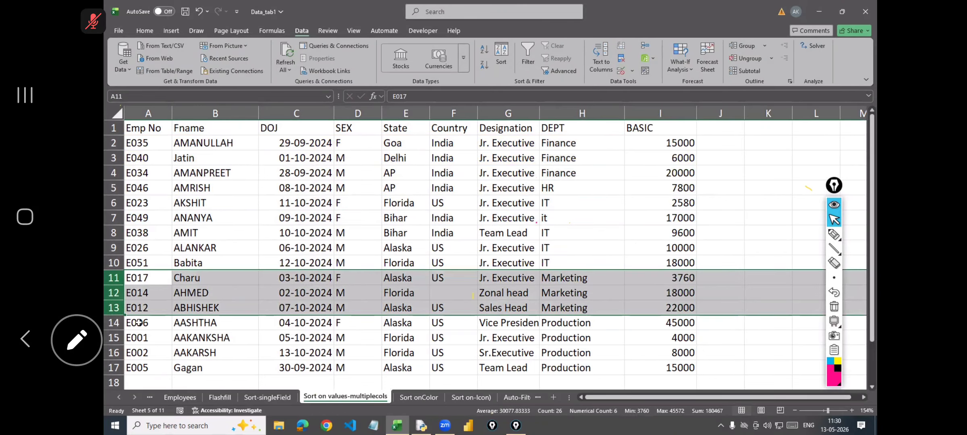
drag(137, 322, 648, 367)
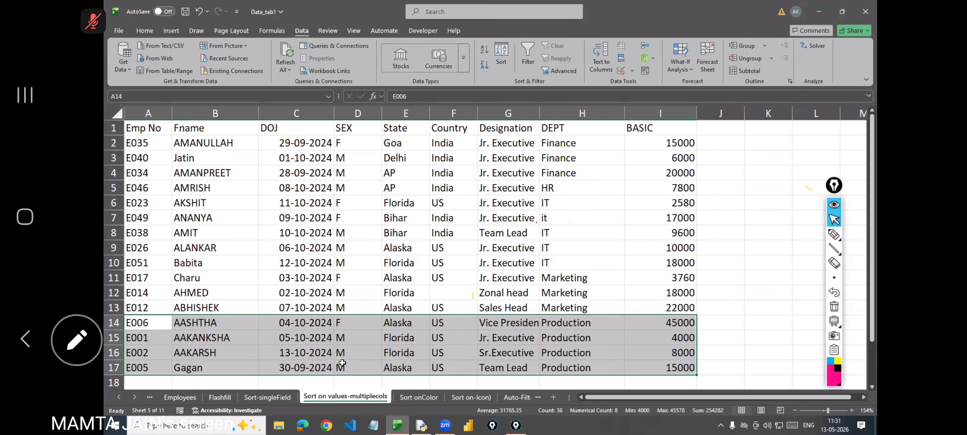
click(834, 234)
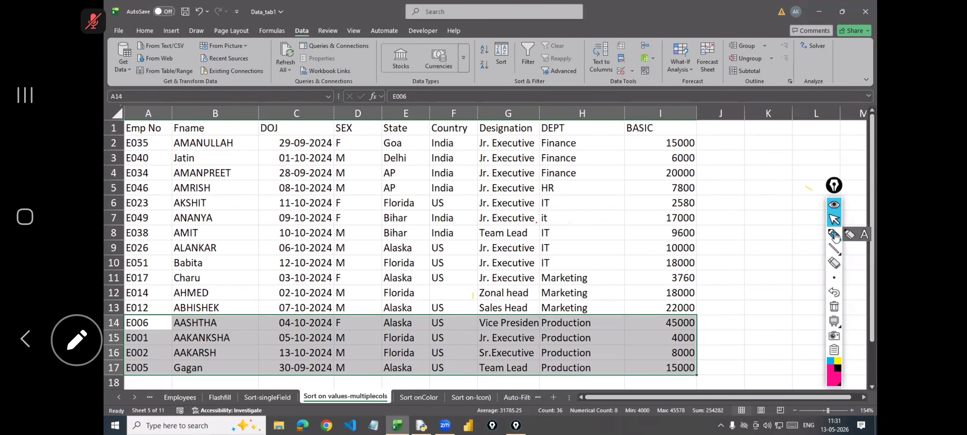
drag(660, 373, 687, 343)
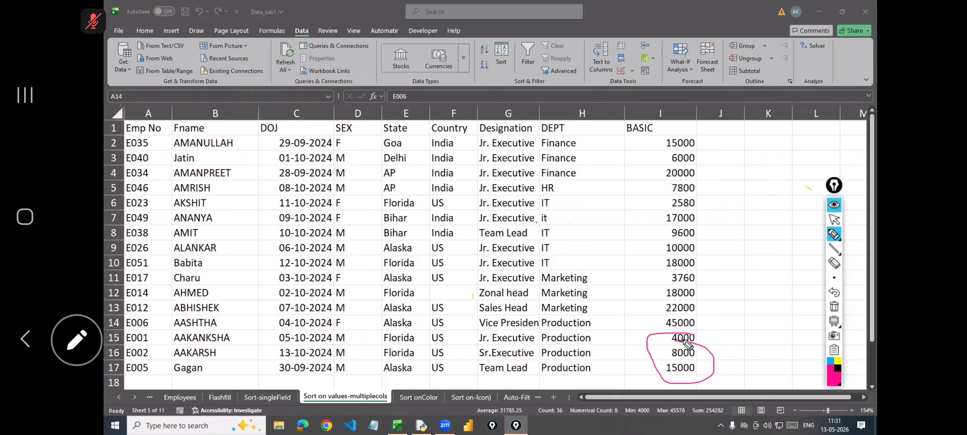
click(833, 307)
click(833, 219)
key(ctrl+shift+End)
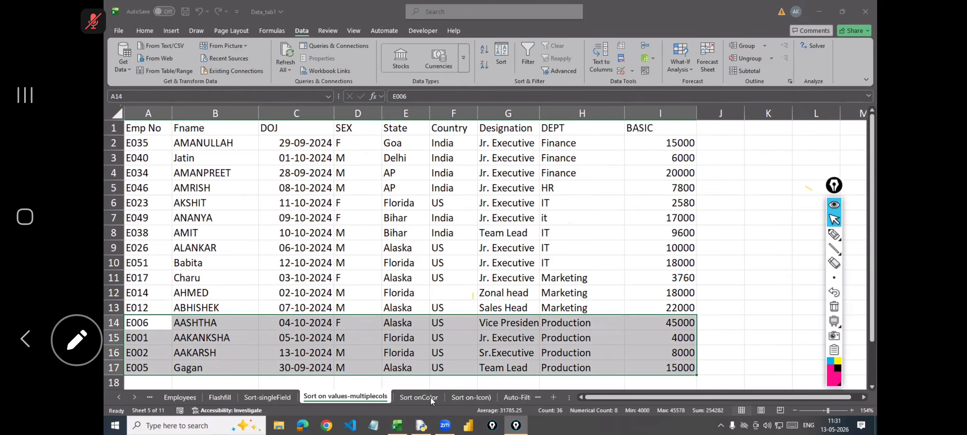
On the Sort onColor sheet, fill the employee row A13:I13 with a light purple theme color.
click(426, 397)
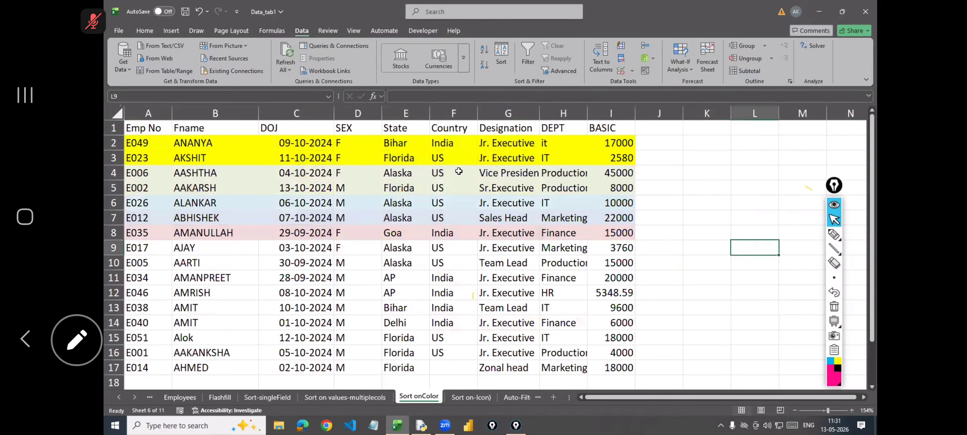
click(469, 262)
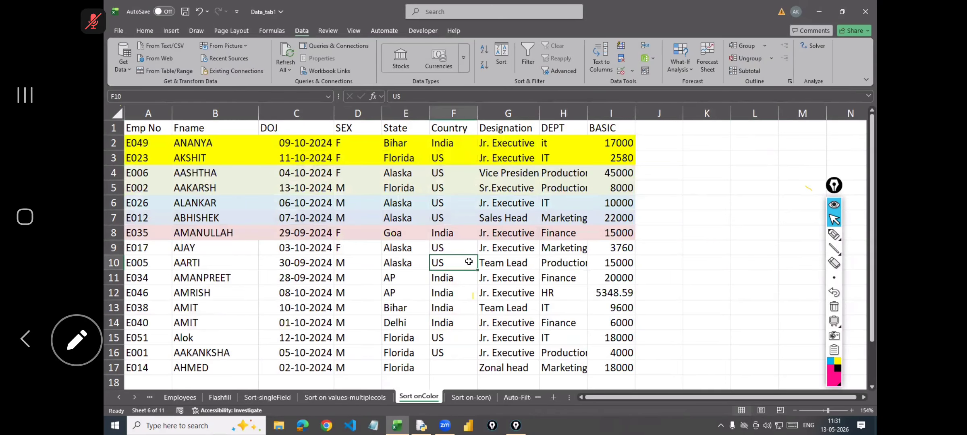
key(ctrl+a)
click(581, 281)
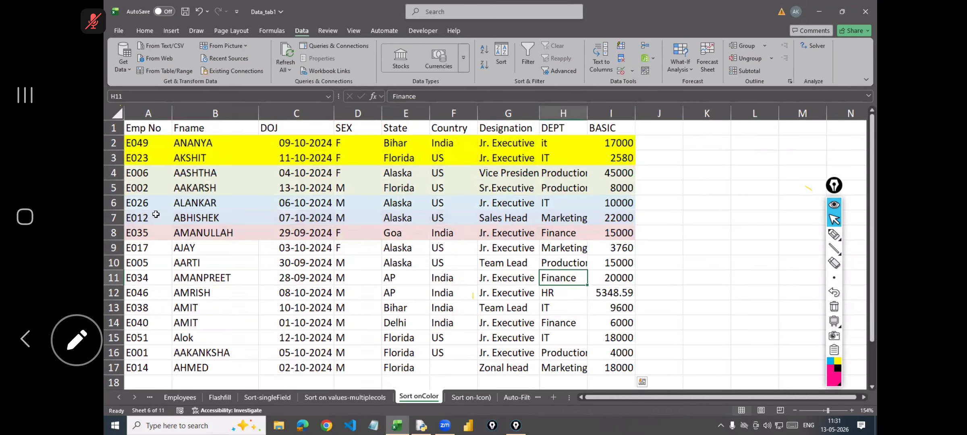
drag(127, 235, 536, 235)
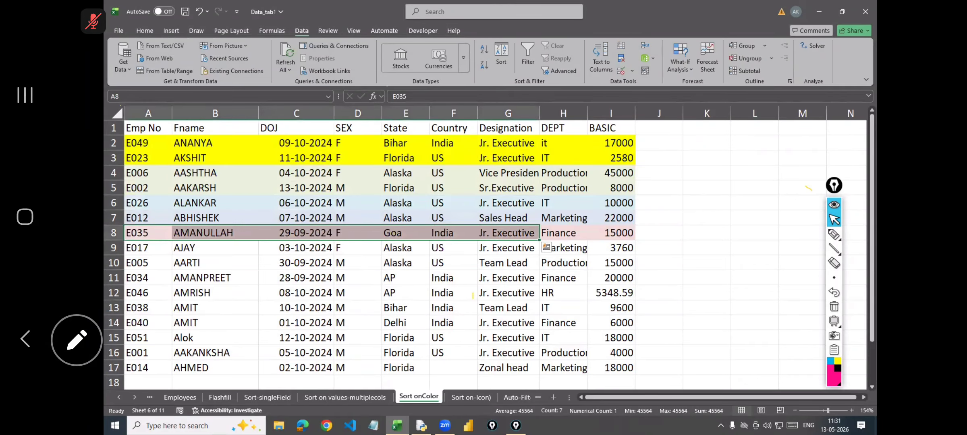
drag(127, 308, 612, 311)
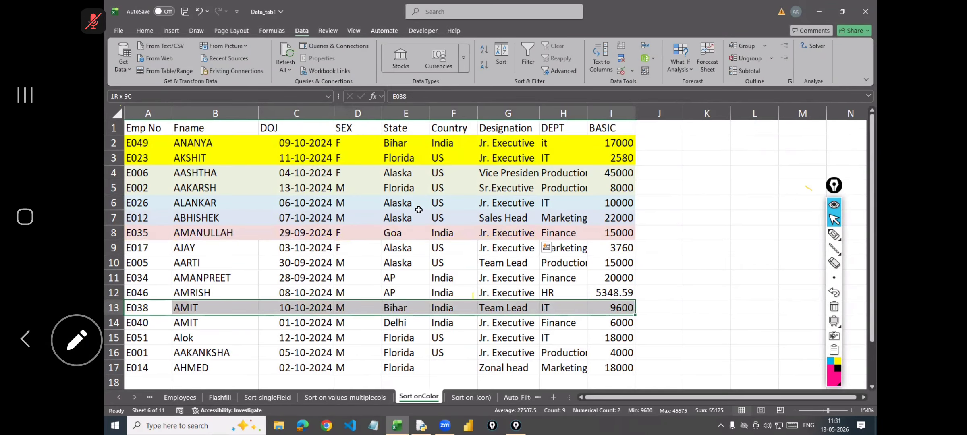
click(146, 32)
click(247, 66)
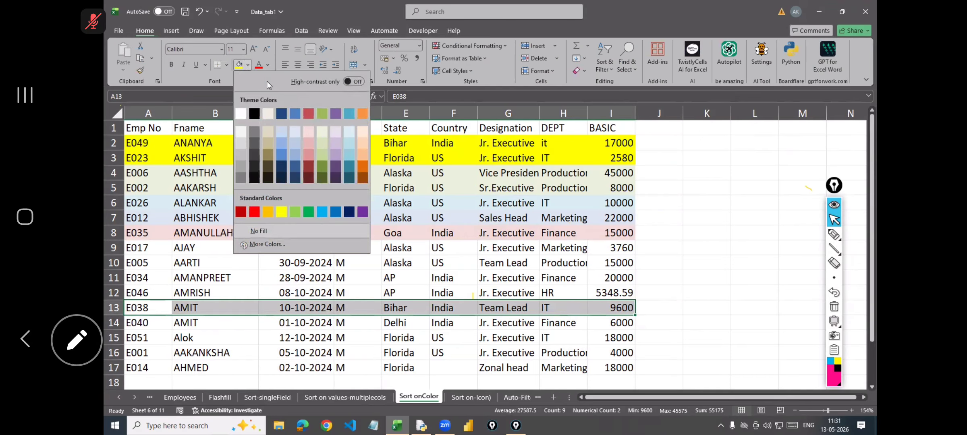
click(334, 150)
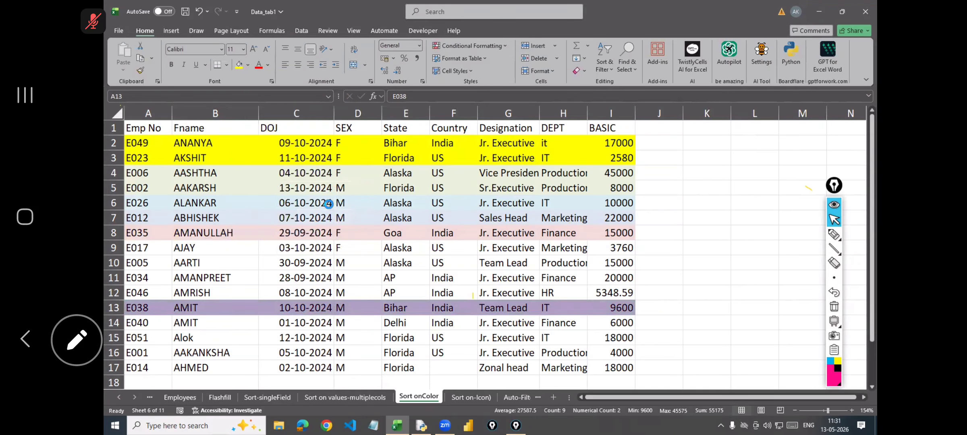
Fill the employee row A10:I10 with the standard orange color.
drag(135, 263, 616, 265)
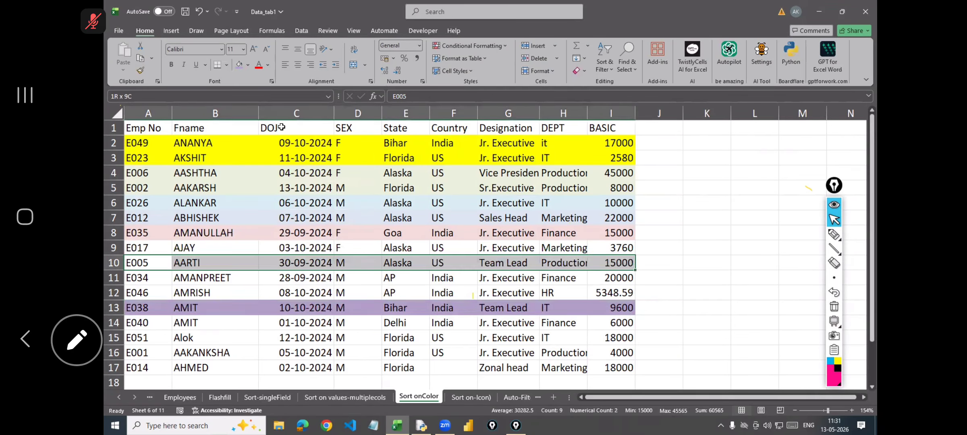
click(243, 66)
click(247, 66)
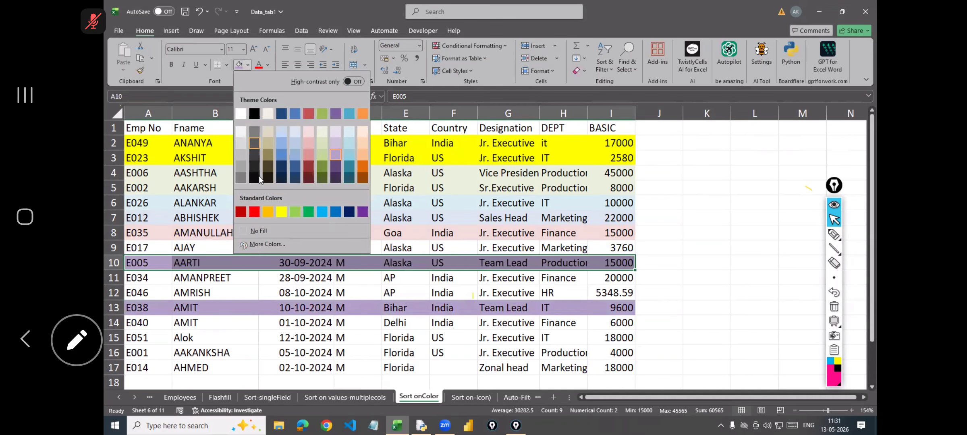
click(269, 212)
Set up a custom sort of the whole colored employee table by Emp No, sorting on Cell Color.
click(287, 173)
key(ctrl+a)
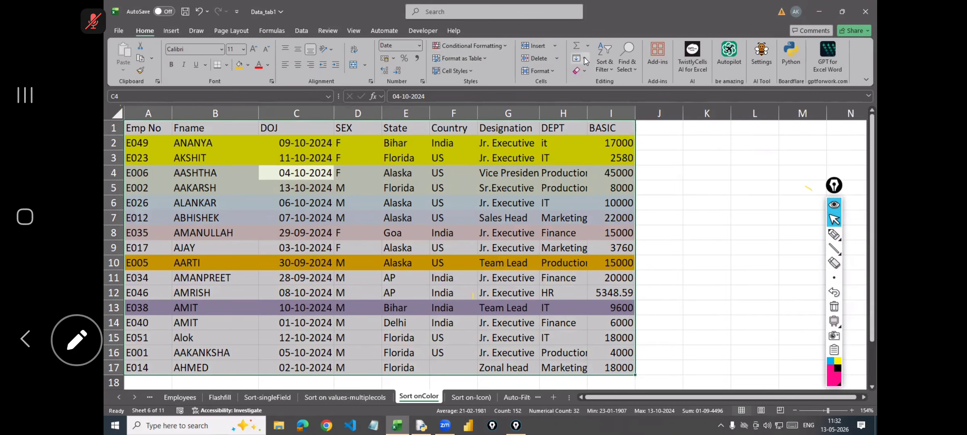
click(198, 31)
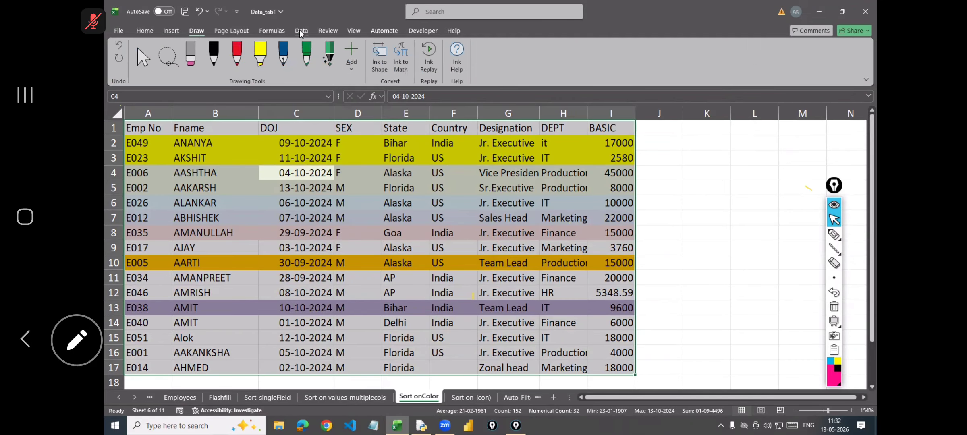
click(302, 30)
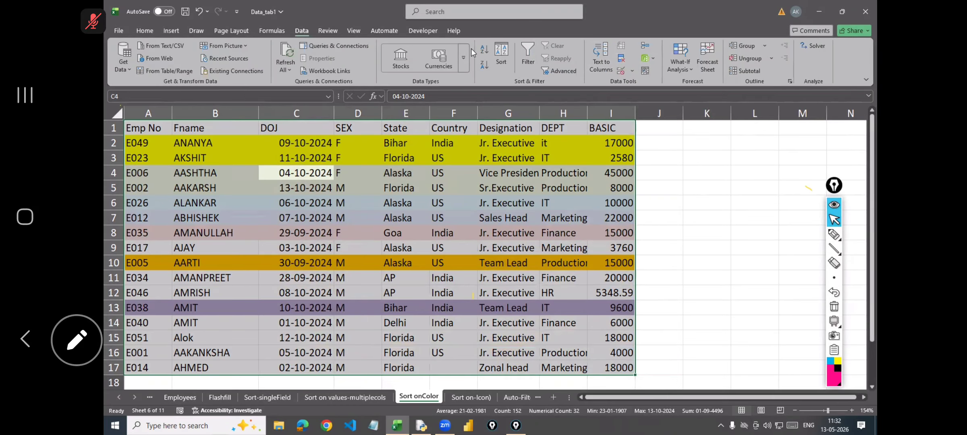
click(502, 54)
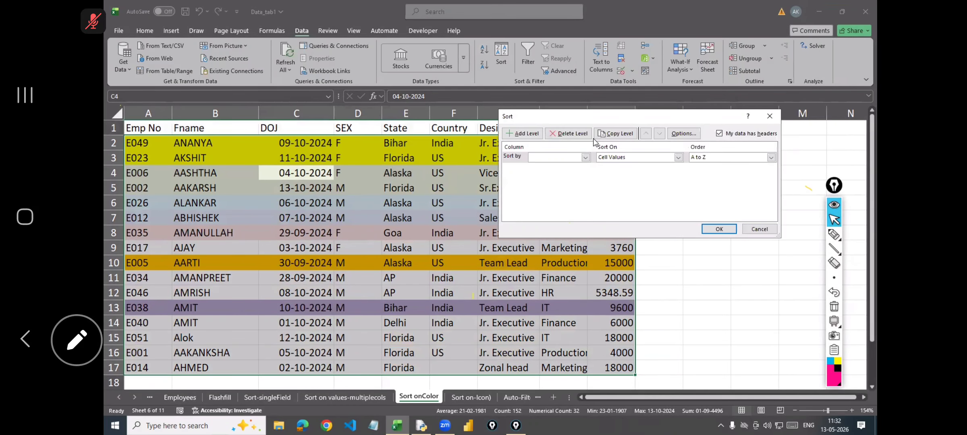
click(586, 157)
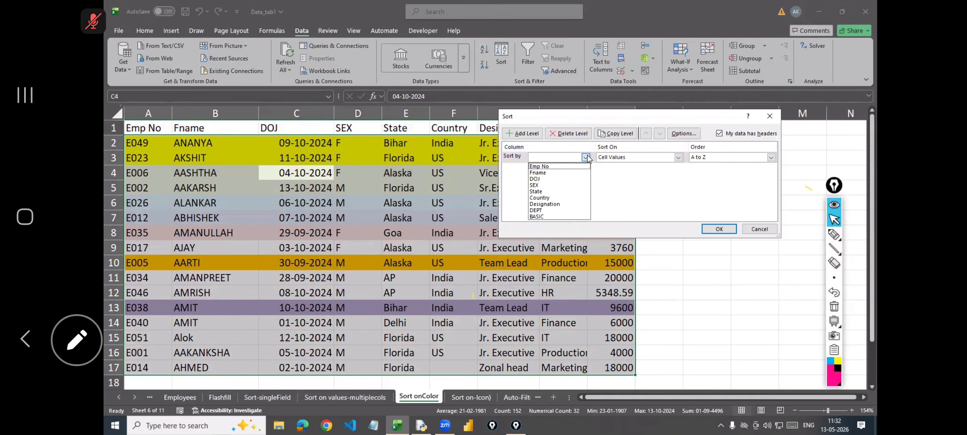
click(538, 166)
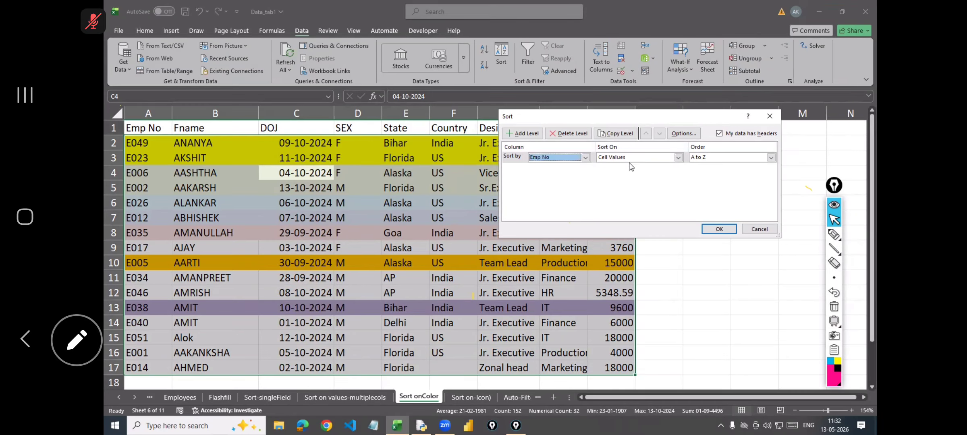
click(678, 157)
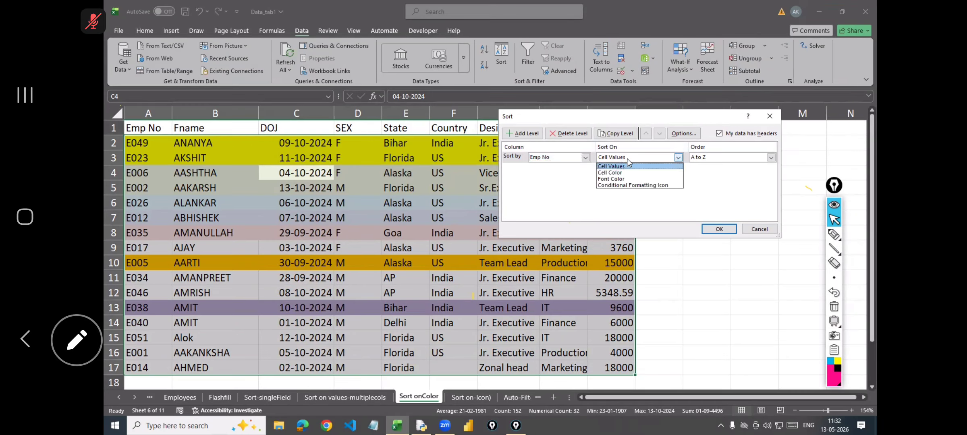
click(610, 173)
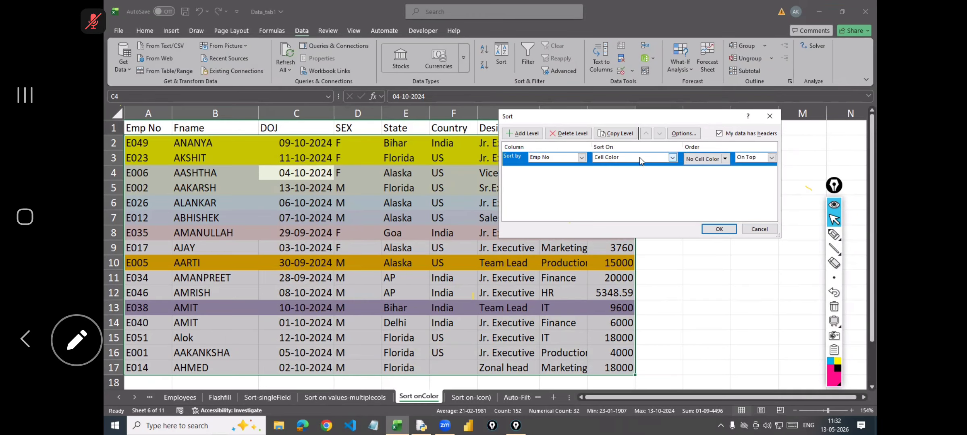
Set the first sort level's order to the light pink cell color On Top.
click(724, 159)
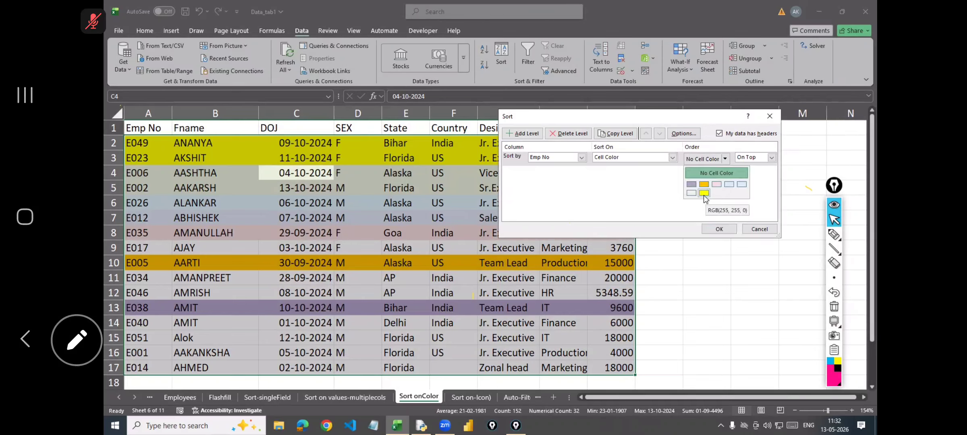
click(705, 193)
click(724, 158)
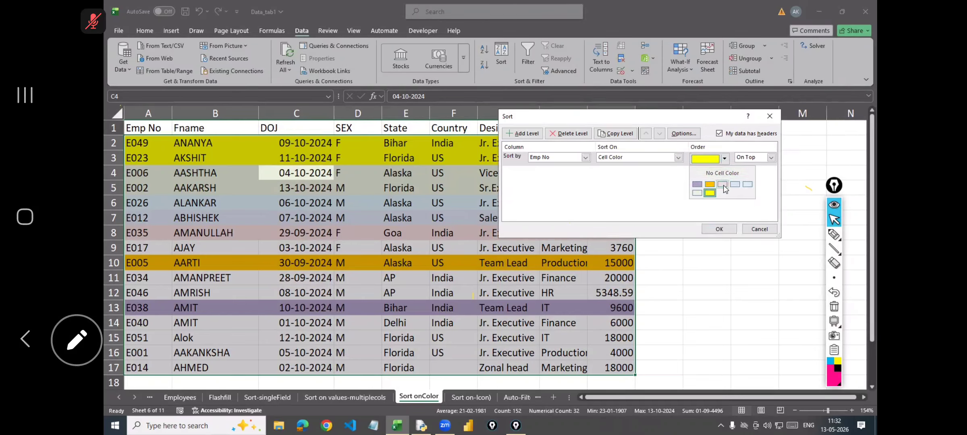
click(723, 186)
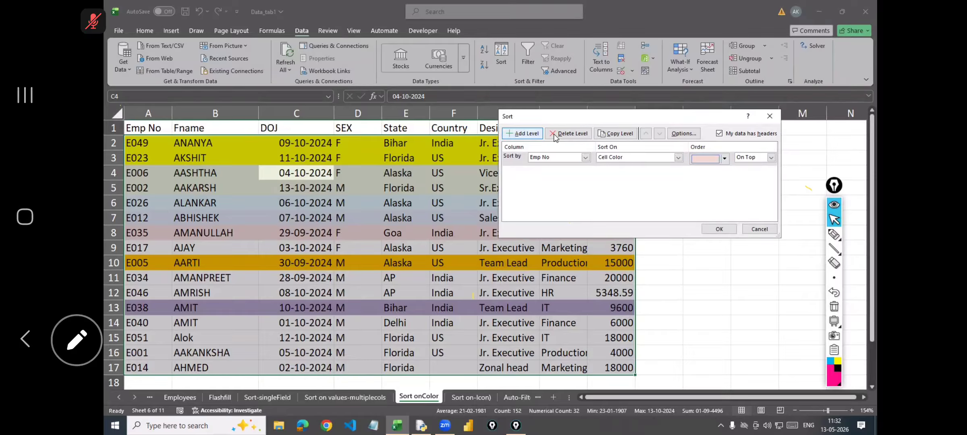
Add a second sort level by Emp No on Cell Color, with the orange cell color On Top.
click(522, 133)
click(585, 171)
click(559, 181)
click(618, 172)
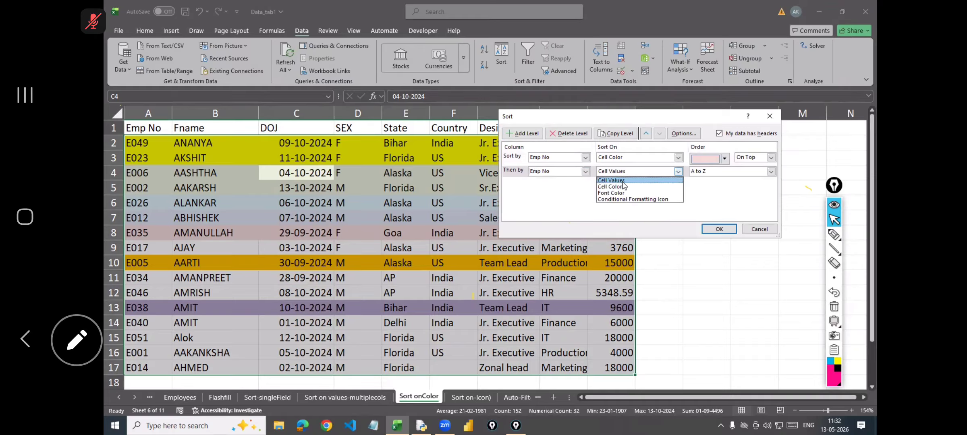
key(Return)
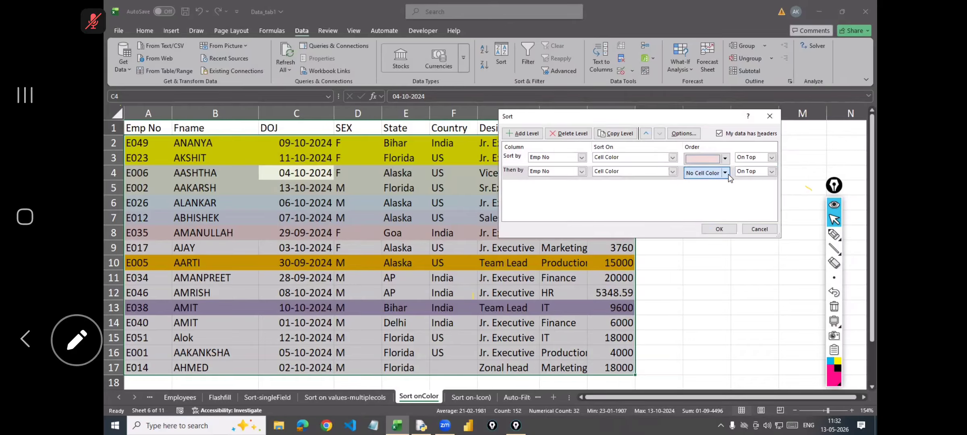
click(727, 173)
click(706, 201)
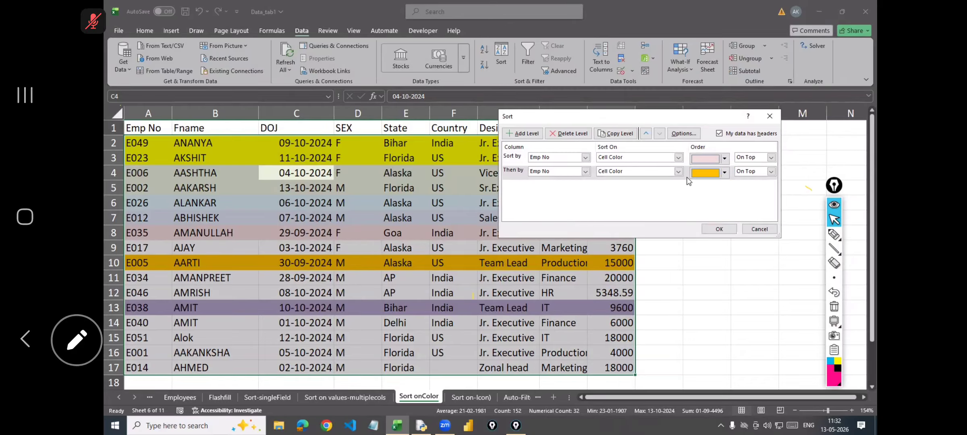
Add a third sort level by Emp No on Cell Color, with the purple cell color On Top.
click(523, 133)
click(585, 185)
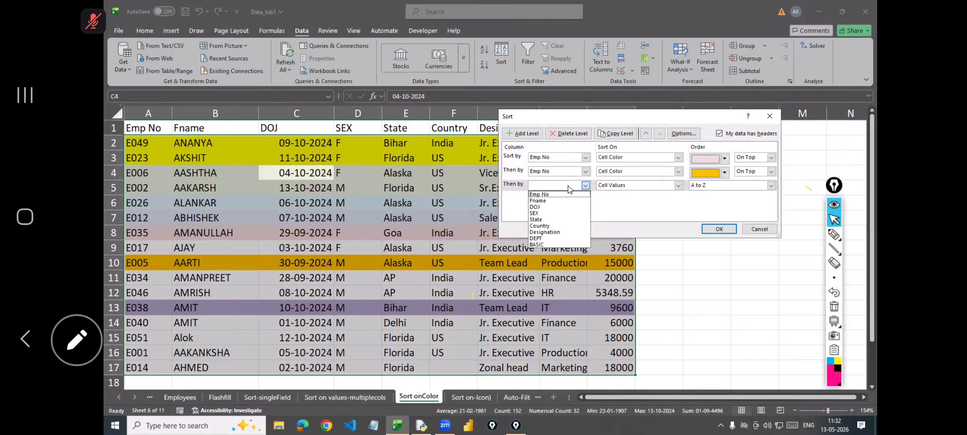
click(556, 195)
click(639, 186)
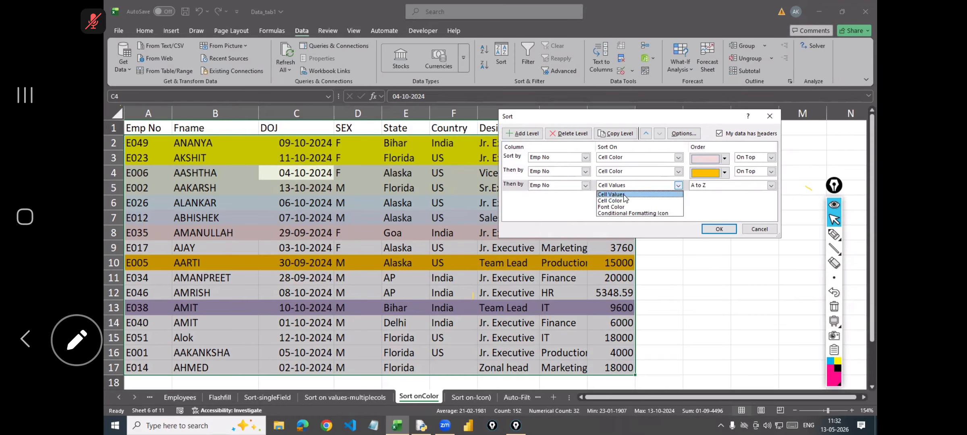
click(623, 194)
click(770, 185)
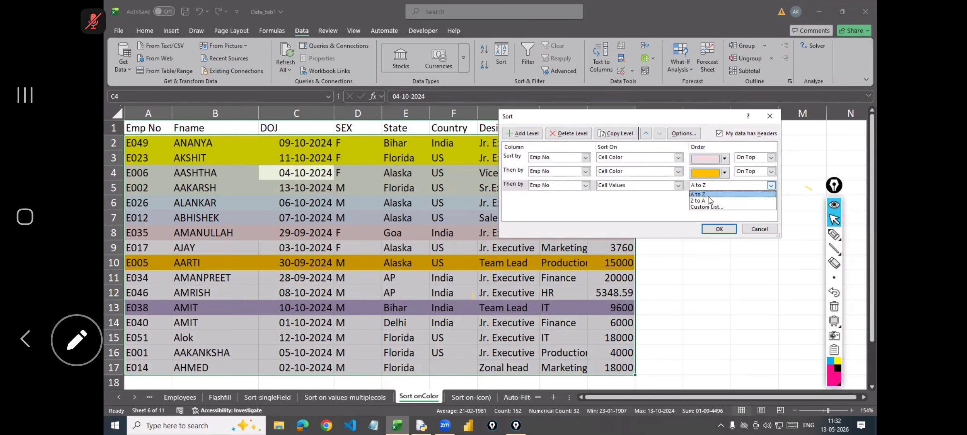
click(677, 186)
click(678, 186)
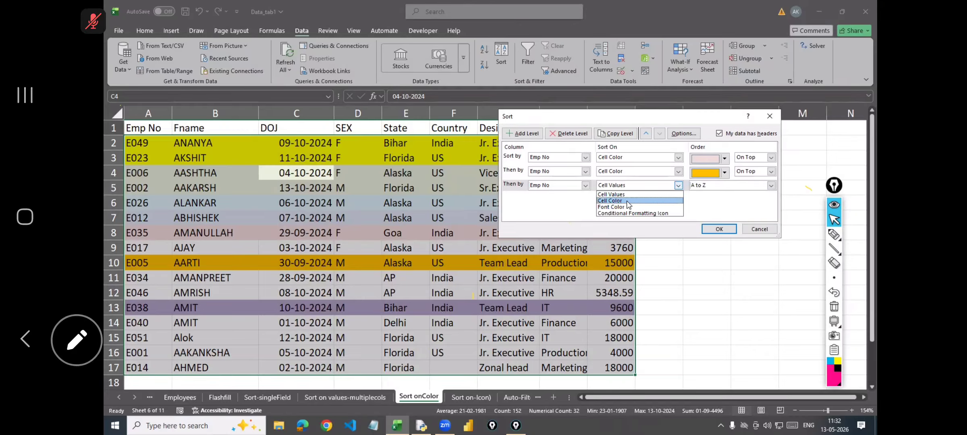
click(627, 201)
click(725, 188)
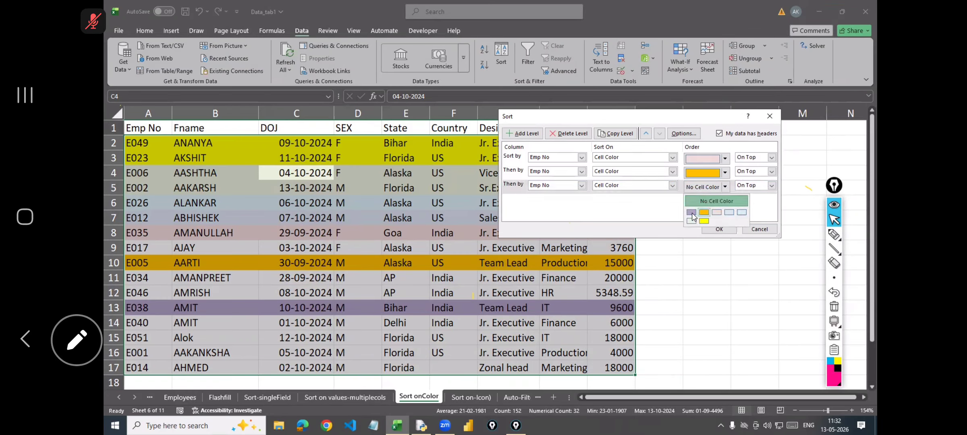
click(695, 204)
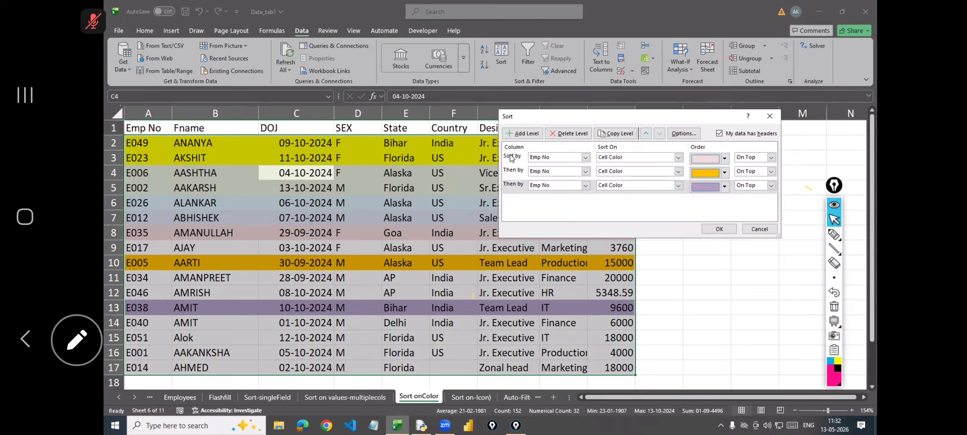
Add a fourth sort level by Emp No on Cell Color with light green On Top, and apply the sort.
click(522, 133)
click(584, 199)
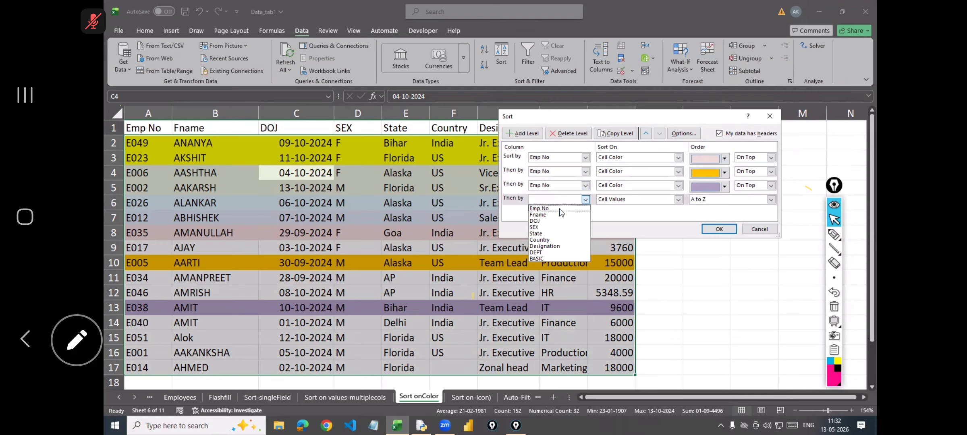
click(634, 199)
click(610, 214)
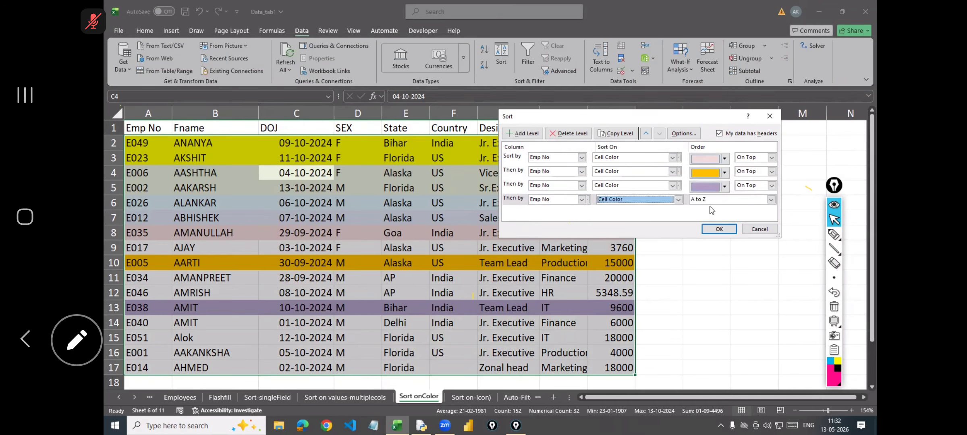
click(724, 201)
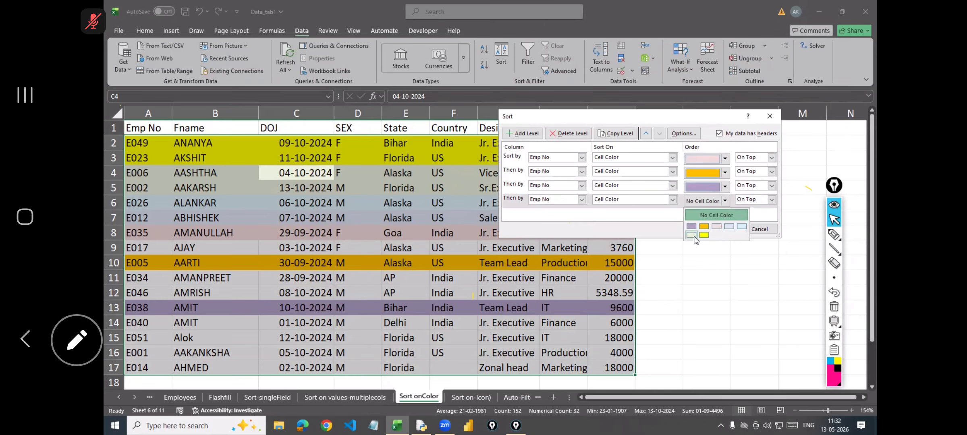
click(716, 215)
click(712, 226)
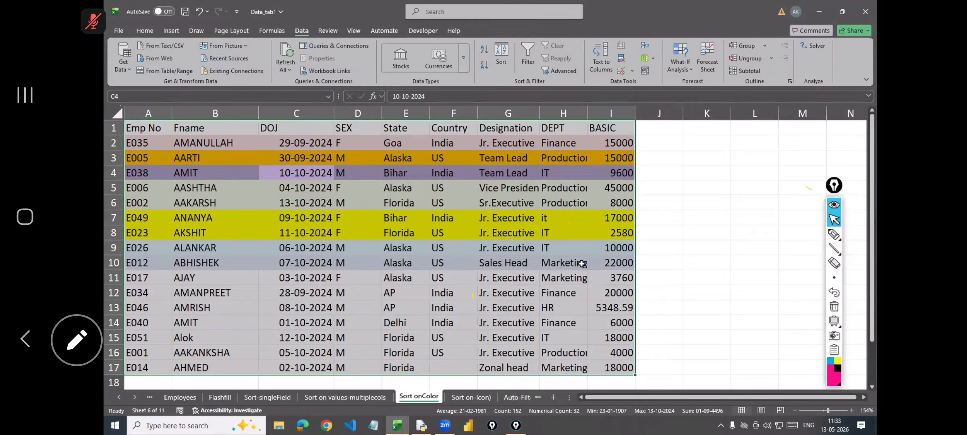
Save the workbook and switch to the Sort on-Icon sheet.
click(746, 229)
key(ctrl+s)
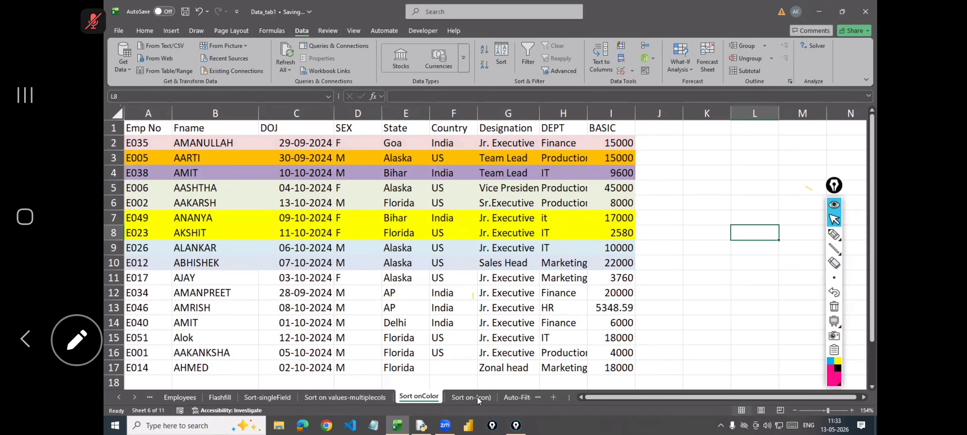
click(476, 392)
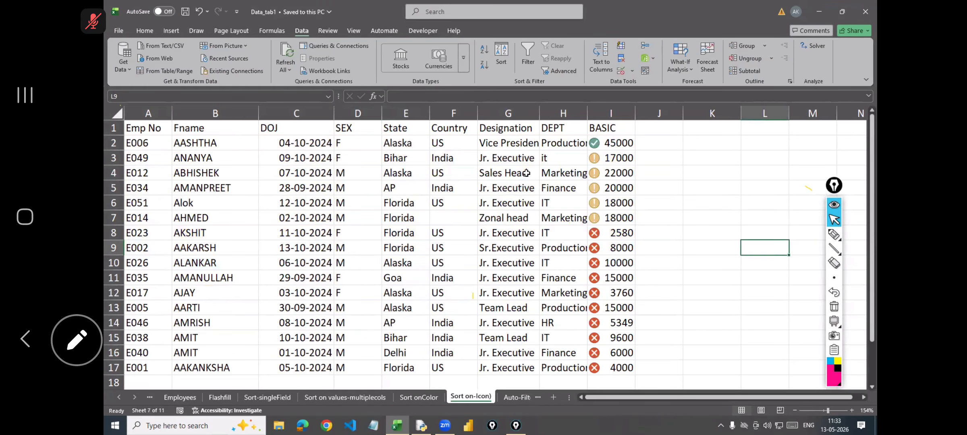
click(518, 189)
key(ctrl+a)
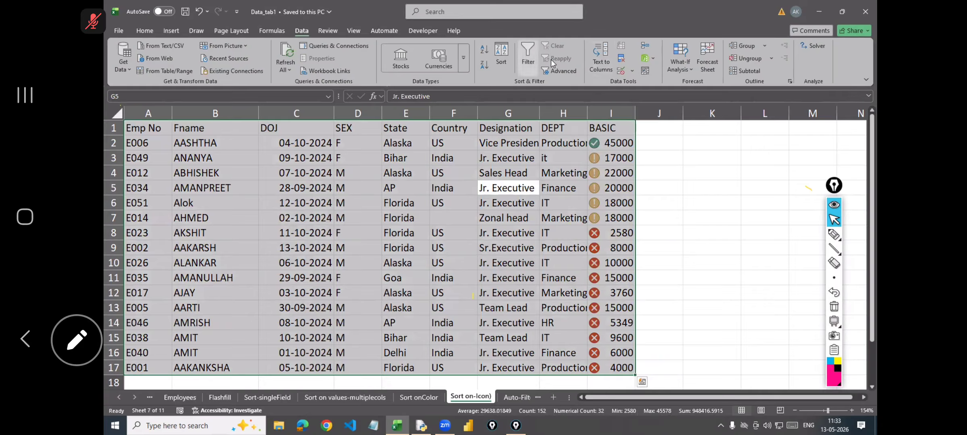
click(502, 59)
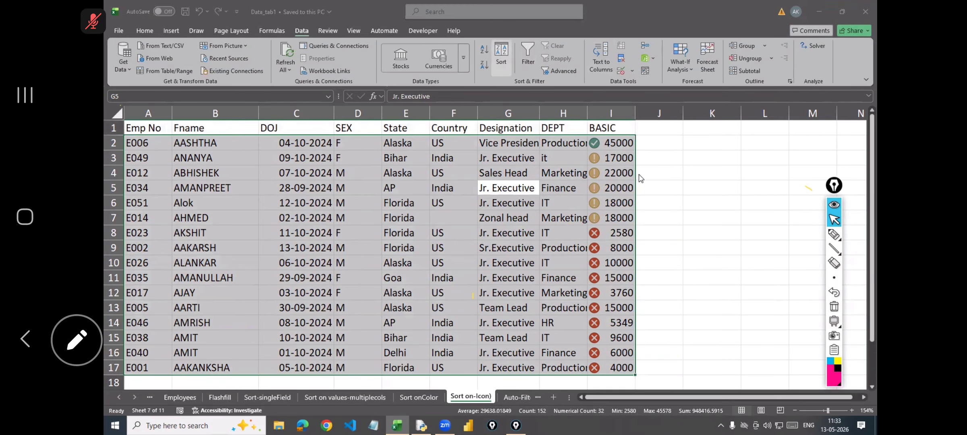
click(585, 157)
click(562, 166)
click(635, 162)
click(772, 230)
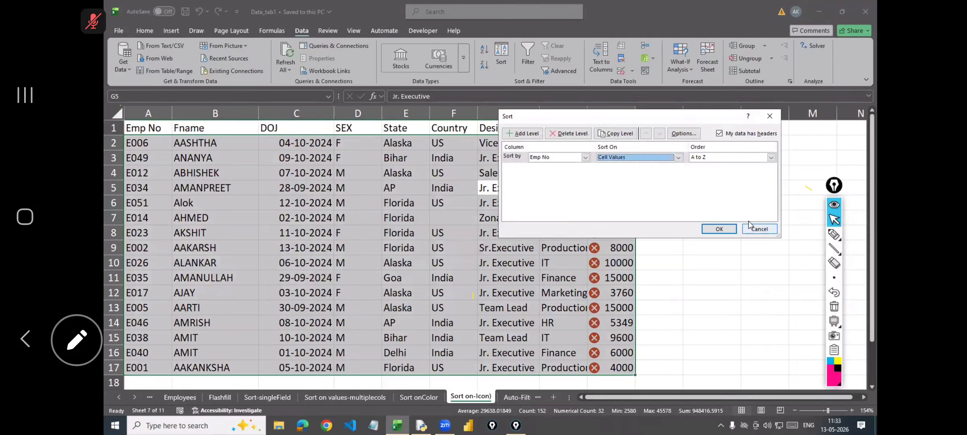
click(759, 229)
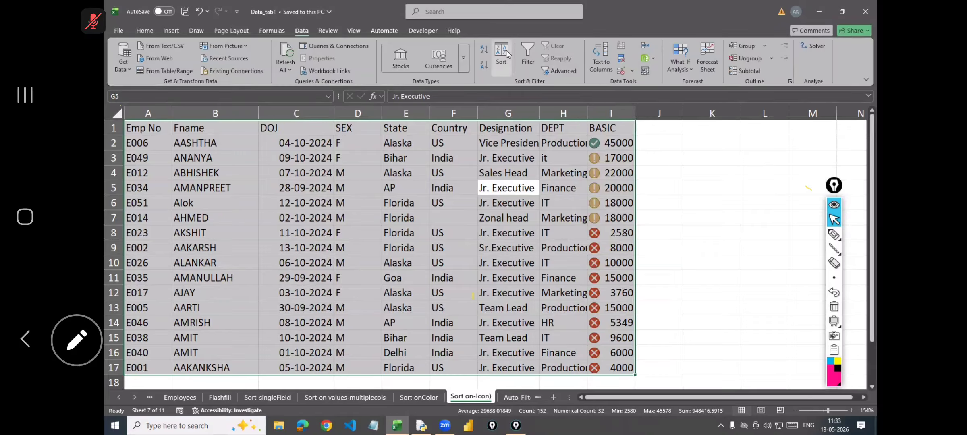
Try to set up a sort of the employee table by Emp No on Conditional Formatting Icon.
click(501, 59)
click(585, 157)
click(564, 165)
click(678, 157)
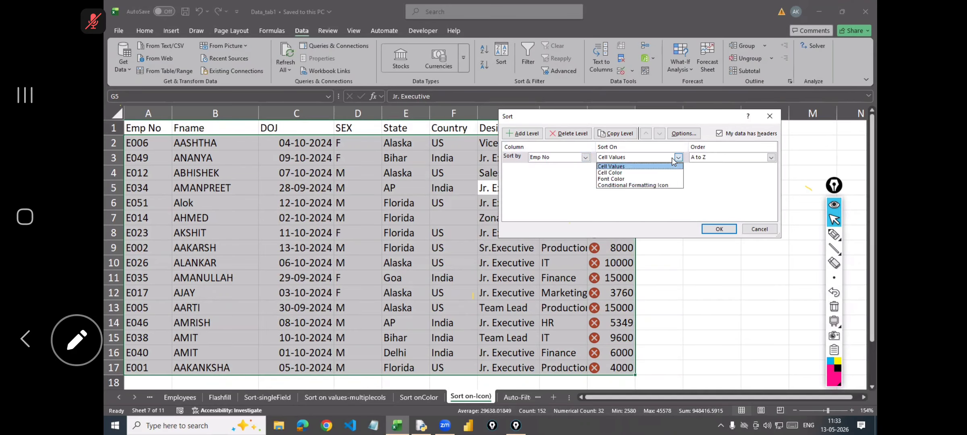
click(643, 193)
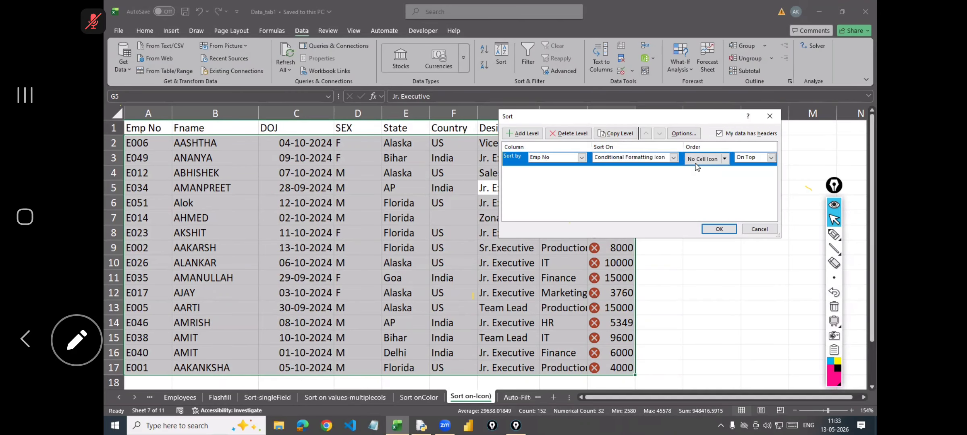
click(725, 158)
click(648, 157)
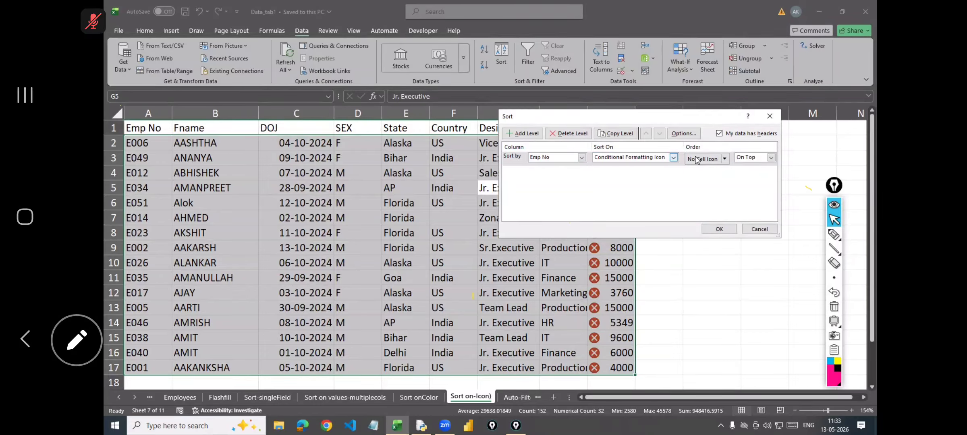
click(725, 159)
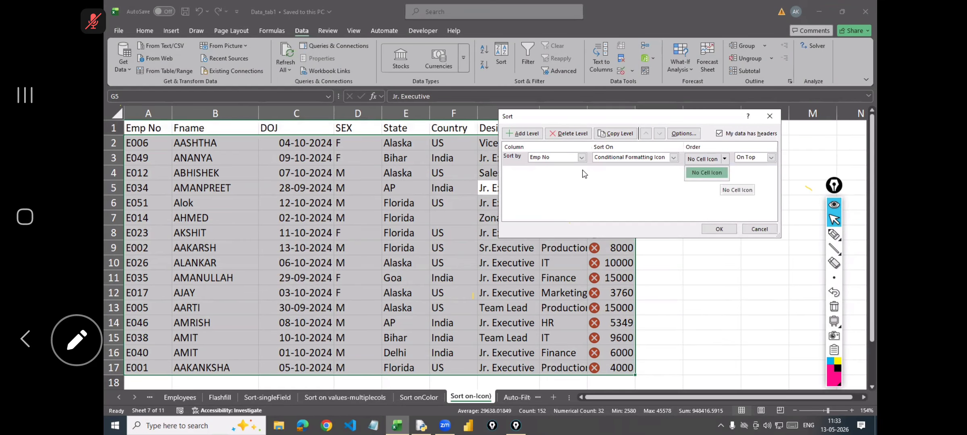
Recheck the icon orders offered for Emp No with the BASIC column in view, and cancel the sort.
click(581, 159)
click(581, 158)
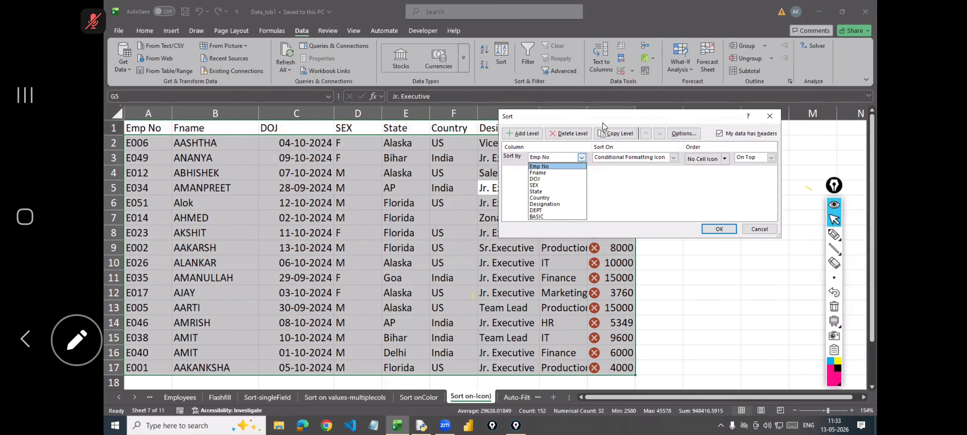
click(369, 126)
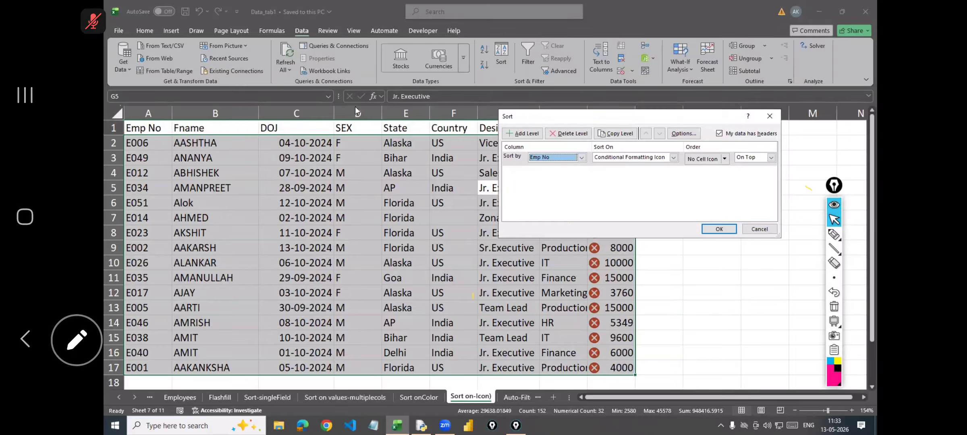
drag(569, 124, 325, 108)
click(338, 141)
click(439, 159)
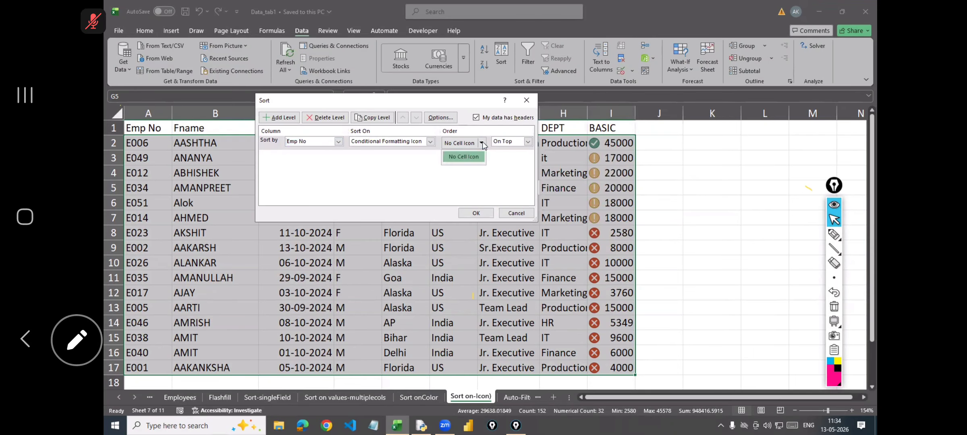
click(430, 141)
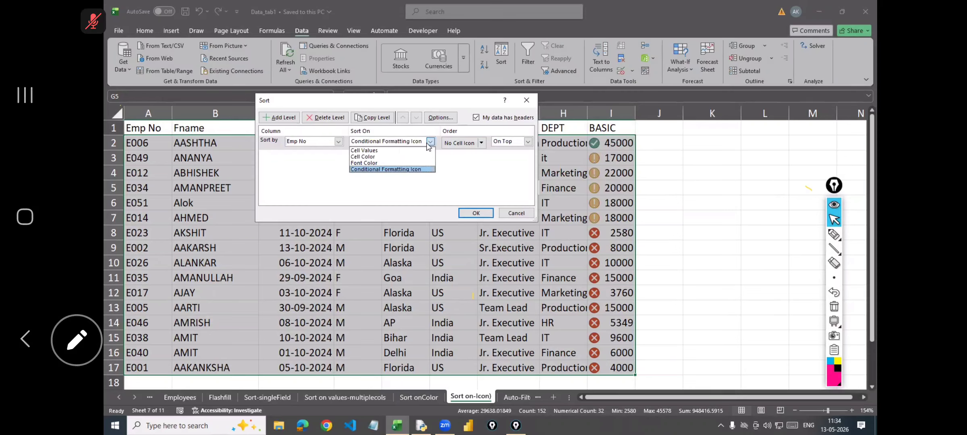
click(368, 168)
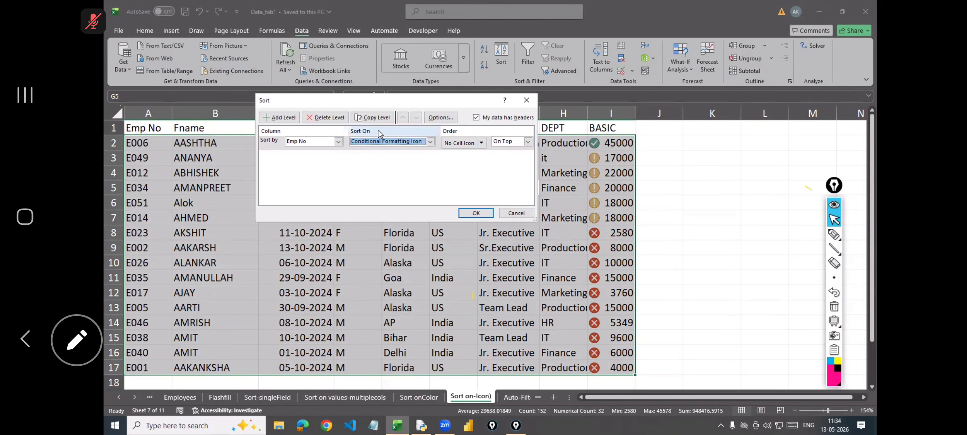
click(481, 143)
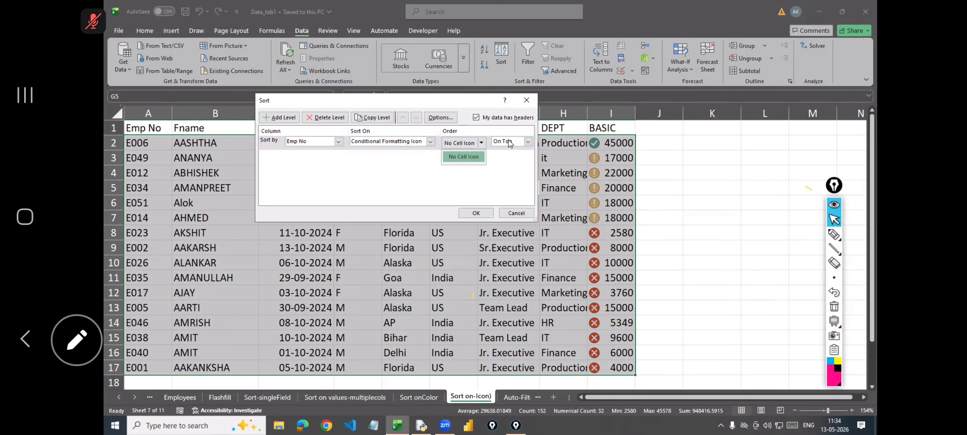
click(484, 142)
click(516, 213)
Set up a custom sort of the whole employee table by BASIC on Conditional Formatting Icon, with the red cross icon On Top.
click(461, 241)
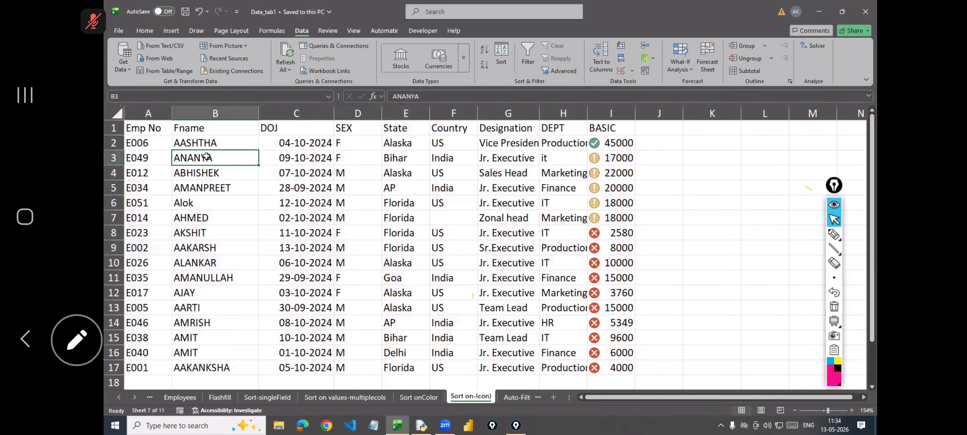
key(ctrl+a)
click(510, 53)
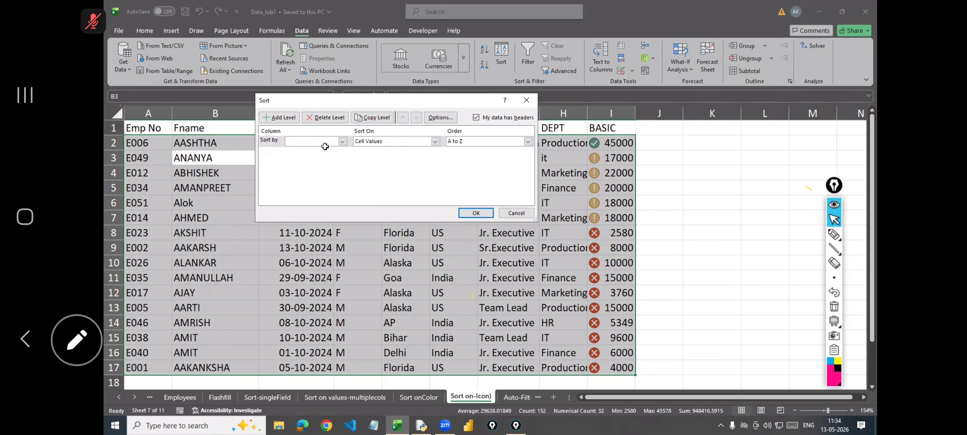
click(324, 142)
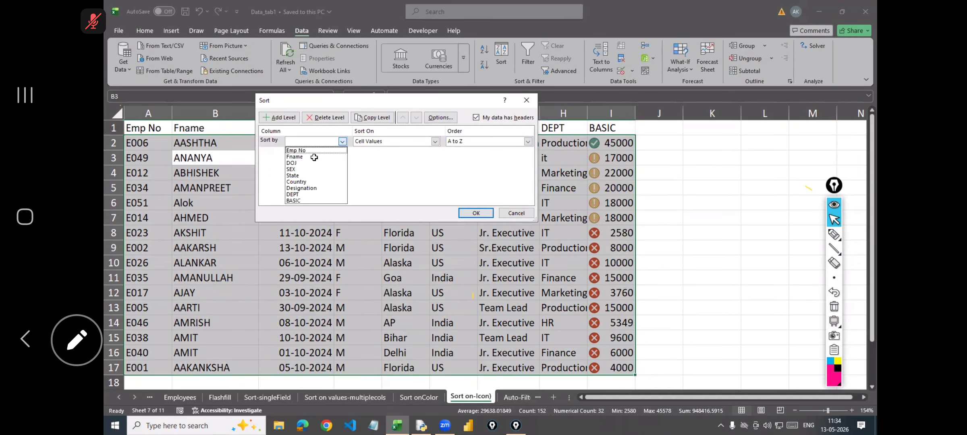
click(312, 200)
click(434, 141)
click(387, 169)
click(481, 142)
click(450, 157)
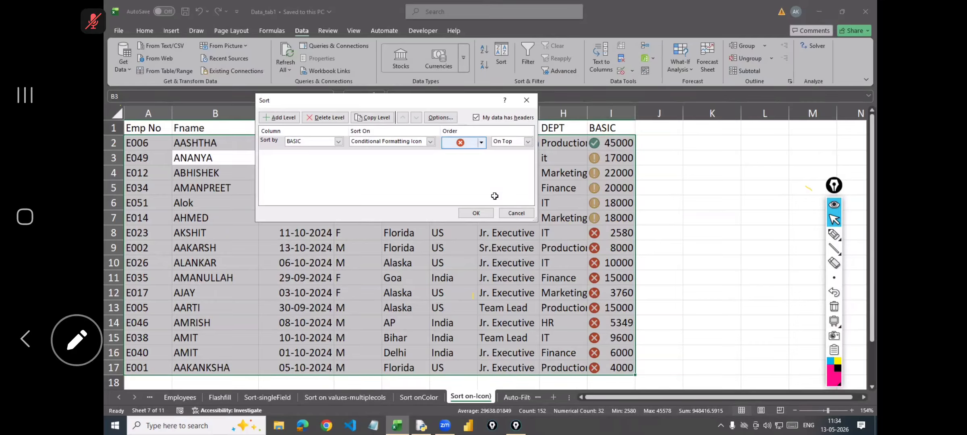
Add a second sort level by BASIC on Conditional Formatting Icon, with the green check icon On Top.
click(277, 117)
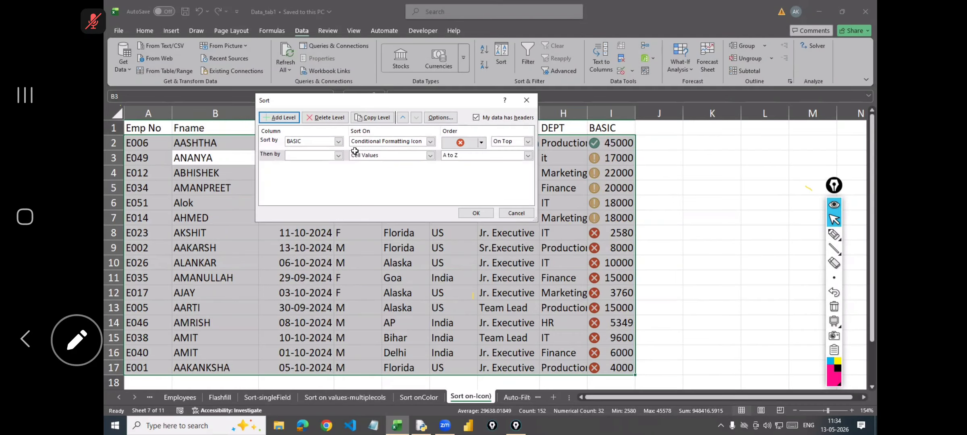
click(337, 156)
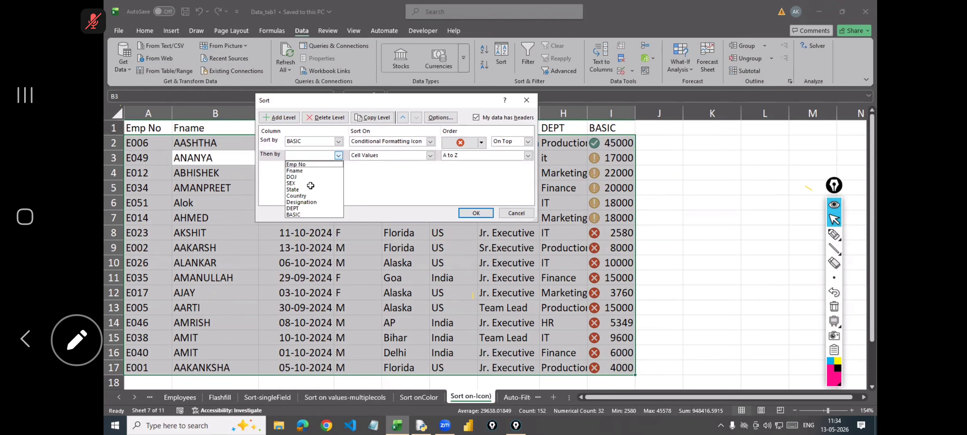
click(313, 213)
click(430, 155)
click(385, 183)
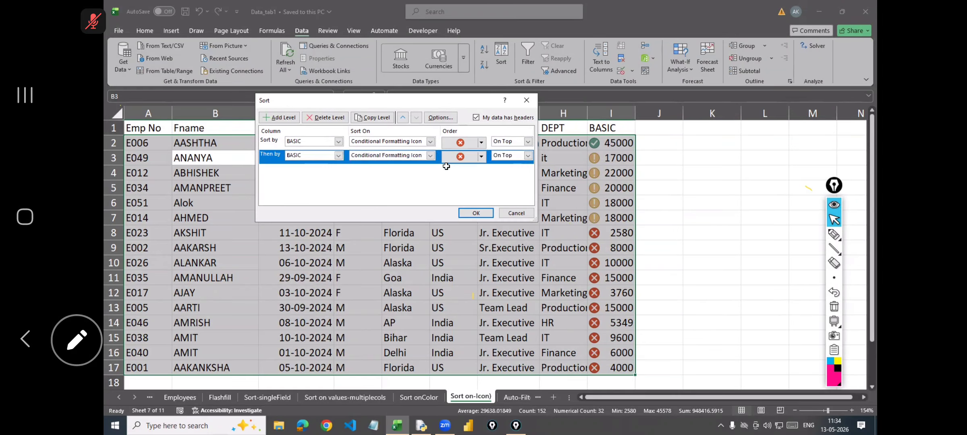
click(481, 157)
click(474, 170)
Add a third level by BASIC on Conditional Formatting Icon with the yellow exclamation icon On Top, and apply the sort.
click(290, 117)
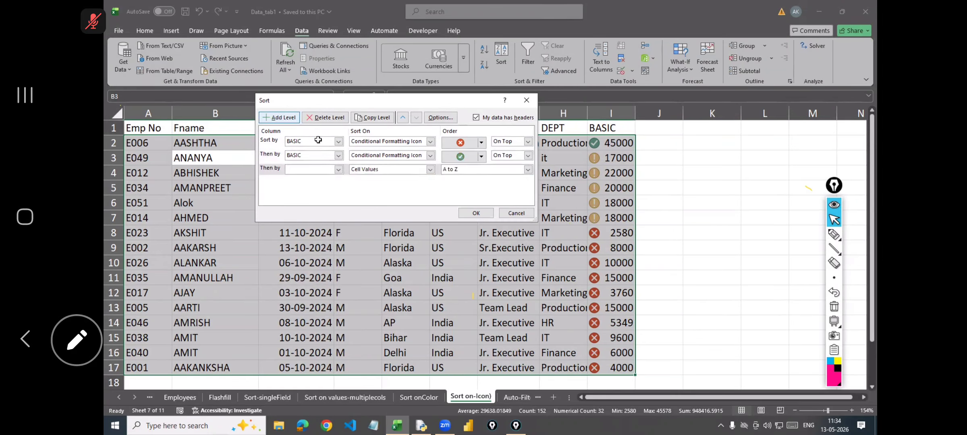
click(338, 169)
click(300, 228)
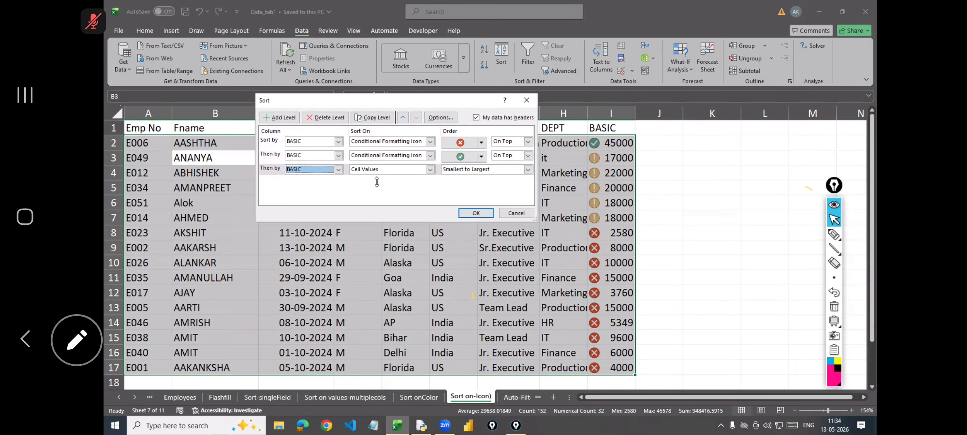
click(430, 169)
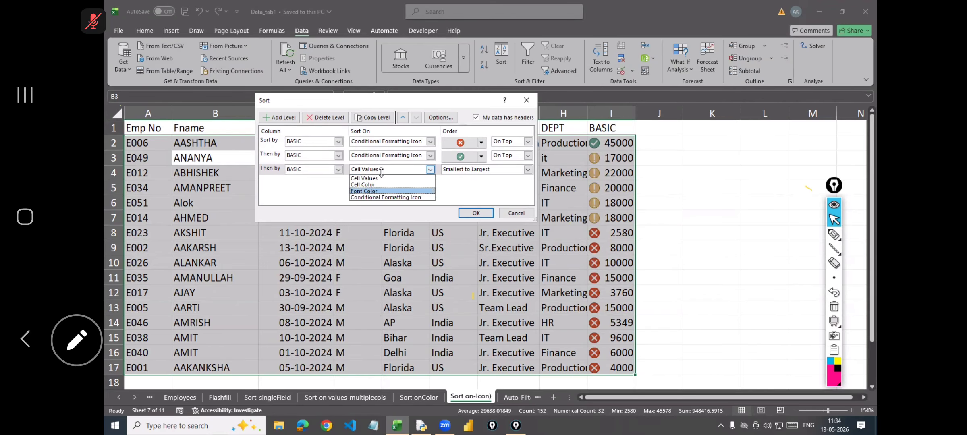
click(383, 197)
click(481, 170)
click(460, 185)
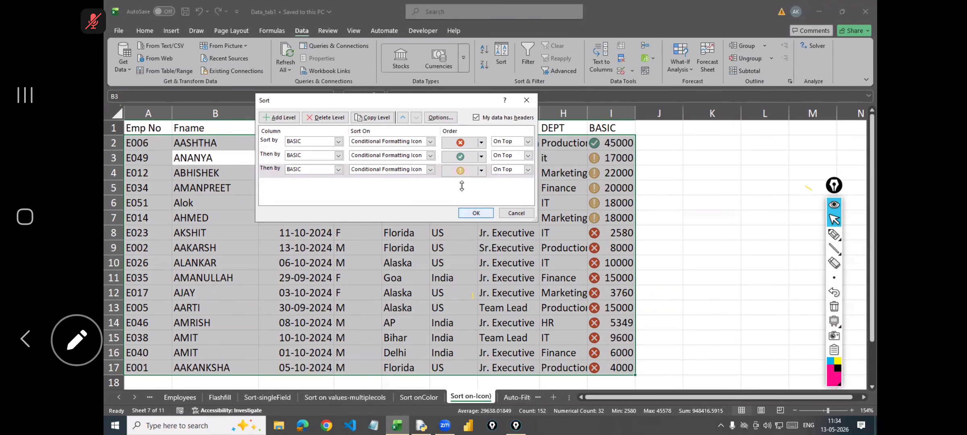
click(474, 214)
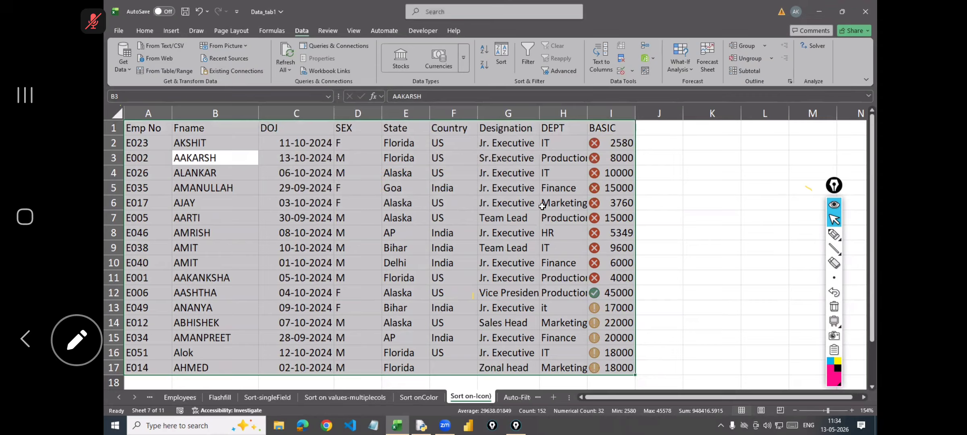
Save the workbook and try to apply Filter from the empty cell K4.
click(709, 178)
key(ctrl+s)
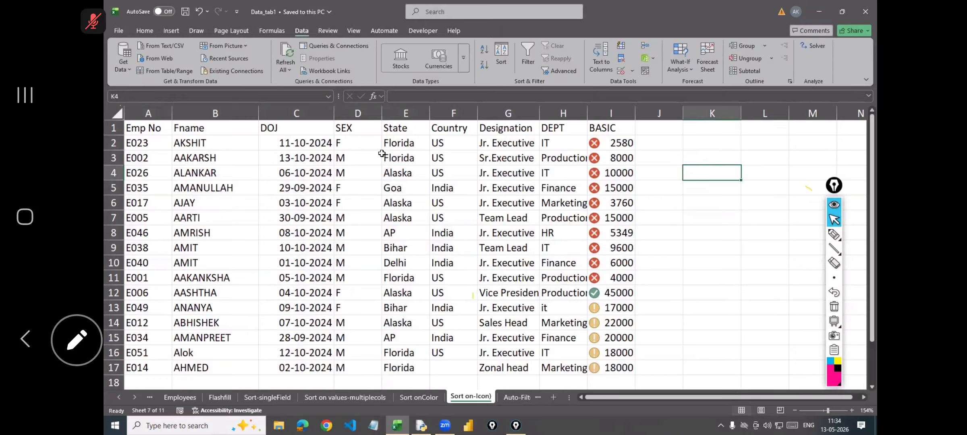
click(525, 57)
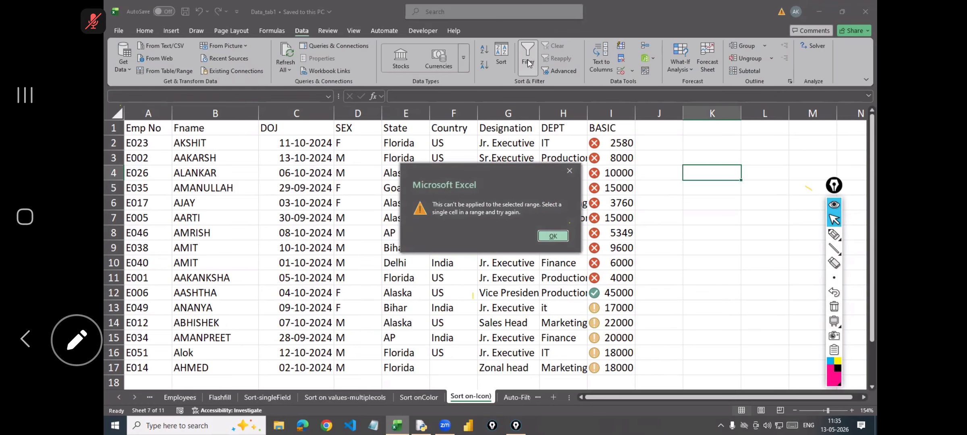
click(569, 171)
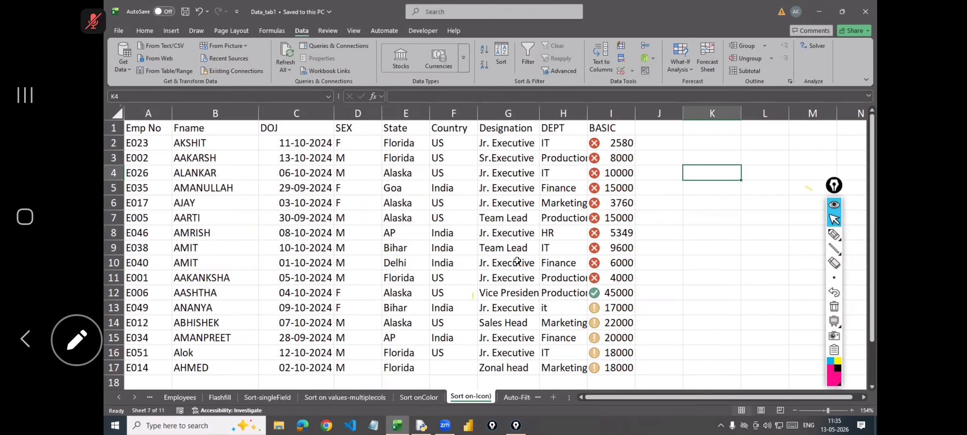
Switch to the Auto-Filter sheet and correct "beapplied" to "be applied" in the blue filter note.
click(516, 261)
click(517, 397)
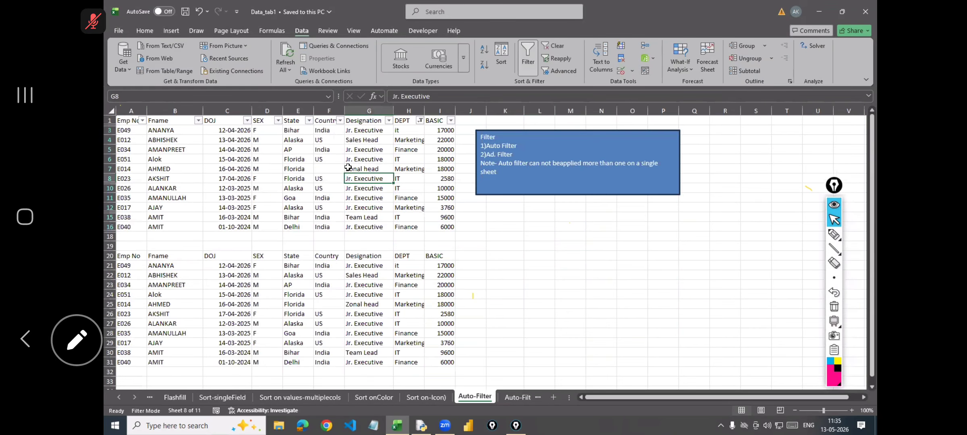
key(ctrl+a)
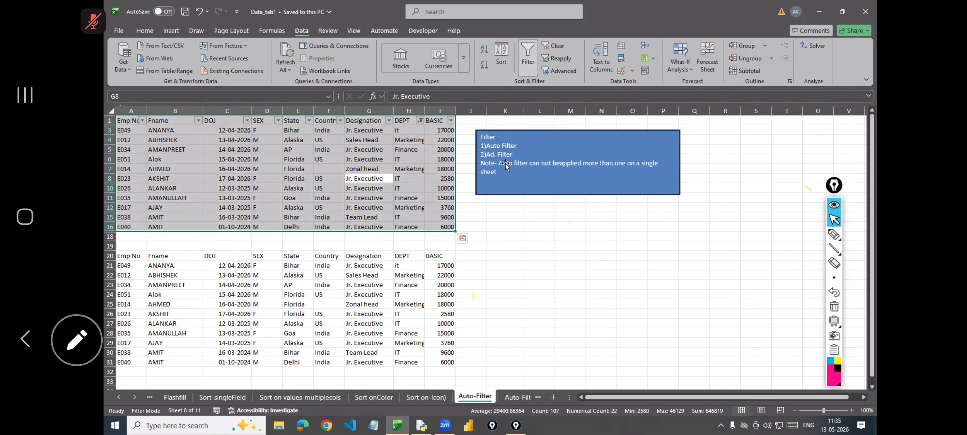
click(559, 163)
Toggle Filter with the entire second employee table, starting at row 20, selected.
click(227, 304)
key(ctrl+a)
click(526, 68)
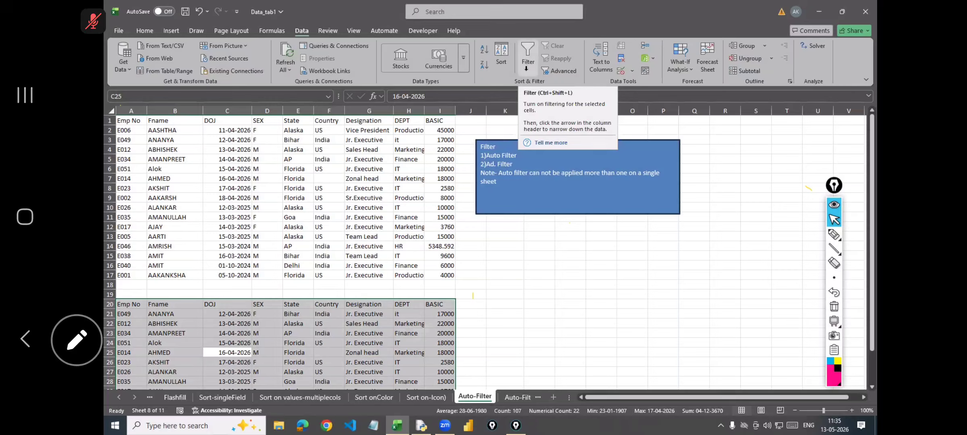
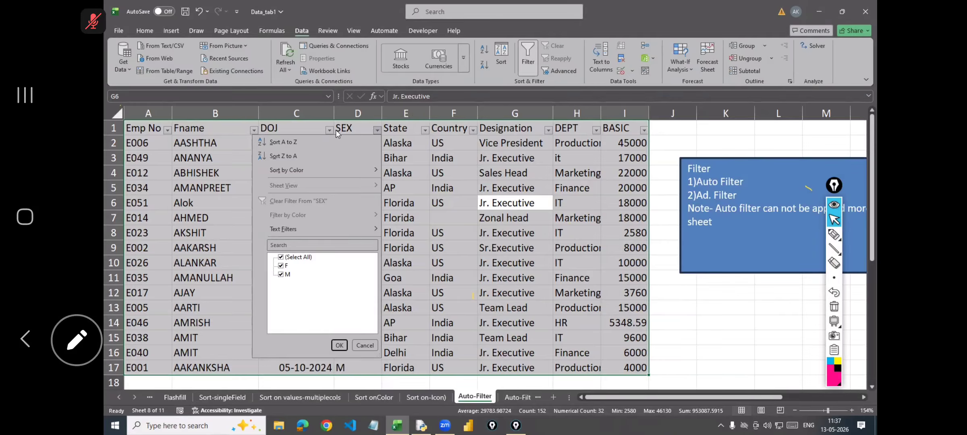
Filter the State column of the upper employee table to show only Bihar.
click(425, 131)
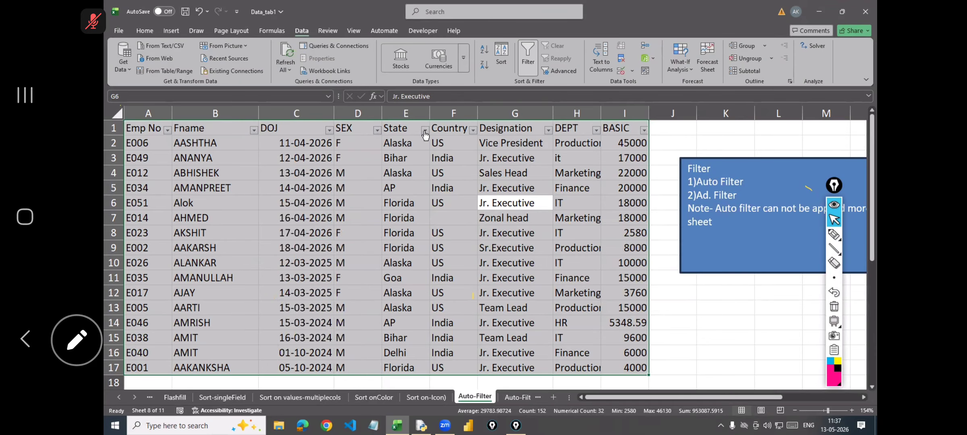
click(424, 131)
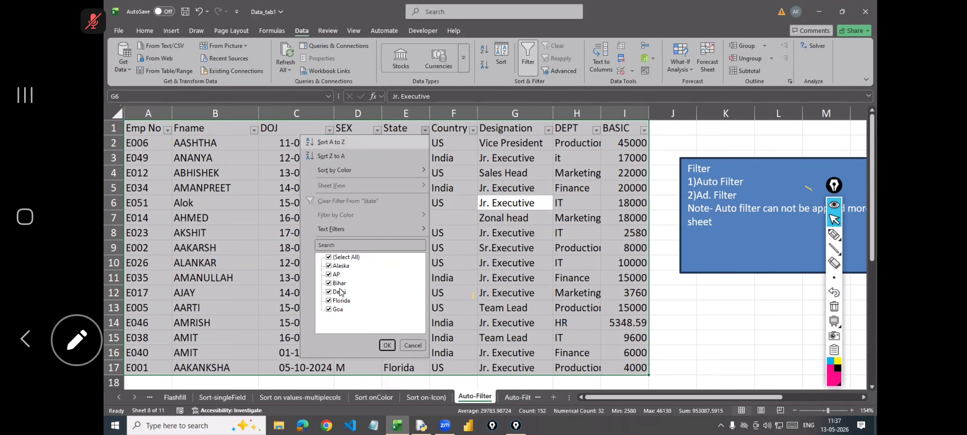
click(329, 257)
click(329, 283)
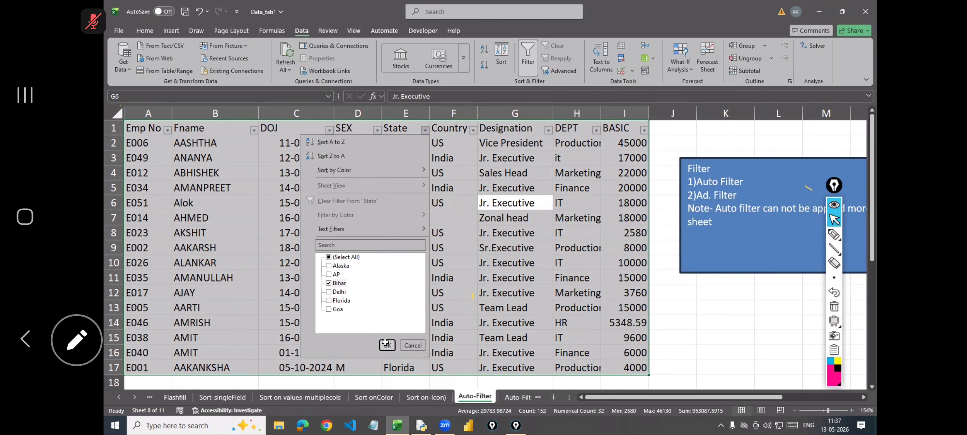
click(387, 345)
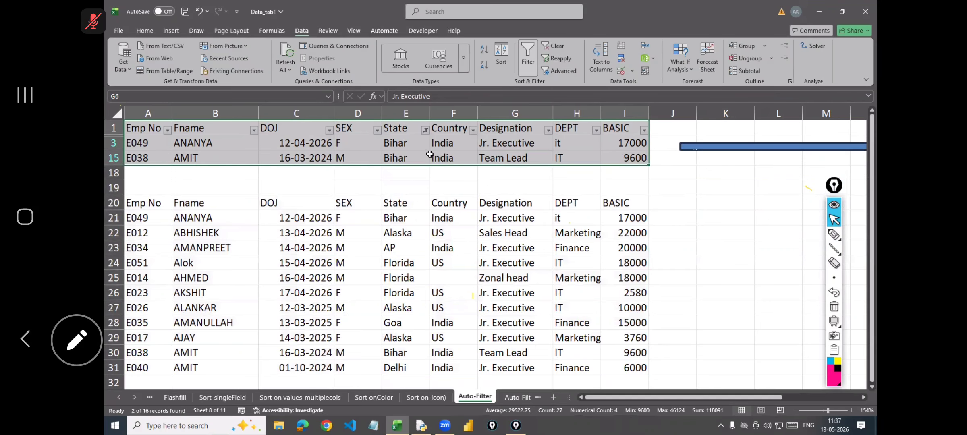
Change the State filter to show Alaska, Bihar and Delhi, excluding AP, Florida and Goa.
click(424, 131)
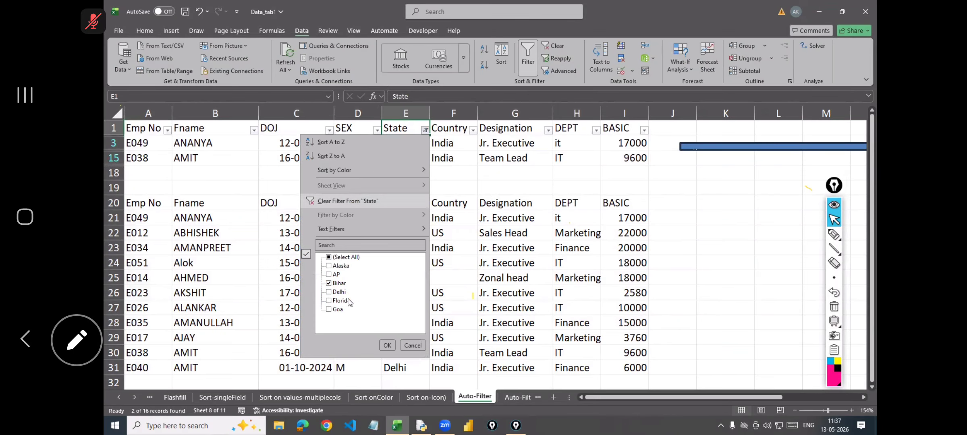
click(328, 257)
click(340, 301)
click(331, 274)
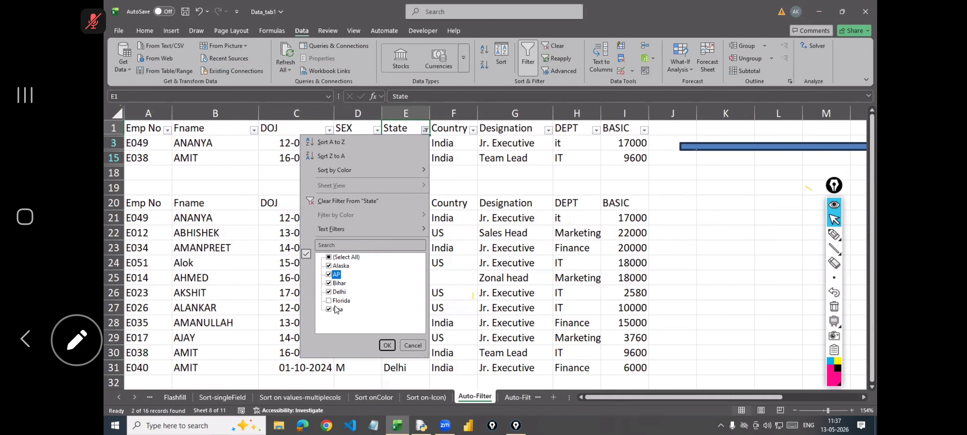
click(330, 309)
click(386, 345)
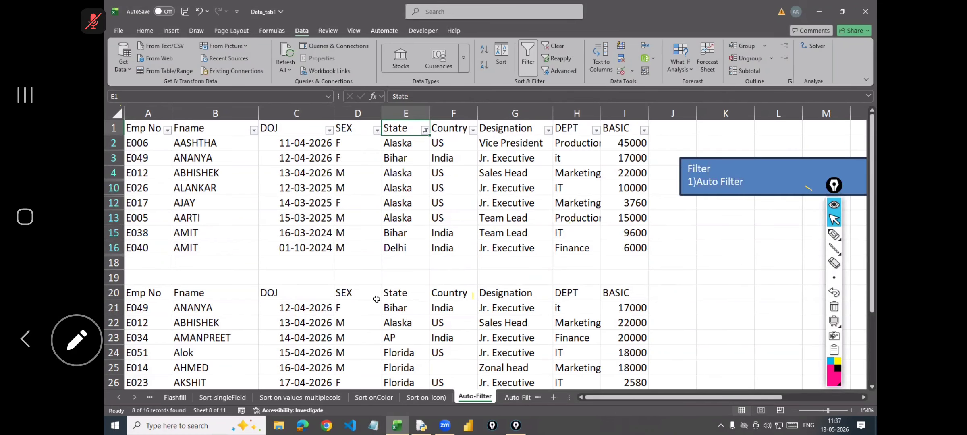
Filter the SEX column to show only M in addition to the State filter.
click(377, 130)
click(281, 266)
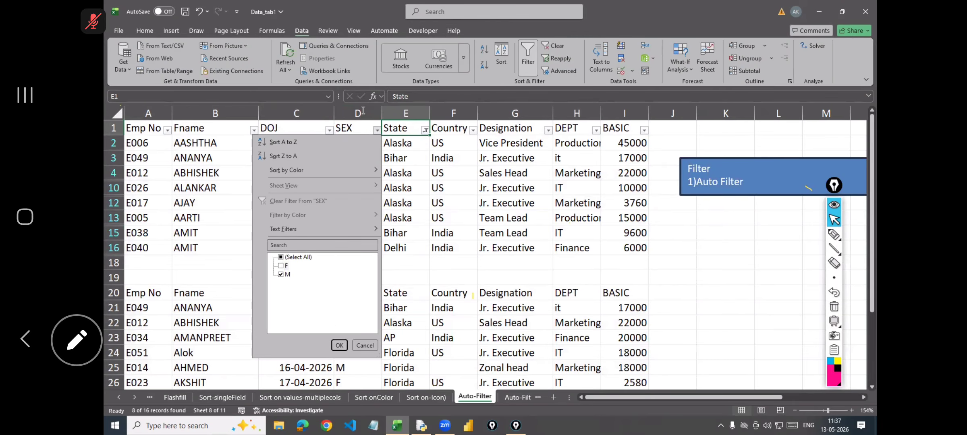
click(339, 345)
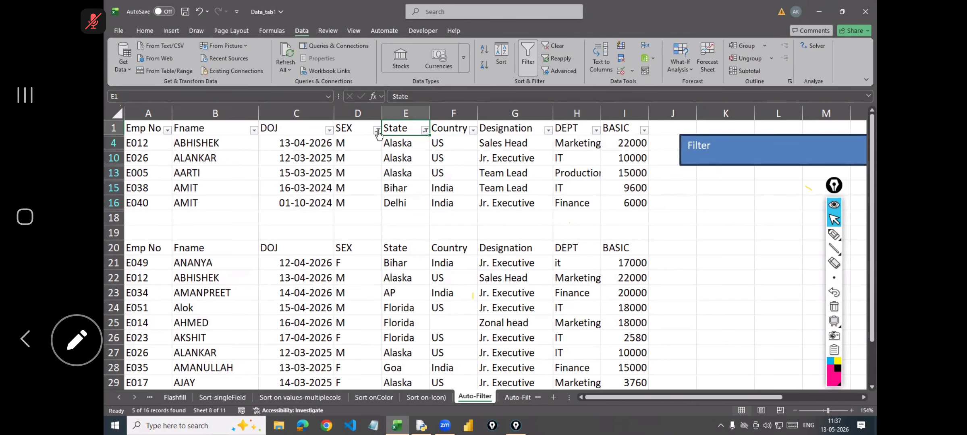
Clear the State filter and reset the upper employee table's Filter by switching it off and on again.
click(425, 130)
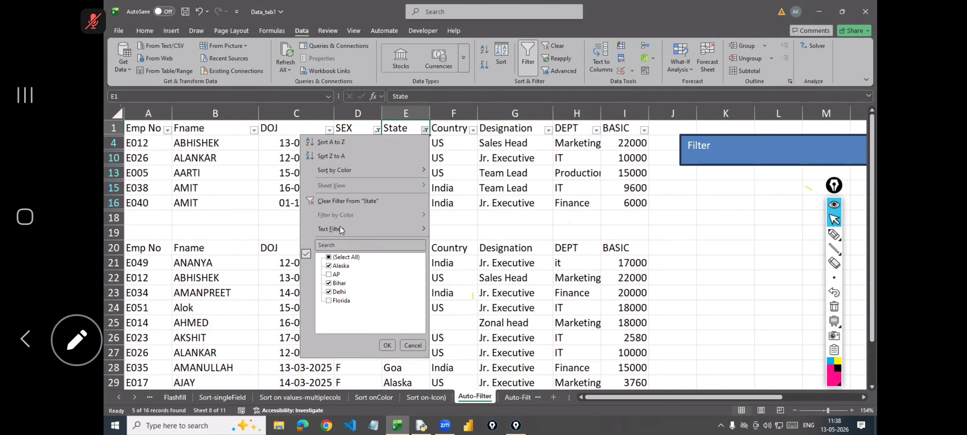
click(349, 200)
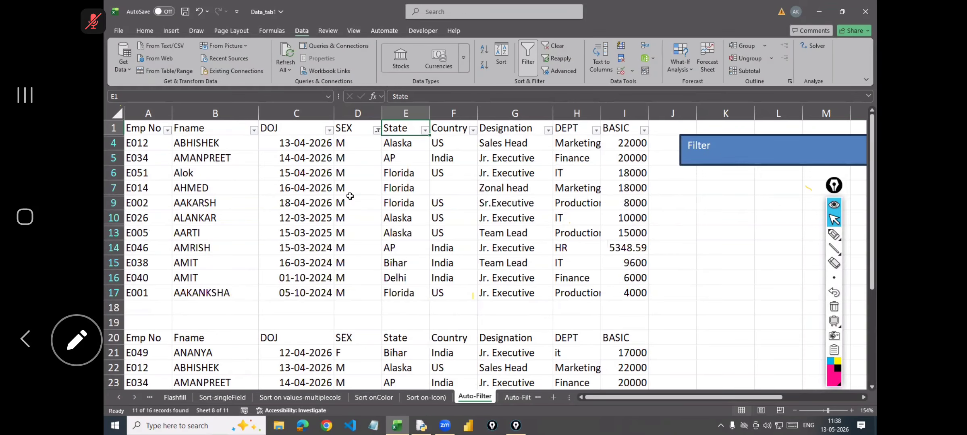
click(528, 55)
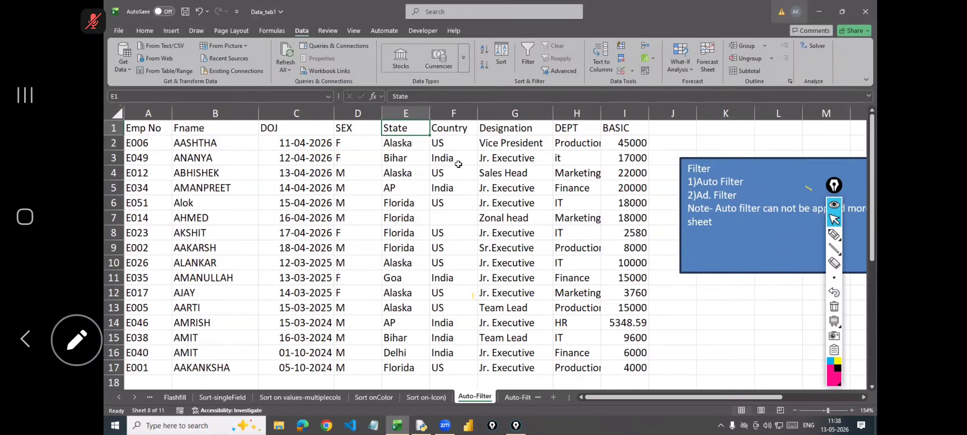
click(528, 57)
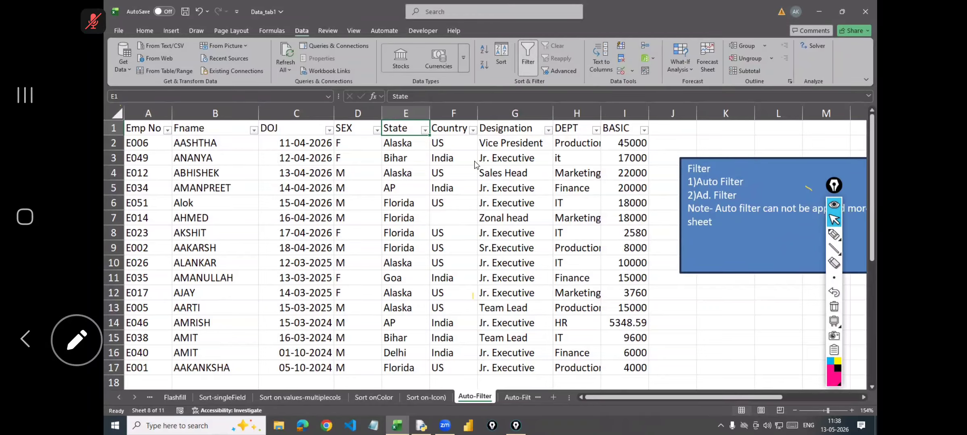
Examine the filter choices offered for the SEX and BASIC columns without applying any.
click(377, 129)
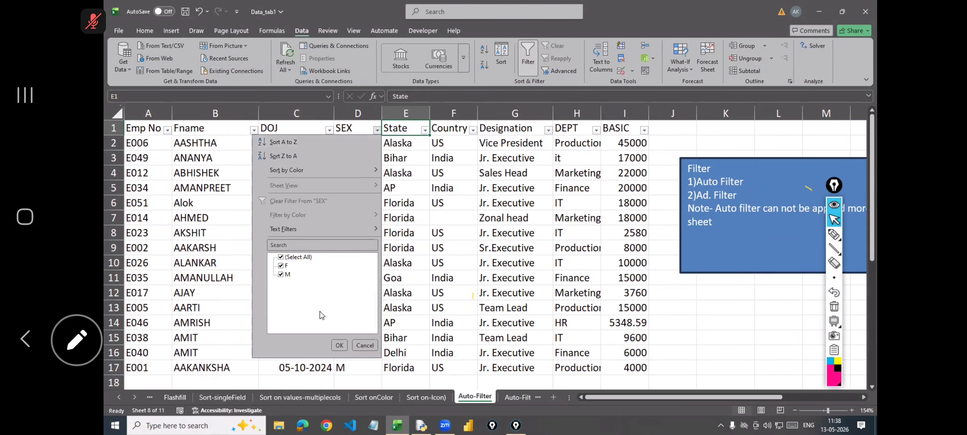
click(523, 196)
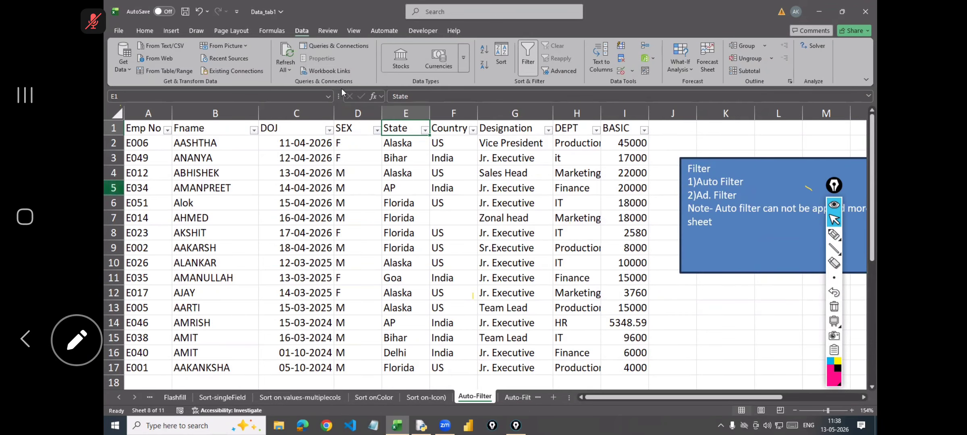
click(644, 129)
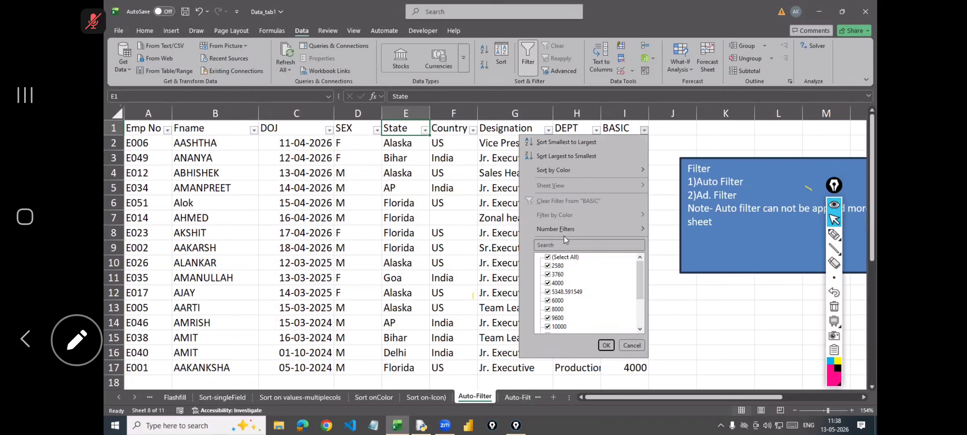
click(632, 345)
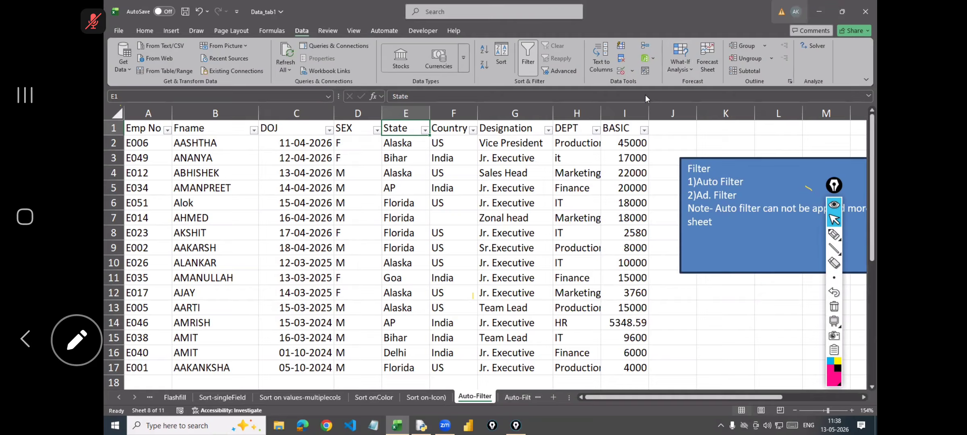
Try excluding 15000, 20000 and 45000 in the BASIC column's filter, reselect all values, and bring up its Number Filters choices.
click(644, 130)
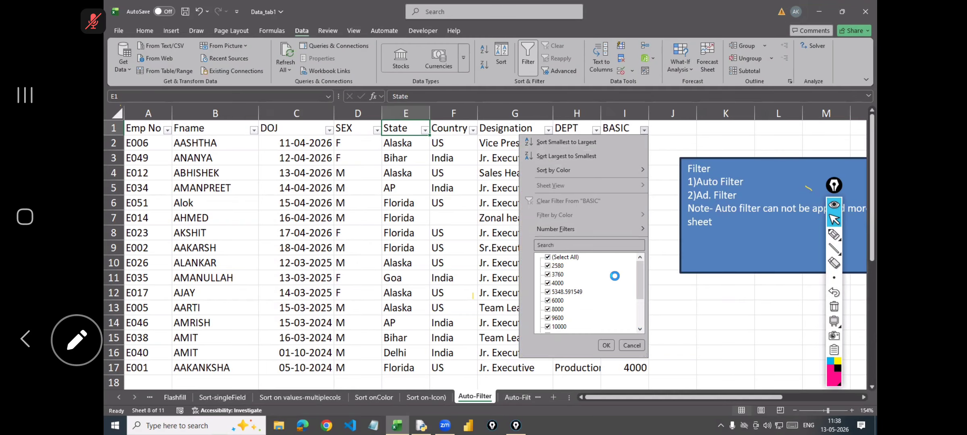
scroll(614, 279, down, 2)
click(549, 283)
click(549, 309)
click(549, 326)
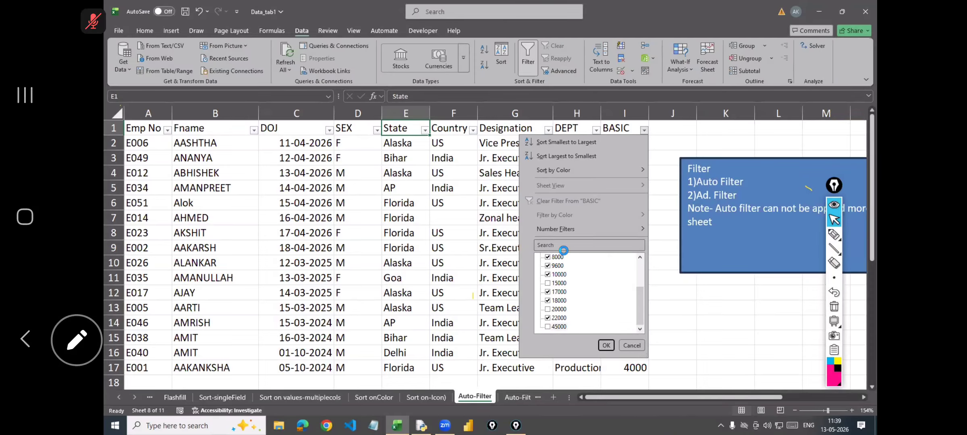
scroll(619, 282, up, 2)
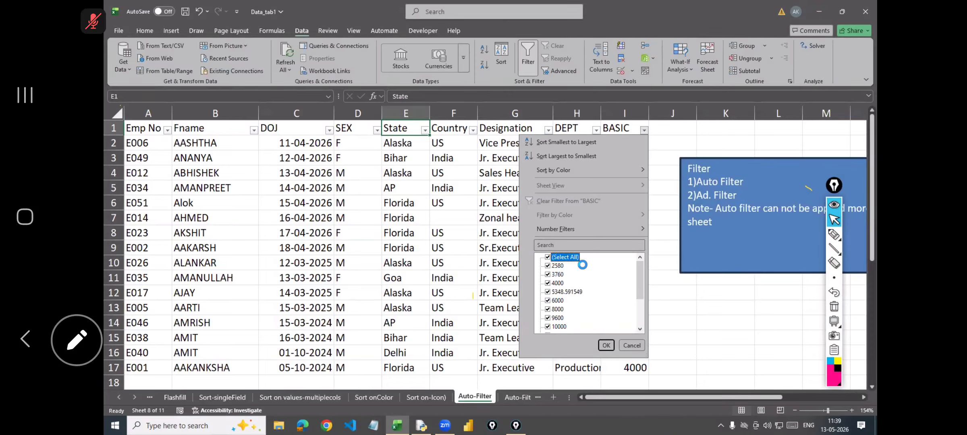
click(567, 229)
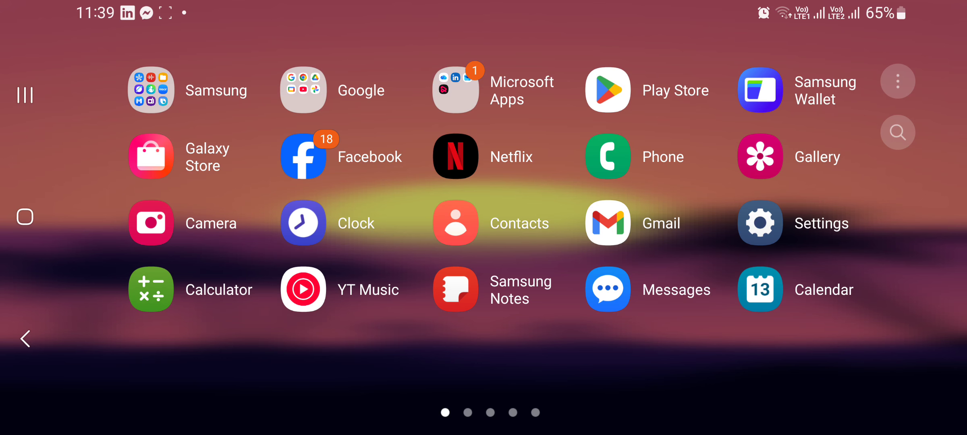
Close all recently used apps on the phone and acknowledge the meeting recording notice.
click(24, 95)
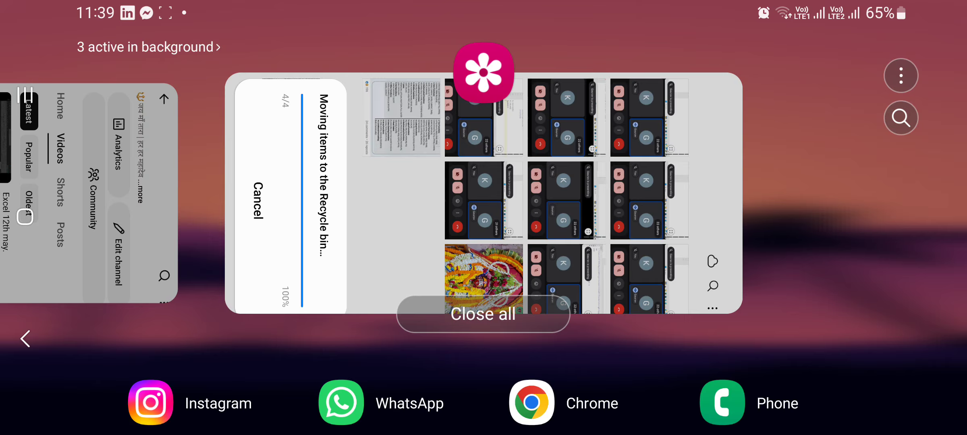
click(483, 314)
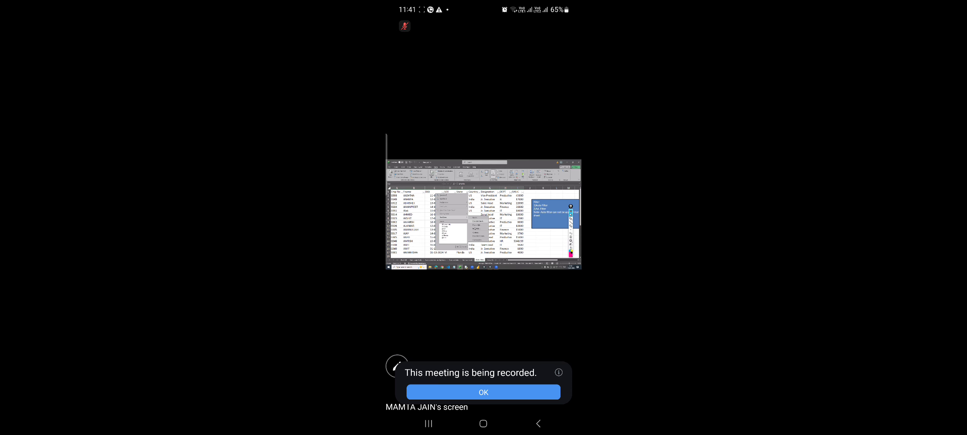
click(483, 392)
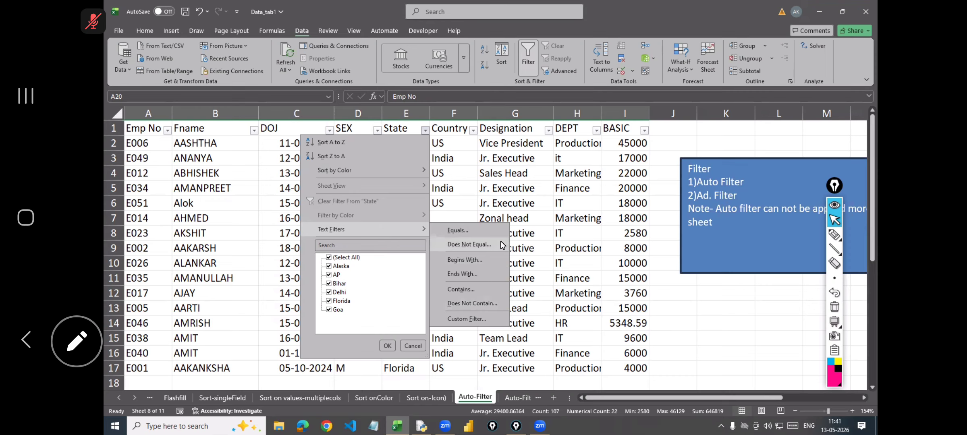
Dismiss the State column's filter choices and examine the Date Filters offered for the DOJ column.
click(329, 130)
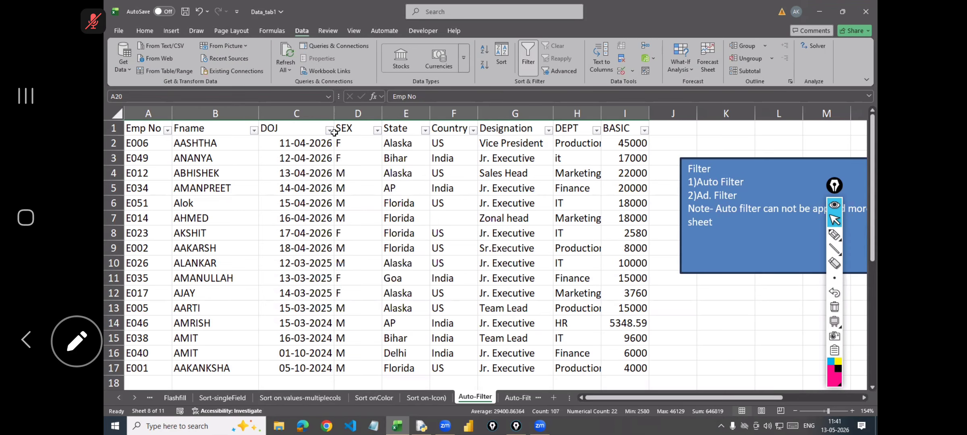
click(329, 130)
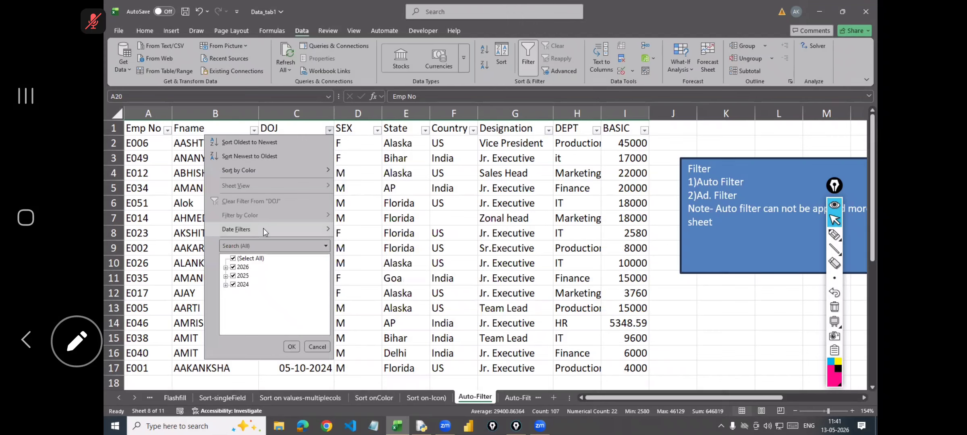
Try the Next Week date filter on the DOJ column and clear the filter from that column.
mouse_move(263, 228)
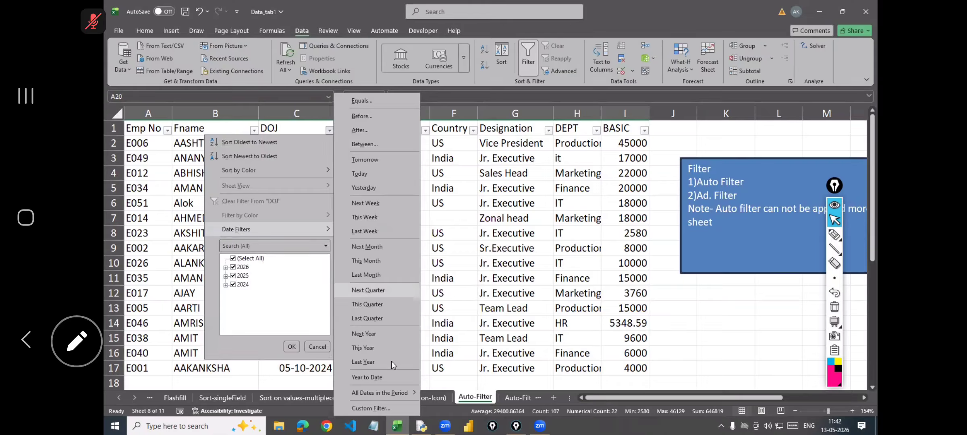
click(365, 203)
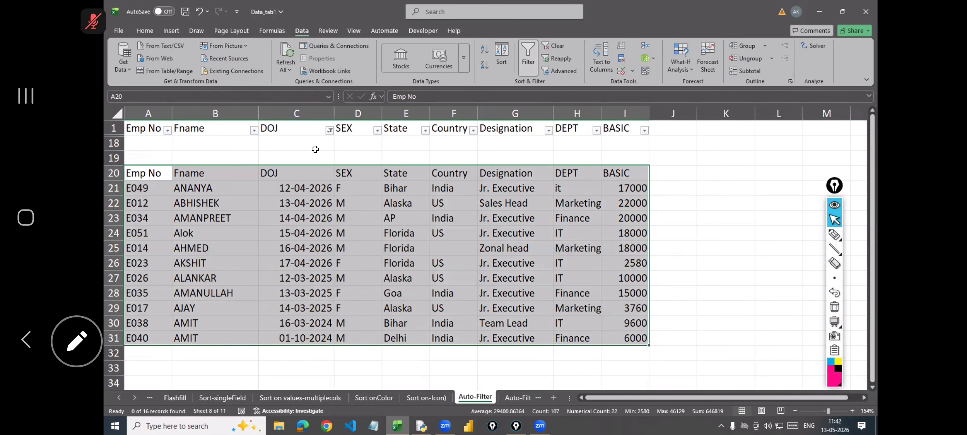
click(329, 131)
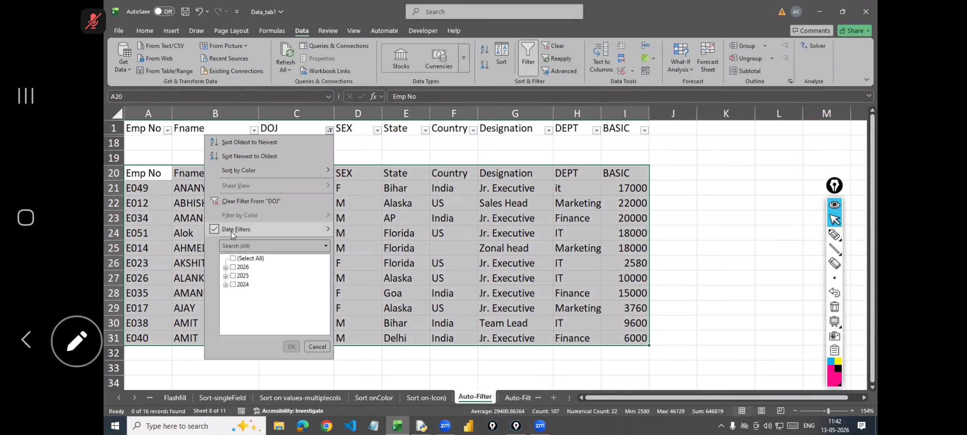
mouse_move(229, 227)
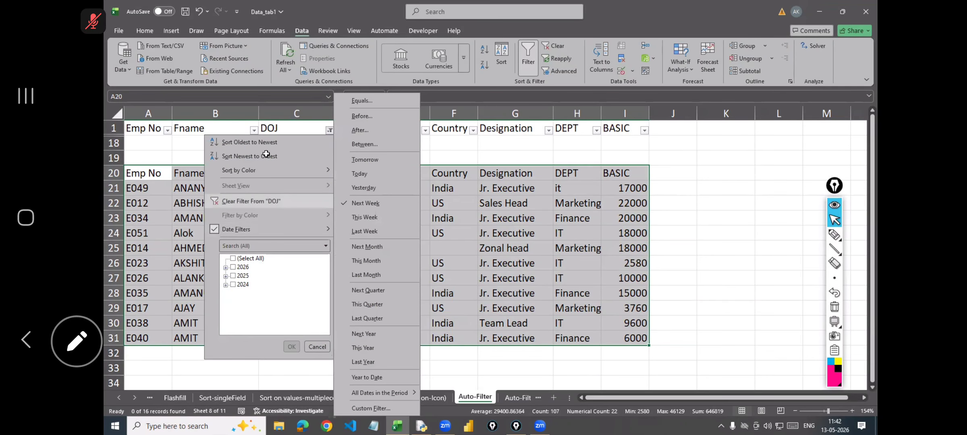
click(257, 201)
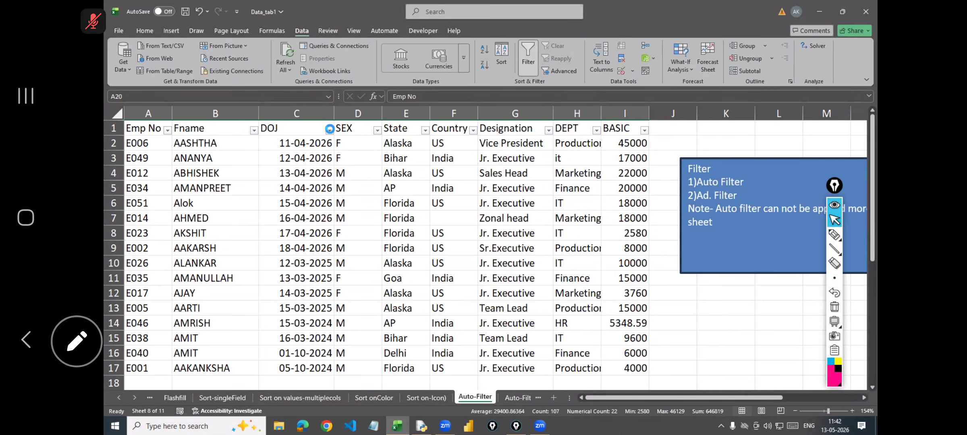
Filter the DOJ column to Last Month and save the workbook.
click(329, 130)
mouse_move(252, 232)
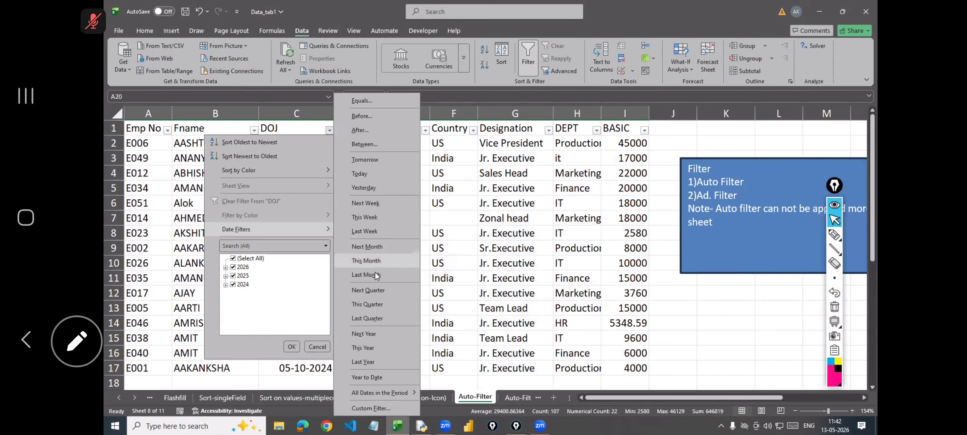
click(372, 273)
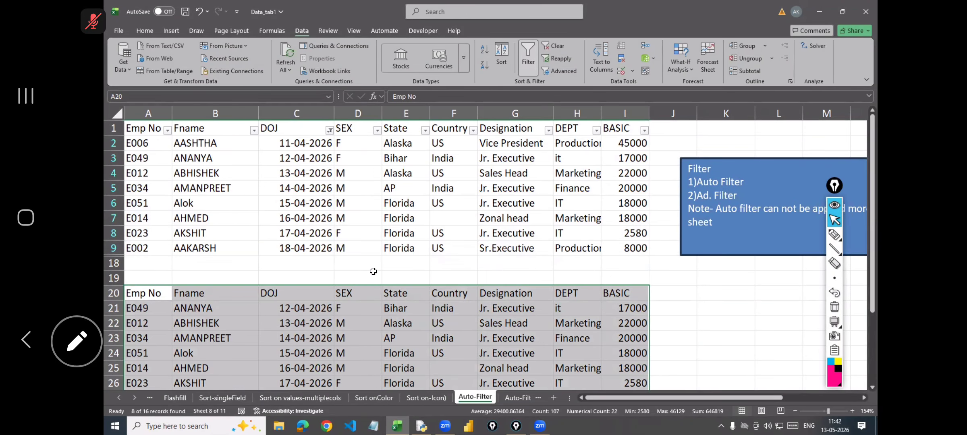
click(684, 320)
key(ctrl+s)
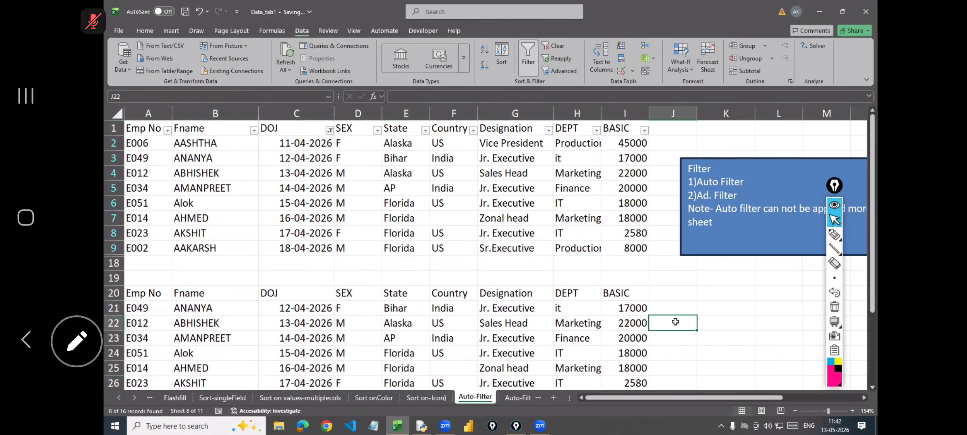
Examine the Auto-Filter 2 sheet and the advanced filter criteria and result tables on the Ad-filter2 (2) sheet.
key(ctrl+Page_Down)
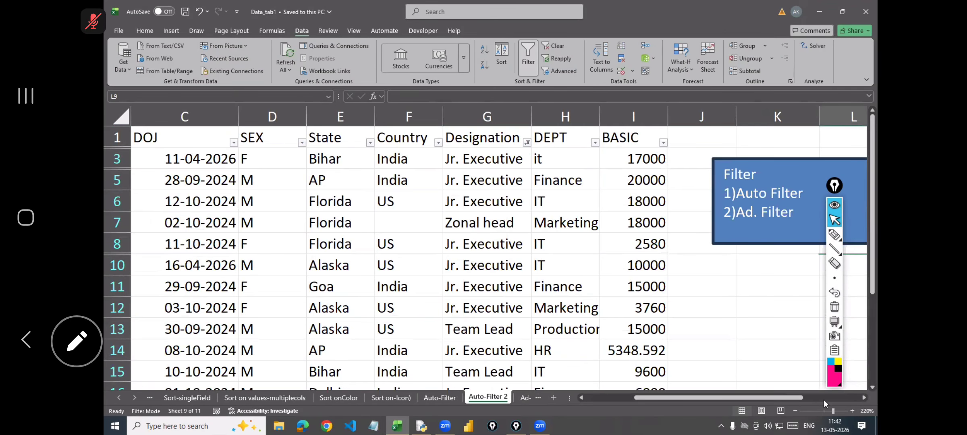
drag(829, 409, 827, 411)
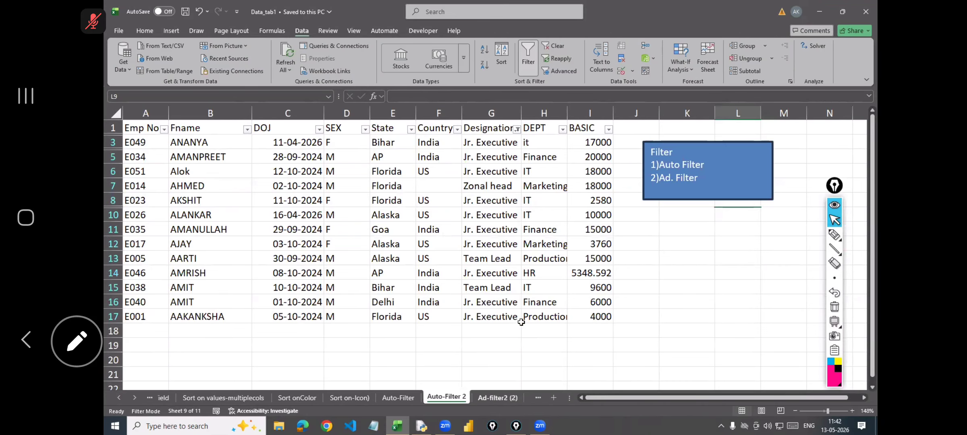
key(ctrl+Page_Down)
click(144, 30)
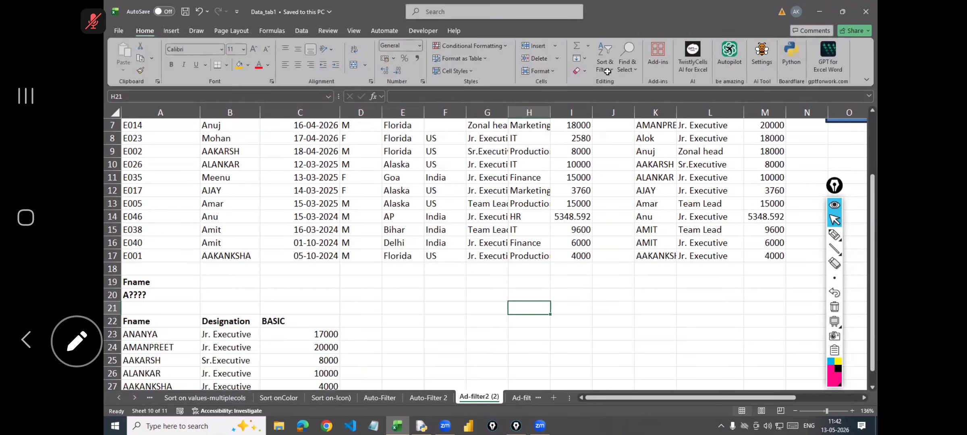
click(605, 65)
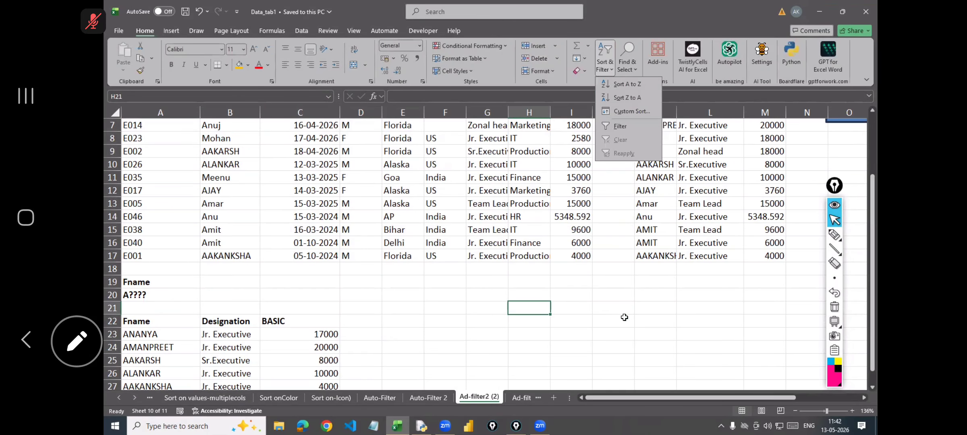
click(620, 314)
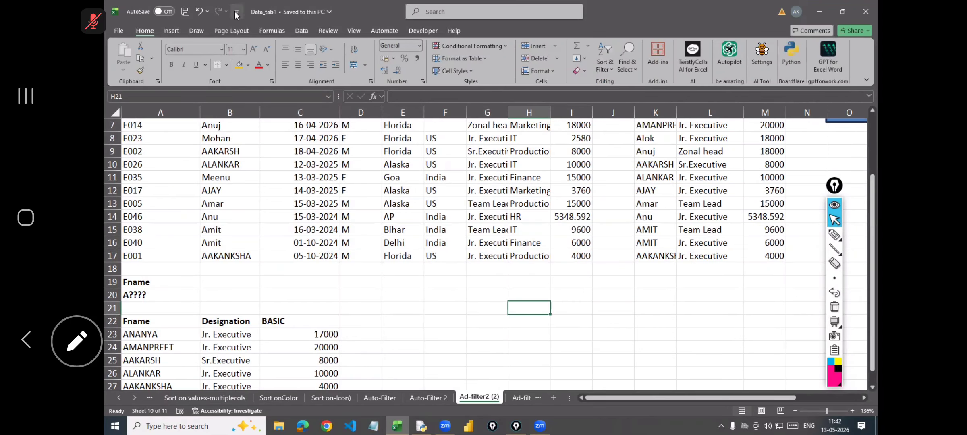
click(303, 31)
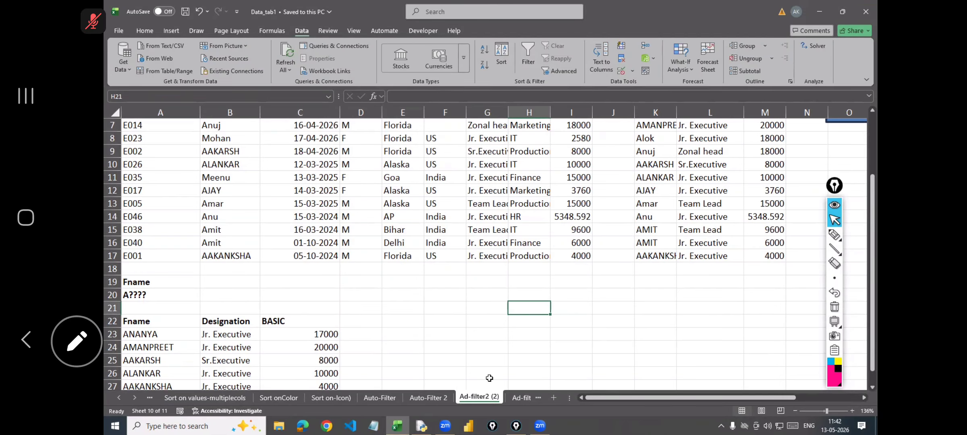
drag(765, 398, 831, 398)
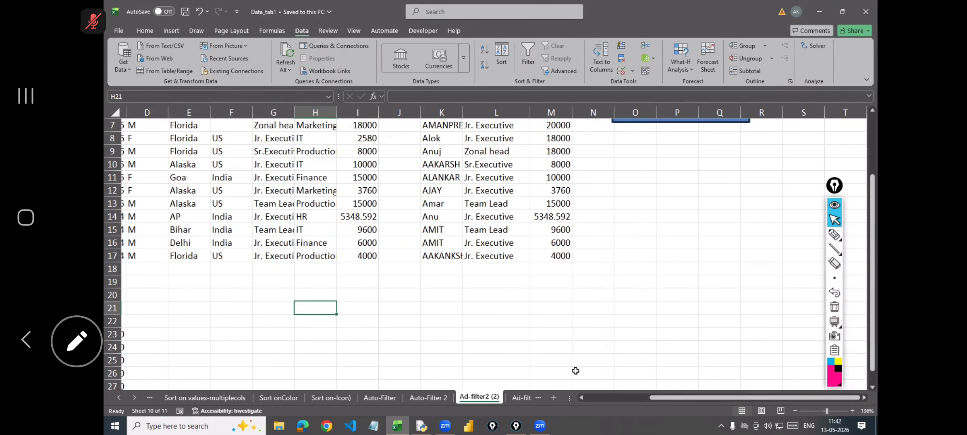
click(603, 398)
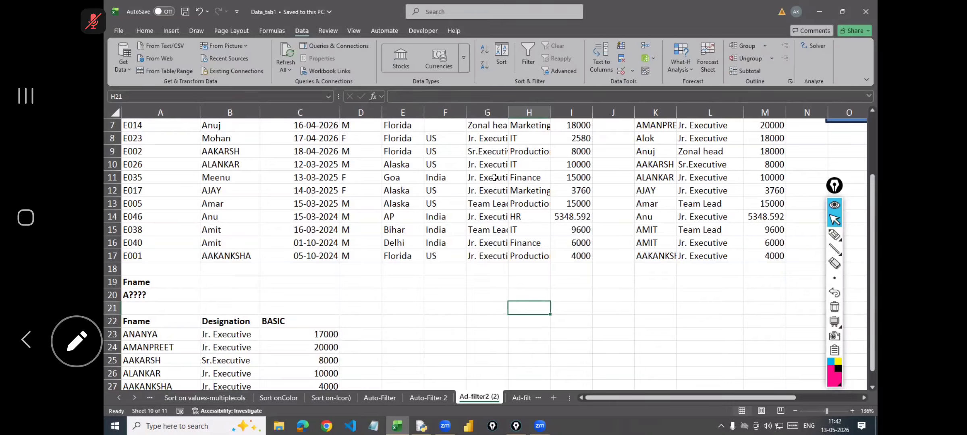
scroll(303, 178, up, 2)
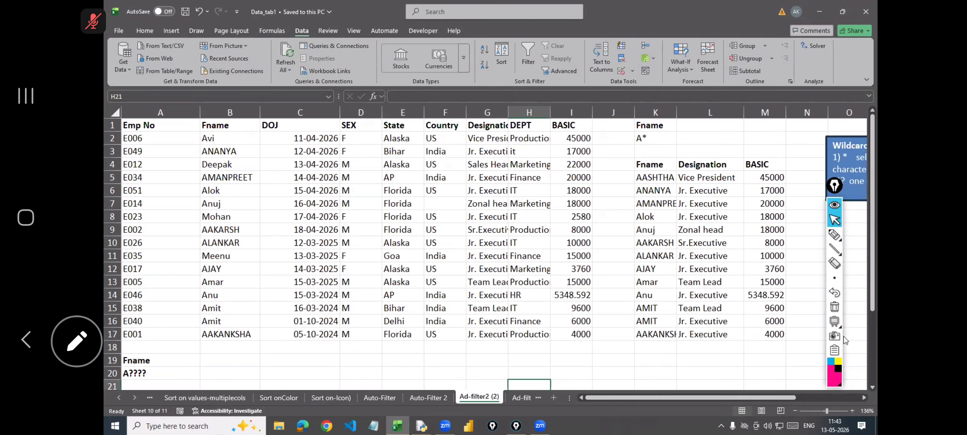
click(824, 411)
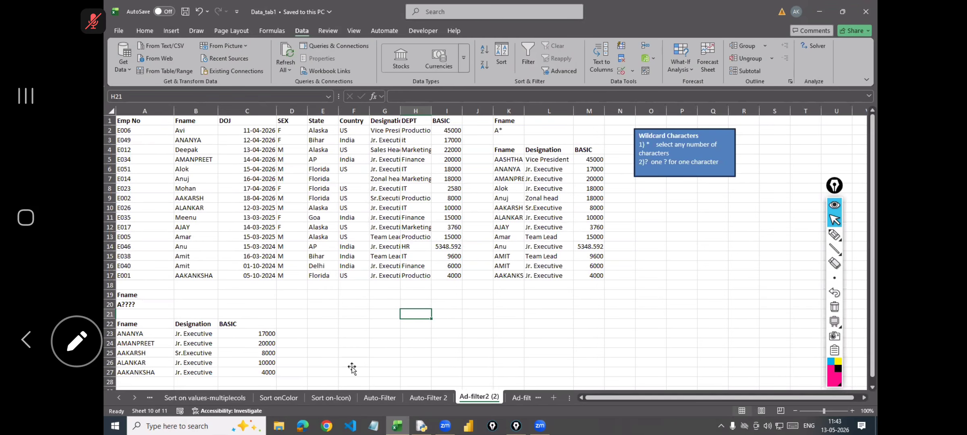
Check the Ad-filter-result (2) sheet against the source data on the Ad-filter2 (2) sheet.
click(516, 397)
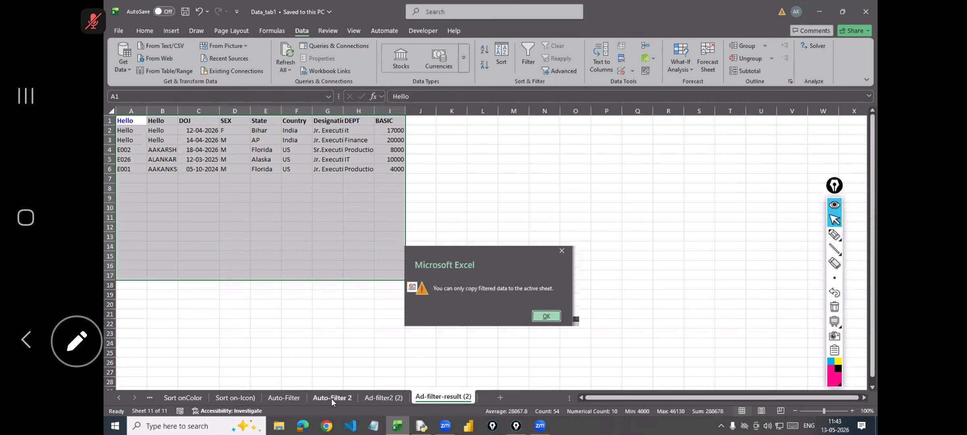
click(331, 398)
click(382, 398)
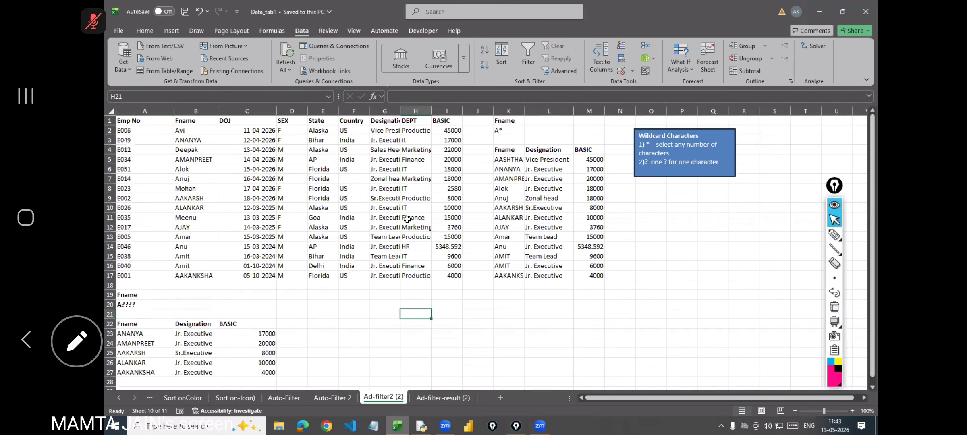
click(454, 394)
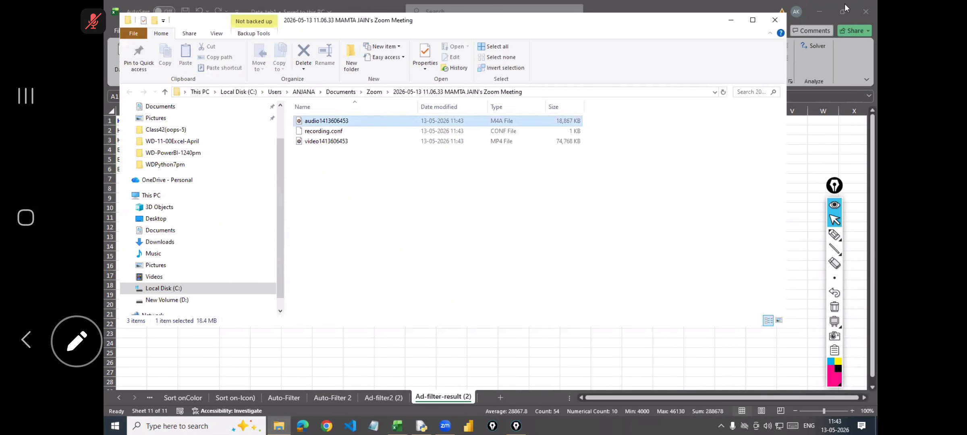
Close the Data_tab1 workbook and the Zoom recording folder window.
click(774, 20)
click(861, 8)
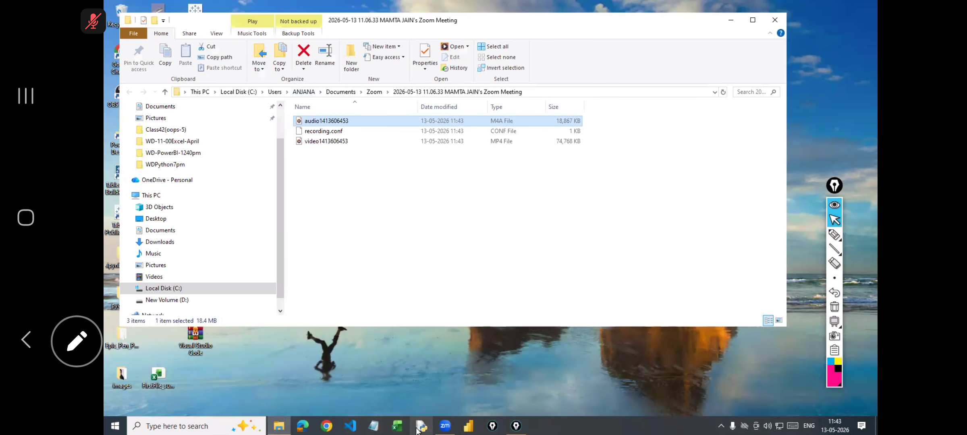
click(418, 427)
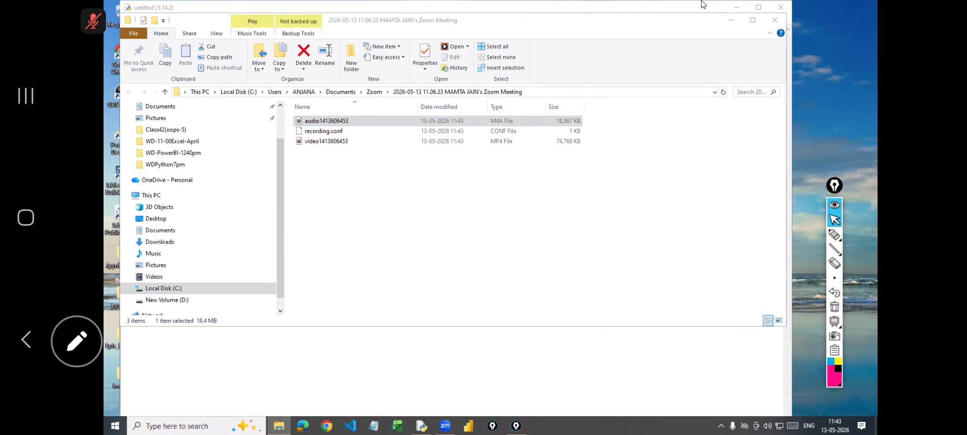
click(774, 20)
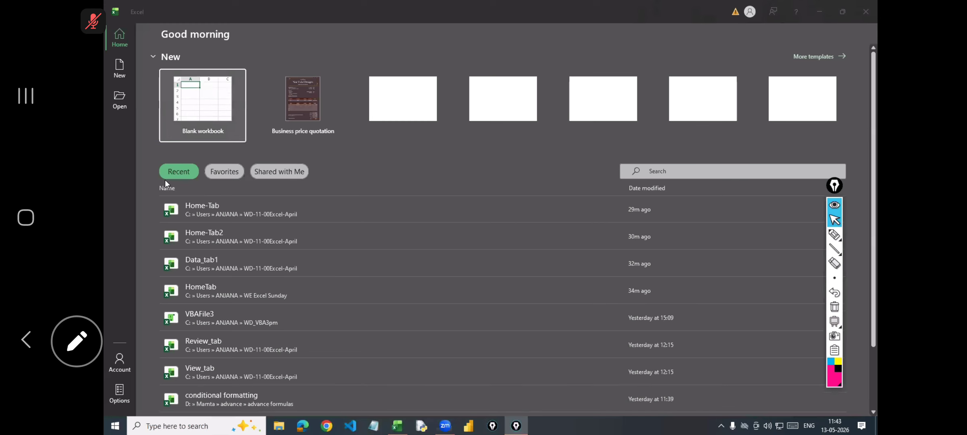
Open the recent Home-Tab workbook in Excel and go to its Ad-filter sheet.
click(199, 210)
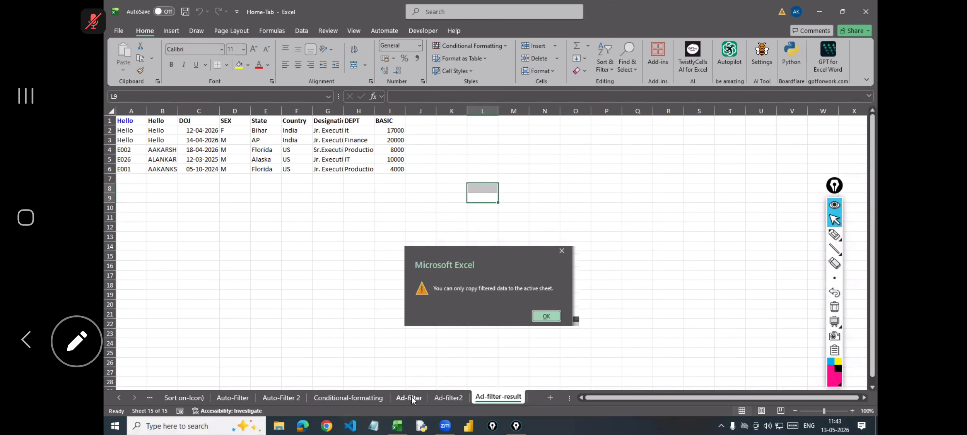
click(408, 397)
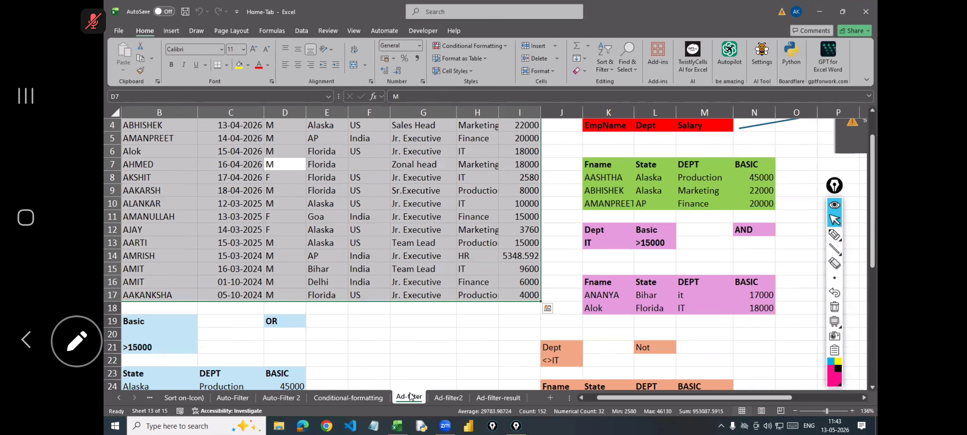
right_click(409, 396)
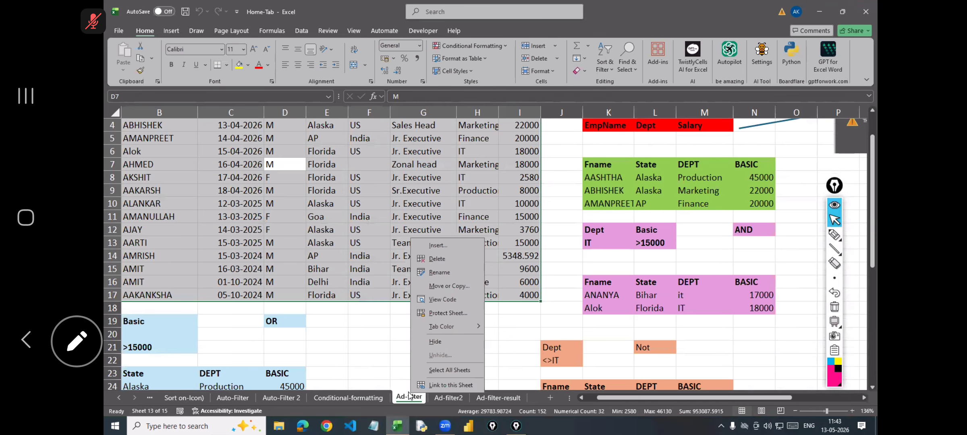
click(444, 285)
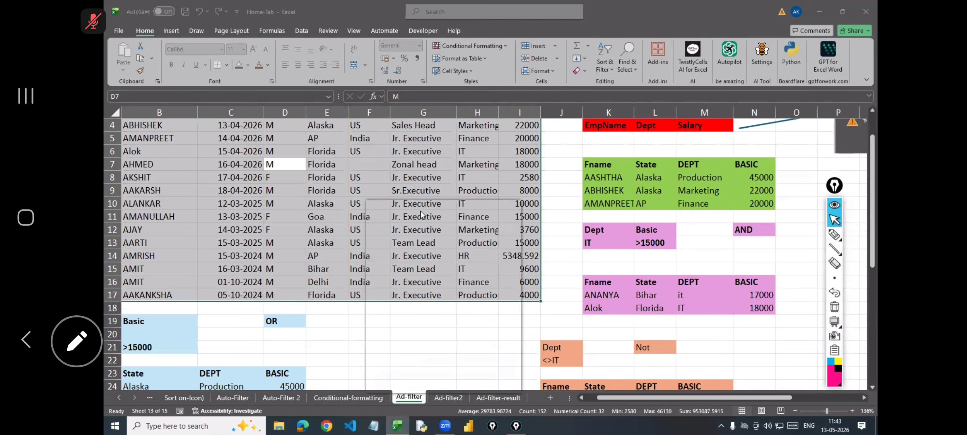
click(428, 247)
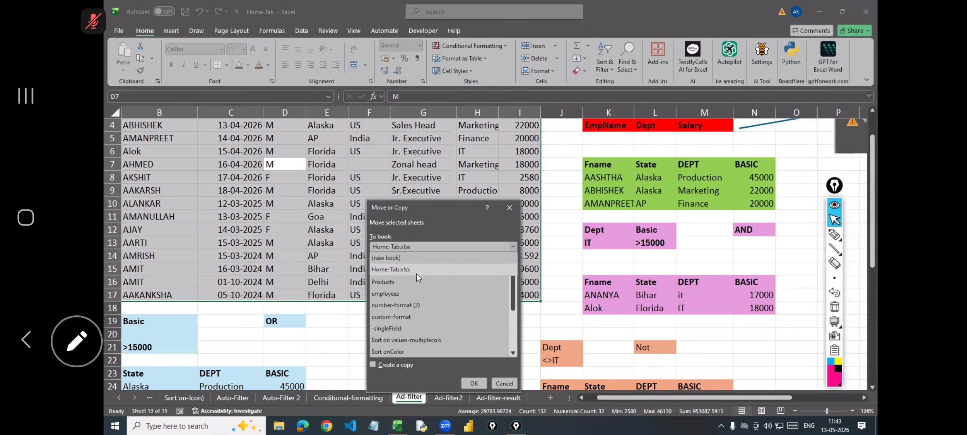
click(277, 206)
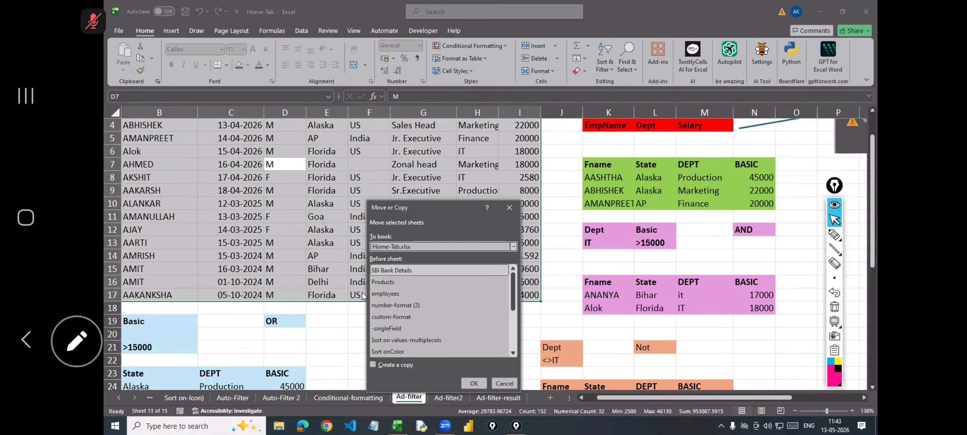
click(505, 384)
Open the Data_tab1 workbook alongside Home-Tab and return to the Home-Tab workbook.
click(117, 30)
key(Escape)
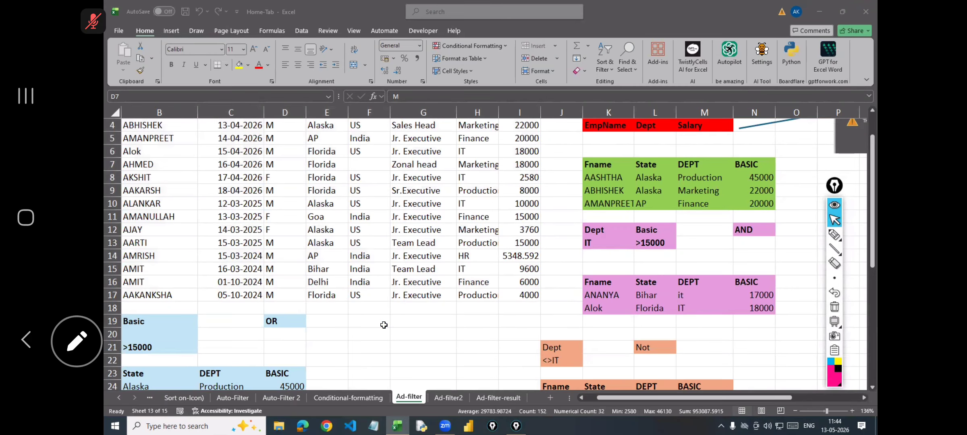
click(527, 233)
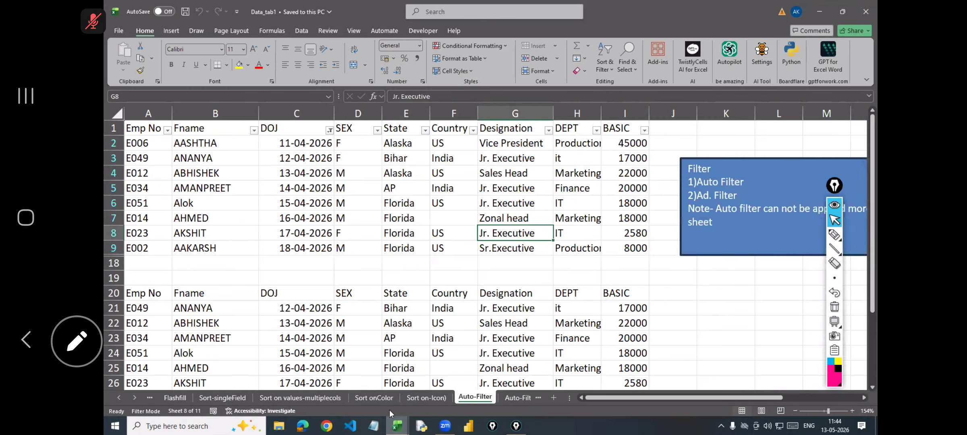
click(395, 424)
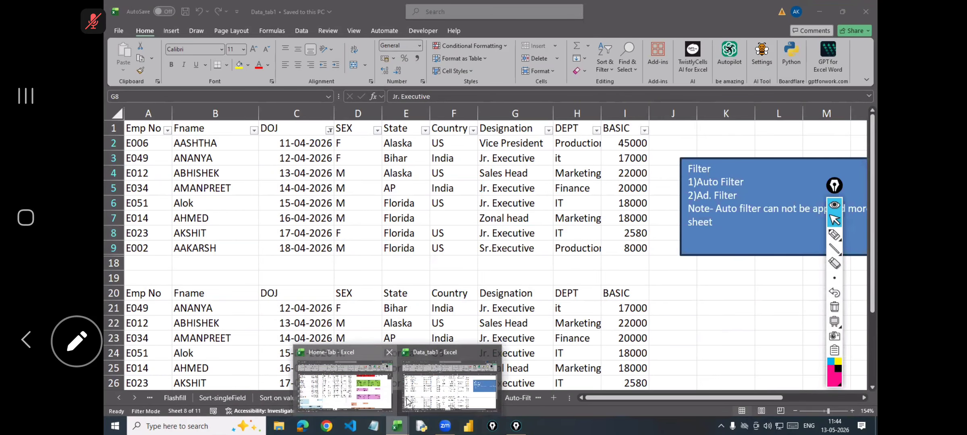
click(386, 399)
Copy the Ad-filter sheet from Home-Tab into the Data_tab1.xlsx workbook, placing the copy before the Auto-Filter 2 sheet.
right_click(407, 398)
key(Escape)
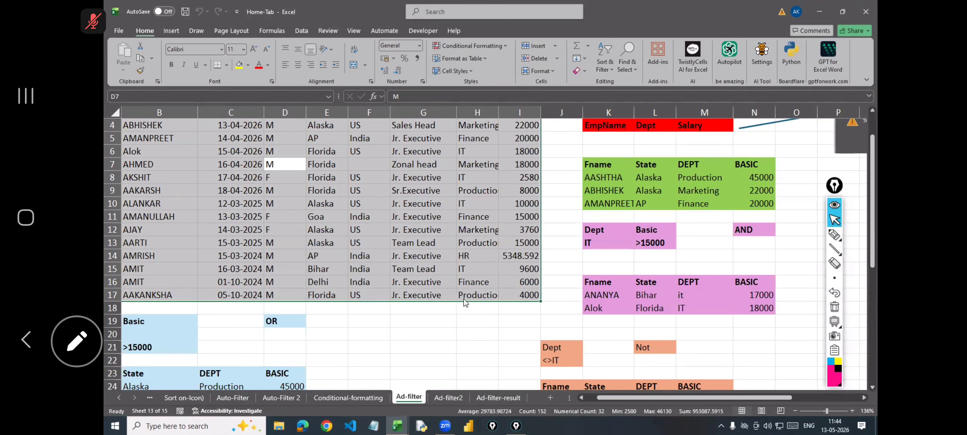
right_click(407, 397)
click(428, 308)
click(413, 252)
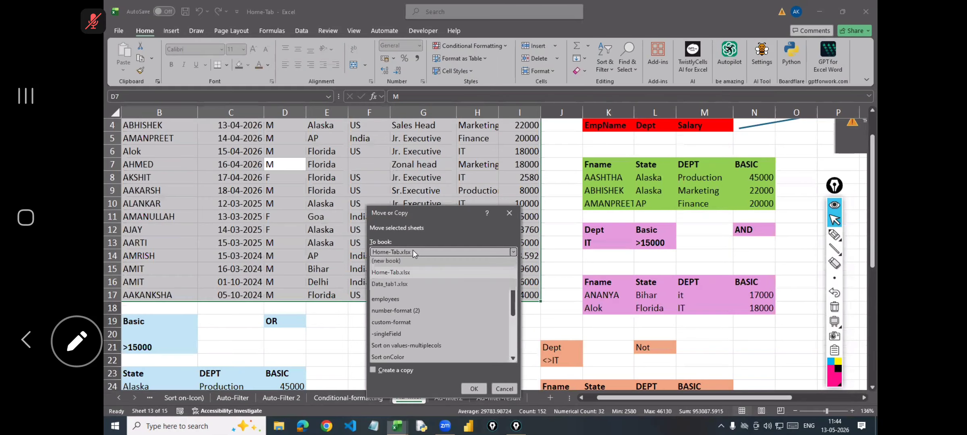
click(391, 285)
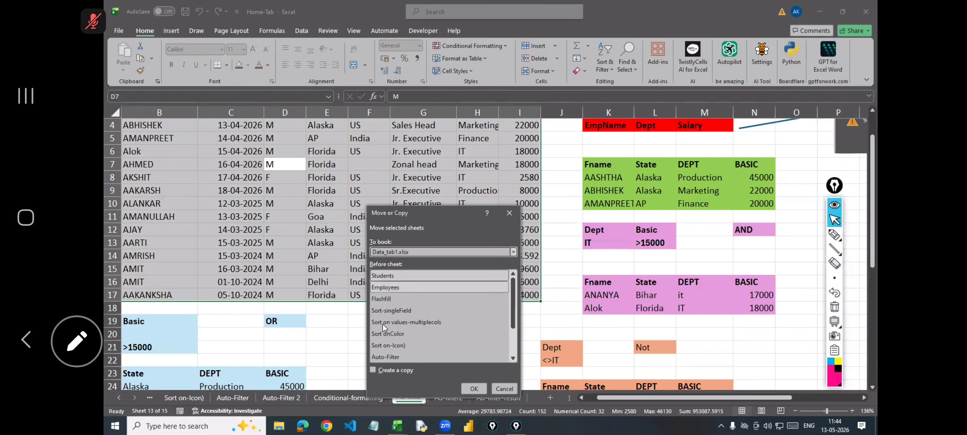
scroll(389, 340, down, 2)
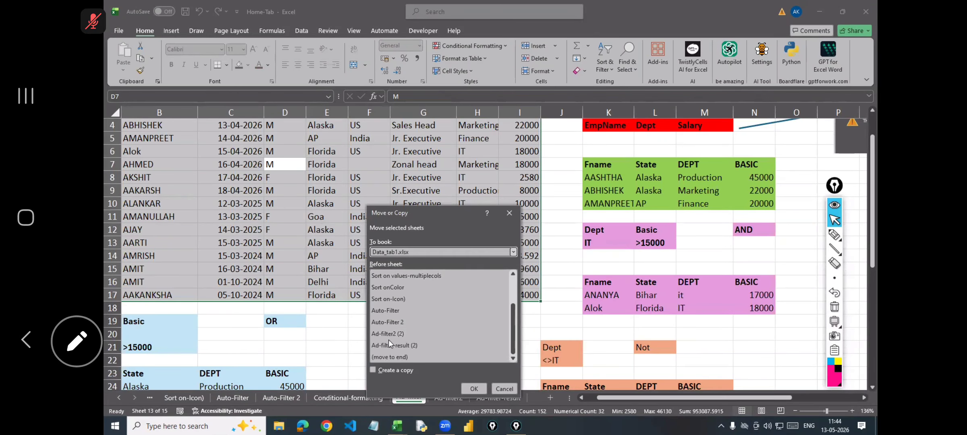
click(386, 336)
click(396, 321)
click(396, 370)
click(473, 388)
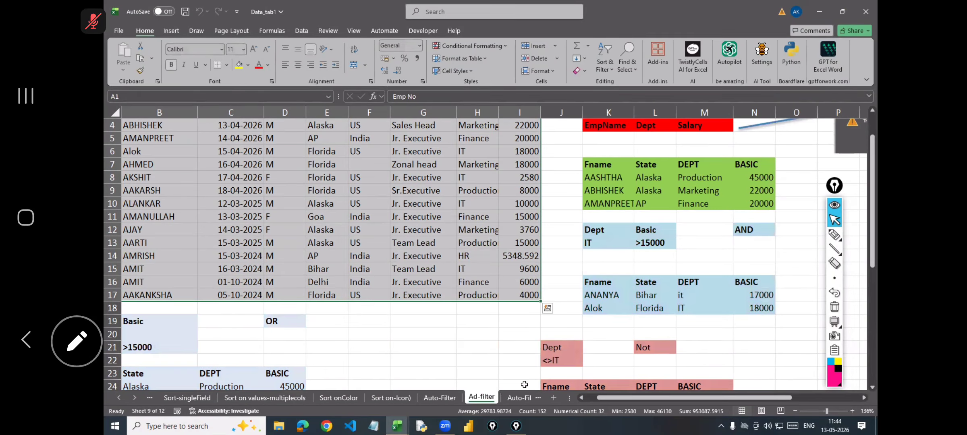
Close the Home-Tab workbook without saving its changes and save the Data_tab1 workbook.
click(400, 427)
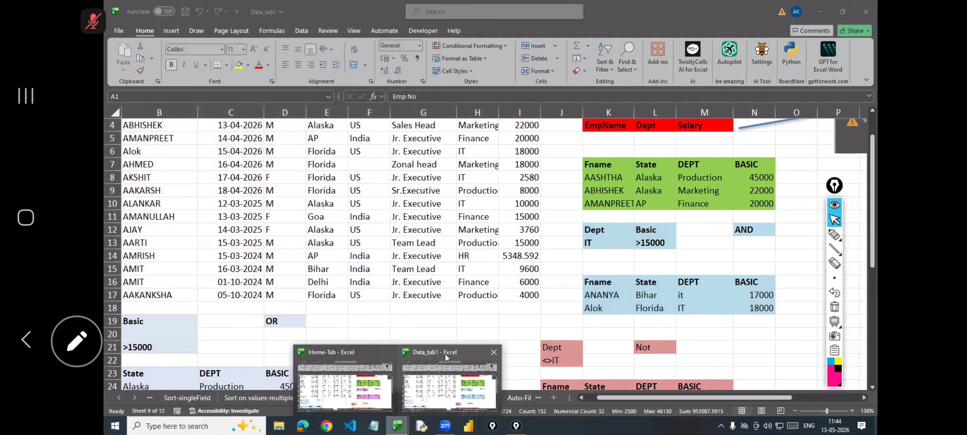
click(391, 352)
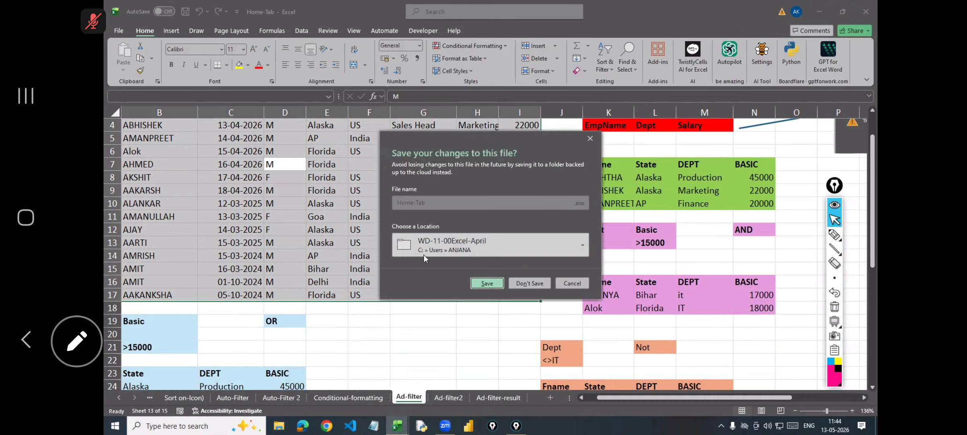
click(523, 284)
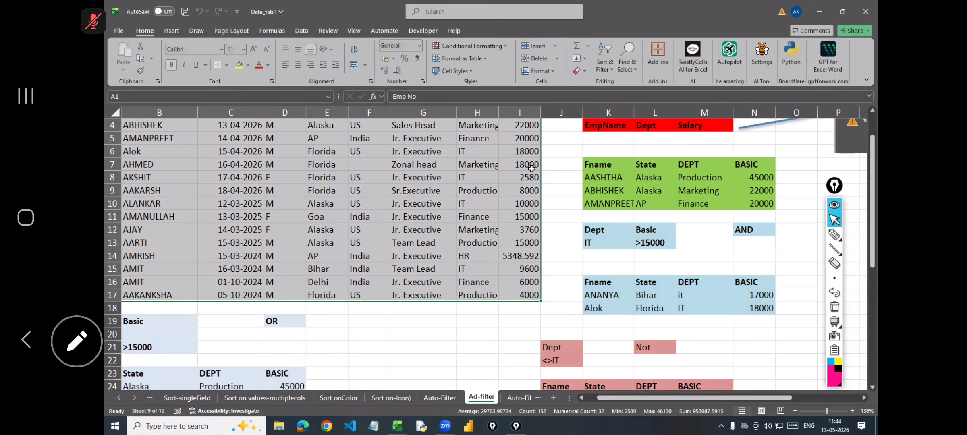
scroll(530, 164, up, 1)
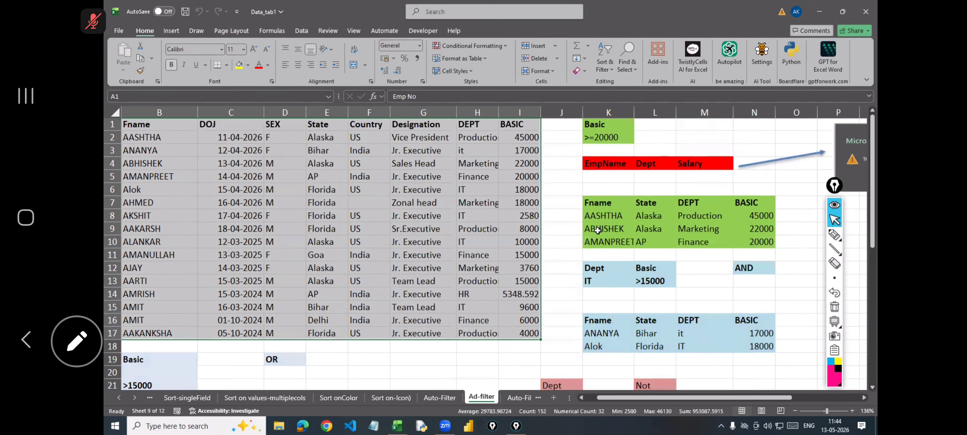
click(561, 190)
key(ctrl+s)
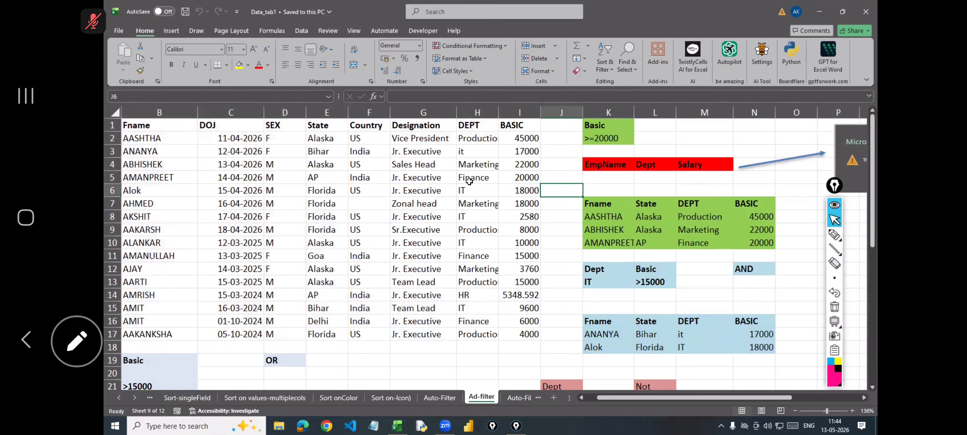
On the Auto-Filter sheet, filter the DEPT column to show only the it department.
click(433, 398)
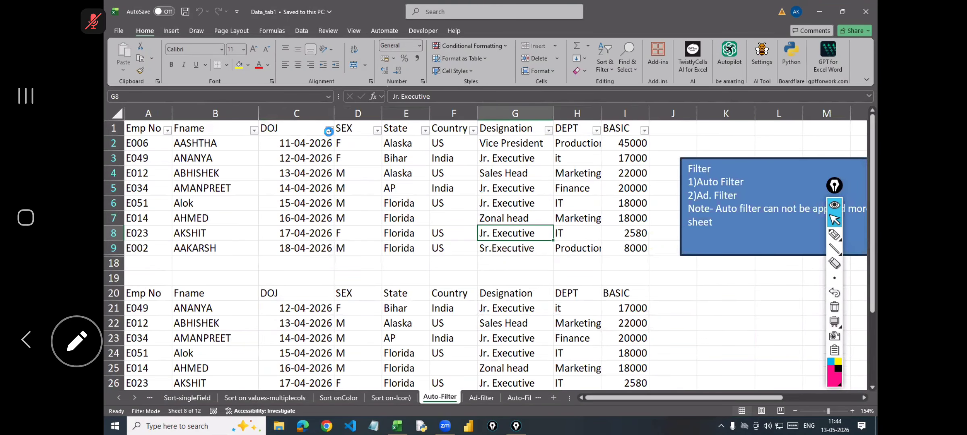
click(330, 130)
key(Escape)
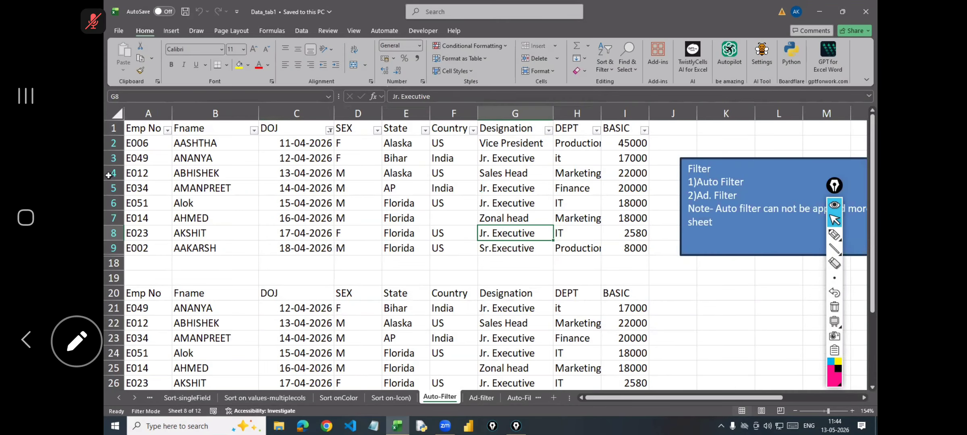
click(596, 130)
click(500, 257)
click(500, 275)
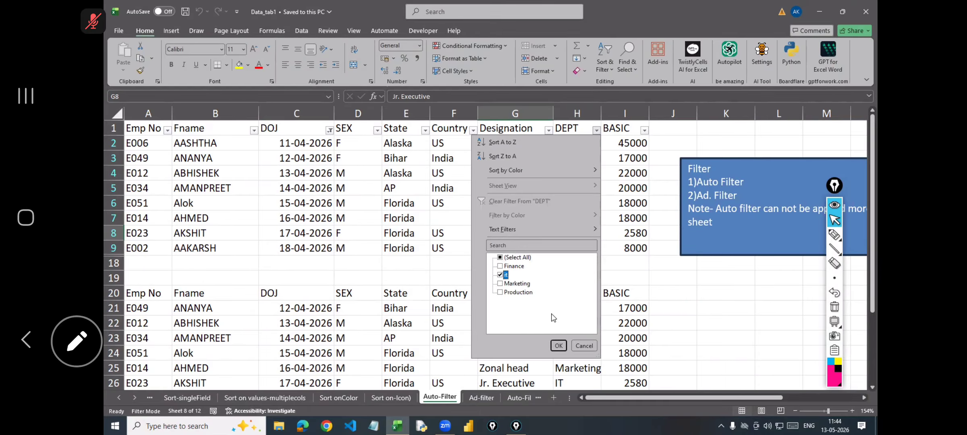
click(558, 345)
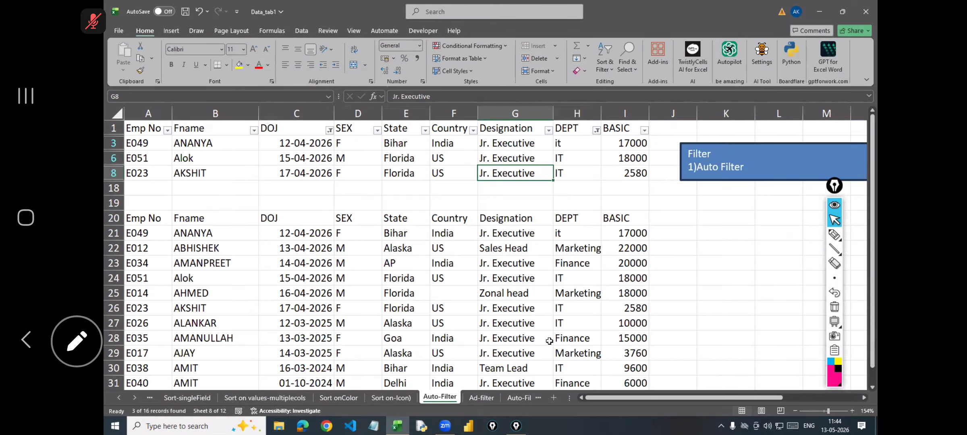
Clear the date filter from the DOJ column while keeping the DEPT filter.
click(329, 130)
click(233, 259)
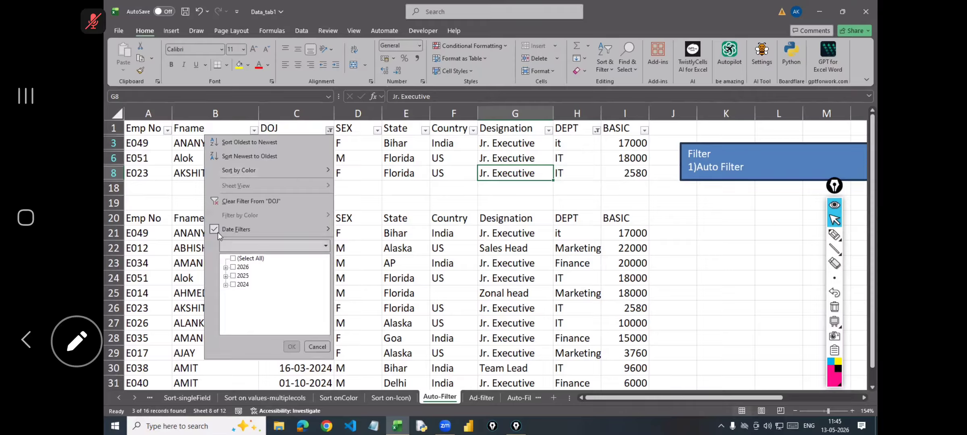
mouse_move(215, 228)
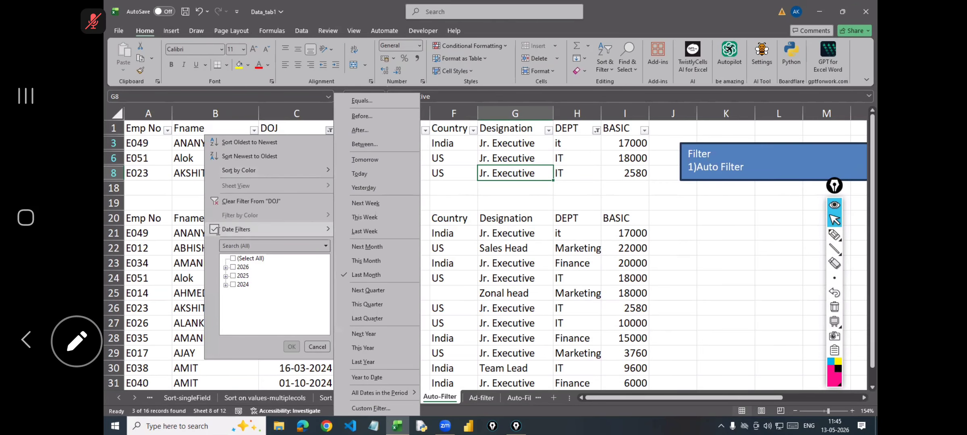
click(233, 201)
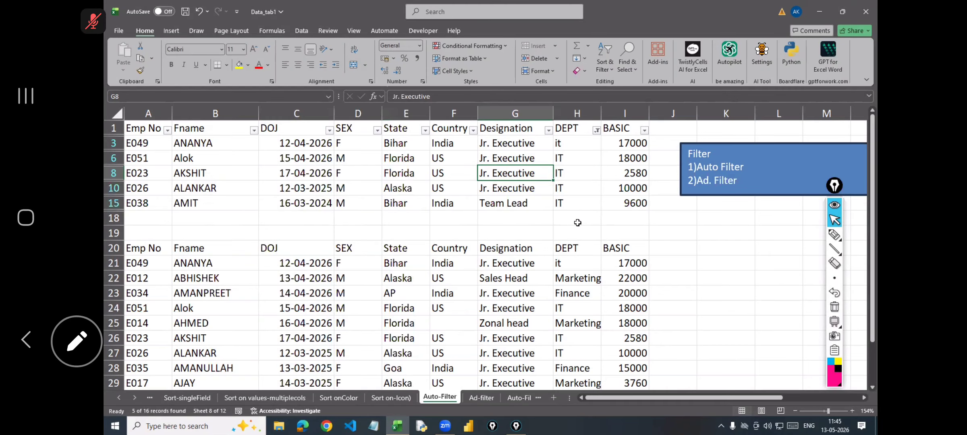
click(576, 222)
Compare the Ad-filter and Auto-Filter sheets and examine the Number Filters options for the BASIC column.
click(480, 397)
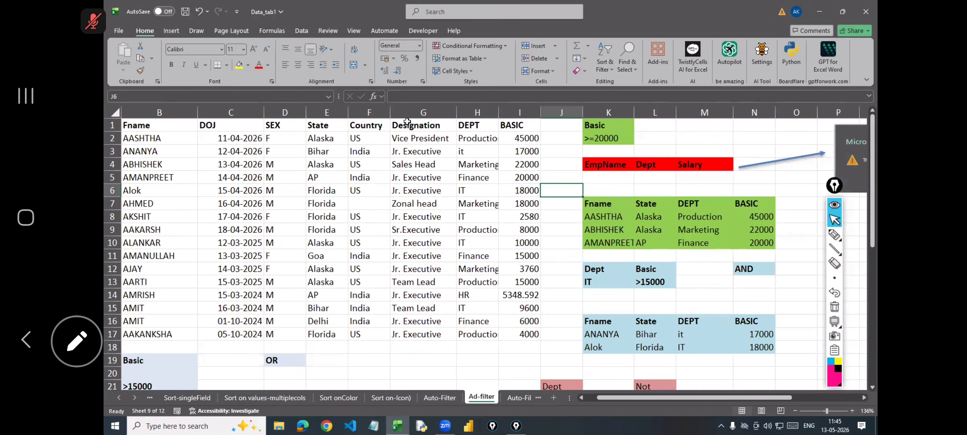
click(447, 397)
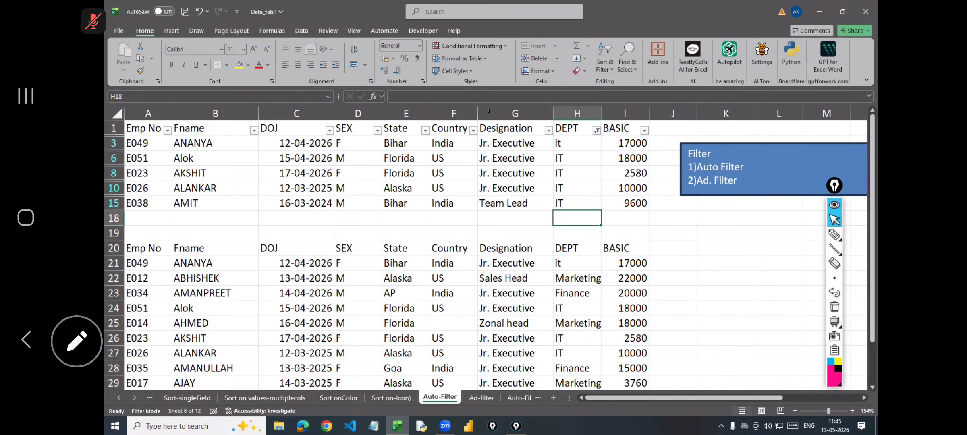
click(644, 131)
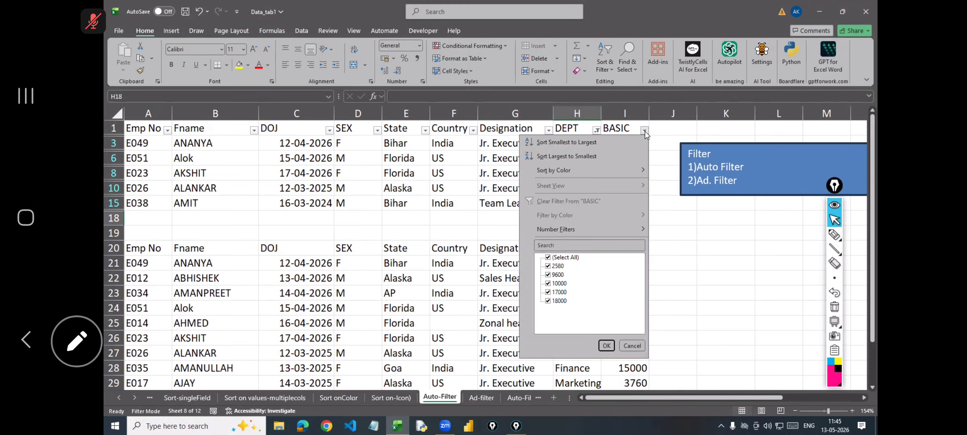
mouse_move(581, 229)
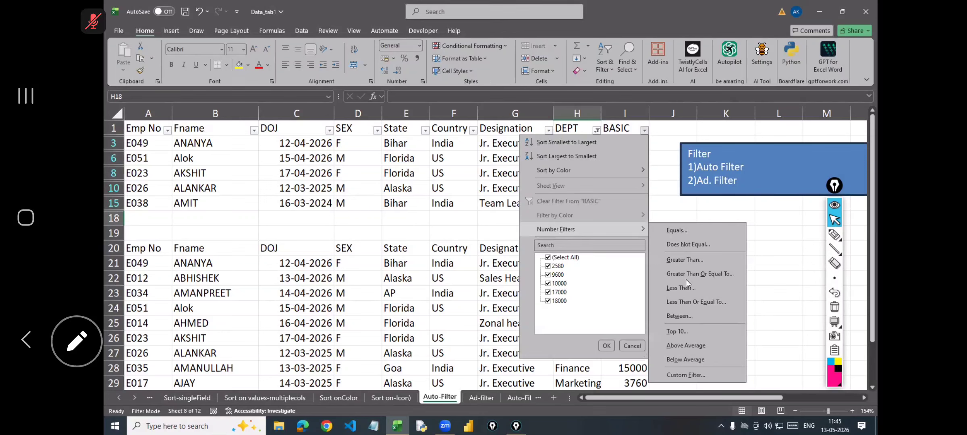
click(678, 200)
click(644, 130)
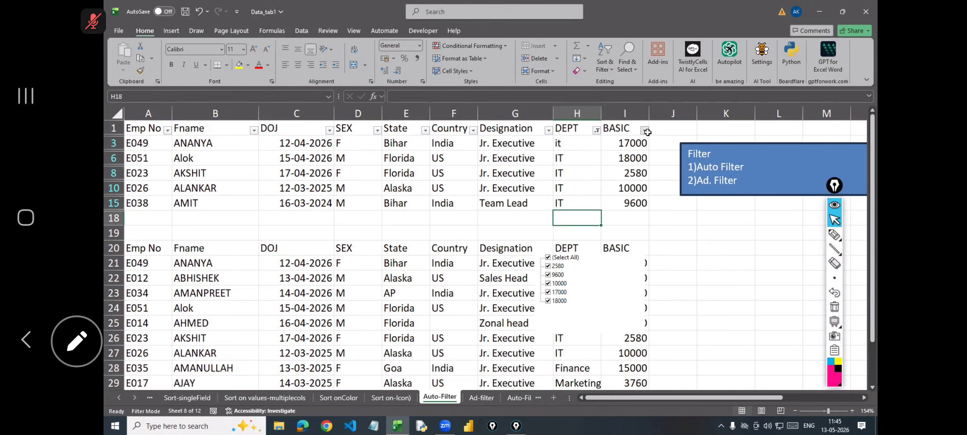
mouse_move(642, 228)
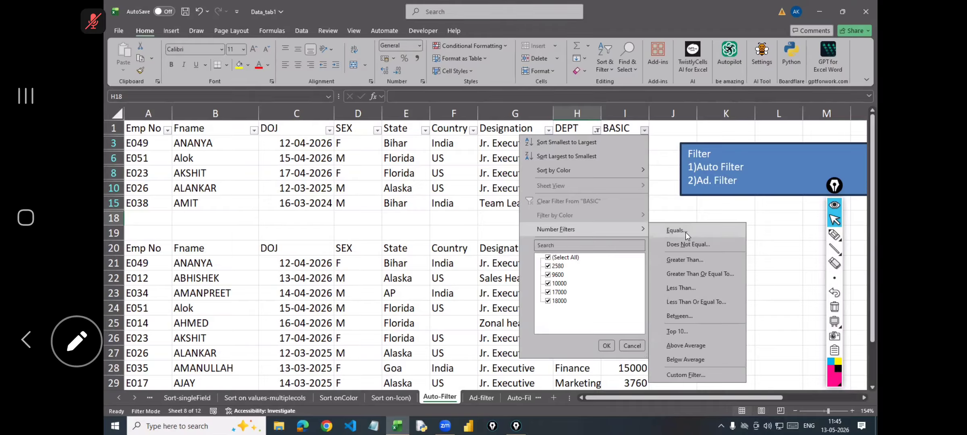
click(658, 318)
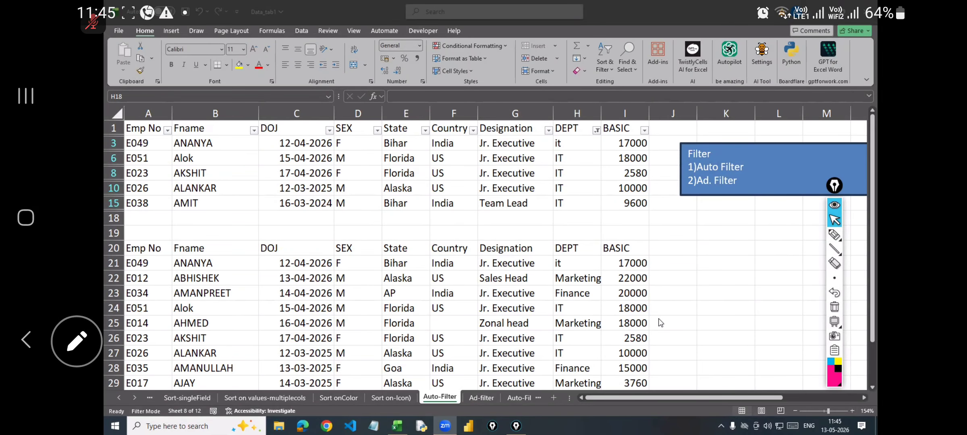
click(660, 322)
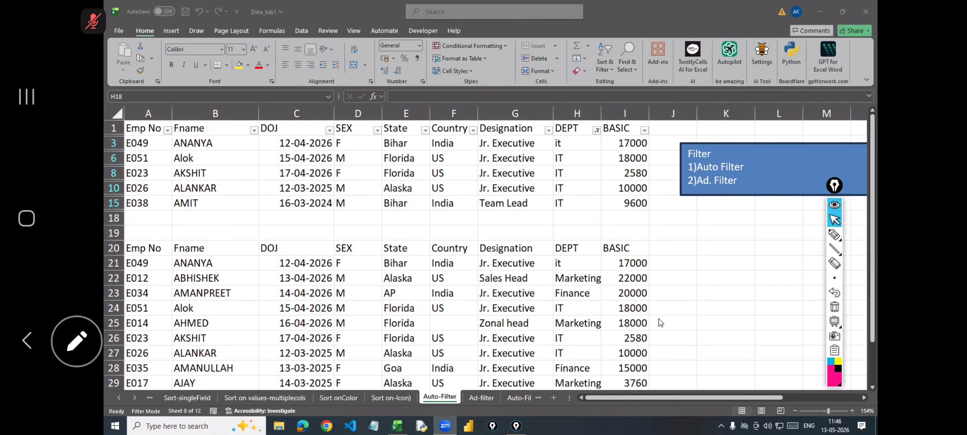
click(660, 323)
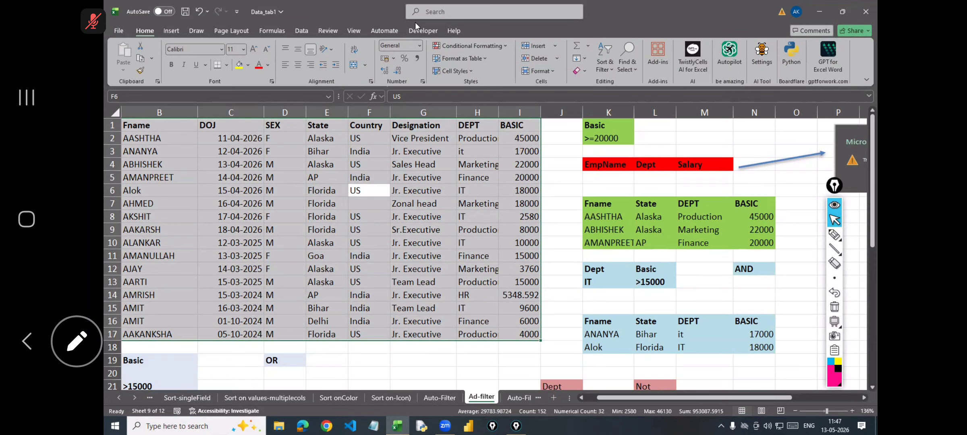
Start an Advanced Filter on the Ad-filter sheet's employee table, list range A1:I17, set to copy to another location.
click(302, 31)
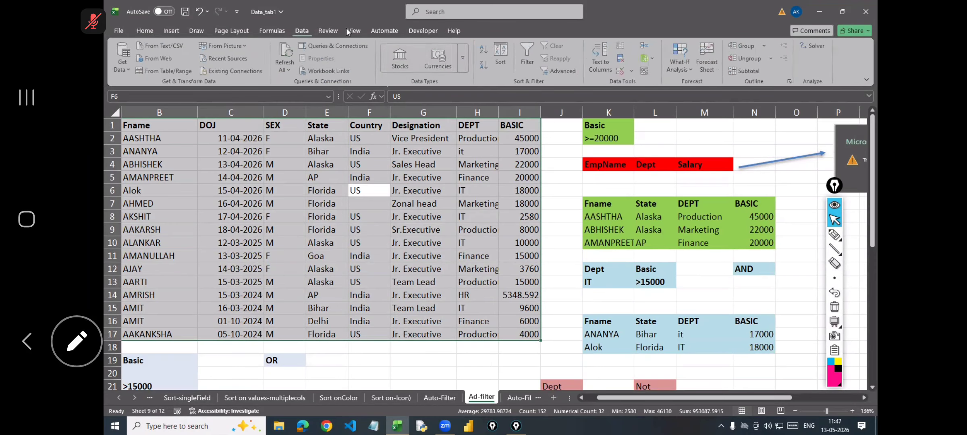
click(563, 71)
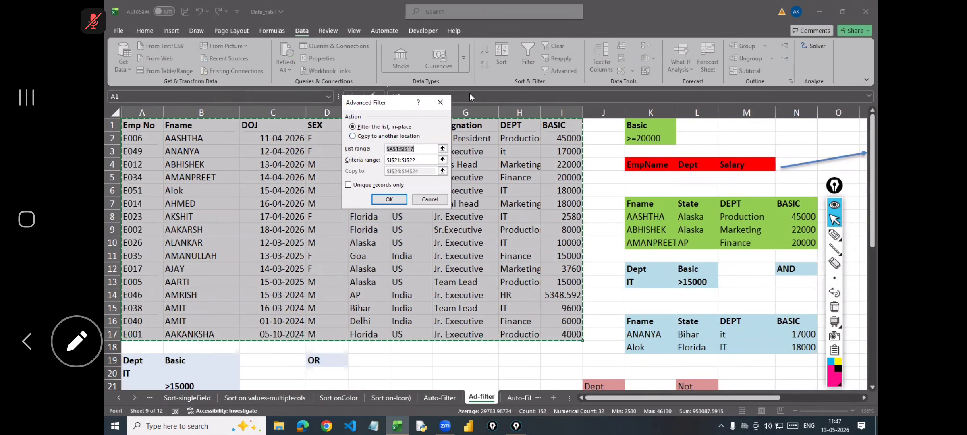
drag(404, 104, 579, 52)
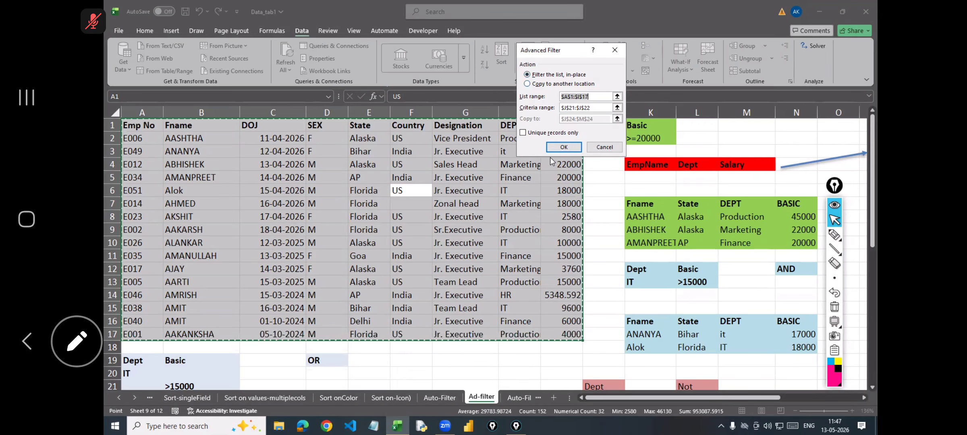
click(547, 87)
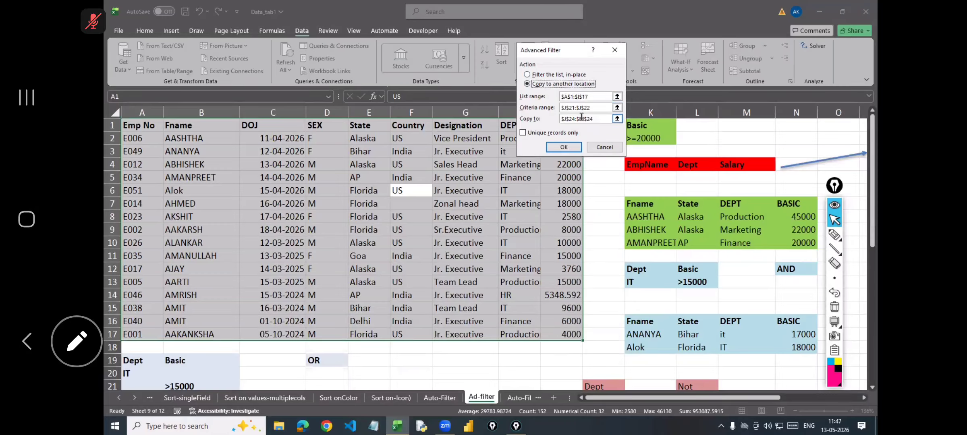
click(595, 96)
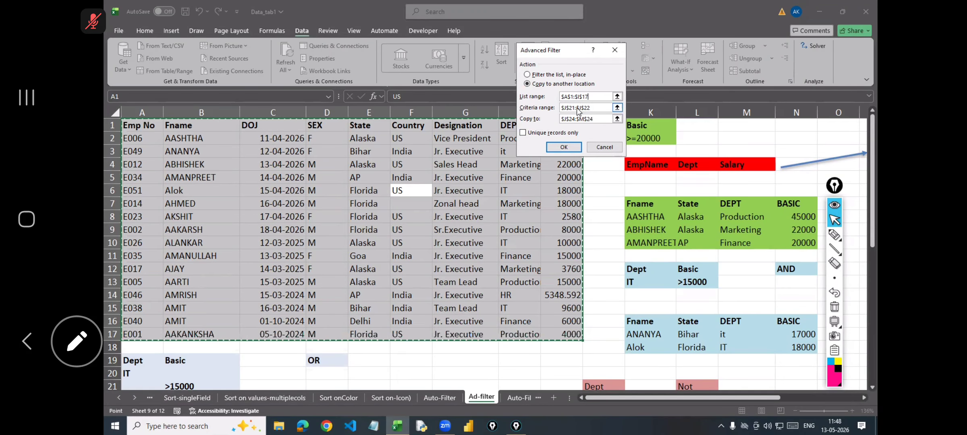
Try to run the Advanced Filter with =i2>=20000 as the criteria range and cell F20 as the copy destination.
scroll(578, 111, down, 1)
key(Tab)
key(BackSpace)
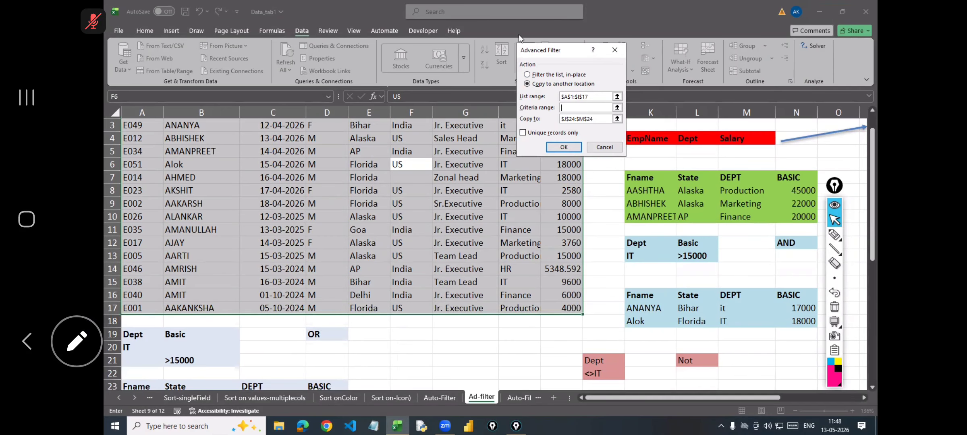
drag(575, 54, 435, 96)
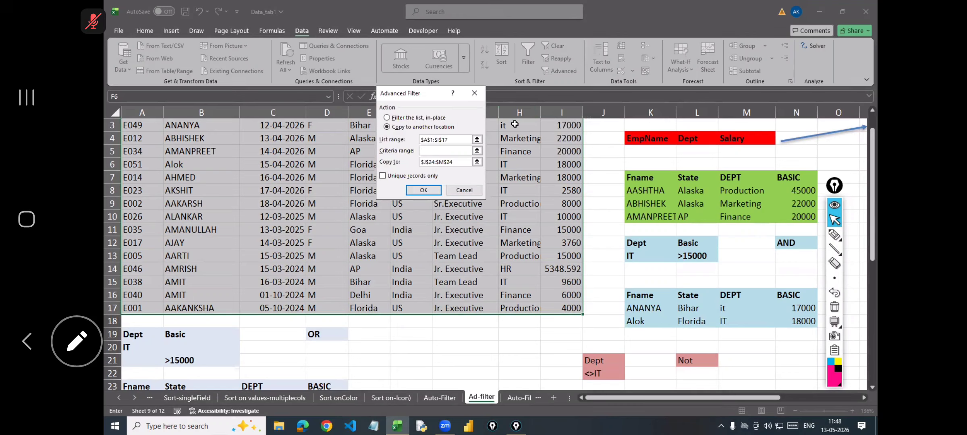
scroll(616, 144, up, 1)
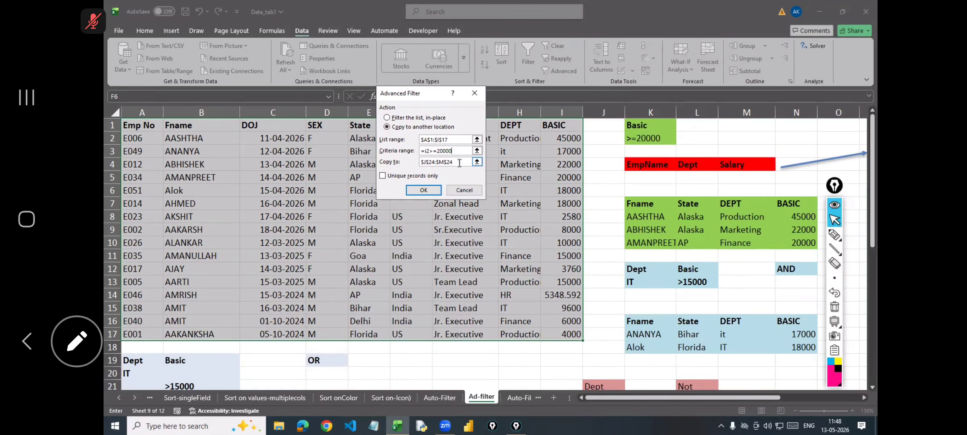
scroll(443, 241, down, 2)
click(419, 317)
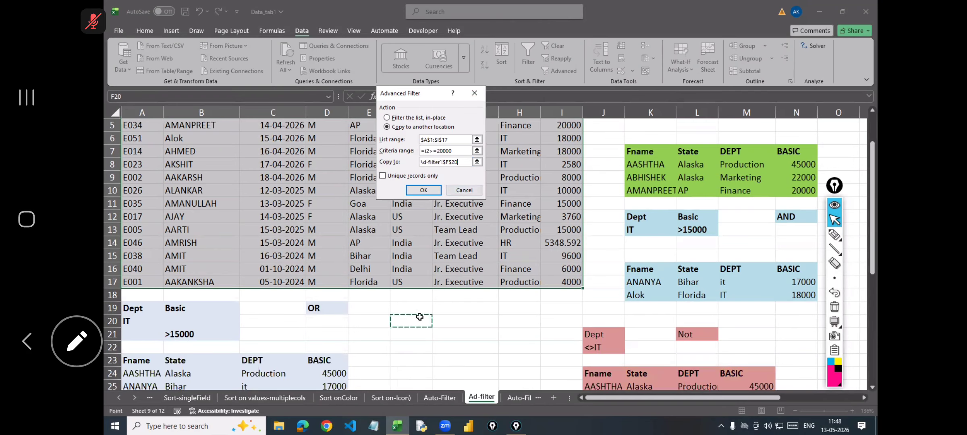
click(424, 189)
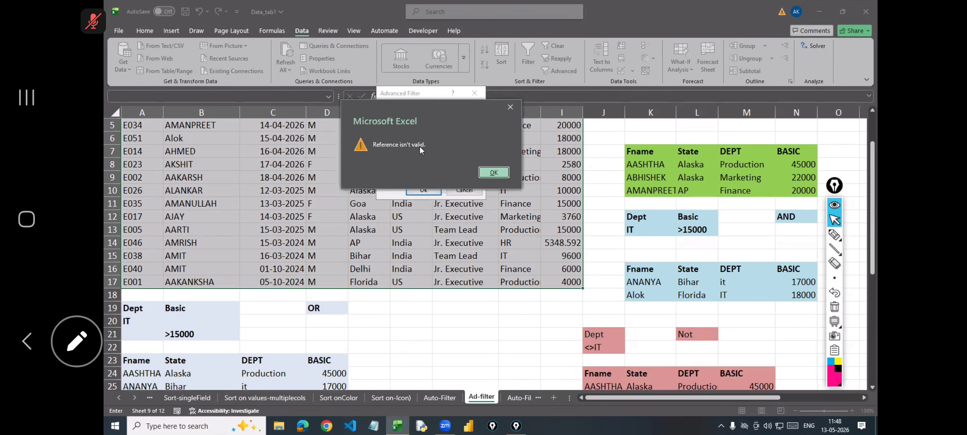
click(491, 173)
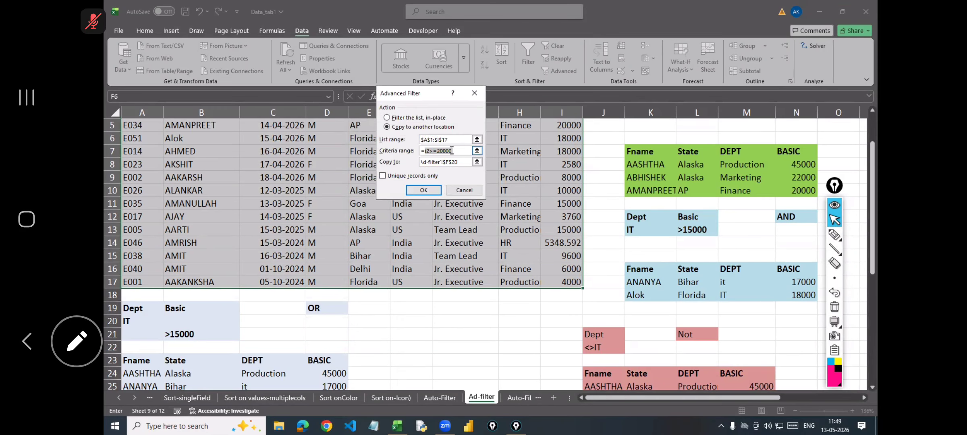
drag(454, 151, 417, 151)
key(BackSpace)
click(463, 189)
scroll(636, 173, up, 2)
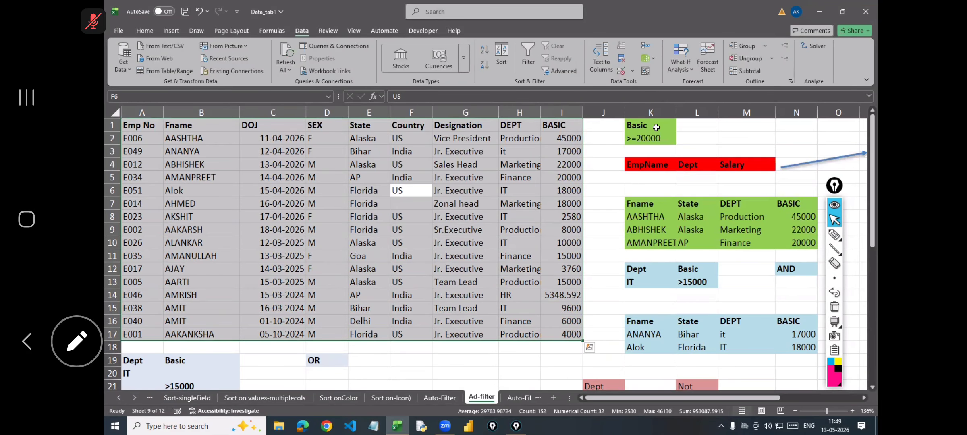
Change the criteria header in cell K1 to the misspelling Baisc.
drag(657, 125, 657, 136)
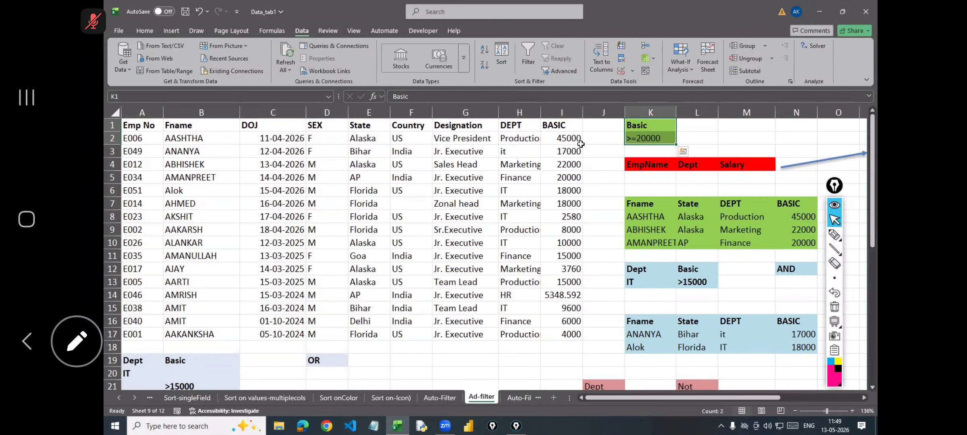
key(shift+Up)
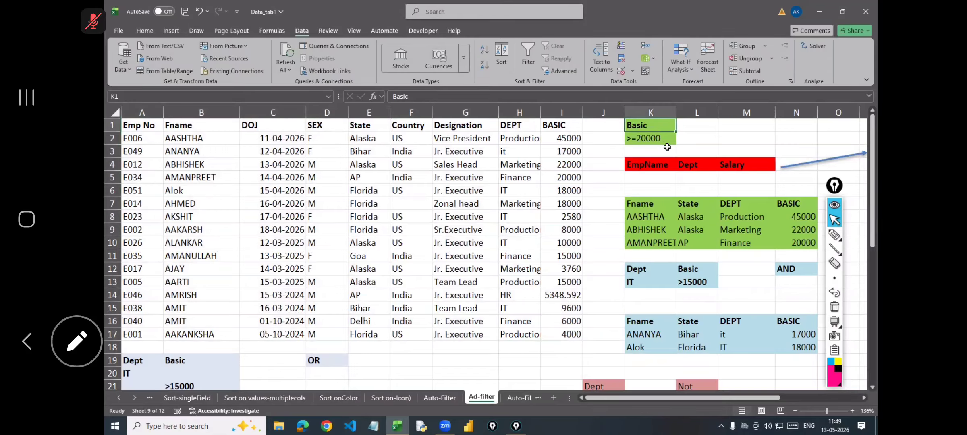
text(B)
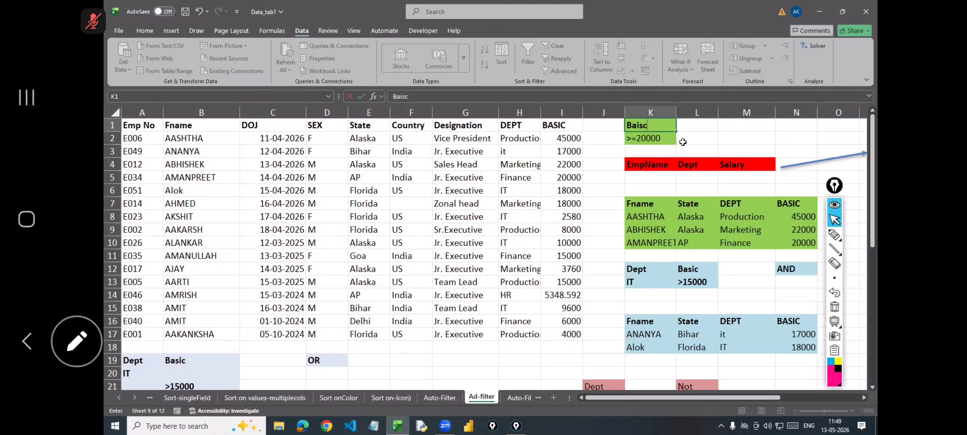
key(Return)
click(666, 124)
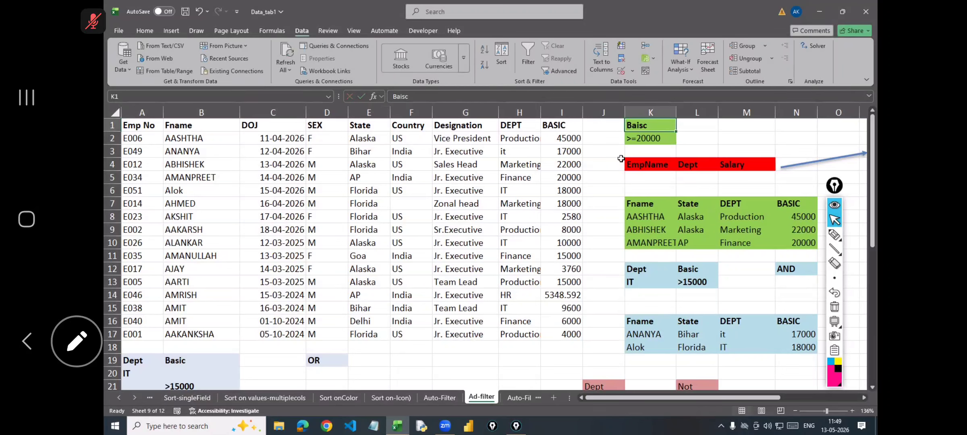
Clear all contents and formatting from the old filter output in K7:N10.
click(415, 238)
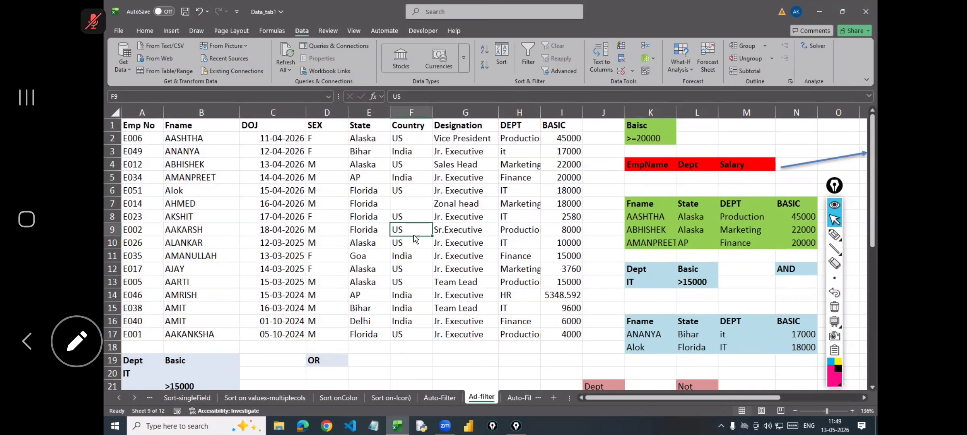
key(ctrl+a)
click(747, 281)
drag(635, 199, 782, 241)
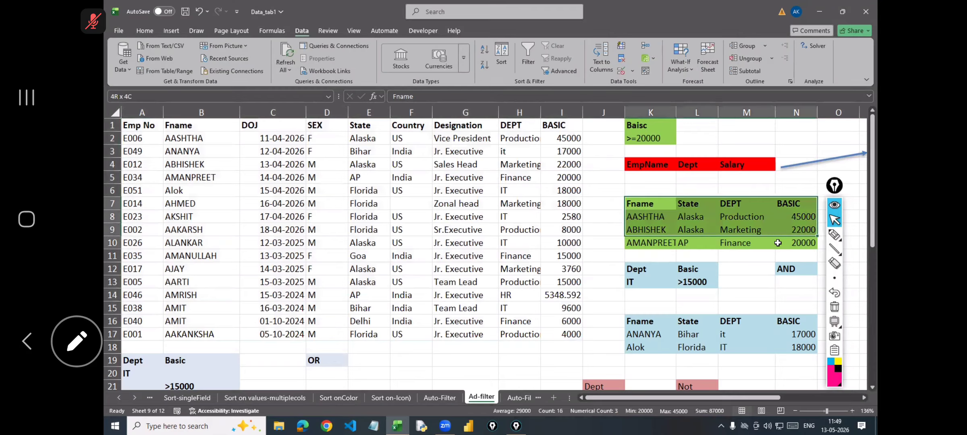
click(733, 264)
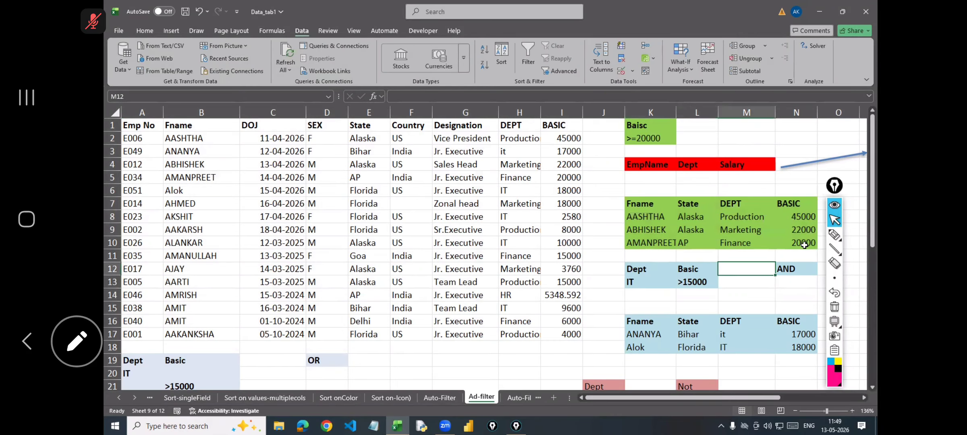
drag(640, 203, 801, 242)
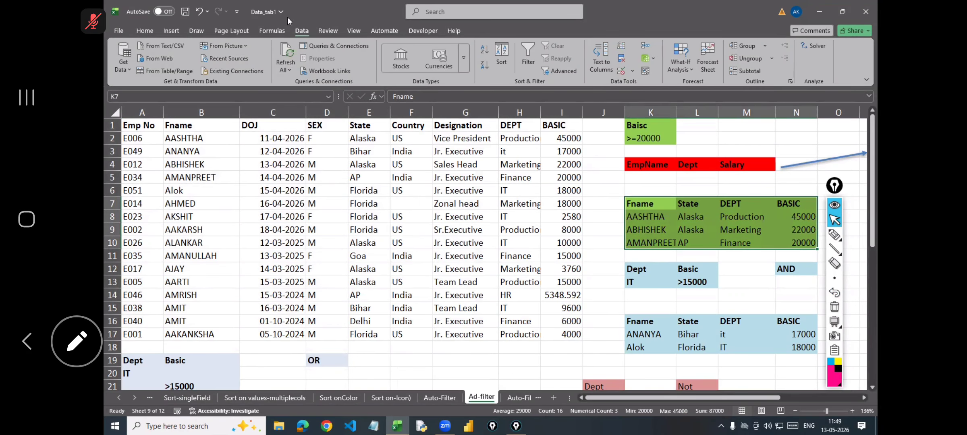
click(144, 30)
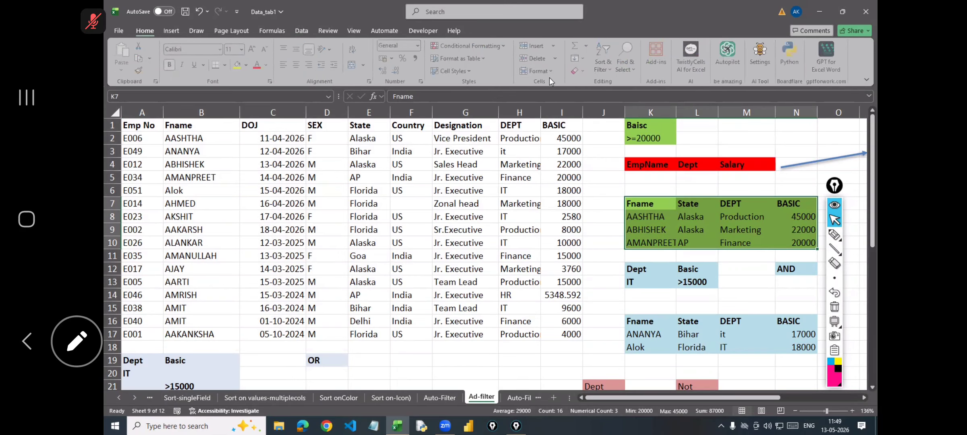
click(582, 70)
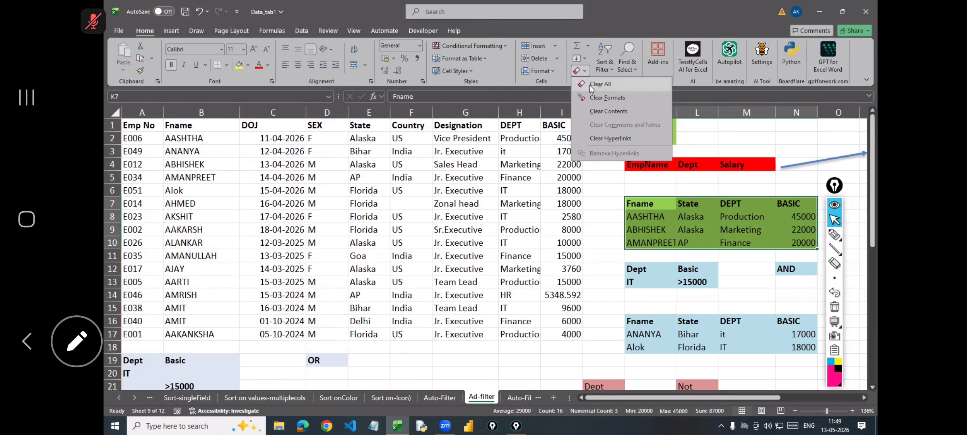
click(591, 85)
Start an Advanced Filter on the employee table A1:I17 and set the criteria range to K1:K2.
click(532, 163)
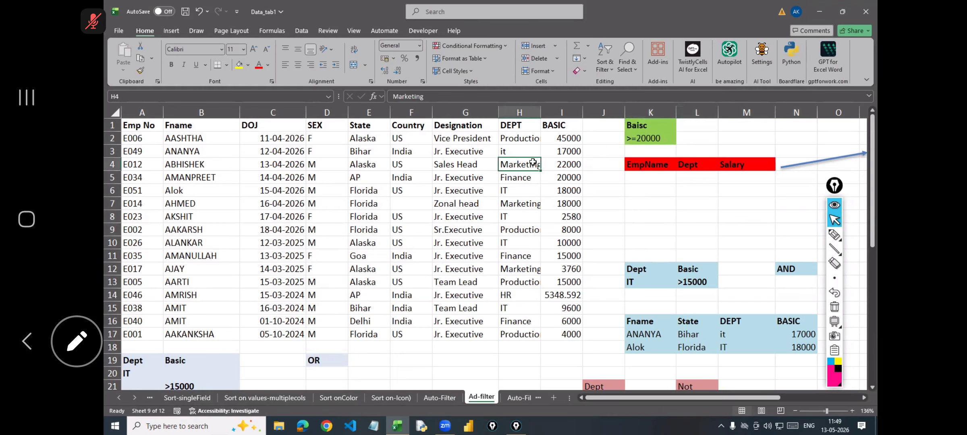
key(ctrl+a)
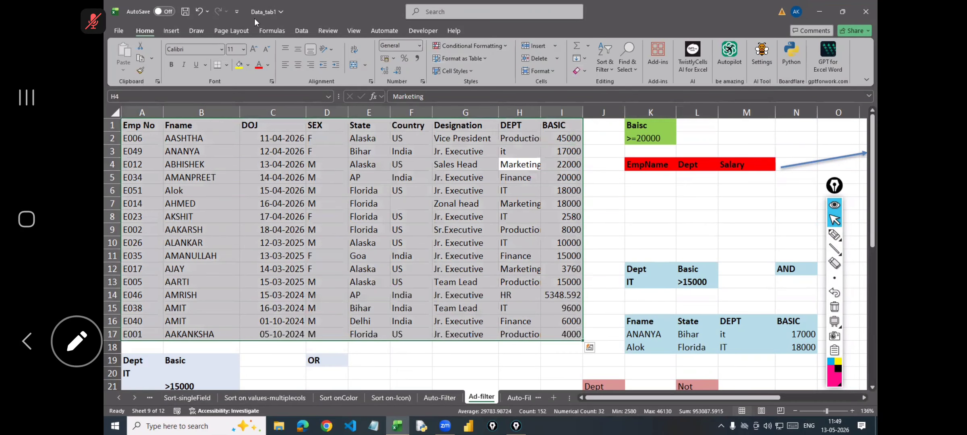
click(310, 31)
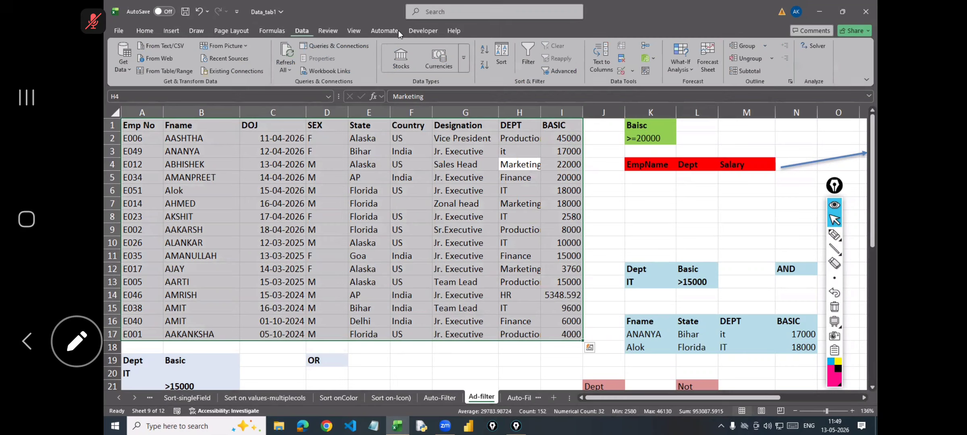
click(565, 71)
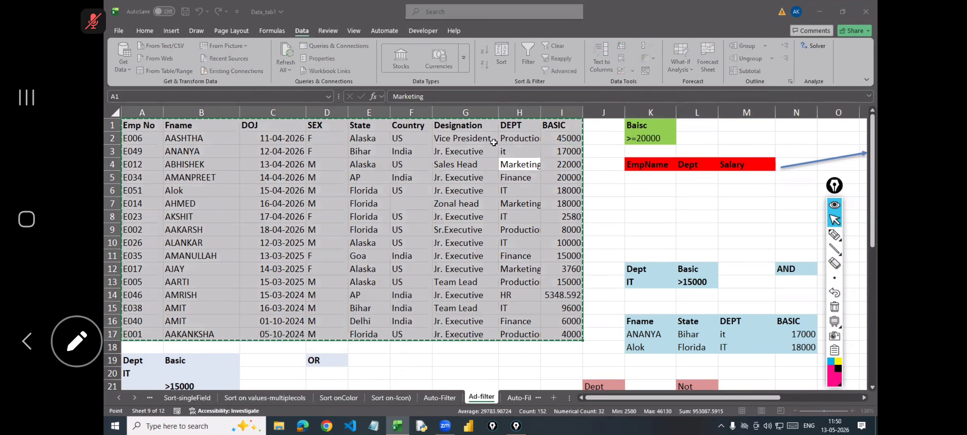
click(457, 151)
drag(457, 152, 393, 154)
scroll(496, 166, up, 1)
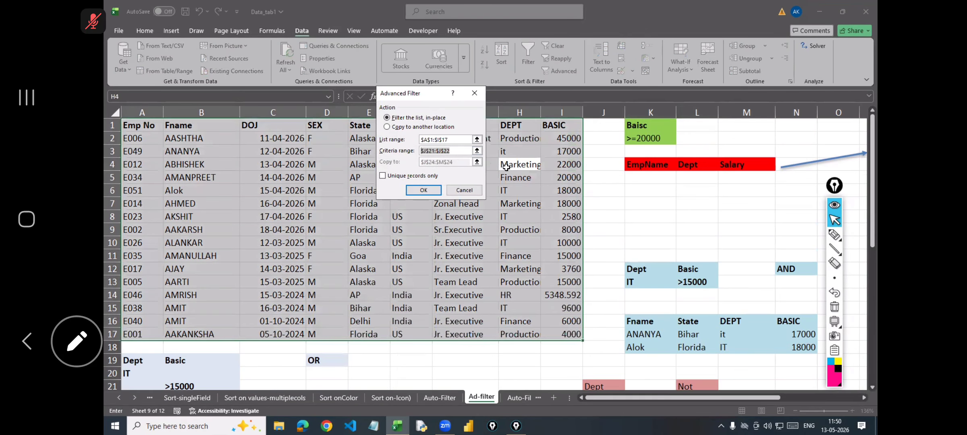
drag(646, 127, 651, 138)
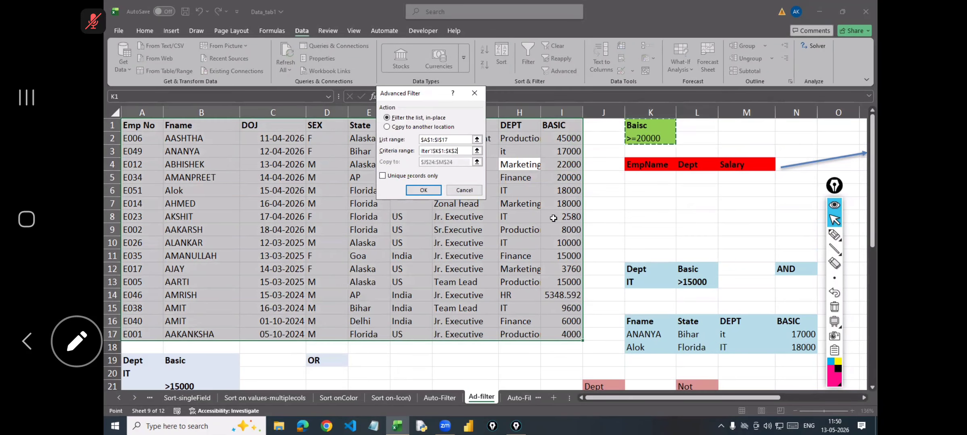
Set the Advanced Filter to copy to another location, starting at cell K6, and run it.
click(425, 128)
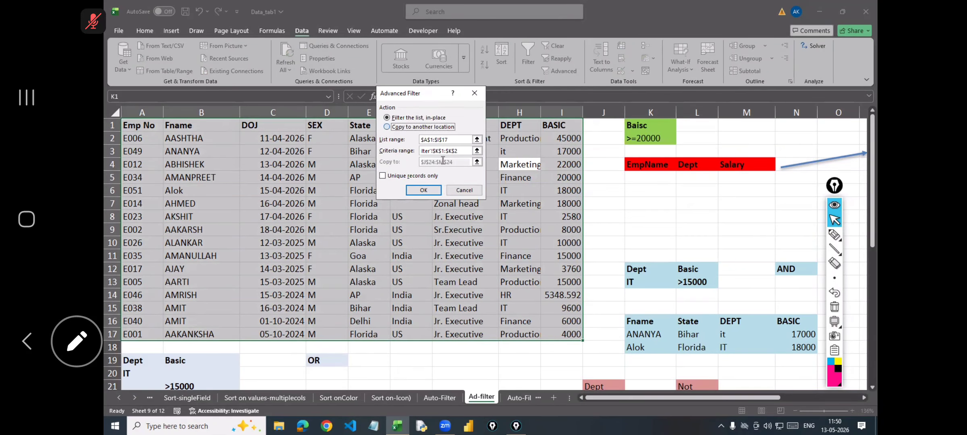
key(BackSpace)
scroll(630, 189, up, 2)
click(631, 189)
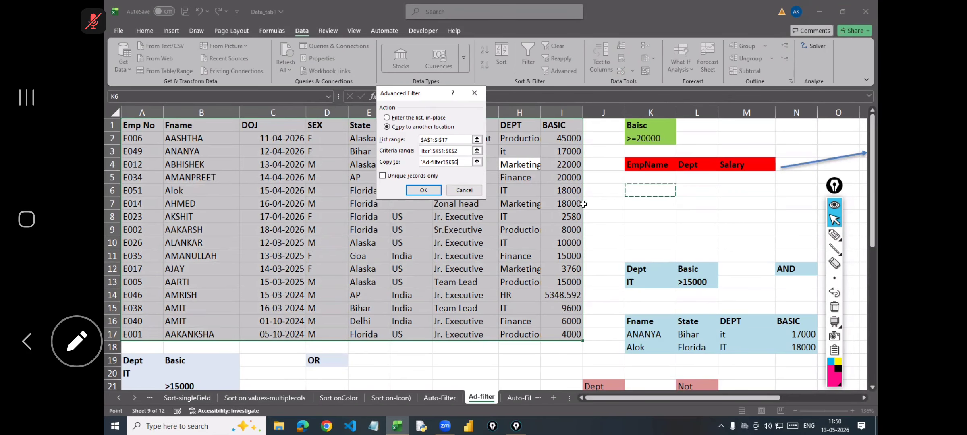
click(423, 190)
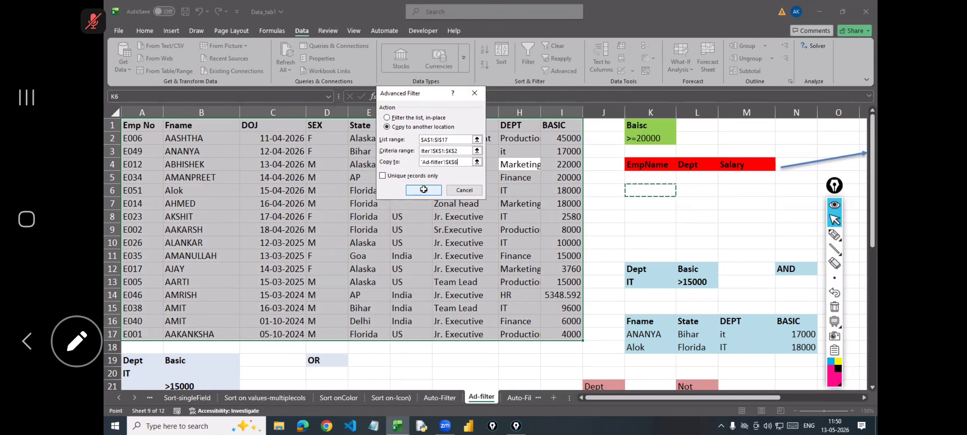
drag(775, 398, 721, 396)
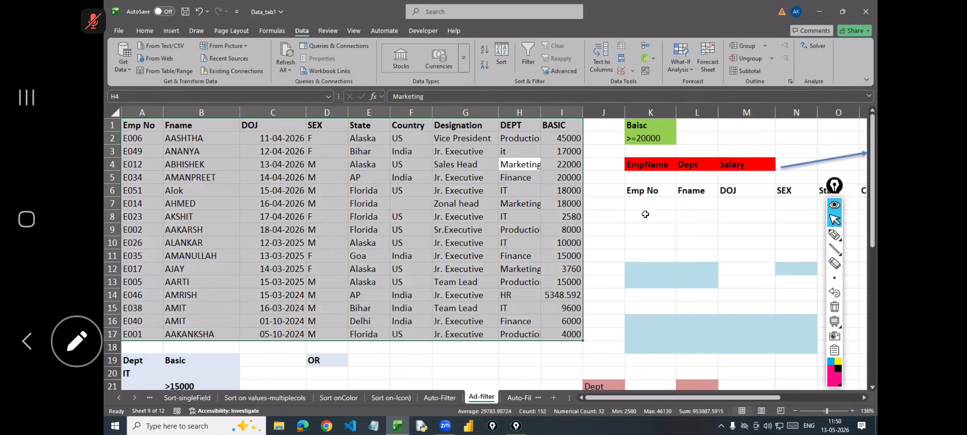
Correct the criteria header in cell K1 to Basic.
click(647, 123)
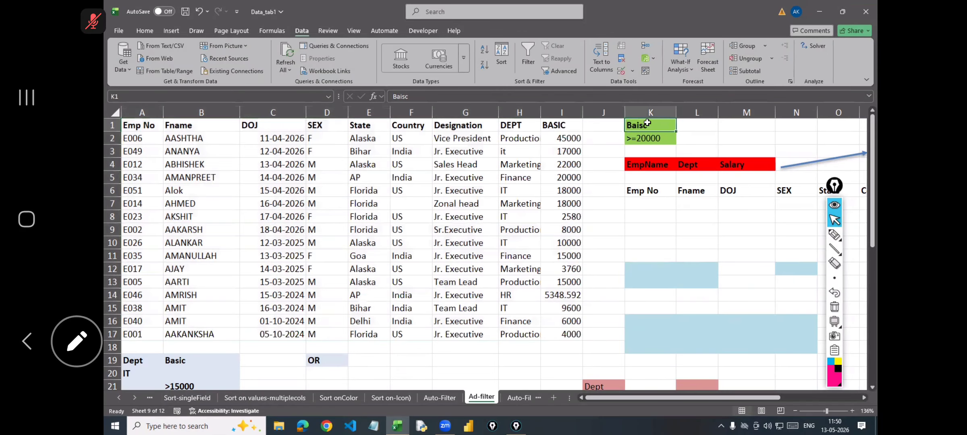
text(B)
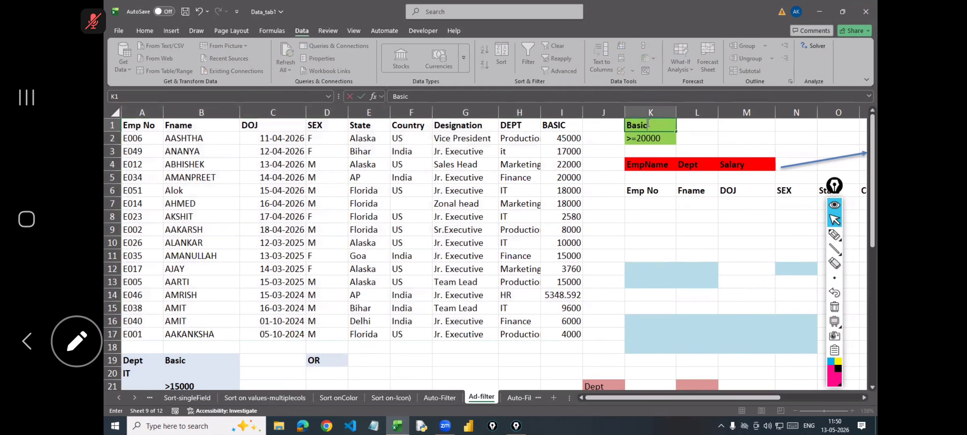
key(Return)
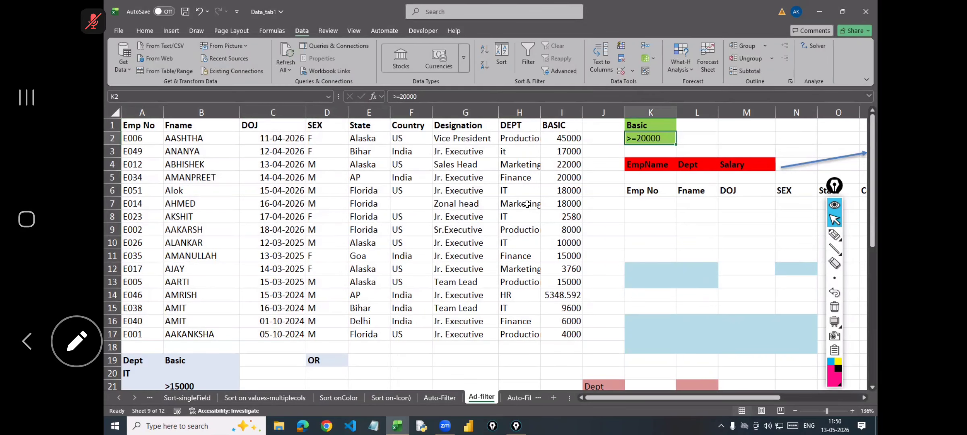
Delete the copied header row from the output range K6:S7.
click(447, 190)
key(ctrl+a)
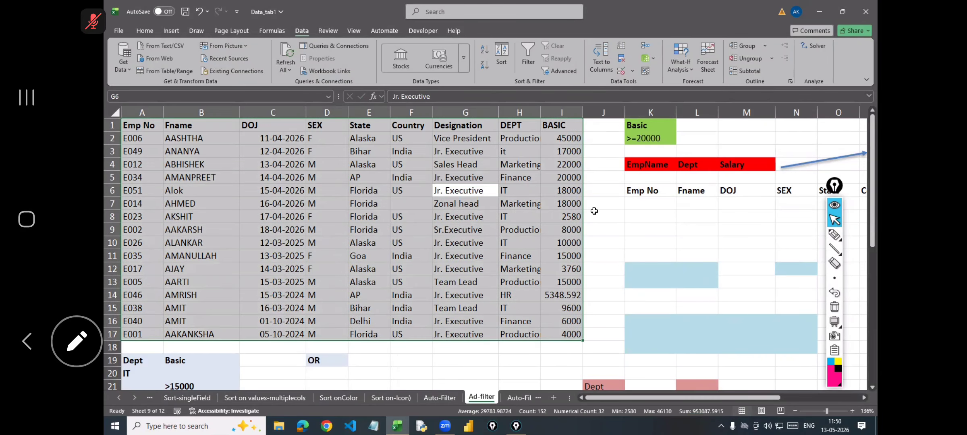
drag(633, 191, 778, 203)
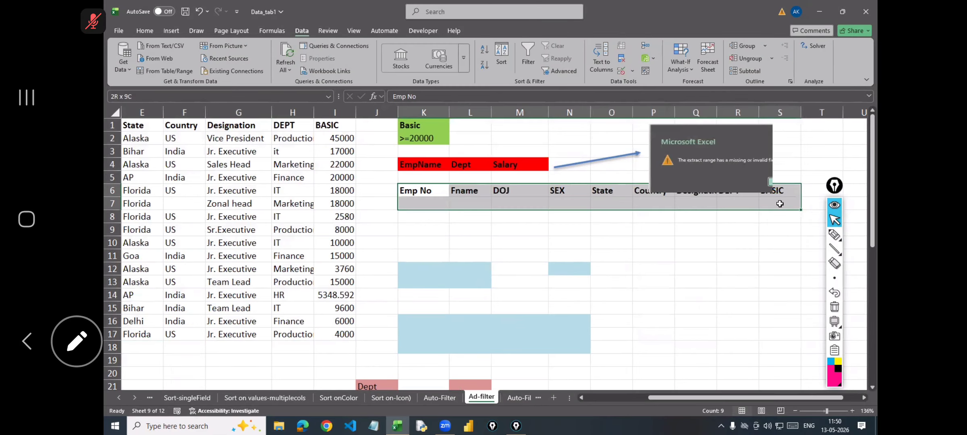
key(Delete)
Run an Advanced Filter on the employee table A1:I17 with criteria range K1:K2, copying the matching records to cell K6.
click(284, 178)
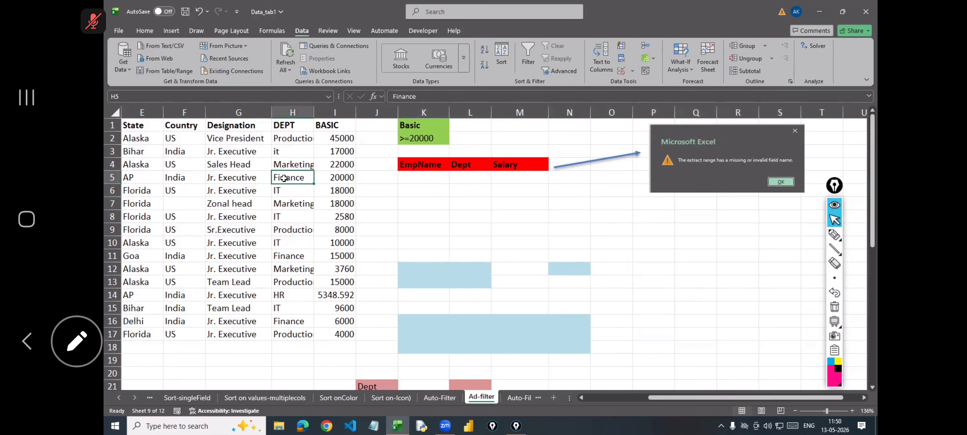
key(ctrl+a)
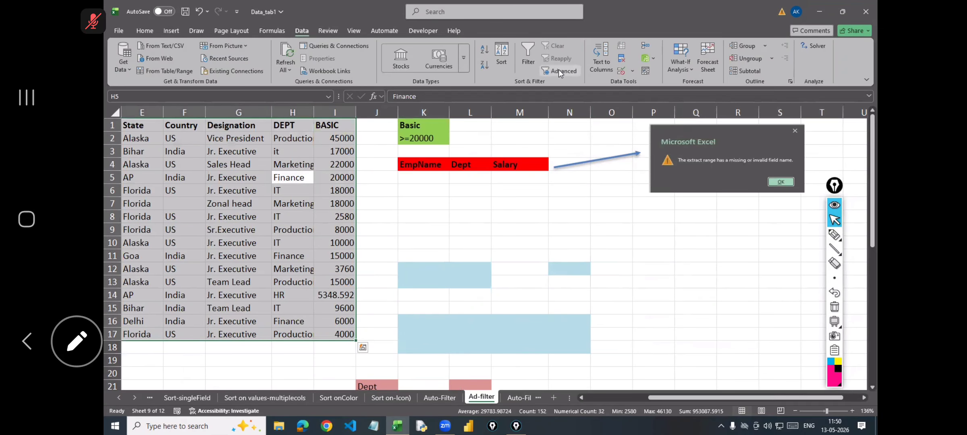
click(451, 151)
drag(451, 152, 365, 153)
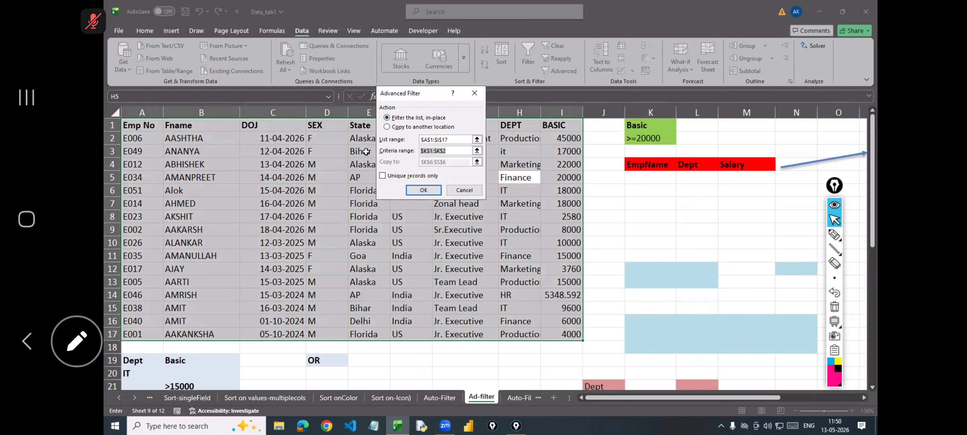
click(401, 127)
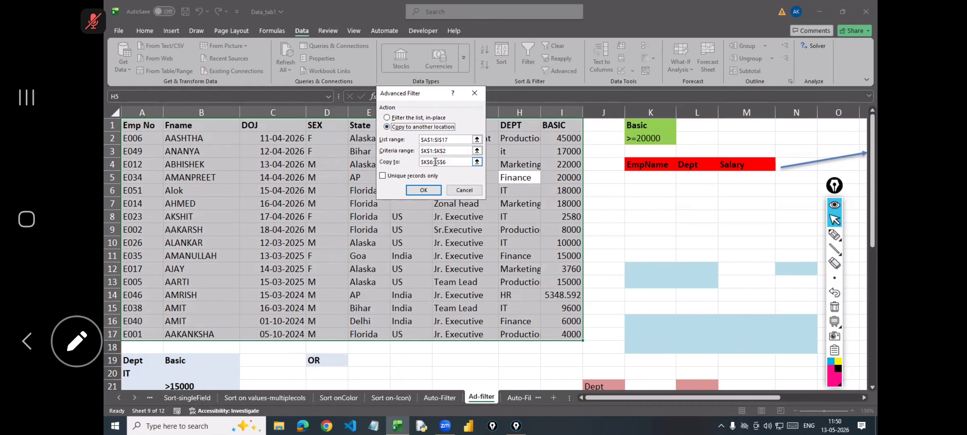
key(Return)
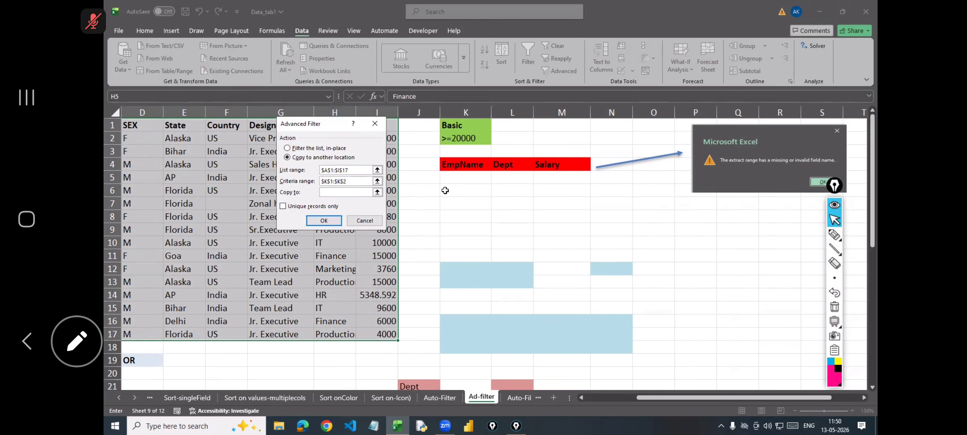
click(447, 188)
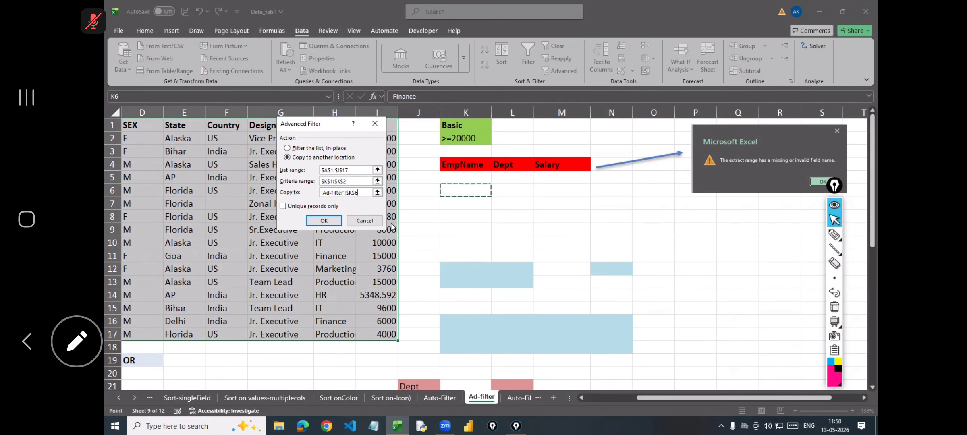
click(329, 221)
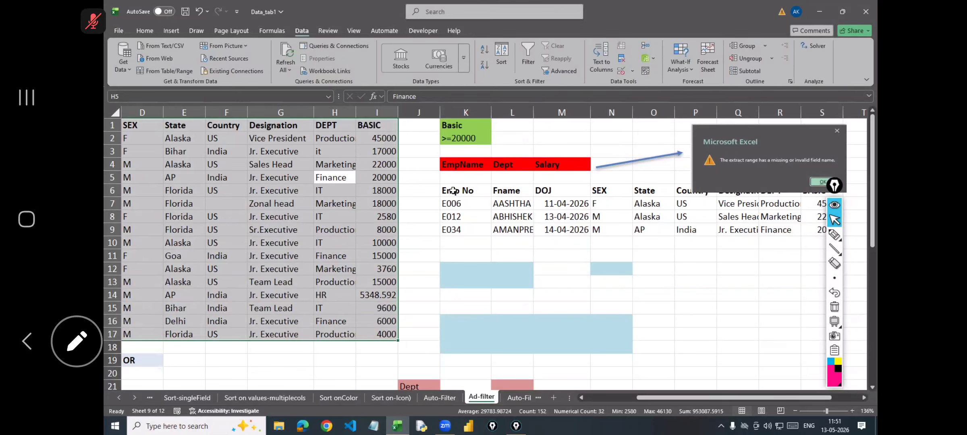
Try moving the error-message picture off the copied records, undo the move, and return to the Ad-filter sheet.
click(783, 138)
drag(783, 139, 737, 288)
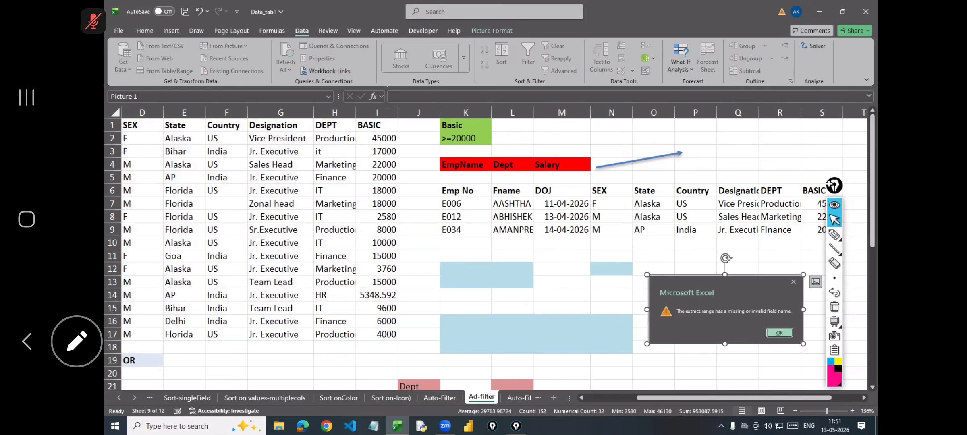
key(ctrl+z)
key(ctrl+z)
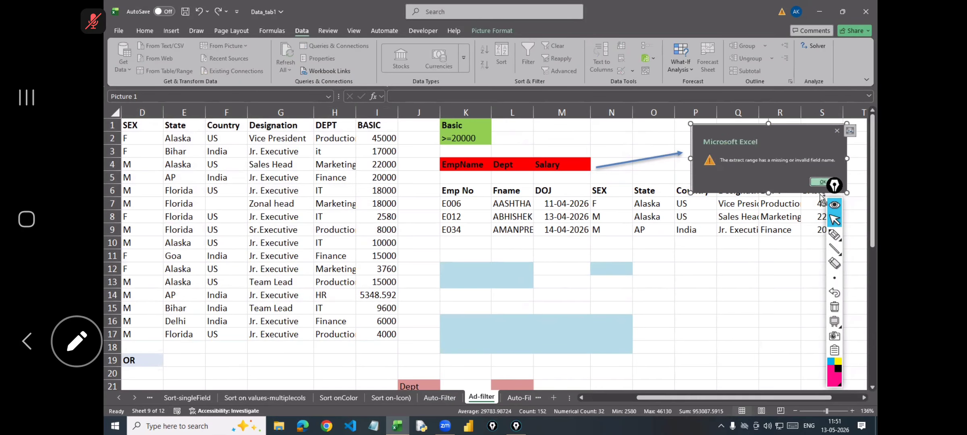
key(ctrl+z)
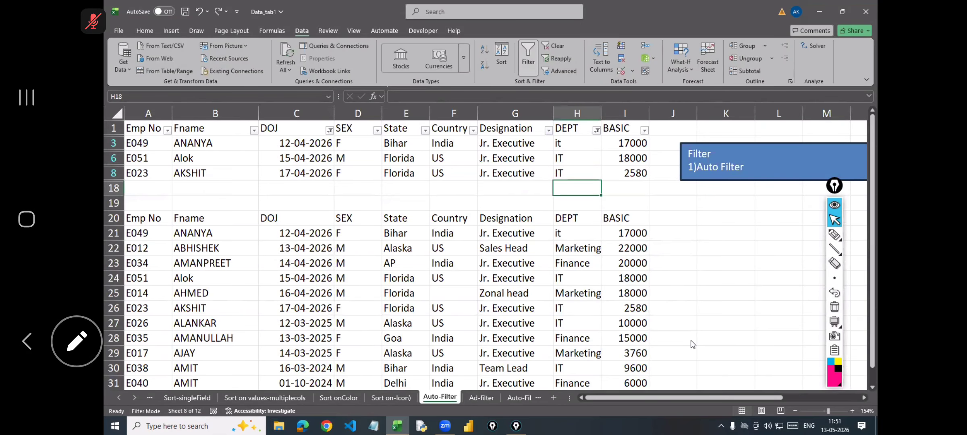
click(471, 397)
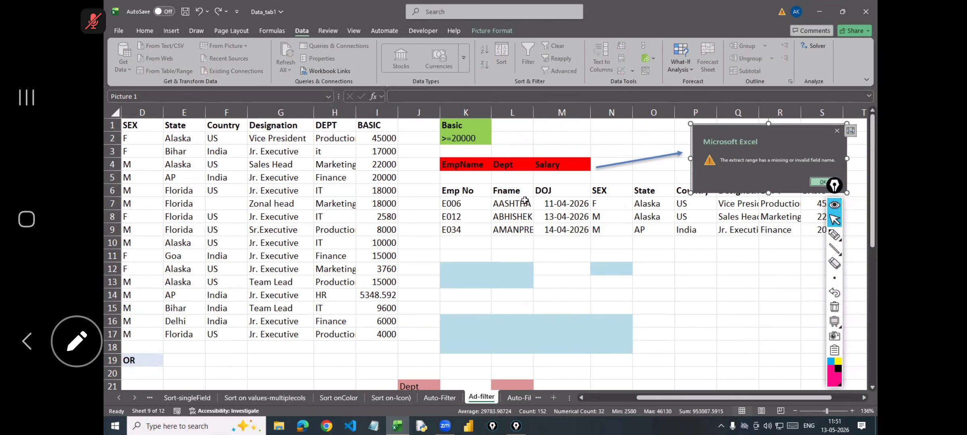
Clear the contents of the copied records in K6:S9.
drag(450, 189, 838, 230)
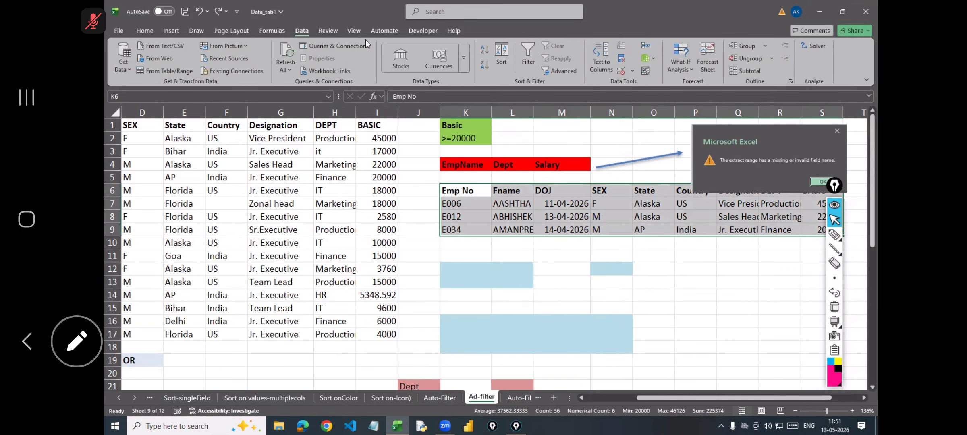
click(145, 31)
click(584, 70)
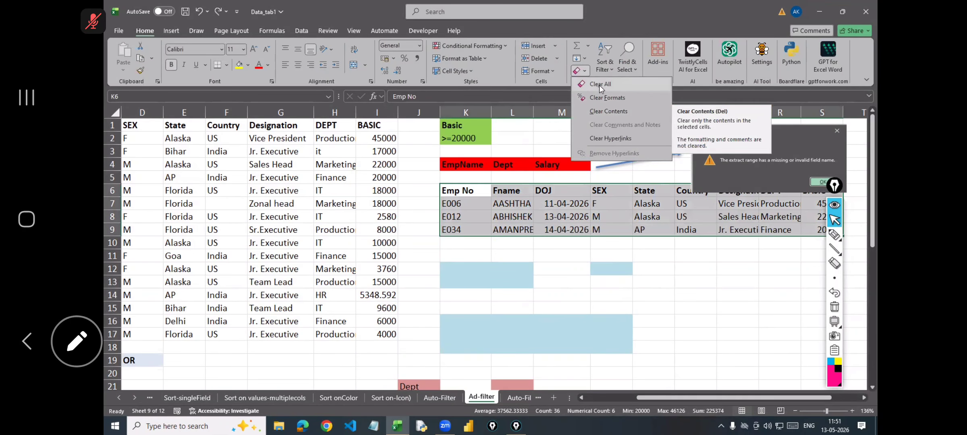
click(599, 111)
key(Right)
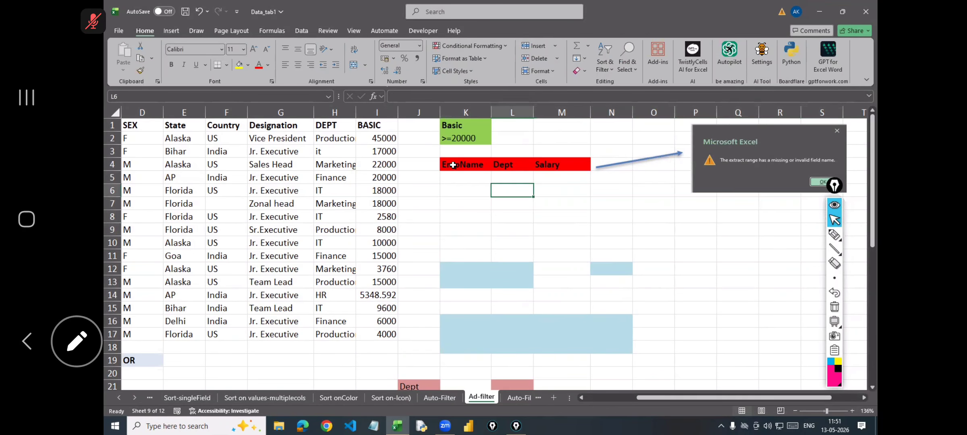
Change the fill of the header cells K4:M4 (EmpName, Dept, Salary) to a light blue theme shade.
drag(672, 396, 588, 393)
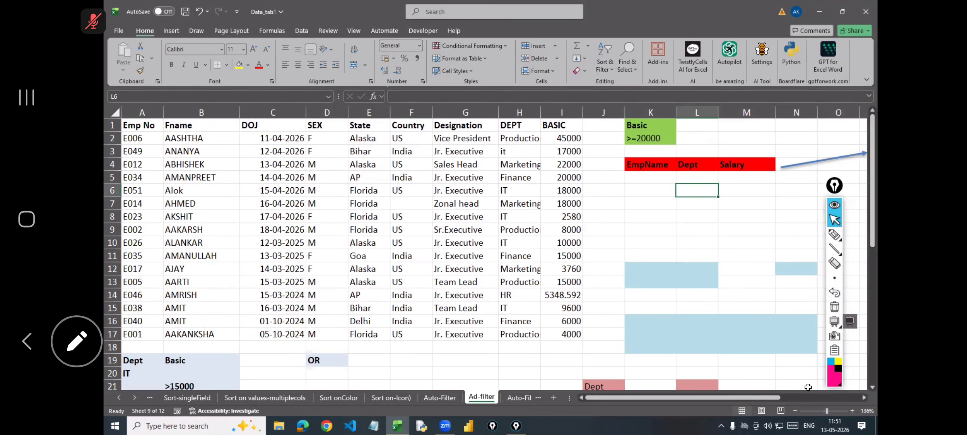
click(576, 179)
drag(493, 149, 580, 150)
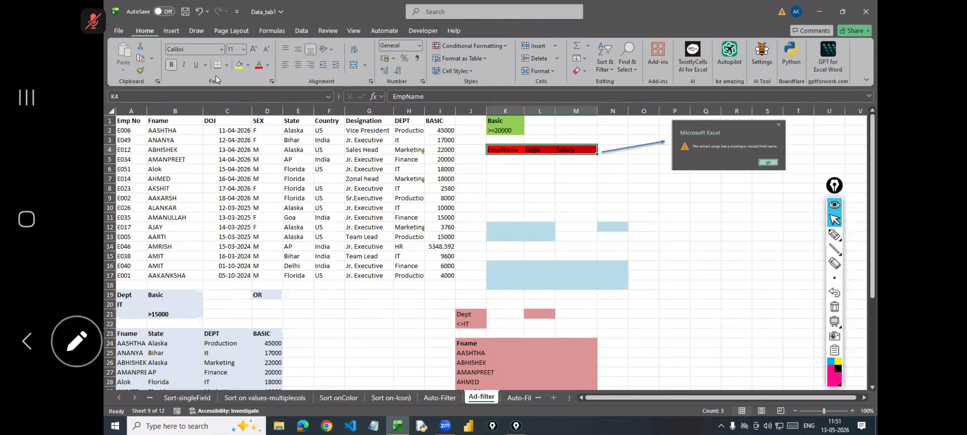
click(248, 66)
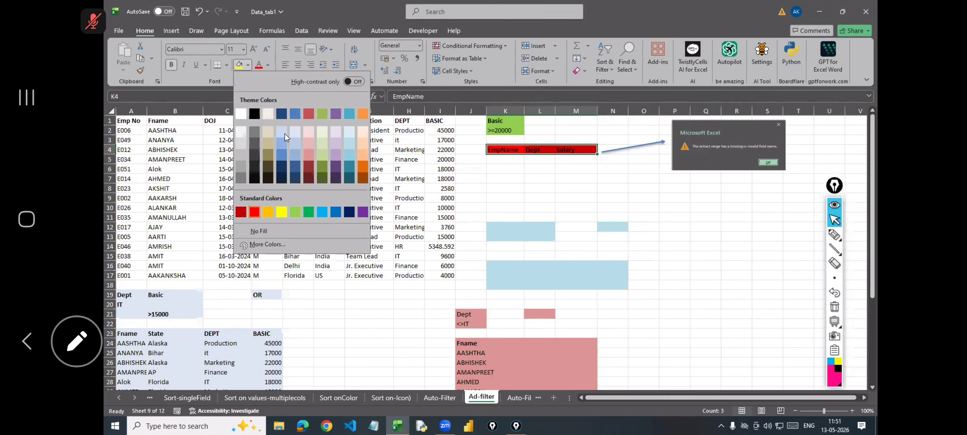
click(299, 155)
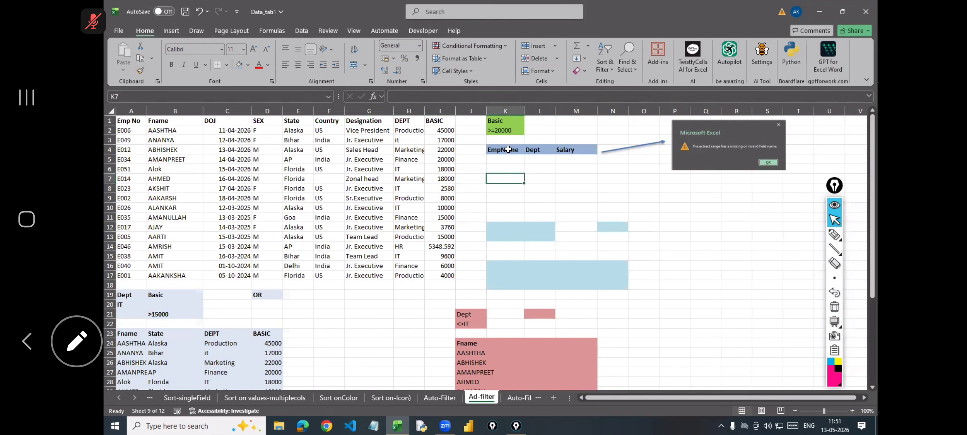
Review the EmpName, Dept and Salary headers in K4:M4 and enlarge the error-message picture linked to them.
click(541, 153)
click(561, 147)
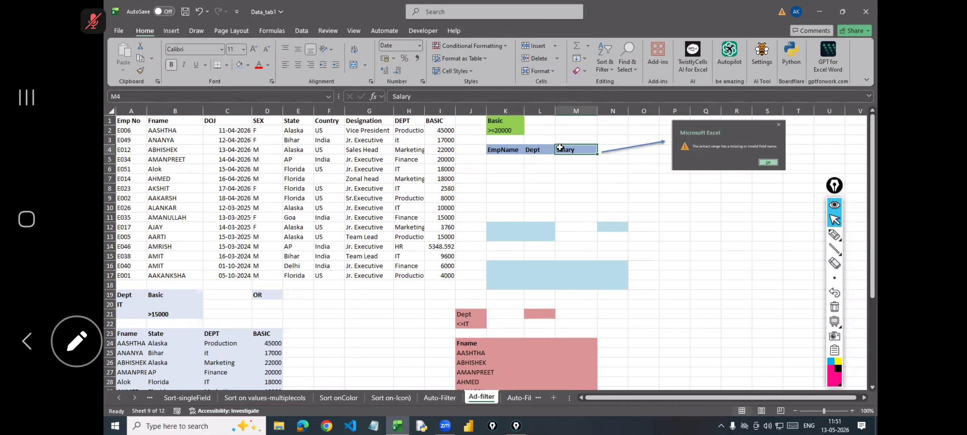
drag(494, 149, 578, 148)
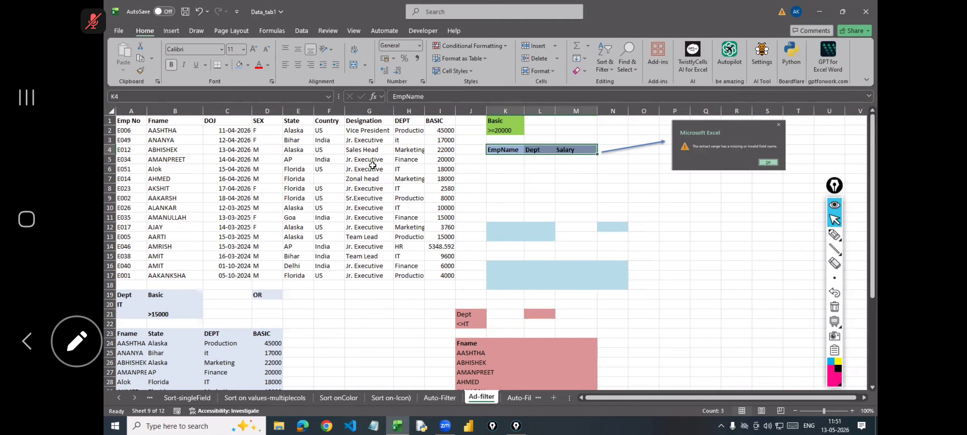
click(351, 166)
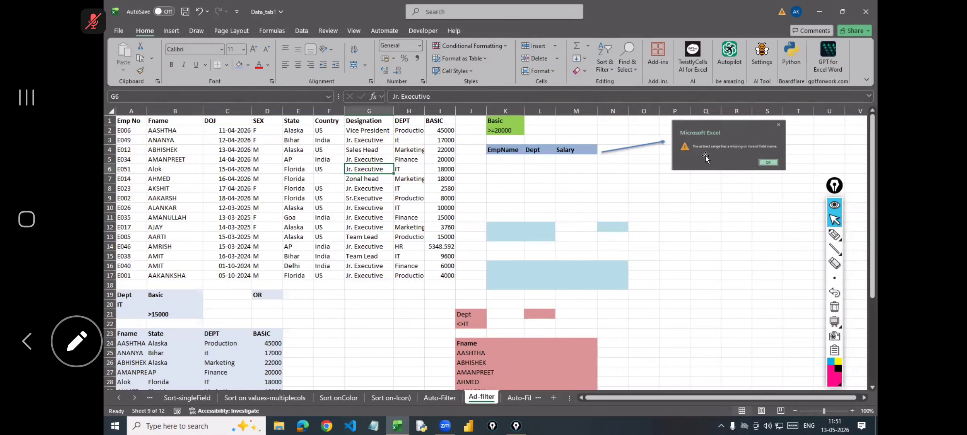
click(784, 168)
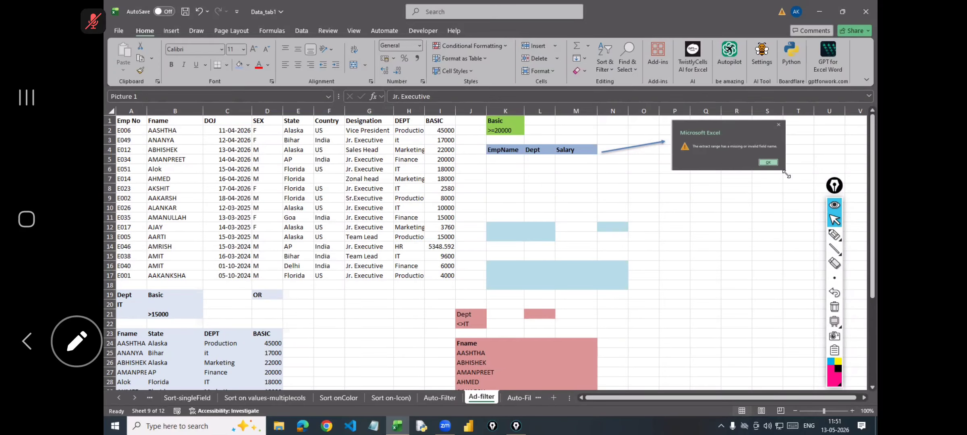
drag(785, 170, 791, 189)
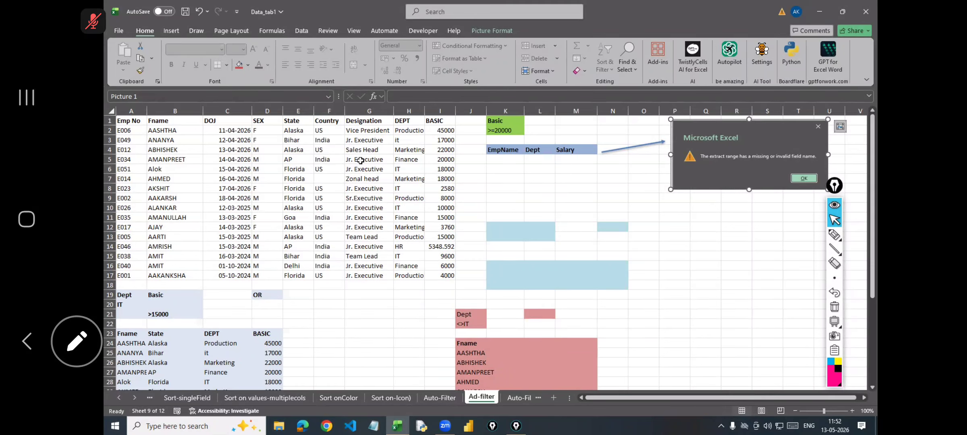
Try an Advanced Filter on A1:I17 with criteria range K1:K2, copying the results to the header range K4:M4.
click(243, 195)
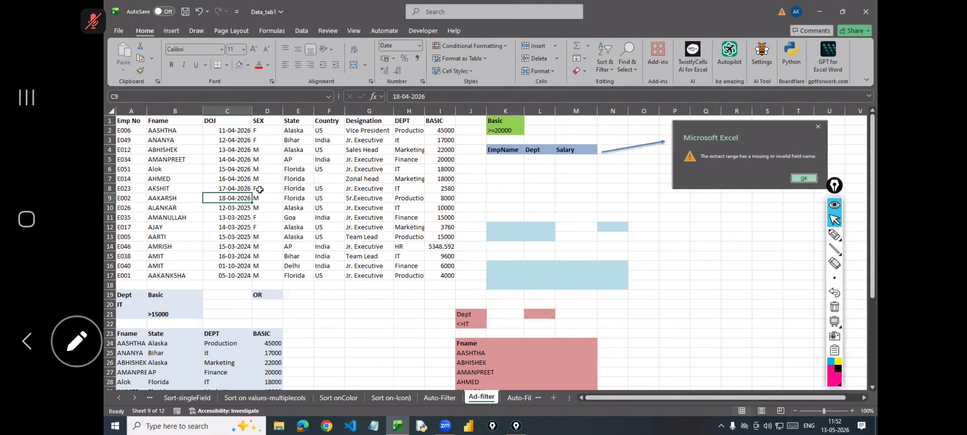
key(ctrl+a)
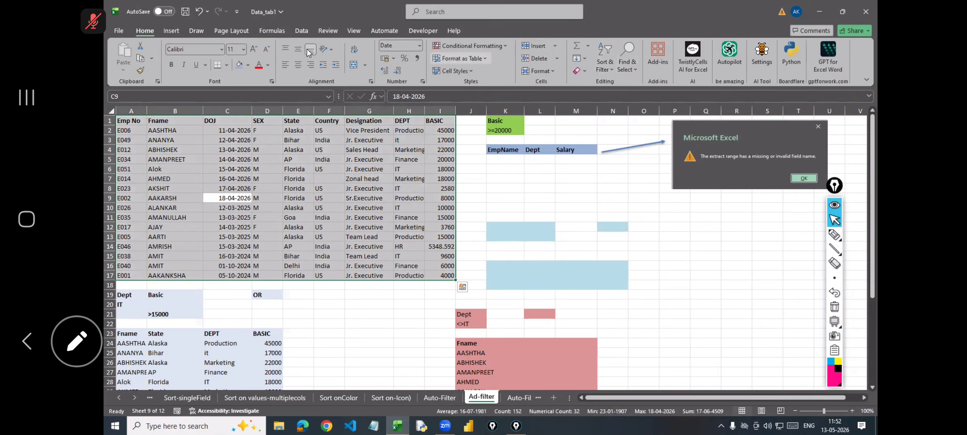
click(302, 31)
click(572, 70)
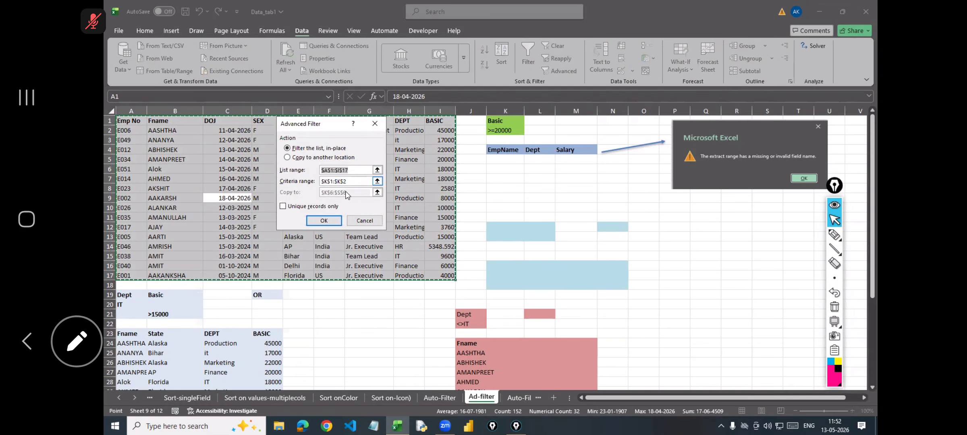
click(322, 158)
click(327, 192)
key(BackSpace)
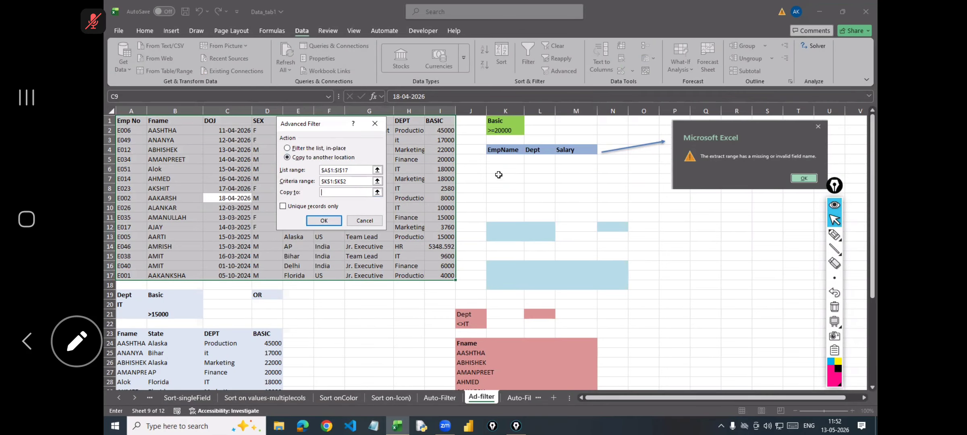
drag(489, 150, 576, 152)
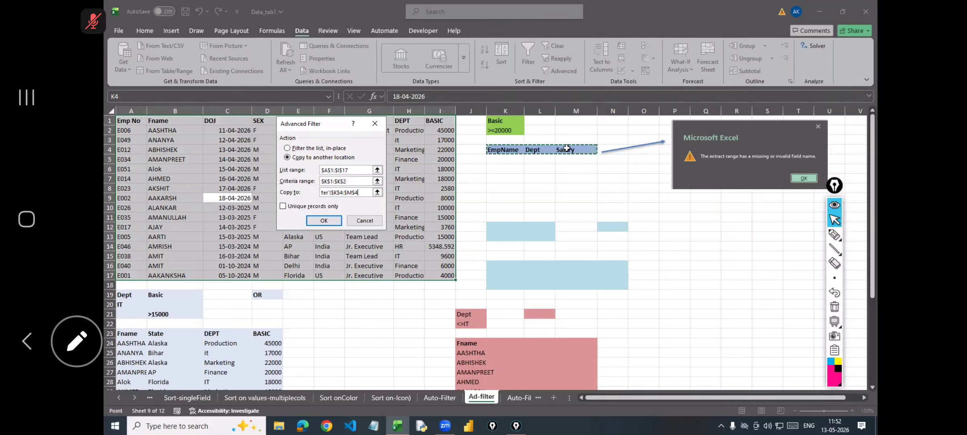
click(323, 221)
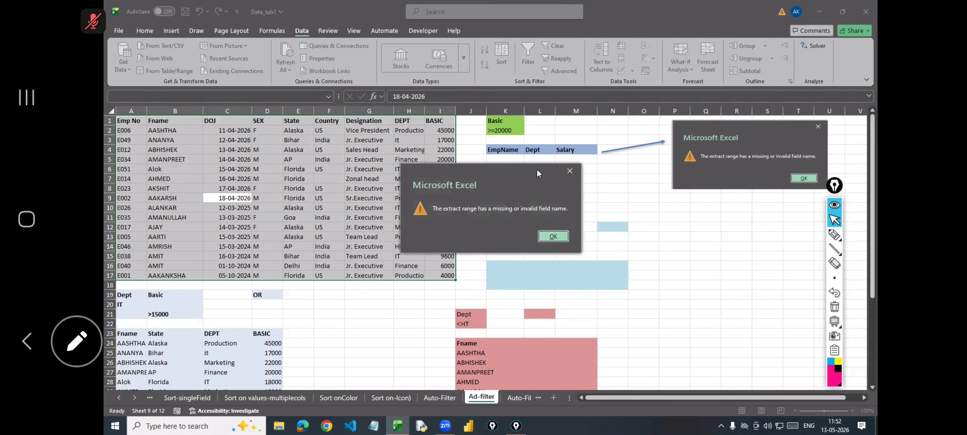
drag(528, 177, 461, 233)
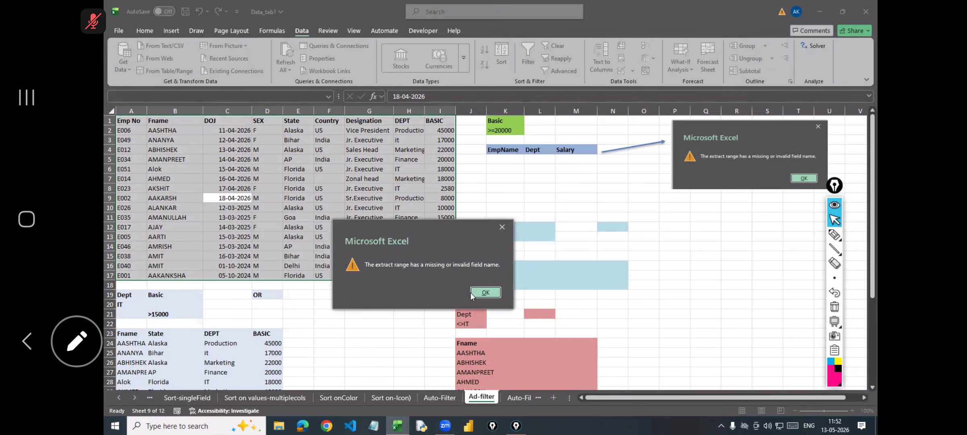
key(Return)
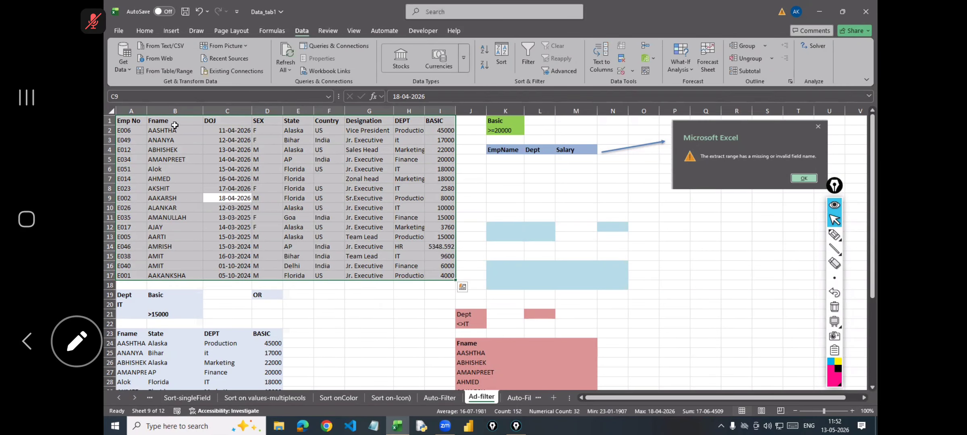
Enter the output headers Fname, Dept and Salary in cells K6:M6.
click(507, 146)
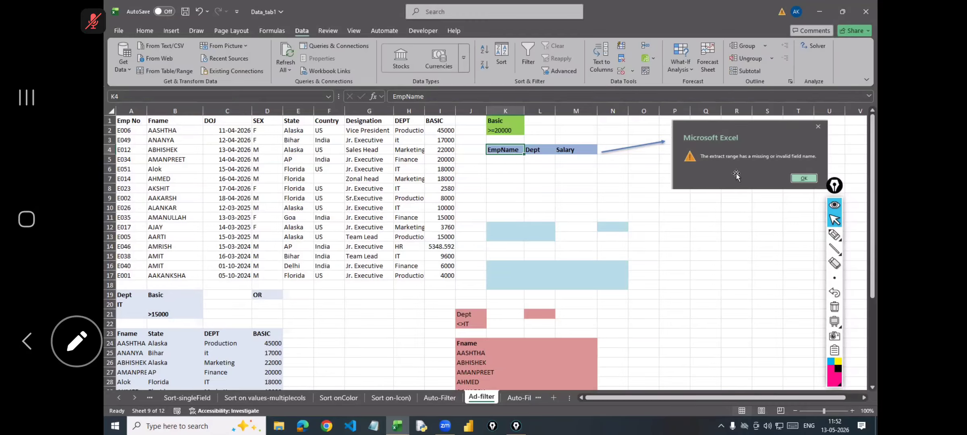
click(499, 171)
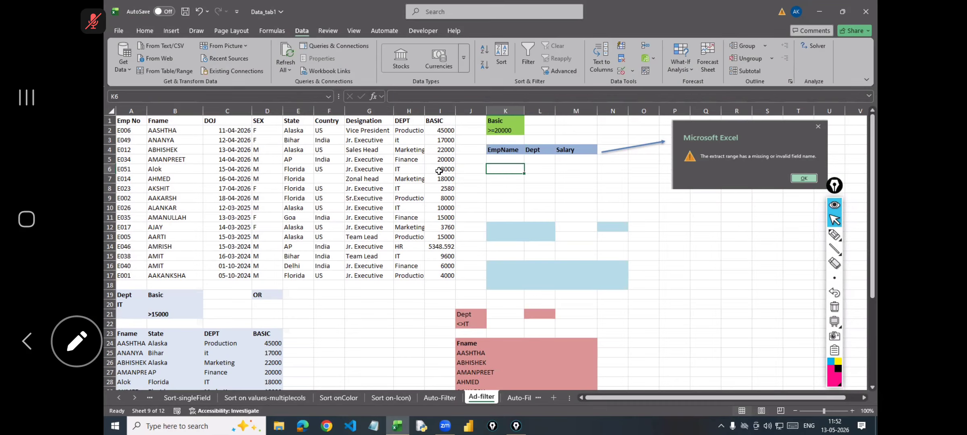
text(Fname)
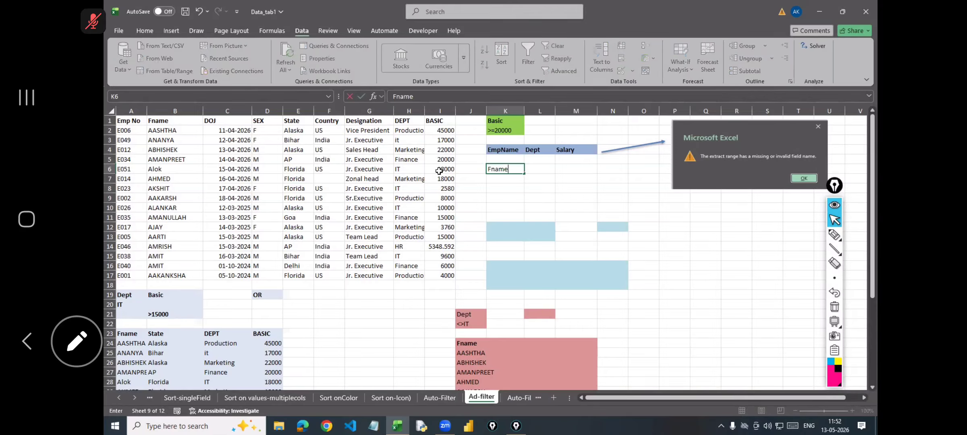
key(Tab)
text(De)
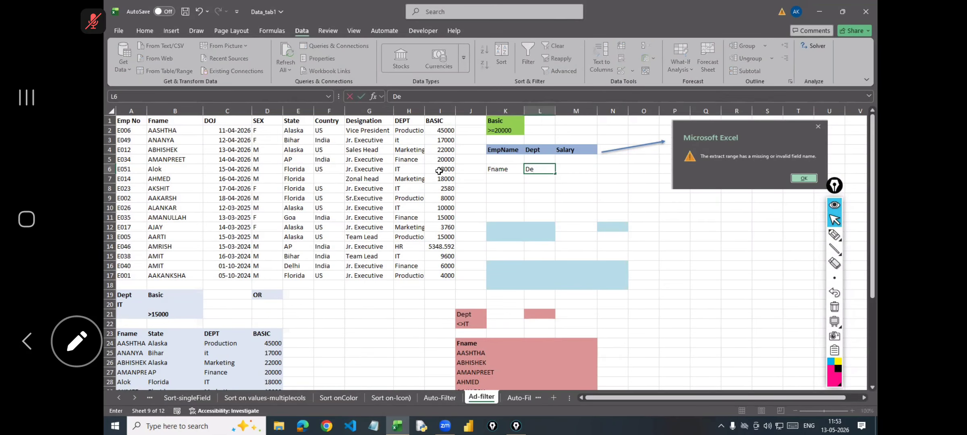
key(Tab)
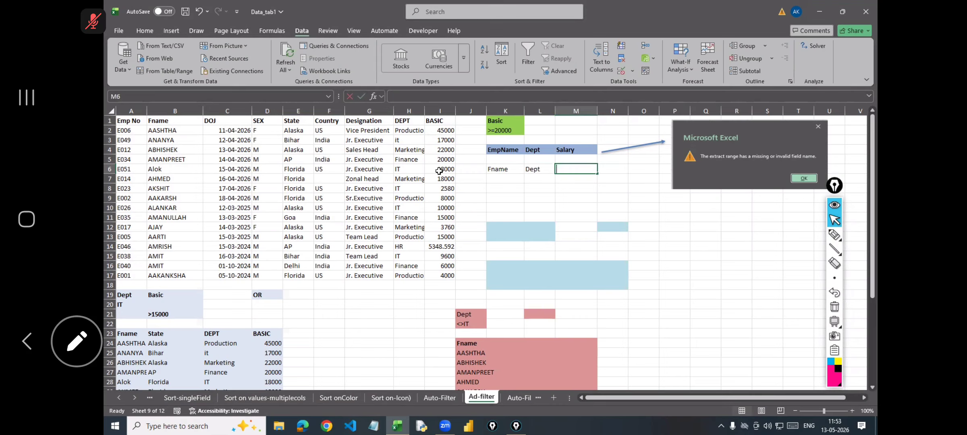
text(Salary)
key(Return)
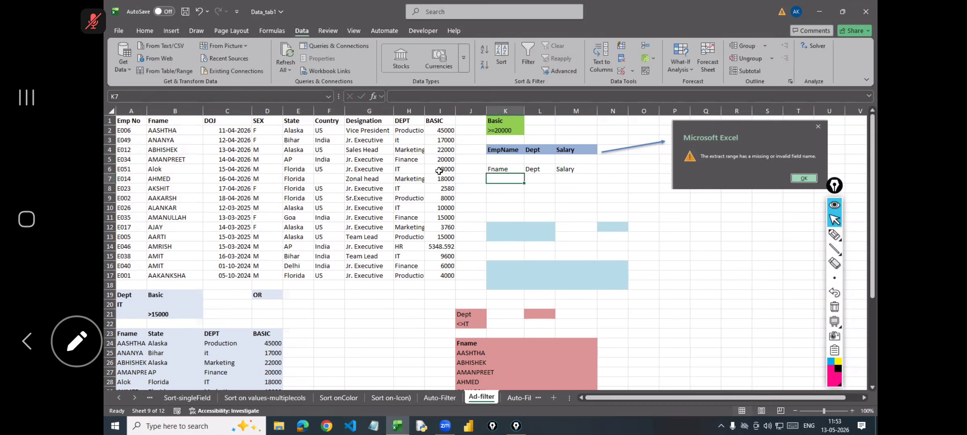
Try an Advanced Filter on A1:I17 with criteria range K1:K2, copying the results to the headers in K6:M6.
click(351, 158)
drag(516, 170, 566, 170)
drag(573, 200, 576, 206)
click(672, 193)
click(302, 175)
key(ctrl+a)
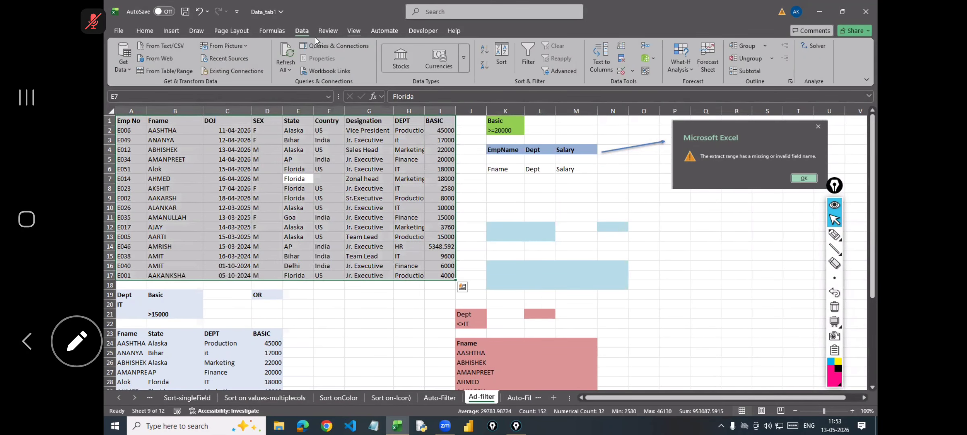
click(563, 70)
click(287, 157)
click(317, 191)
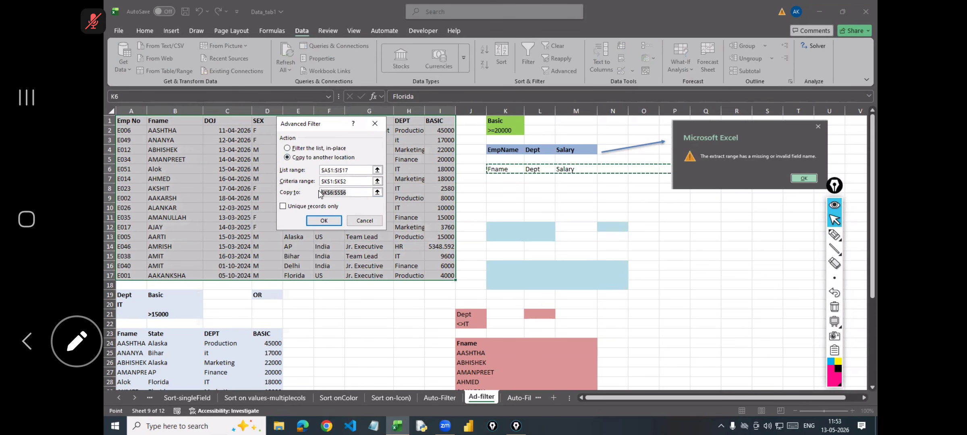
key(BackSpace)
drag(496, 169, 579, 169)
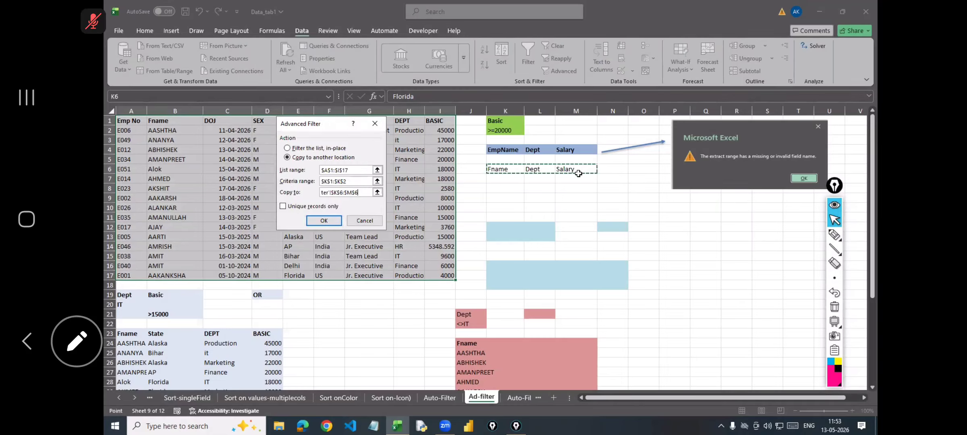
click(323, 220)
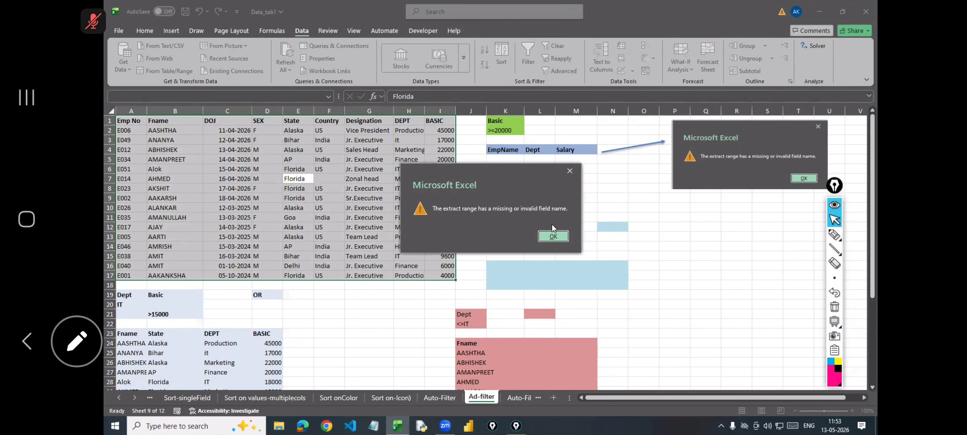
click(553, 236)
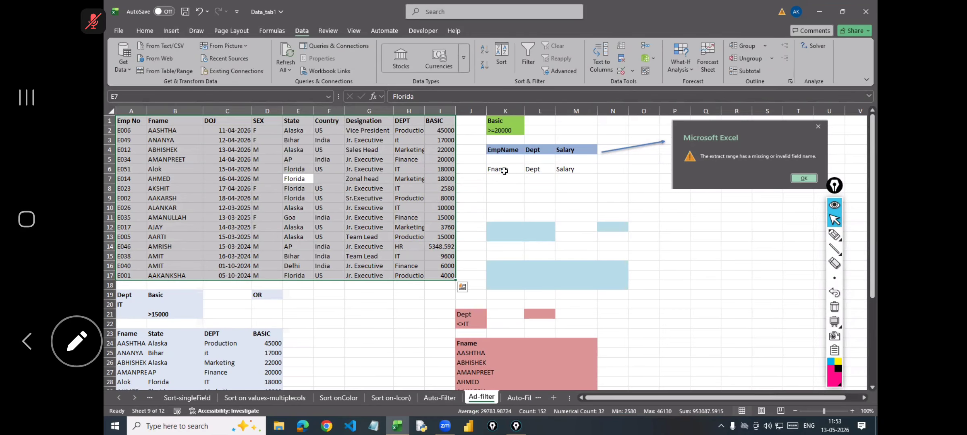
Change the output header in M6 to Basic.
click(502, 169)
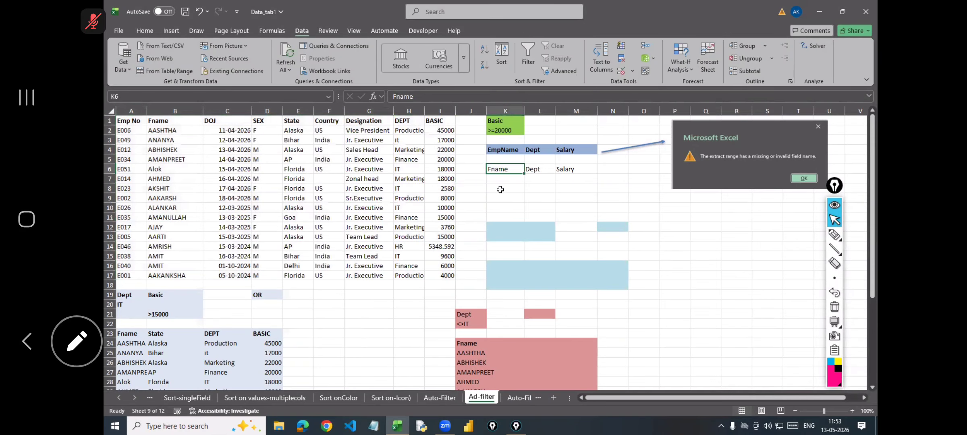
click(565, 167)
text(B)
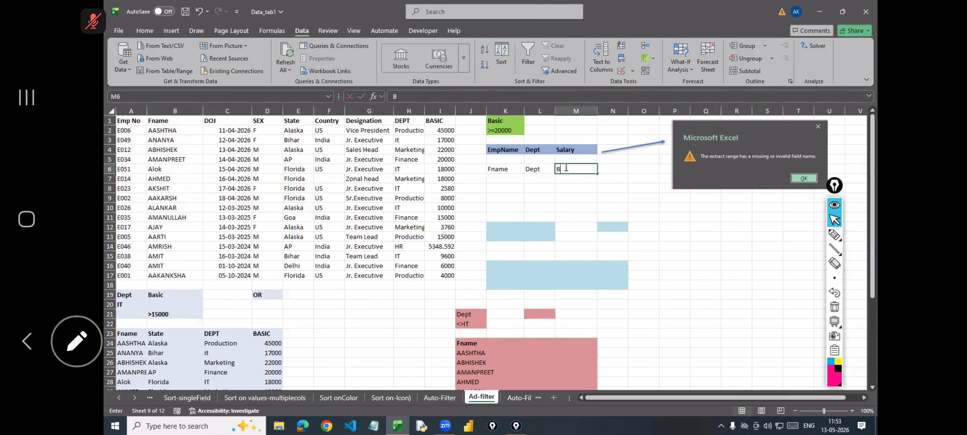
text(asic)
key(Return)
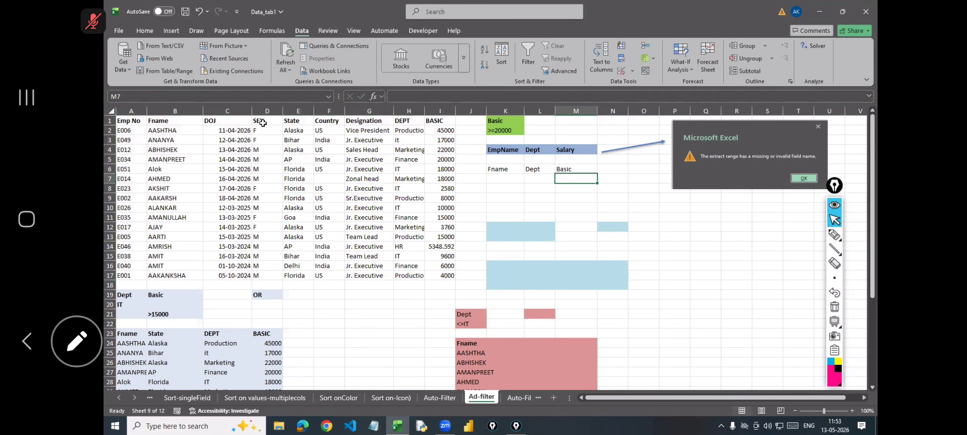
Run an Advanced Filter on A1:I17 with criteria range K1:K2, copying only the Fname, Dept and Basic columns to K6:M6.
click(265, 123)
key(ctrl+a)
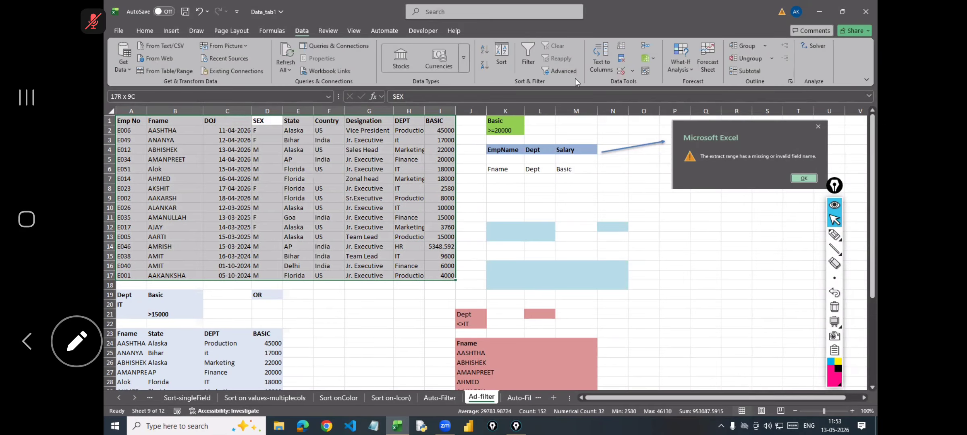
click(564, 72)
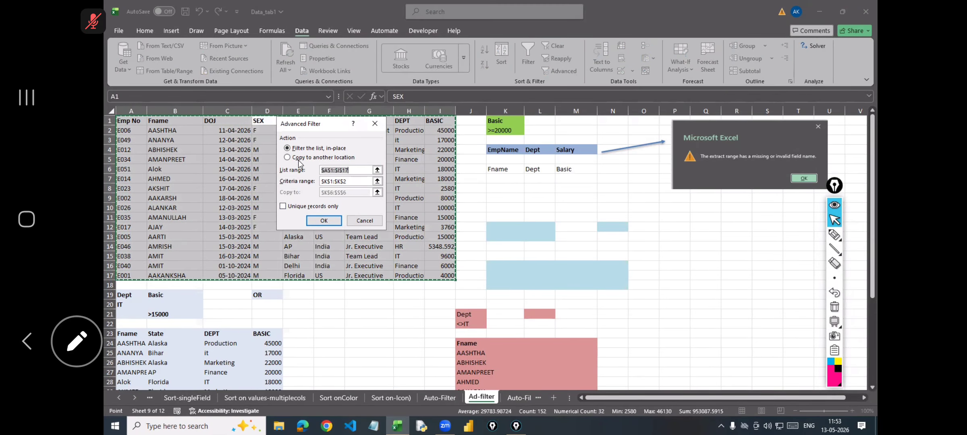
click(306, 157)
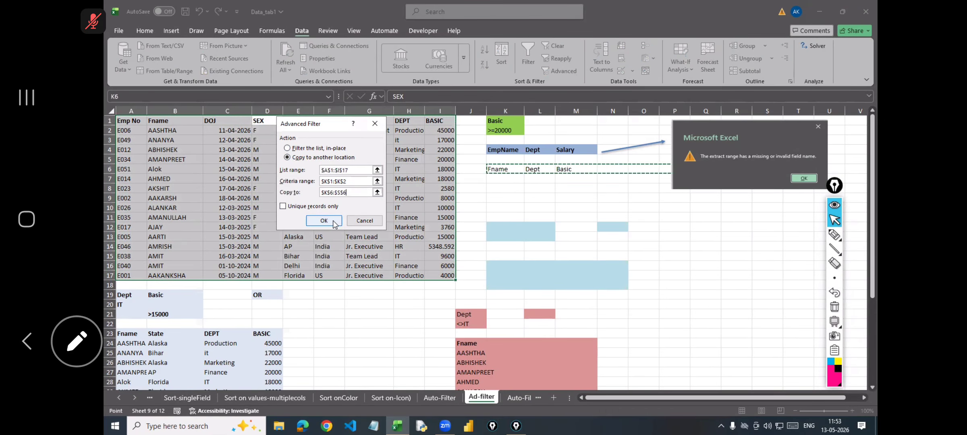
click(569, 185)
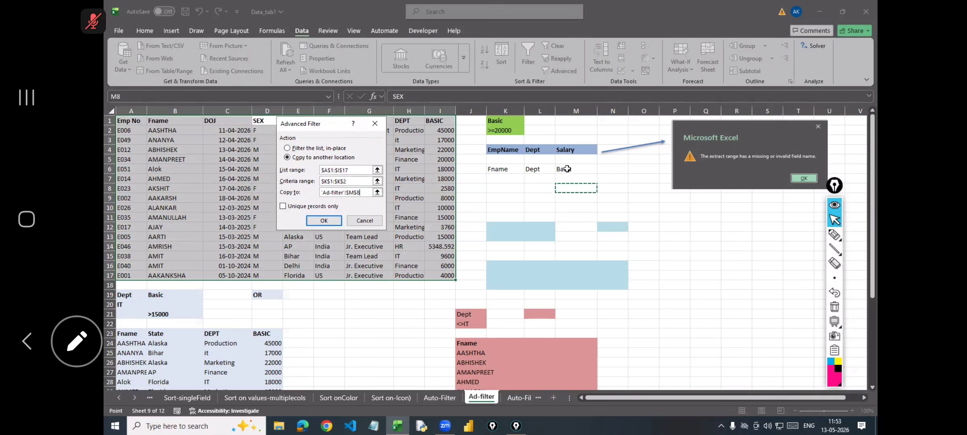
drag(566, 168, 498, 169)
click(323, 221)
click(643, 207)
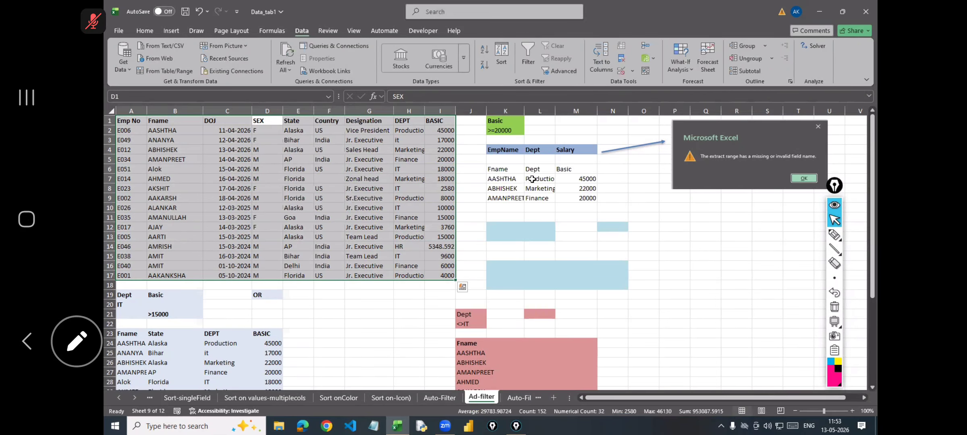
Fill the extracted results block K6:M10 with a light green shade.
drag(491, 170, 590, 209)
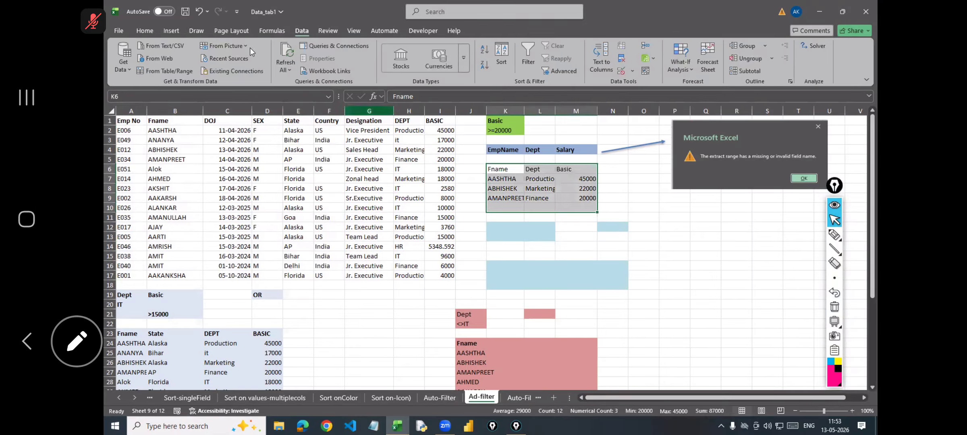
click(145, 33)
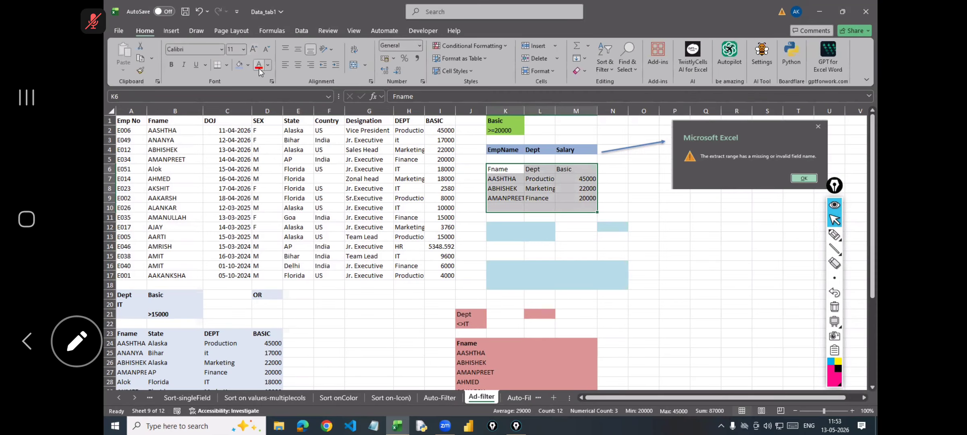
click(320, 155)
click(687, 254)
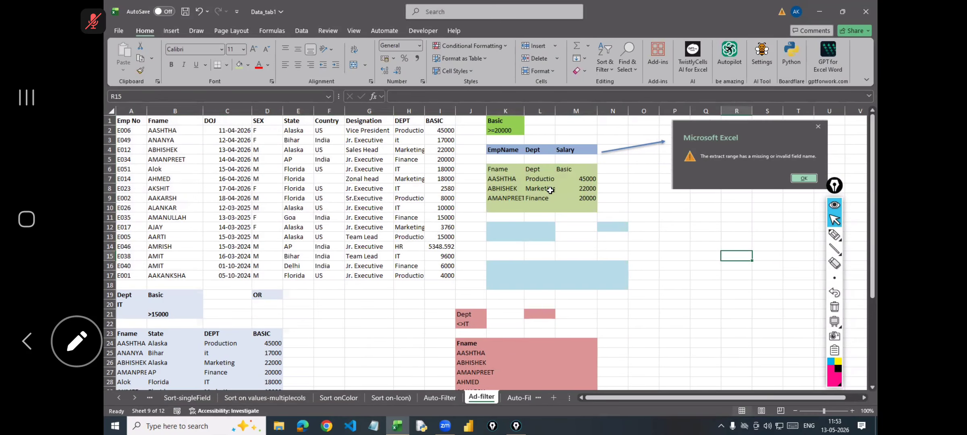
Label the criteria examples by entering Not in L21 and And in N12.
scroll(550, 193, down, 3)
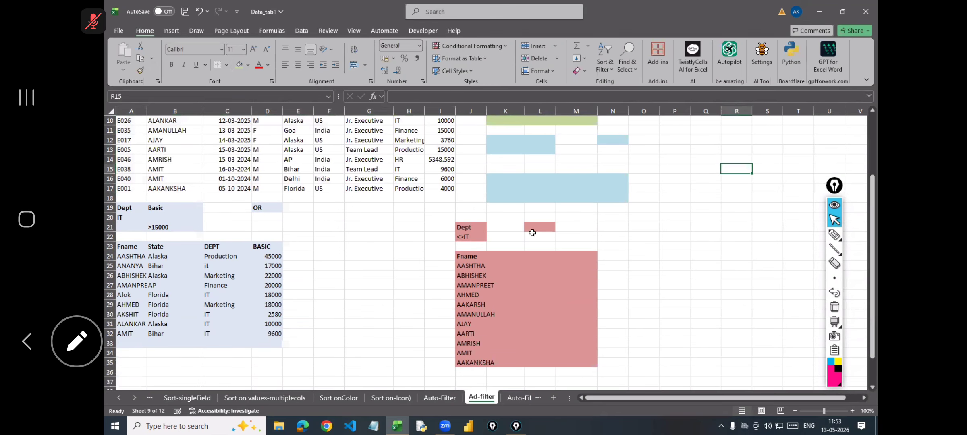
click(533, 227)
text(Not)
key(Return)
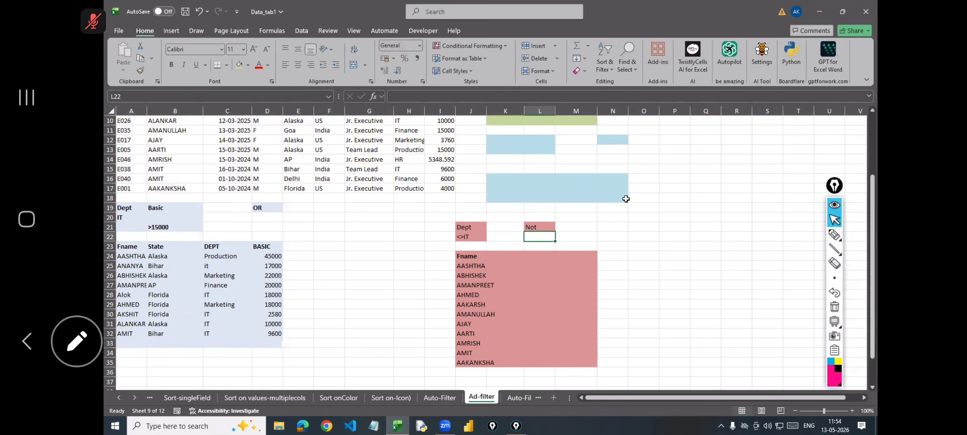
scroll(620, 198, up, 3)
click(611, 225)
text(And)
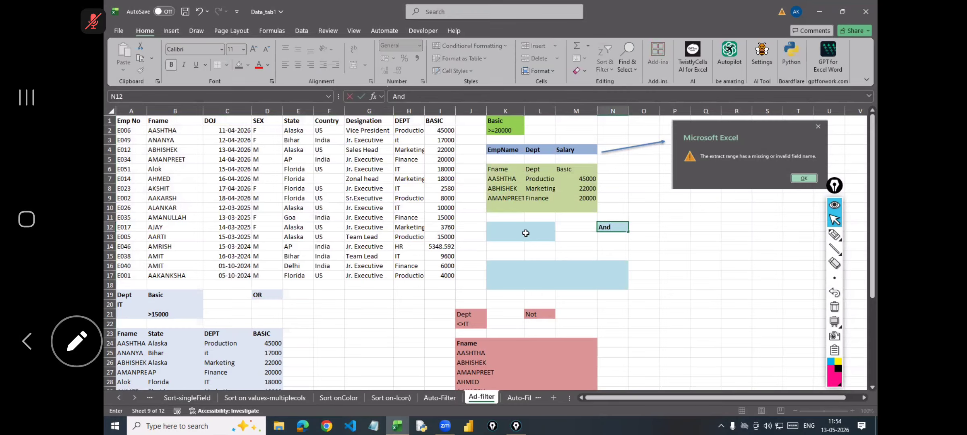
Build an AND criteria range in K12:L13 with Basic >=20000 and Dept Finance.
click(498, 226)
text(Basi)
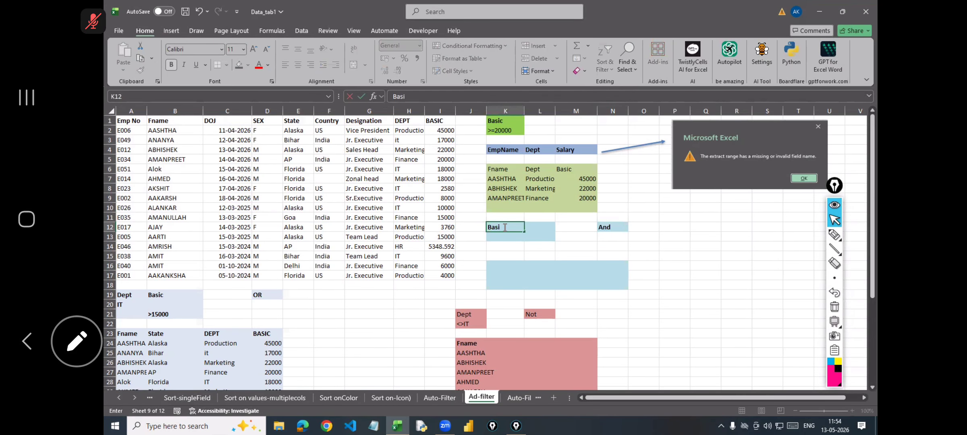
text(c)
click(503, 235)
text(>=20000)
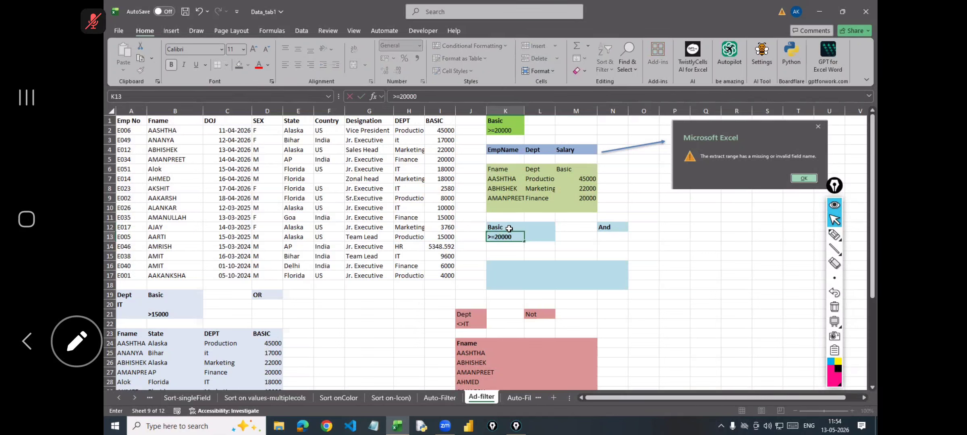
click(529, 225)
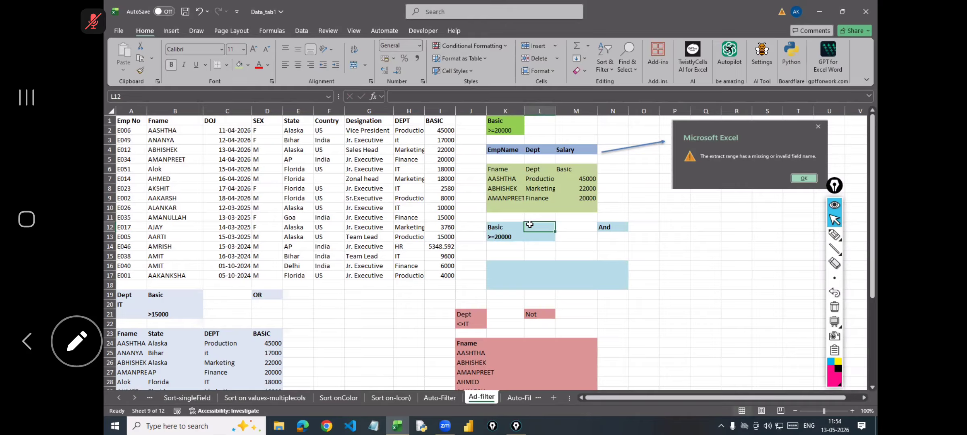
text(Dept)
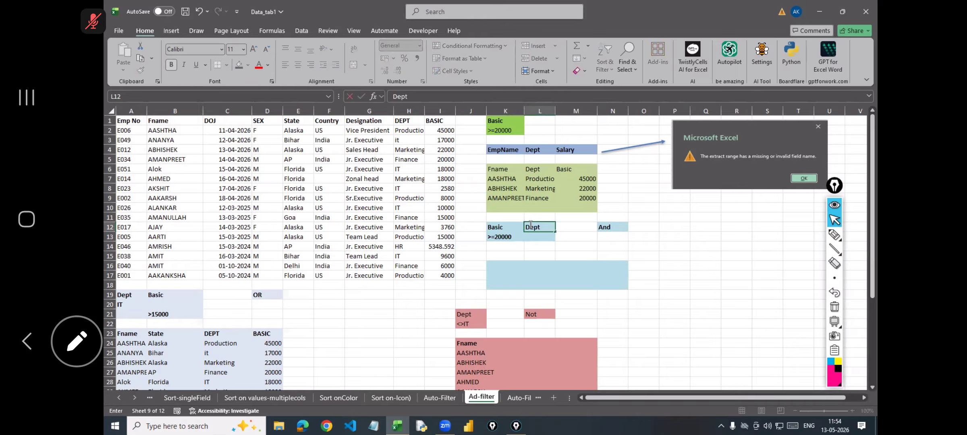
key(Return)
text(Finan)
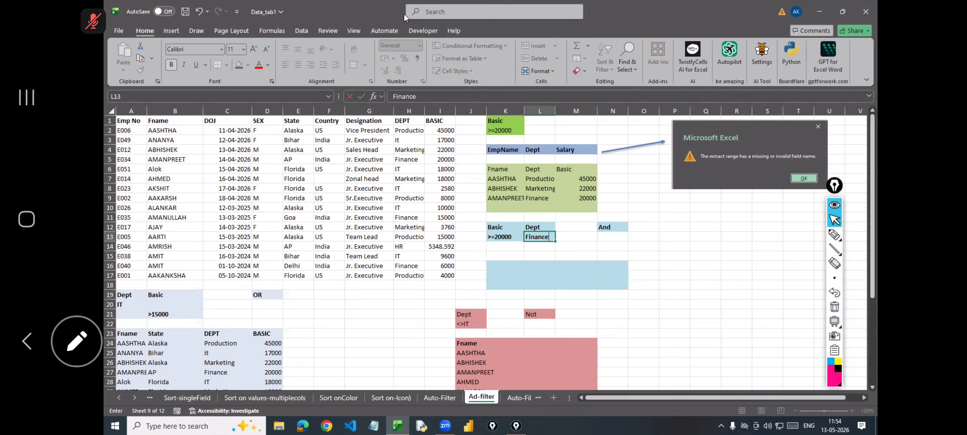
text(ce)
key(Return)
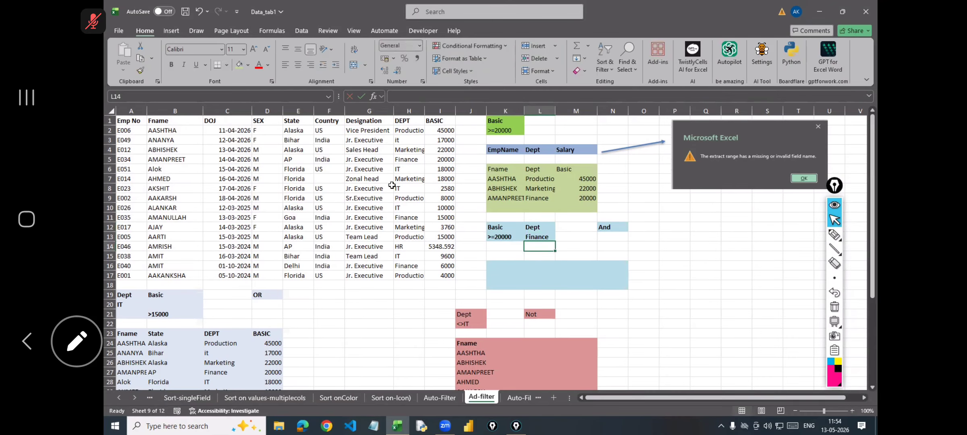
click(542, 238)
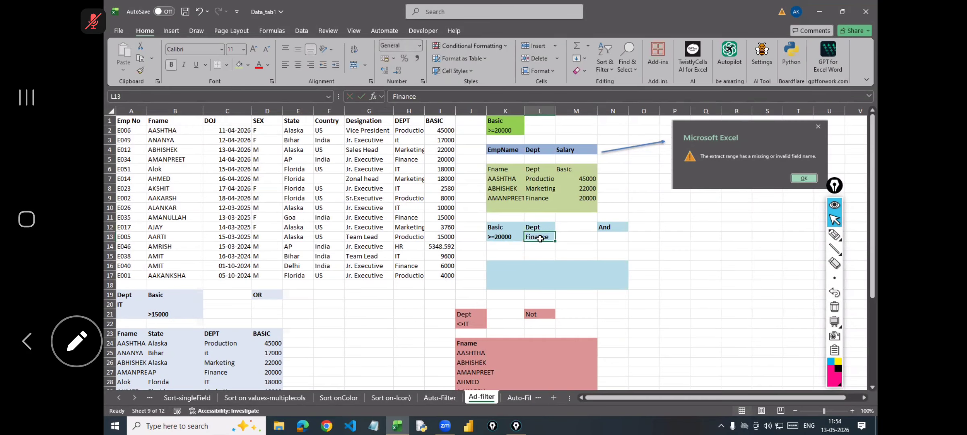
key(ctrl+c)
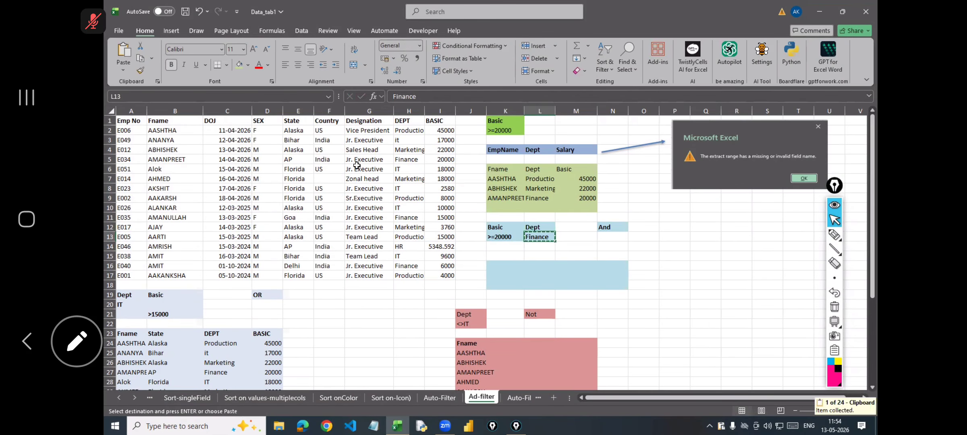
key(Escape)
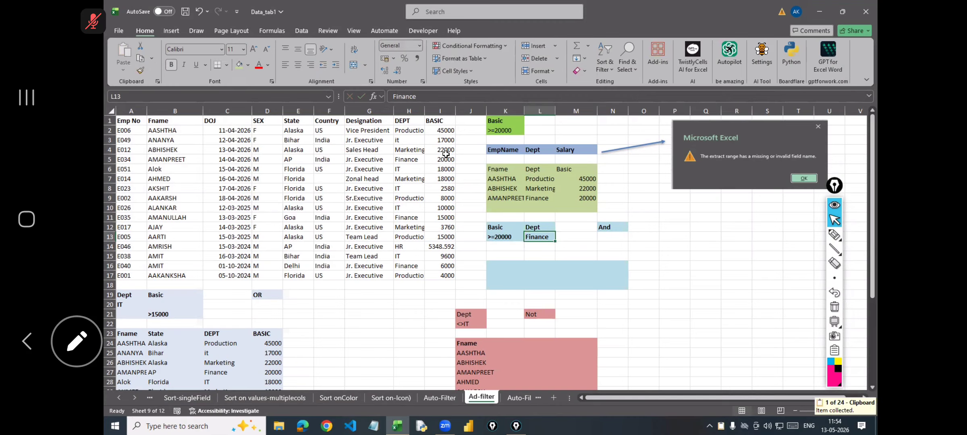
click(441, 216)
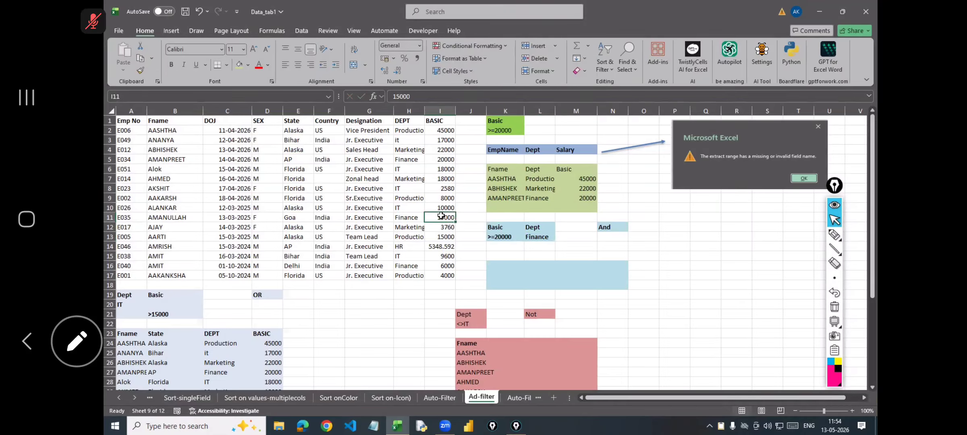
Set the BASIC value in cell I11 to 23000.
text(23000)
key(Return)
Start an Advanced Filter on the list A1:I17 and set its criteria range to the AND block K12:L13.
click(327, 197)
key(ctrl+a)
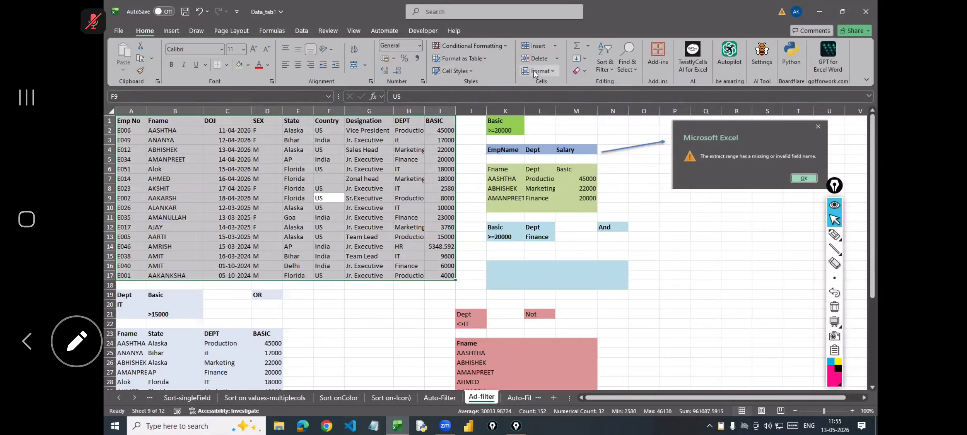
click(311, 32)
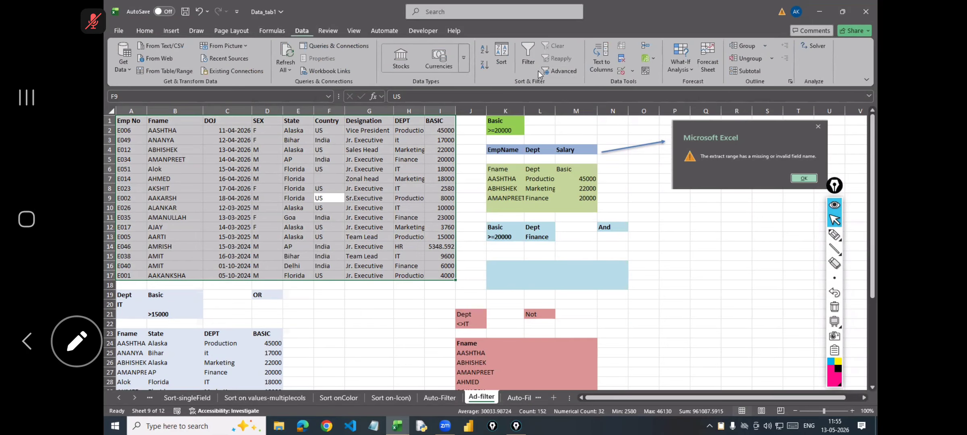
click(563, 71)
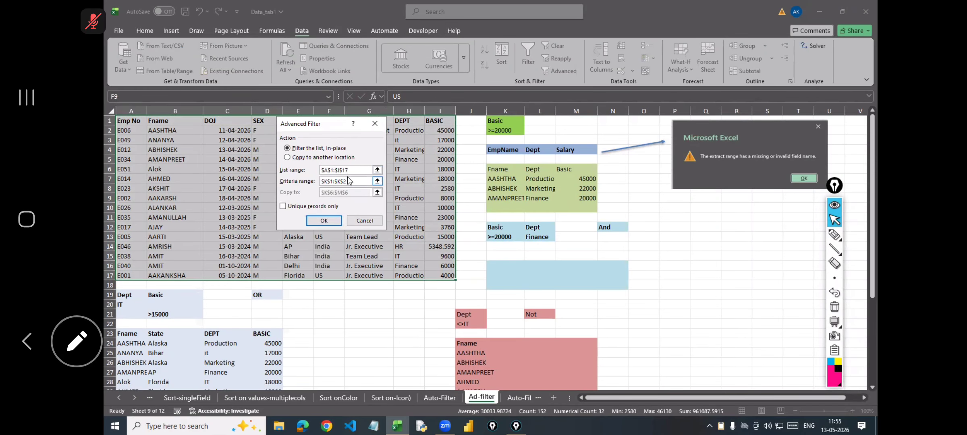
drag(350, 182, 311, 183)
key(BackSpace)
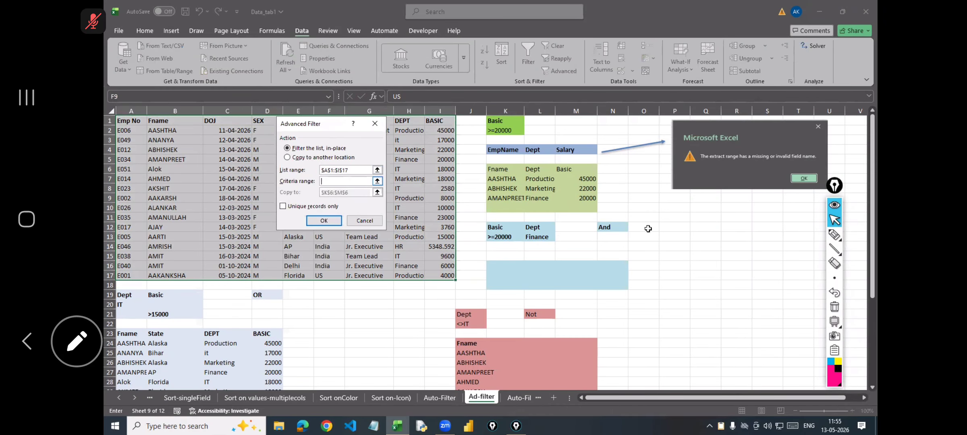
drag(498, 230, 534, 240)
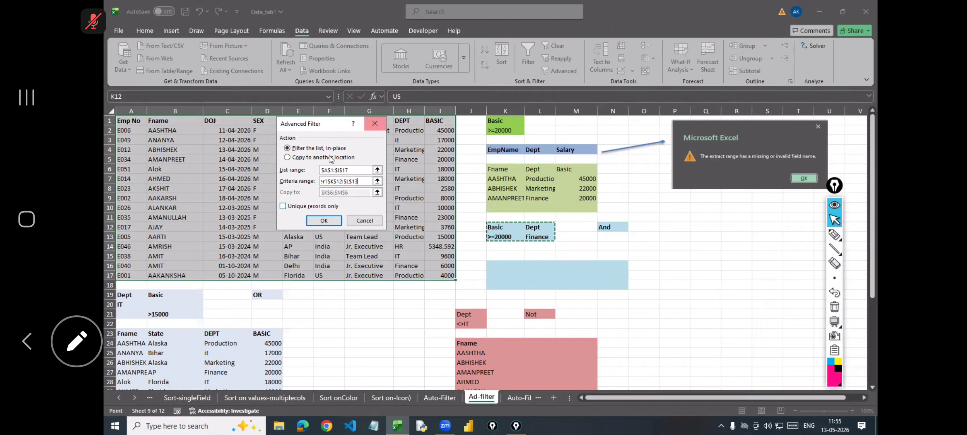
Try to copy the filtered records to another location, using the blank cells K16:N16 as the destination.
click(287, 157)
double_click(348, 192)
key(BackSpace)
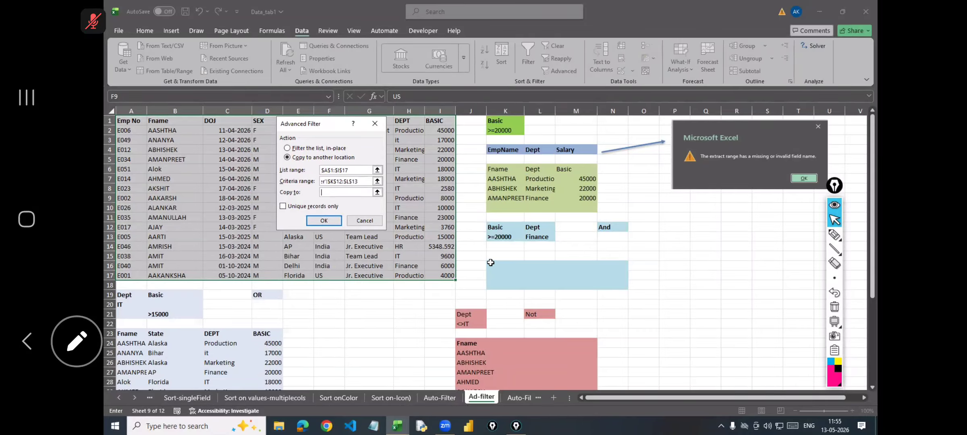
drag(490, 263, 611, 265)
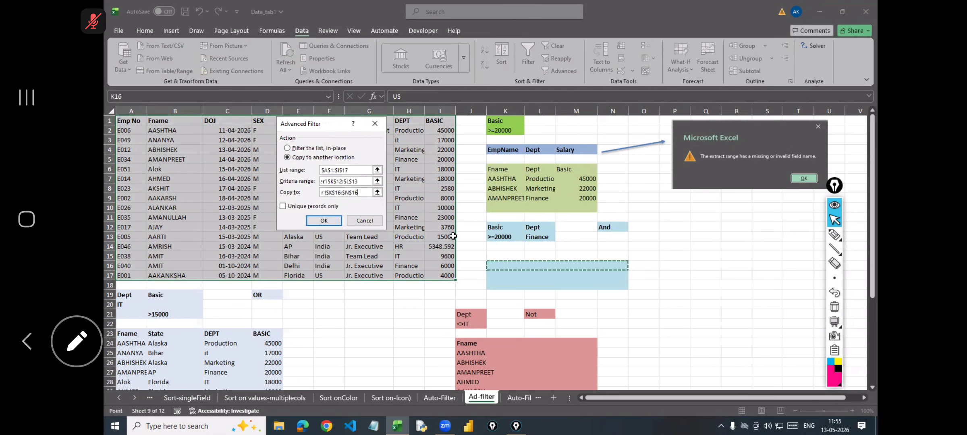
click(330, 221)
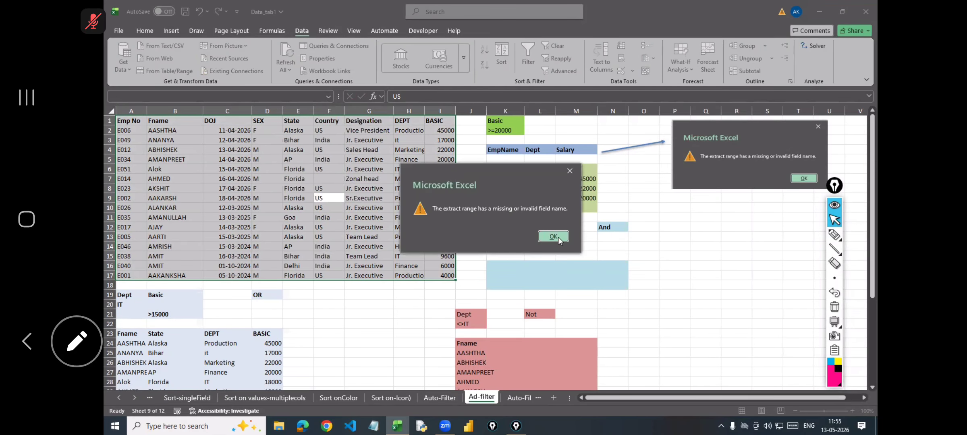
click(553, 236)
Copy the EmpName, Dept and Salary headers from K4:M4 to K16:M16.
click(498, 263)
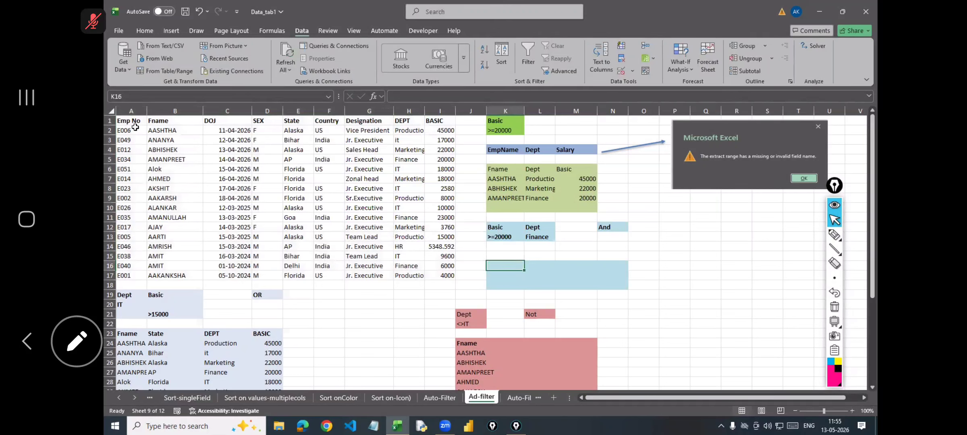
drag(495, 150, 574, 149)
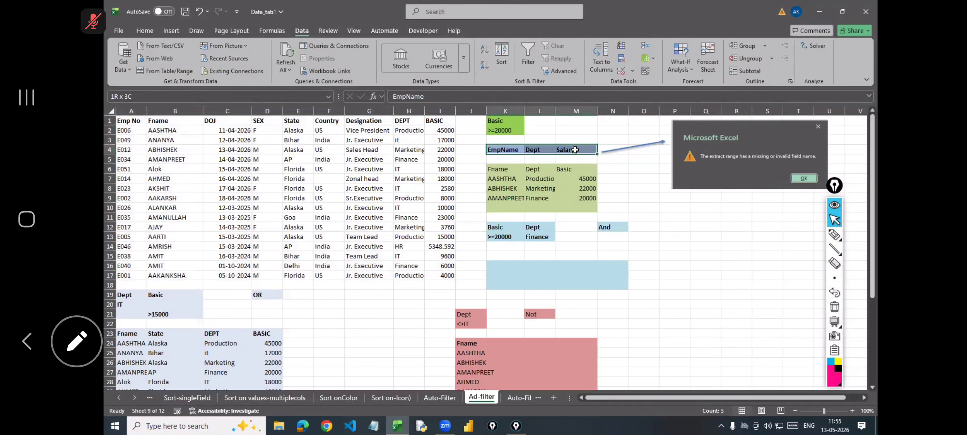
key(ctrl+c)
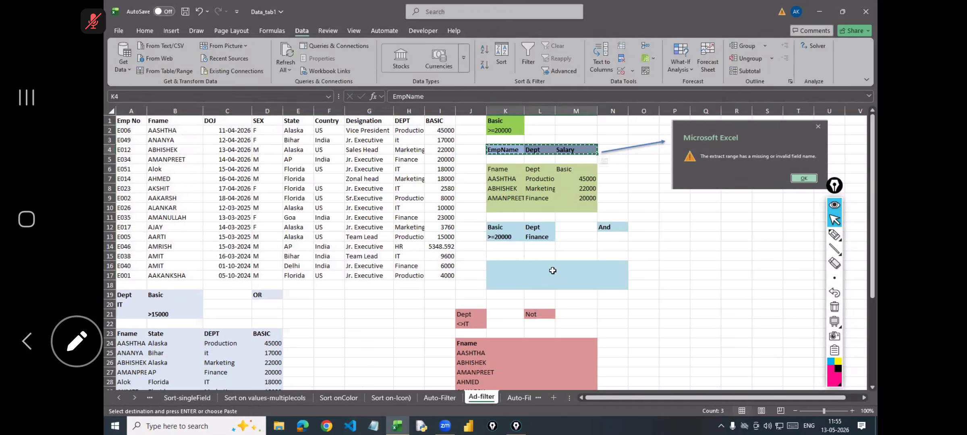
click(494, 265)
key(ctrl+v)
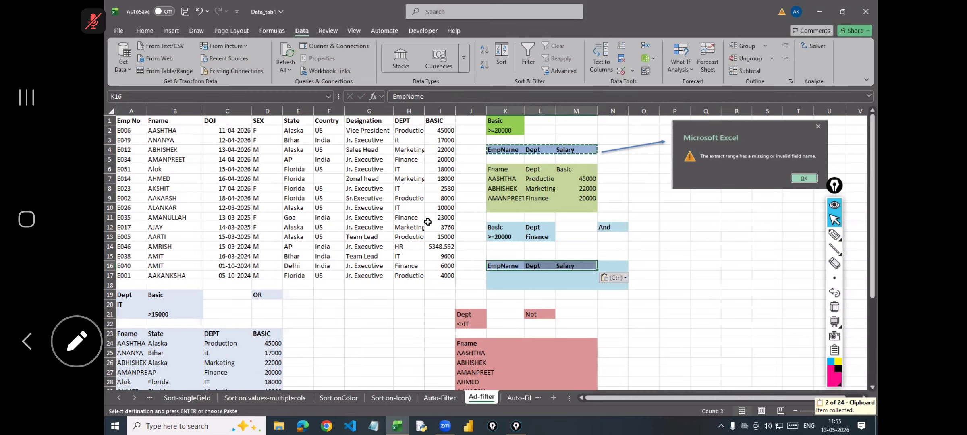
Try an Advanced Filter on A1:I17 with criteria K12:L13, copying to the EmpName, Dept and Salary headers in K16:M16.
click(296, 200)
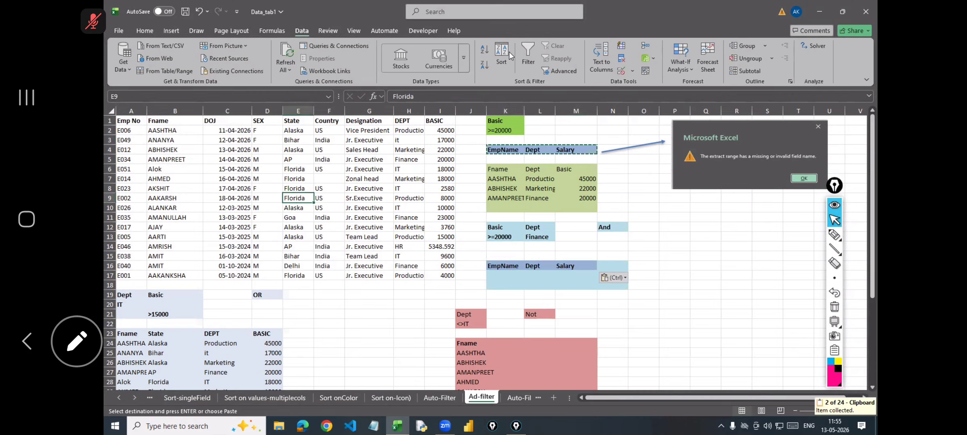
click(563, 71)
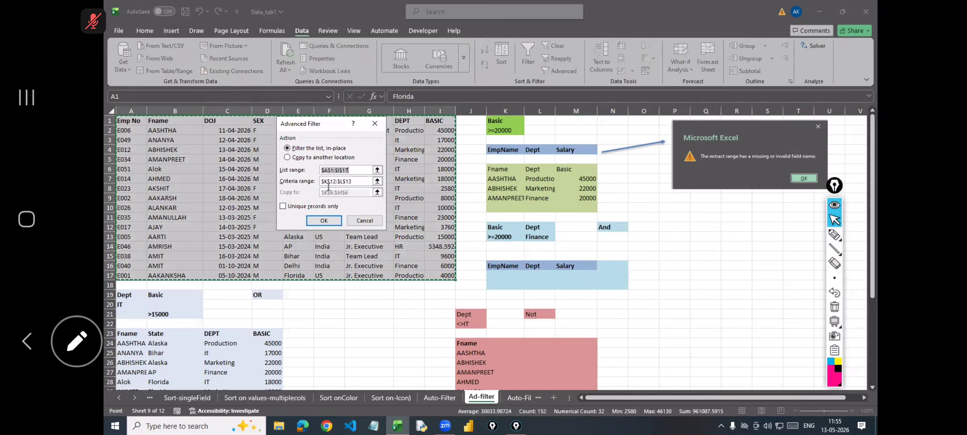
click(307, 158)
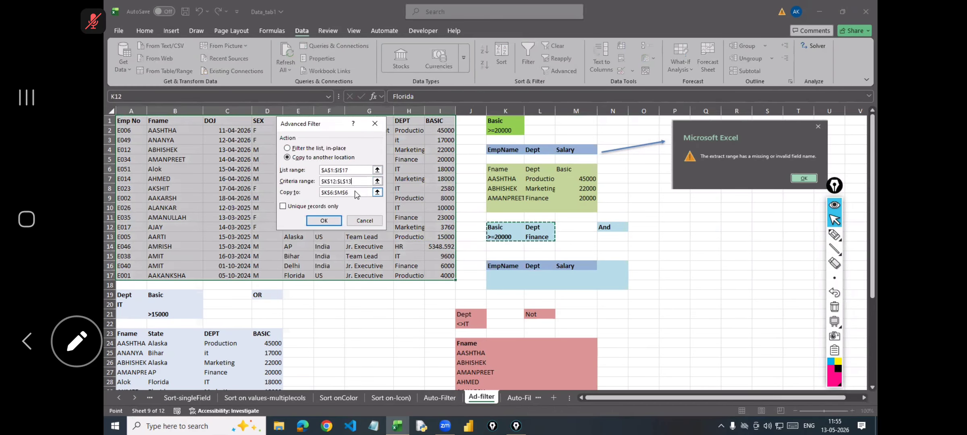
drag(356, 192, 292, 192)
key(BackSpace)
drag(590, 265, 500, 266)
click(326, 220)
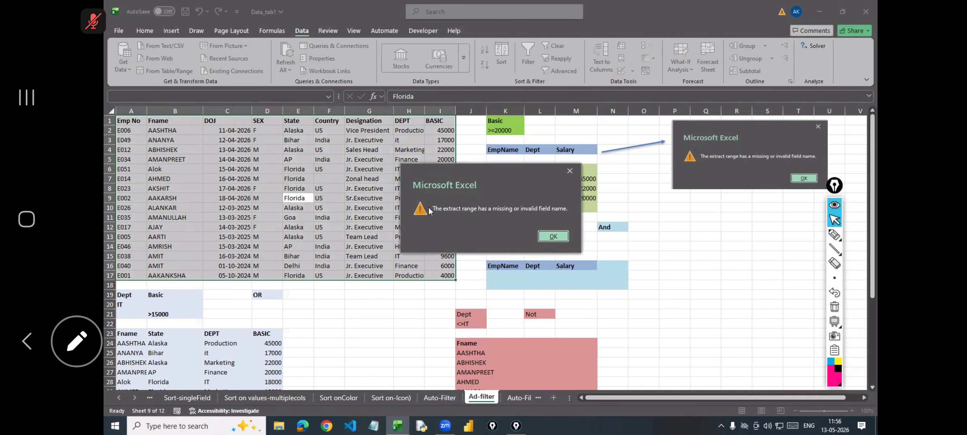
click(552, 236)
Rename the extract headers to match the source list, entering Fname in K16 and Basic in M16.
click(500, 269)
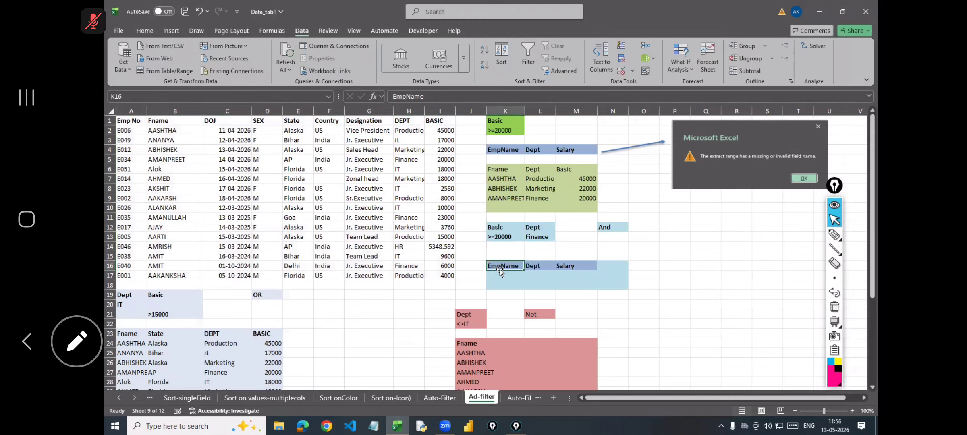
text(Fna)
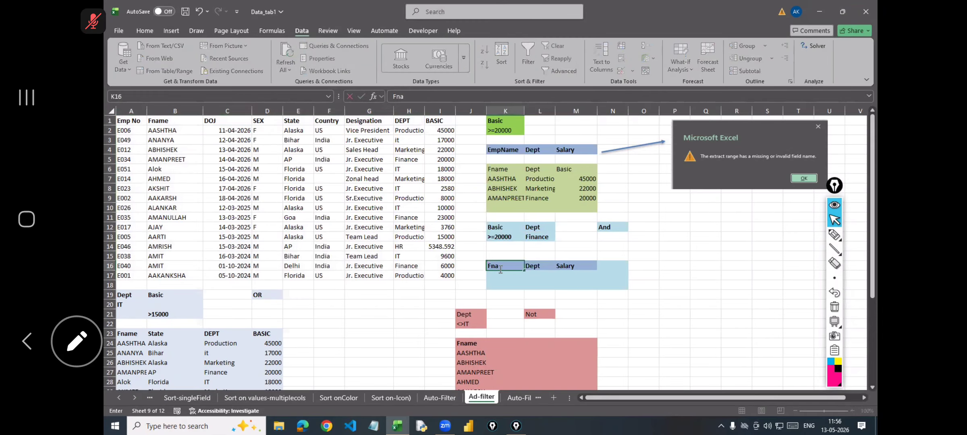
text(me)
key(Tab)
click(566, 262)
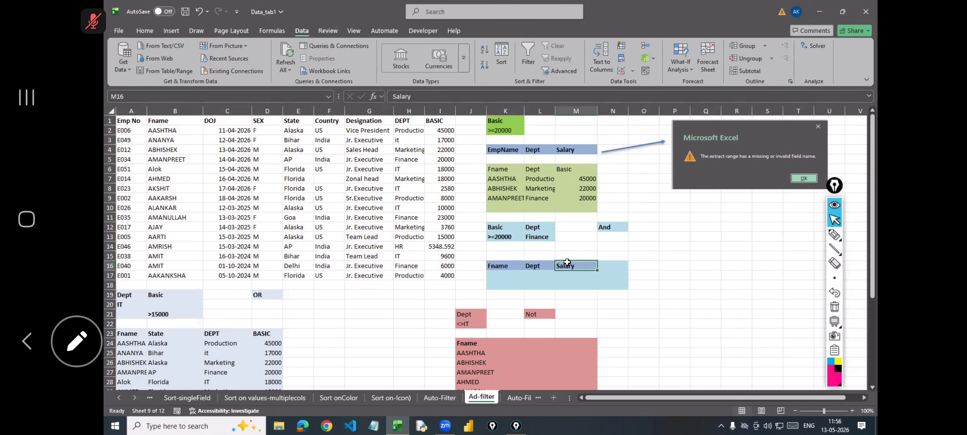
text(Basi)
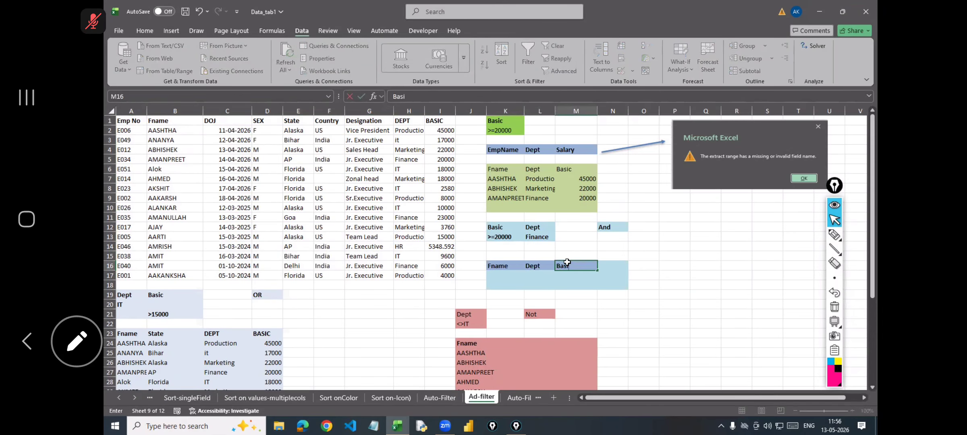
text(c)
key(Return)
Run an Advanced Filter on A1:I17 with criteria range K12:L13, copying the Fname, Dept and Basic columns to K16:M16.
click(281, 178)
key(ctrl+a)
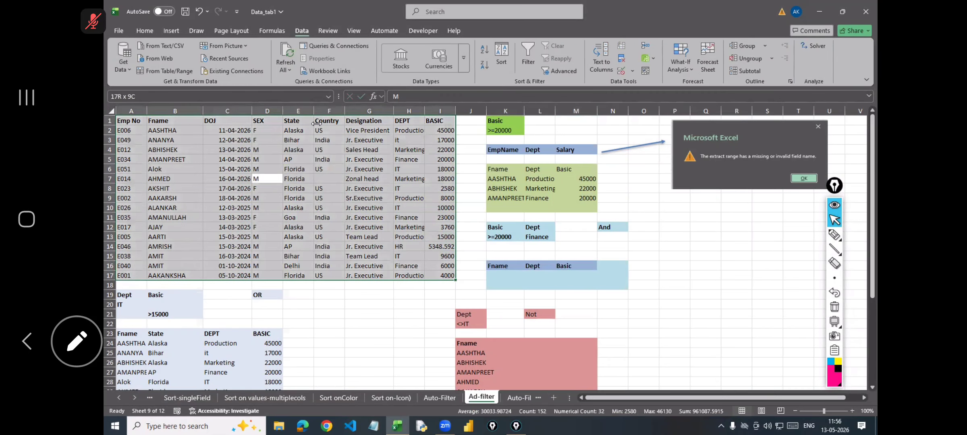
click(565, 72)
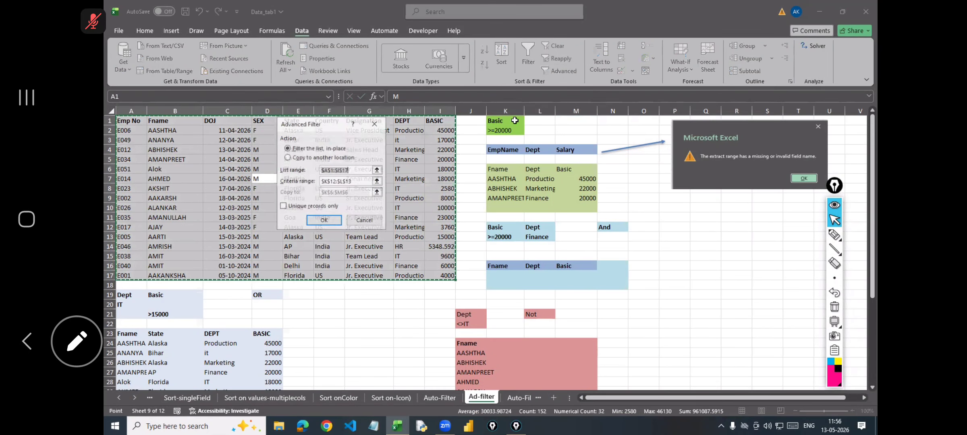
click(353, 183)
click(330, 156)
click(322, 157)
click(324, 193)
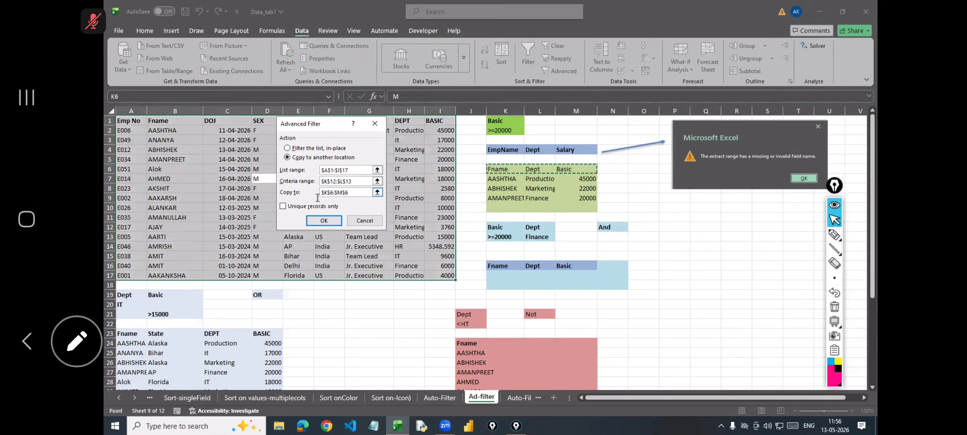
drag(351, 192, 310, 196)
key(BackSpace)
drag(495, 267, 590, 266)
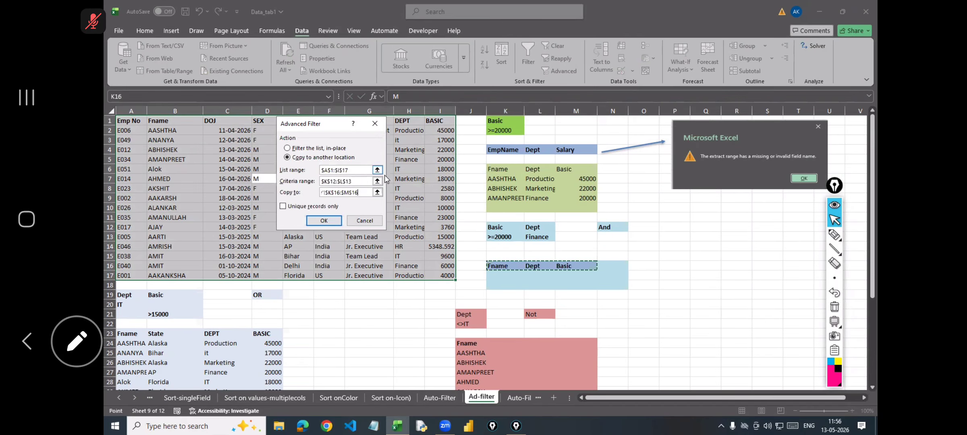
click(318, 220)
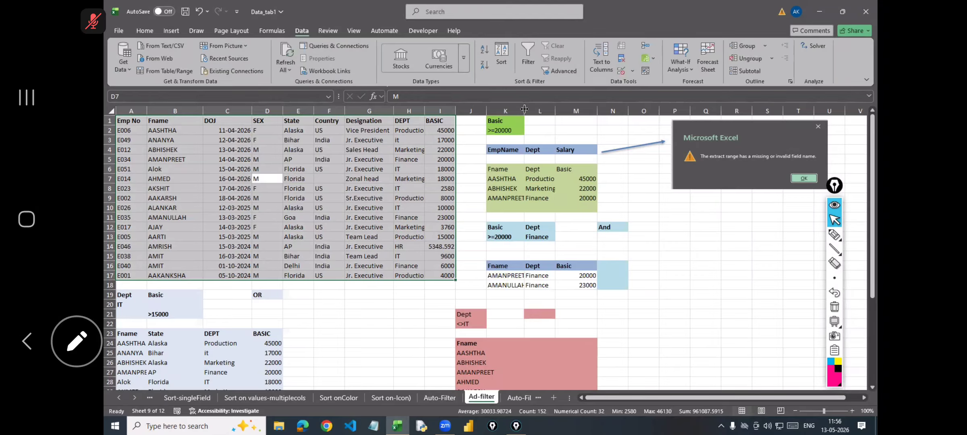
Widen column K to fit the extracted names and remove the fill from the unused cells N16:N19.
drag(545, 108, 545, 108)
drag(633, 265, 633, 285)
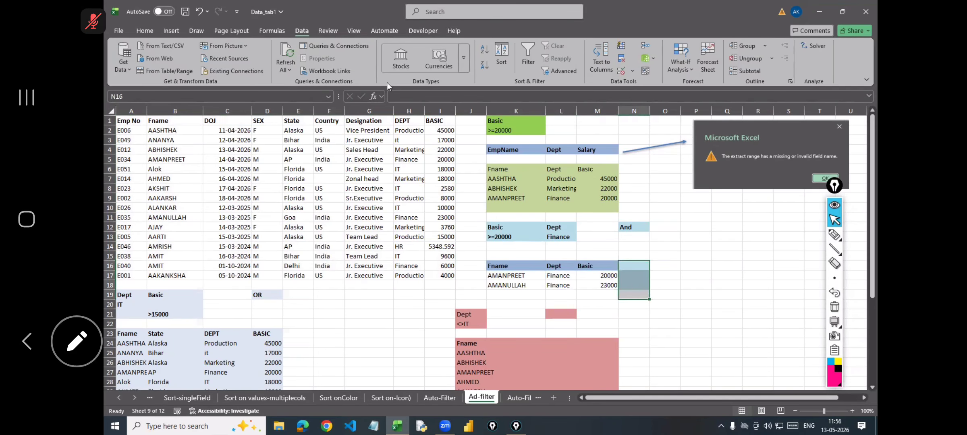
click(146, 31)
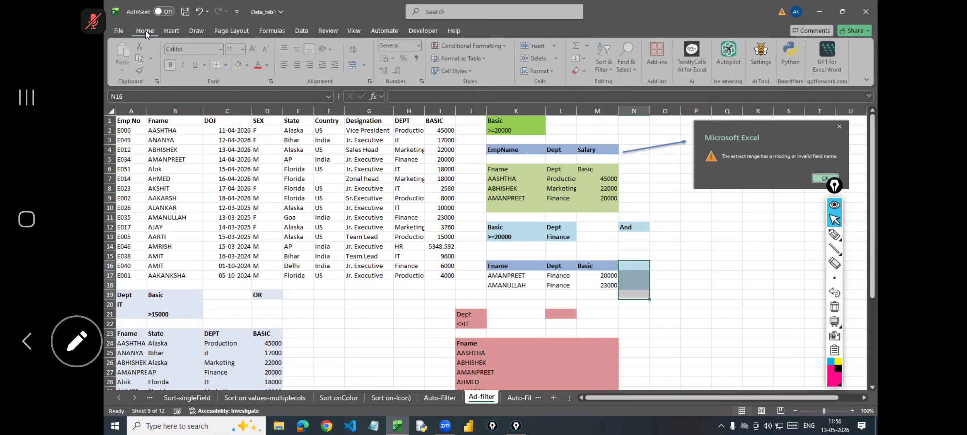
click(249, 65)
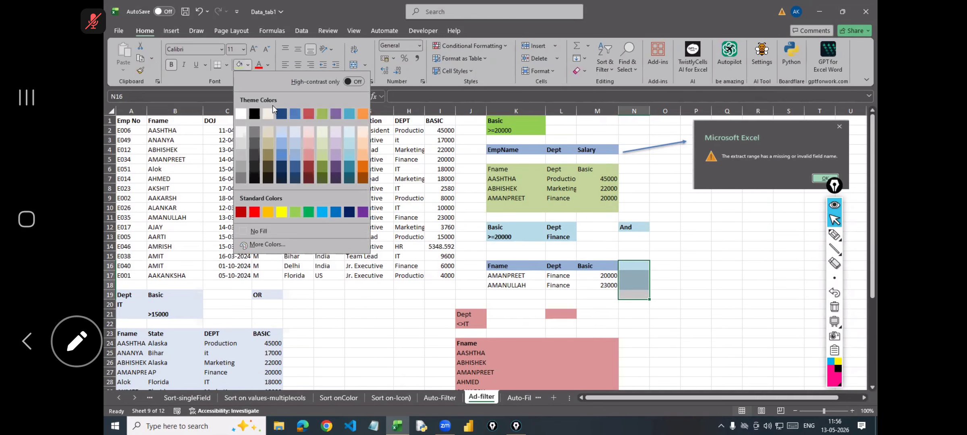
click(262, 231)
click(691, 258)
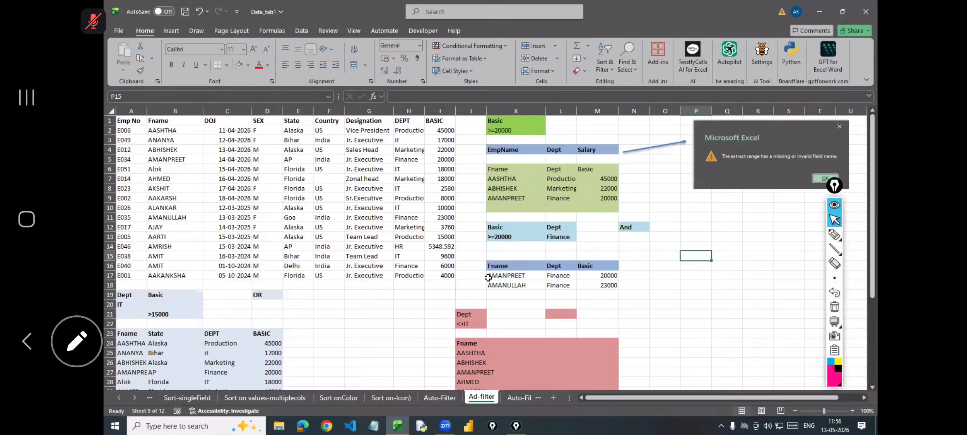
Fill the extracted AND results block K16:M18 with a blue shade.
drag(489, 278, 596, 278)
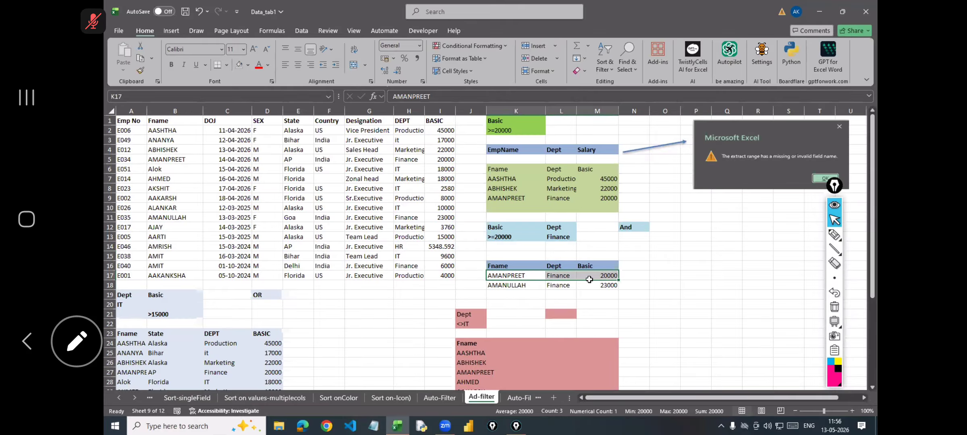
drag(500, 266, 604, 285)
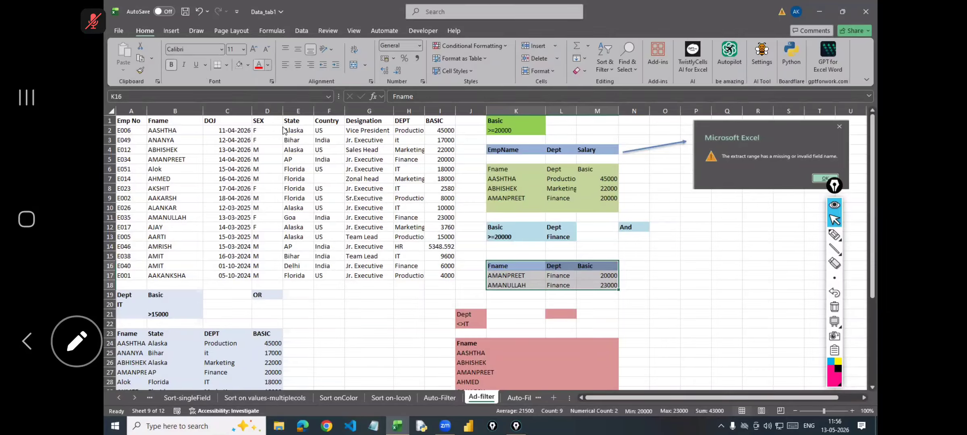
click(248, 65)
click(283, 138)
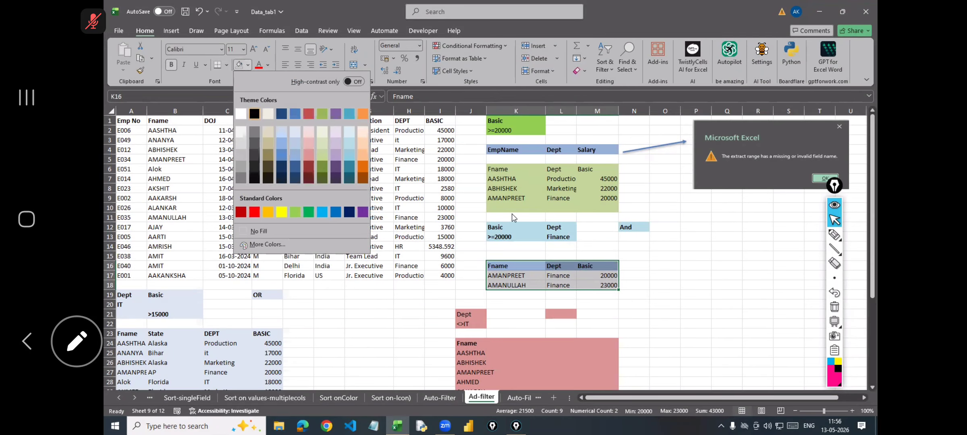
click(683, 276)
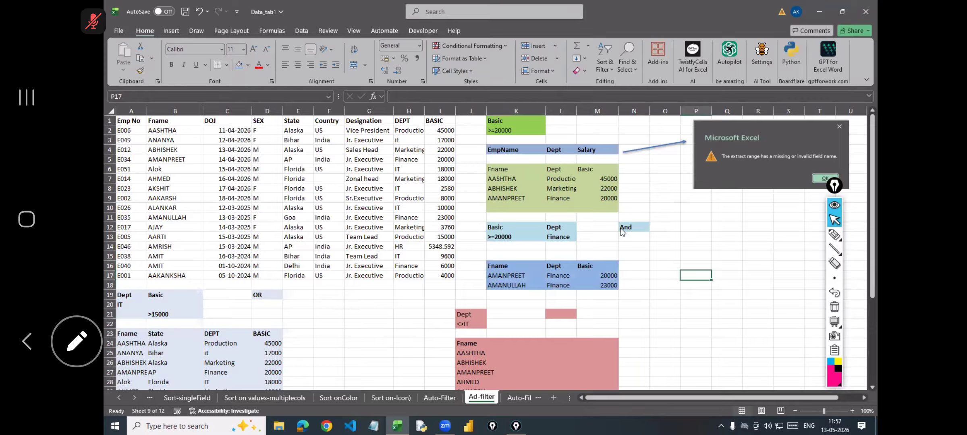
Add a note to the And label in N12 reading "For more than one condition means AND write values of fields in same row", without the author name.
click(632, 228)
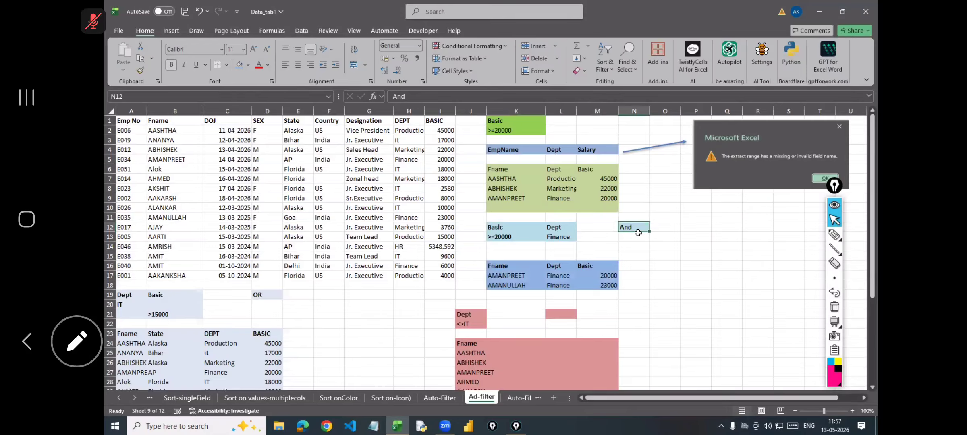
right_click(640, 229)
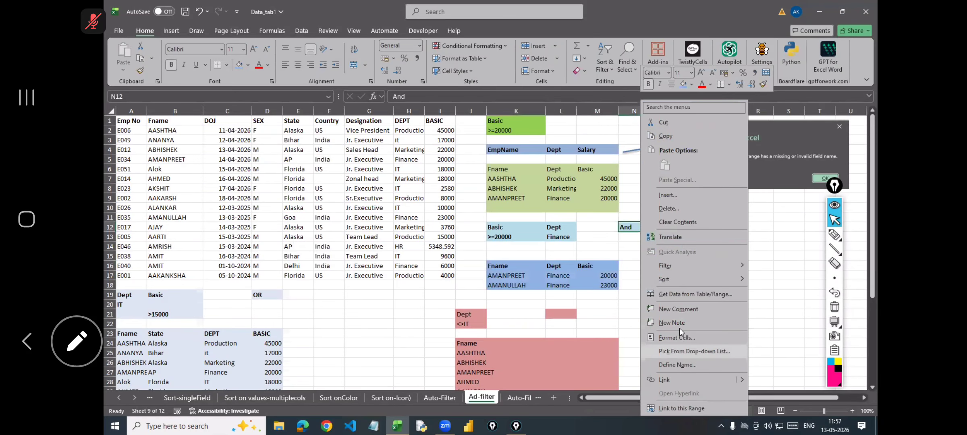
click(679, 322)
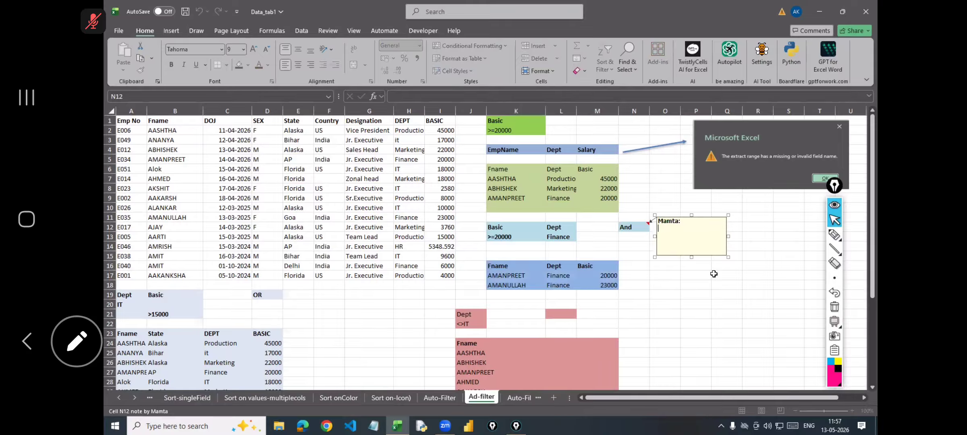
text(For more than one condition means AND write values of fields)
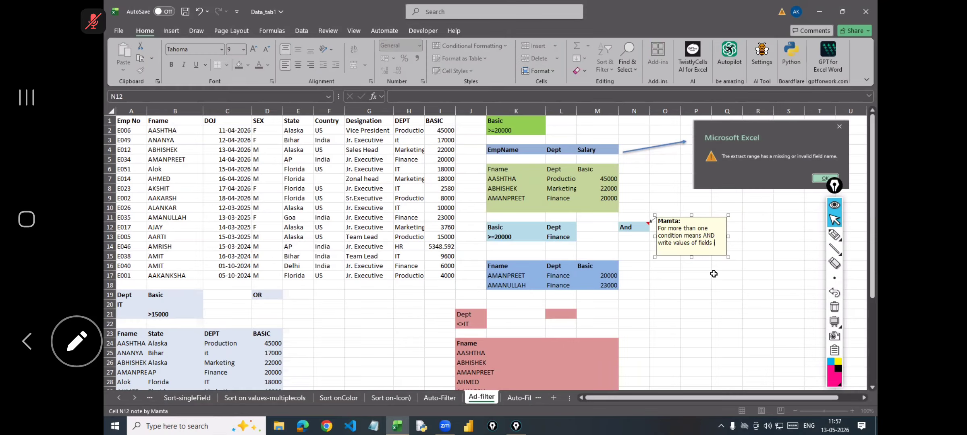
text(ame row)
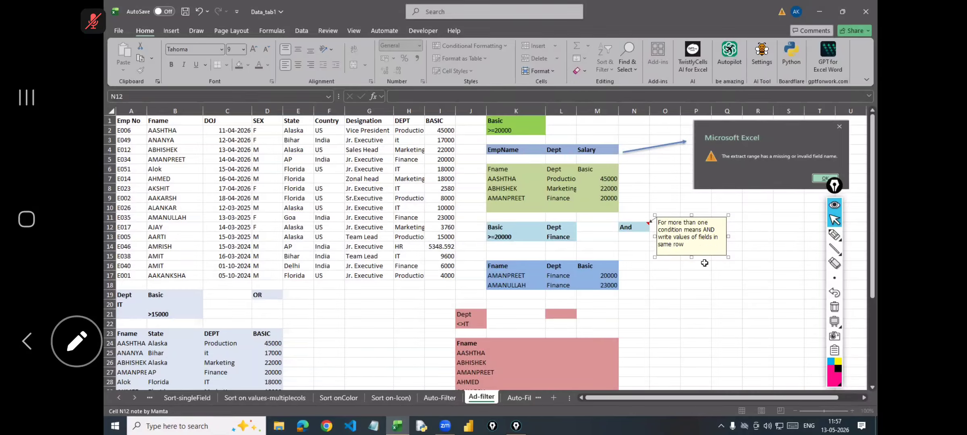
click(700, 285)
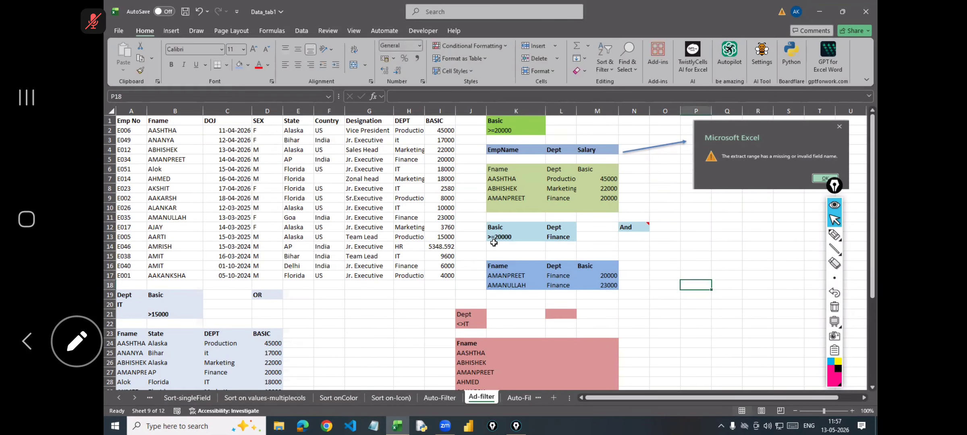
Highlight the AND criteria values K13:L13, clear the highlight, and save the workbook.
drag(491, 238, 564, 236)
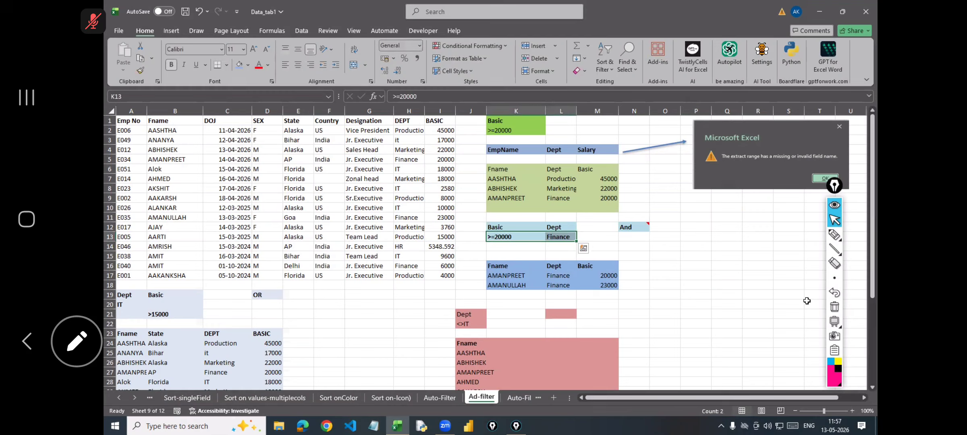
click(700, 303)
key(ctrl+s)
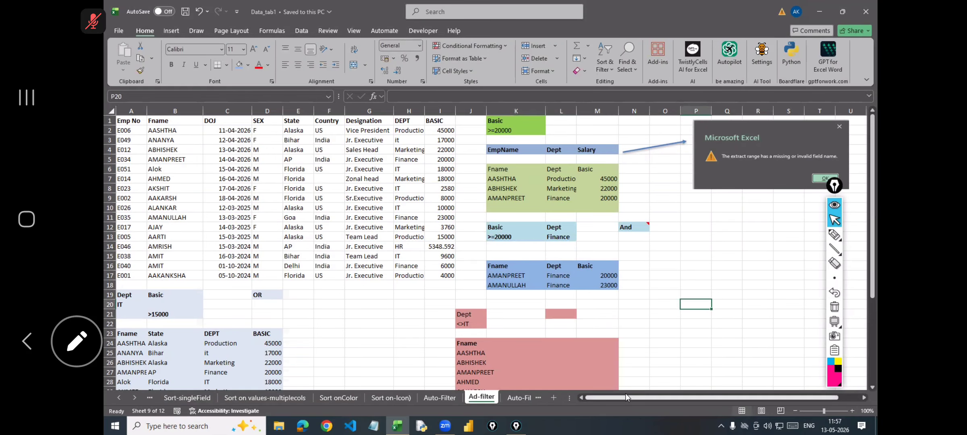
Set the OR example's Dept criterion in A20 to Finane and review the criteria block A19:B21.
click(153, 315)
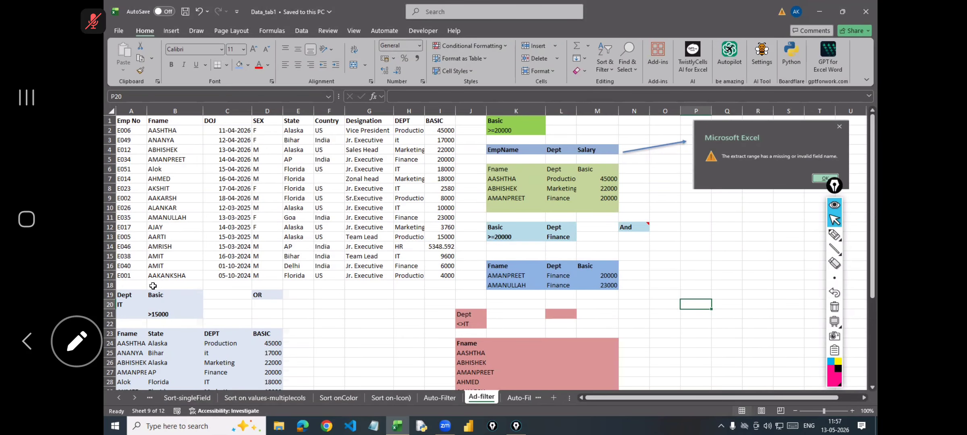
scroll(151, 284, down, 6)
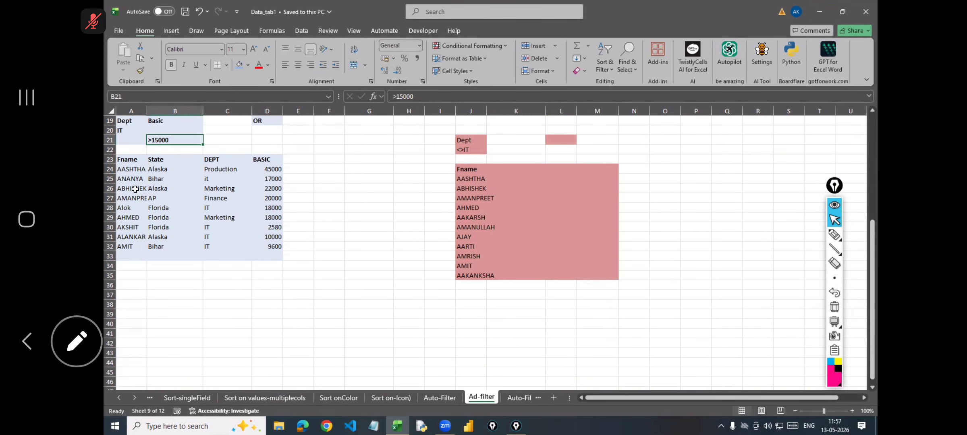
scroll(139, 208, up, 3)
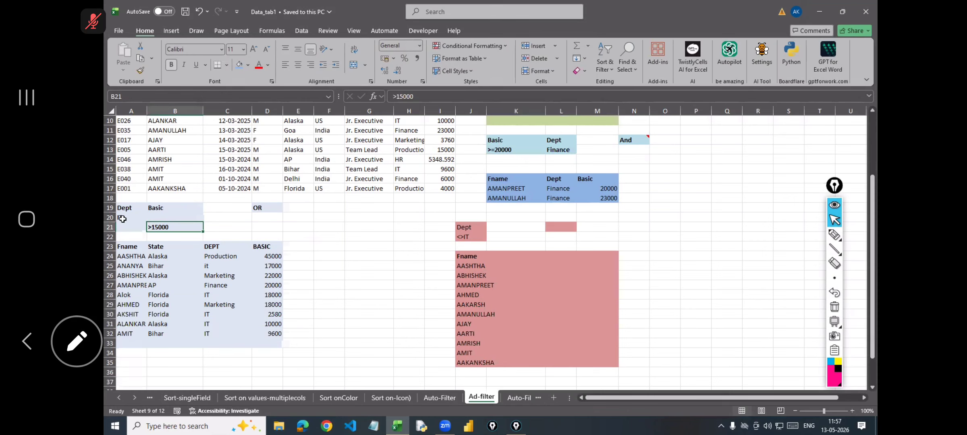
click(121, 217)
text(Finane)
click(155, 216)
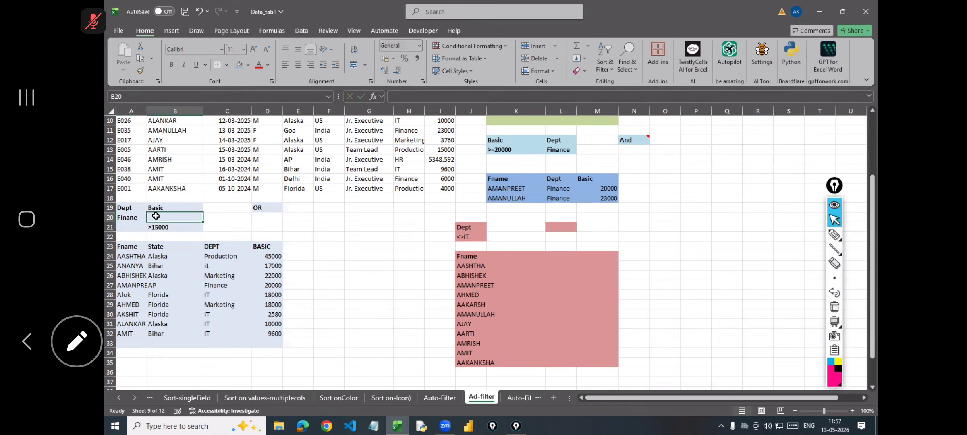
click(161, 226)
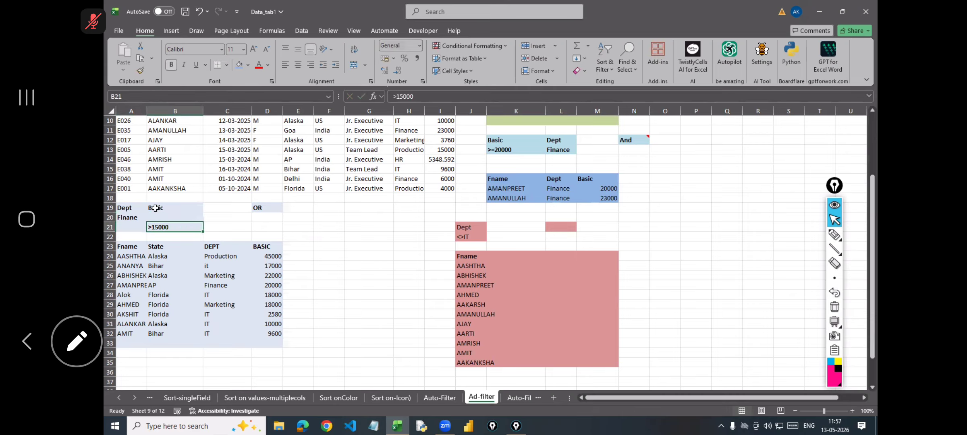
drag(116, 207, 169, 224)
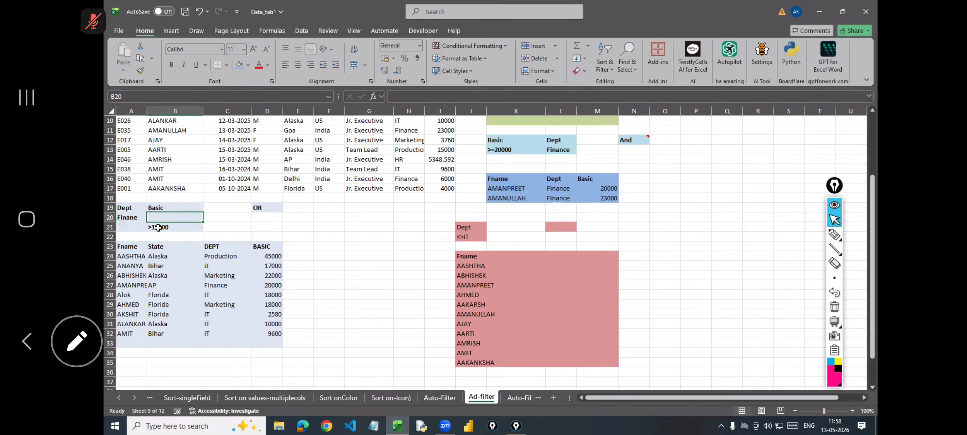
click(135, 214)
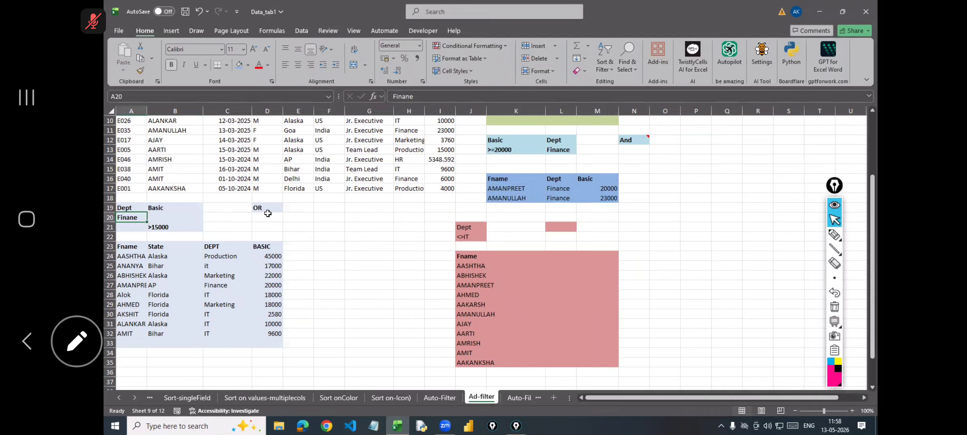
Select the employee list A1:I17 and start an Advanced Filter that copies to another location.
click(204, 161)
key(ctrl+a)
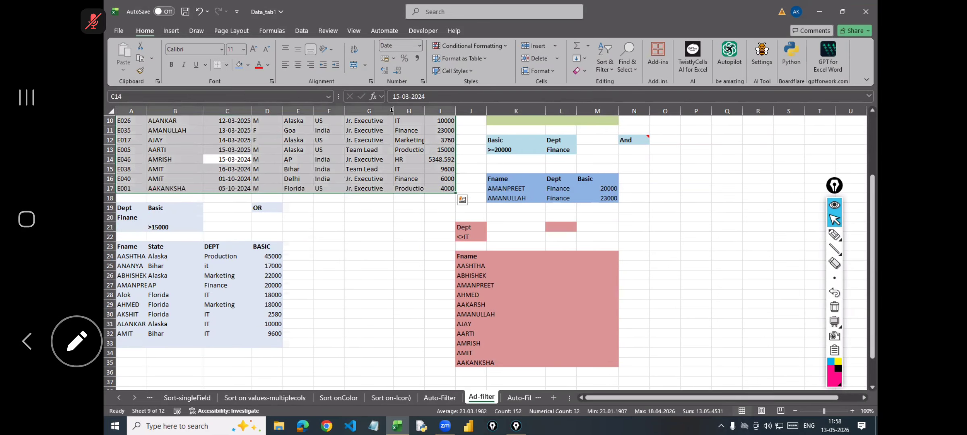
scroll(392, 110, up, 3)
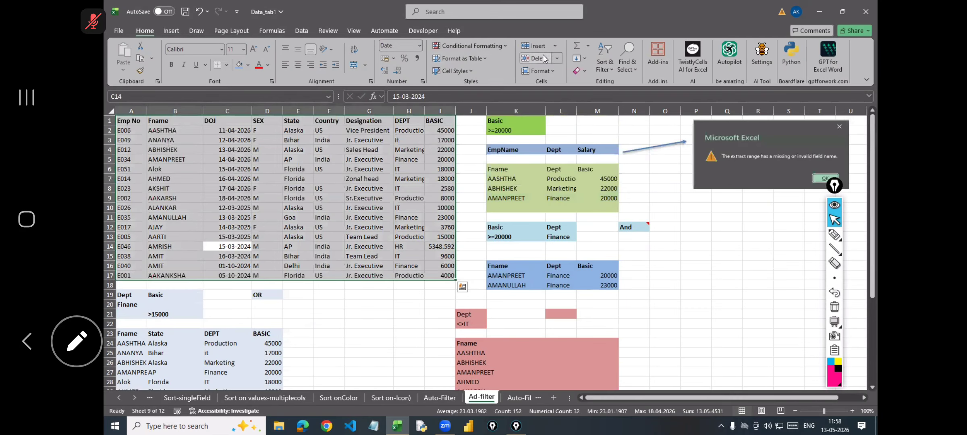
click(300, 31)
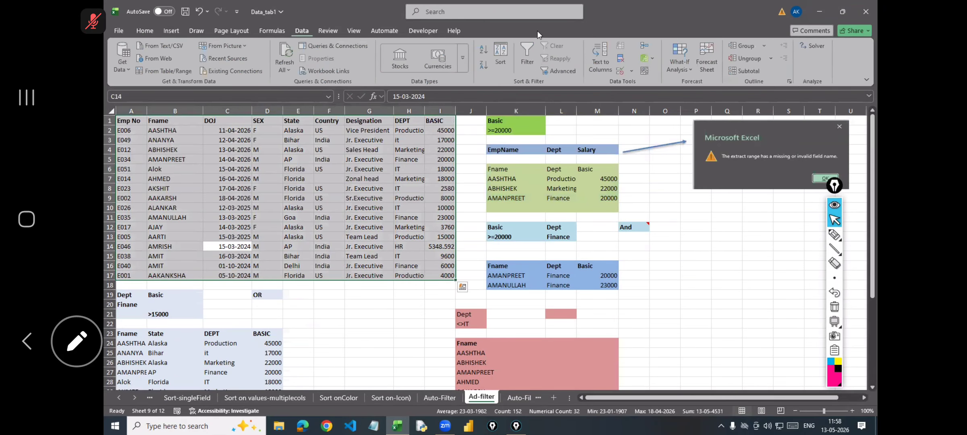
click(558, 72)
click(333, 158)
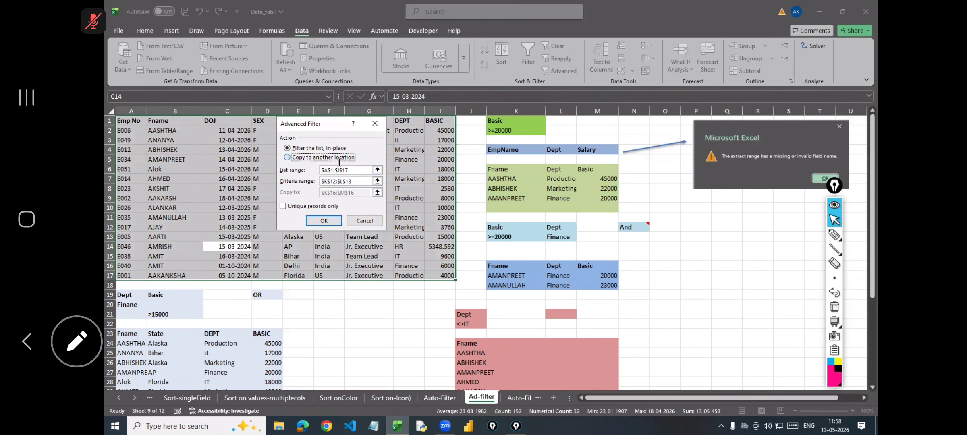
Set the criteria range to A19:B21 and the copy destination to headers A23:D23, and run the filter.
drag(354, 181, 296, 181)
key(BackSpace)
scroll(134, 268, down, 1)
drag(123, 266, 172, 285)
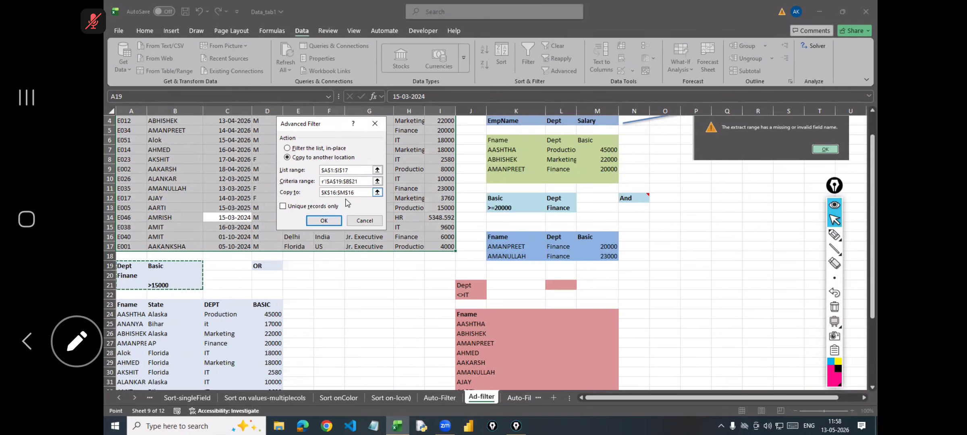
drag(358, 192, 308, 194)
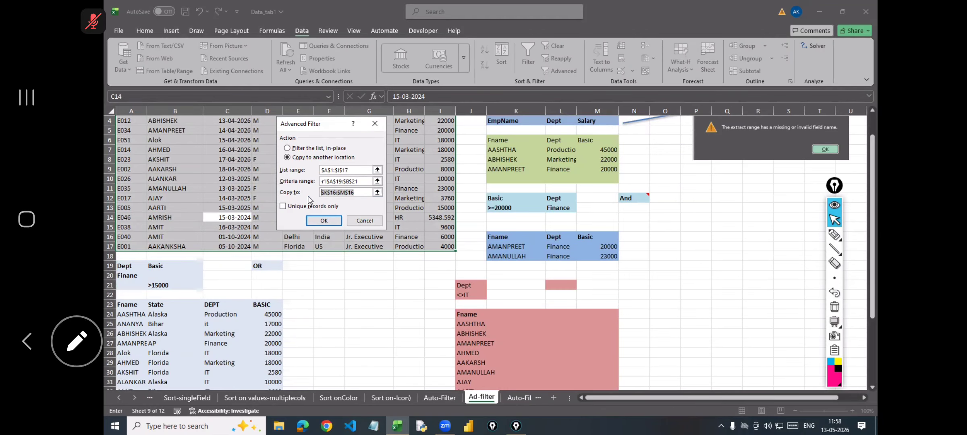
key(BackSpace)
drag(121, 304, 267, 304)
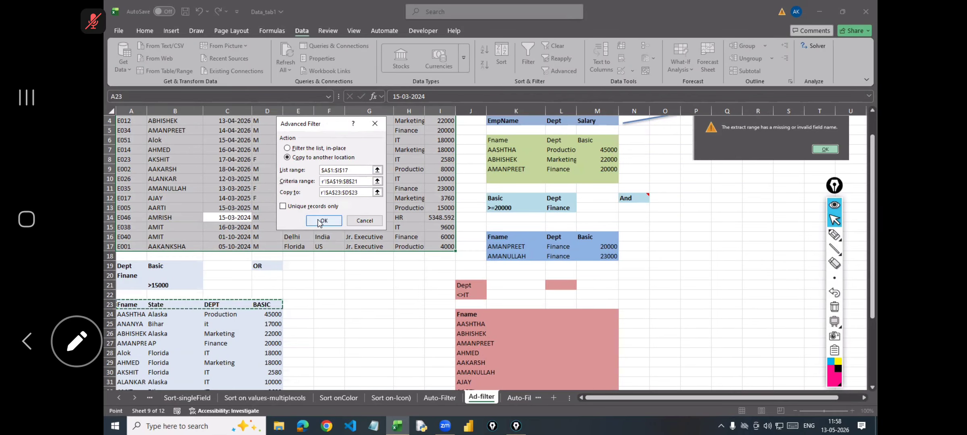
key(Return)
scroll(298, 304, down, 4)
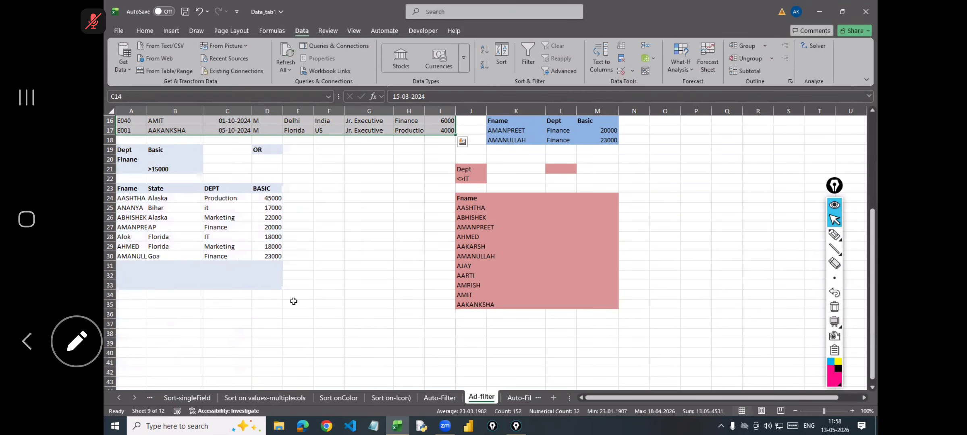
scroll(200, 218, up, 2)
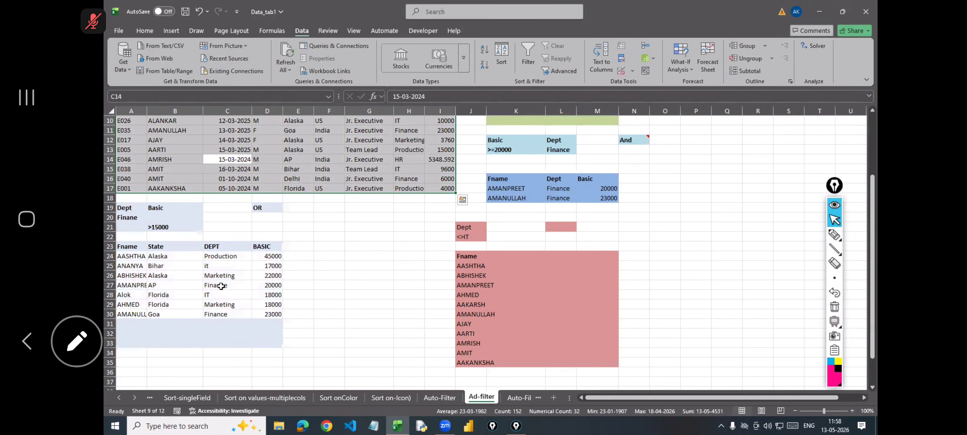
click(182, 277)
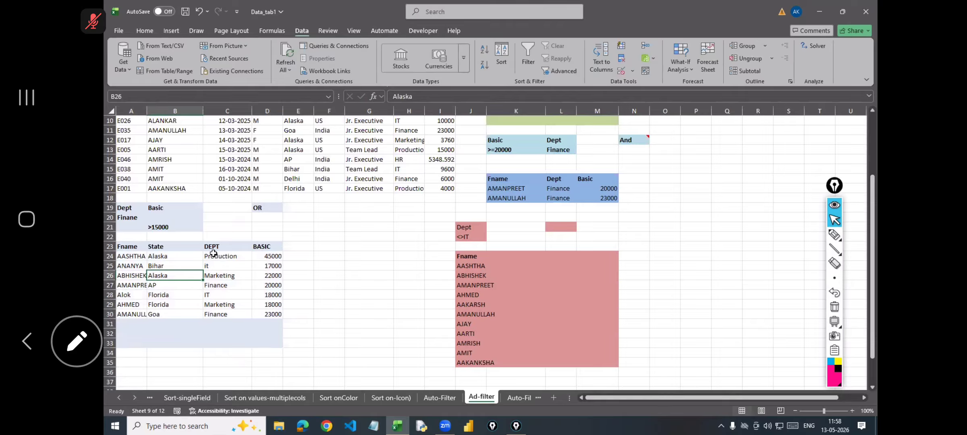
Add a note to the OR label in D19 with the text "Field values for or condition".
drag(824, 410, 836, 417)
scroll(231, 246, up, 3)
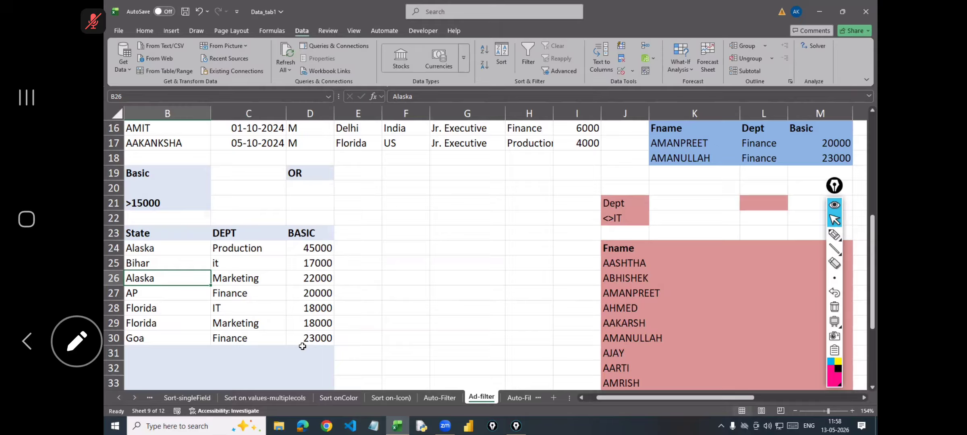
scroll(312, 247, up, 2)
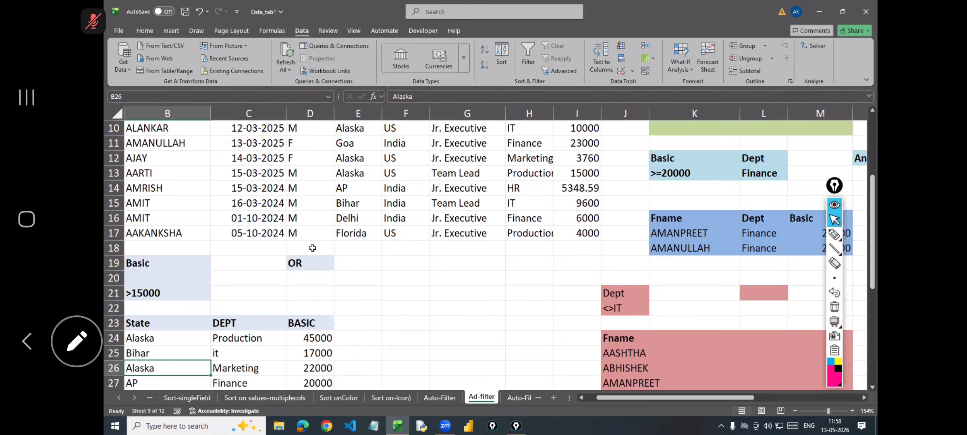
click(307, 261)
right_click(306, 261)
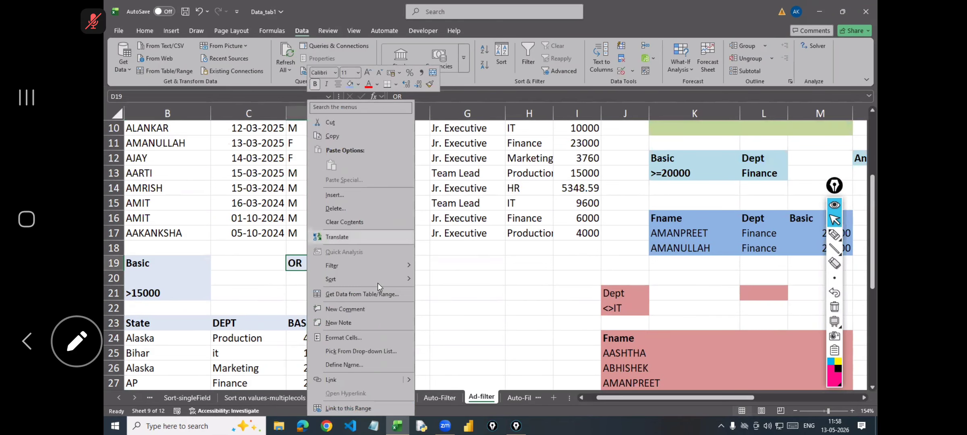
click(342, 322)
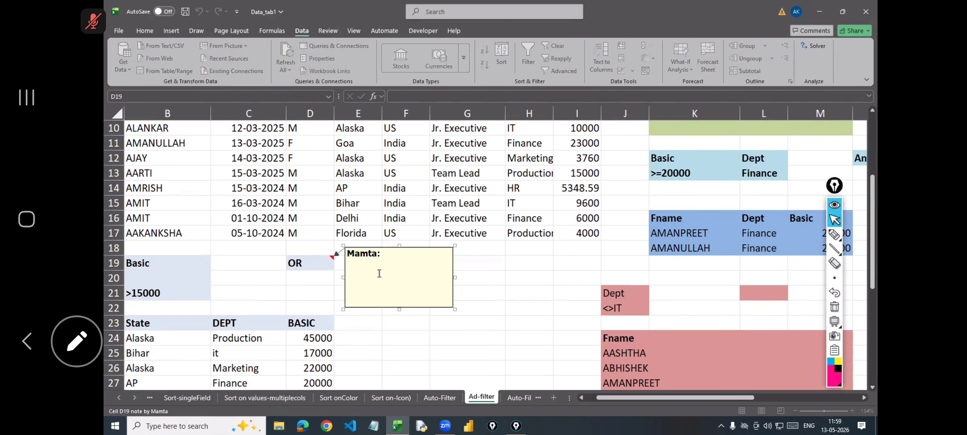
text(F)
text(ie)
text(ld values for)
text( or con)
text(dition)
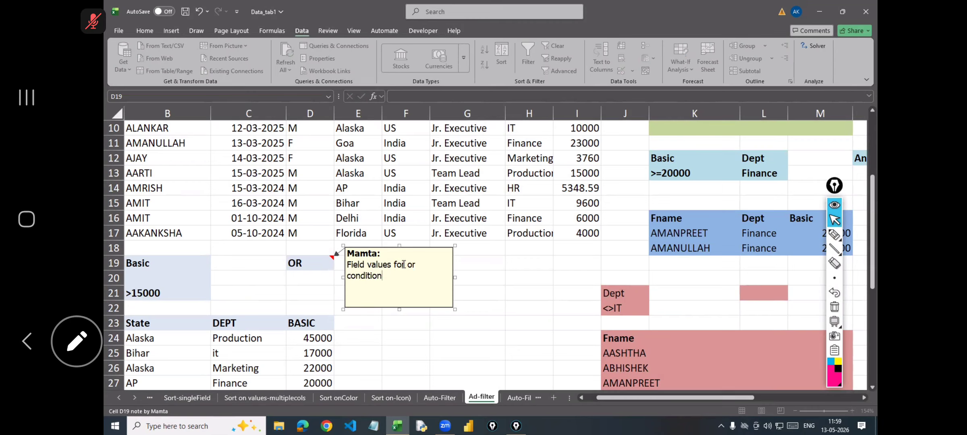
Capitalise OR in the D19 note and complete its sentence with "must be in different rows".
drag(403, 264, 418, 266)
text(OR)
click(403, 265)
text(must be )
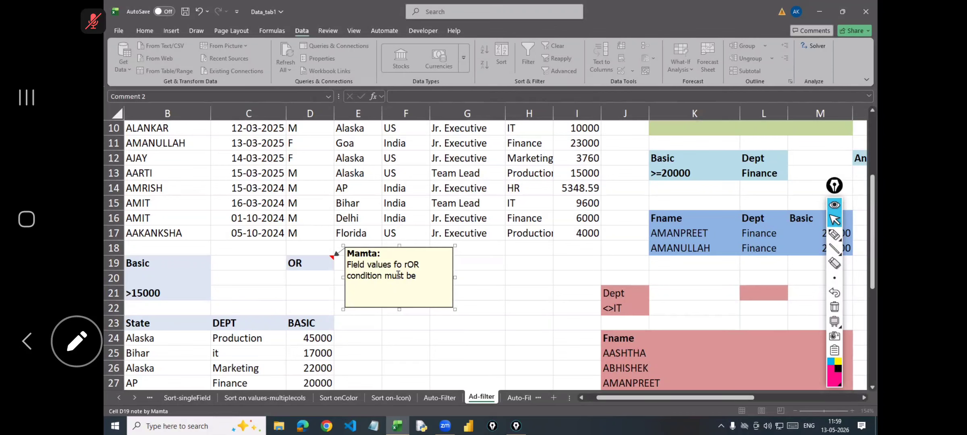
text(in different rows)
key(Return)
click(455, 335)
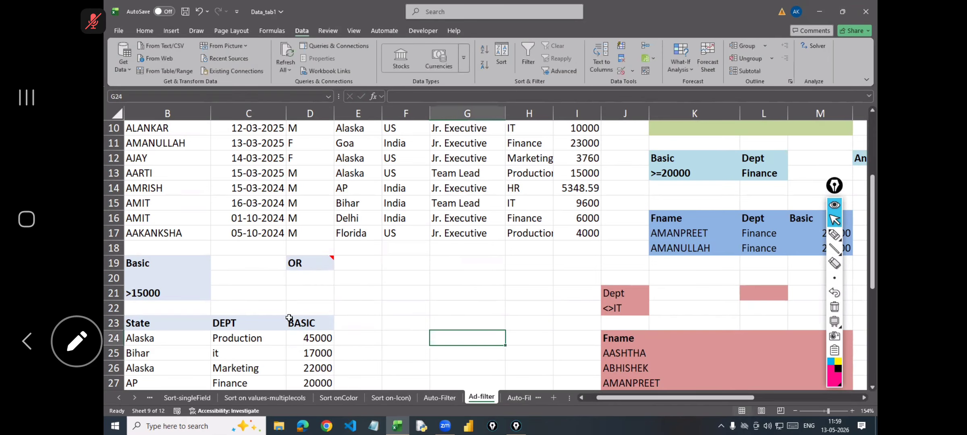
mouse_move(322, 261)
Remove the fill colour from the empty cells B31:D33 below the OR results.
scroll(265, 326, down, 3)
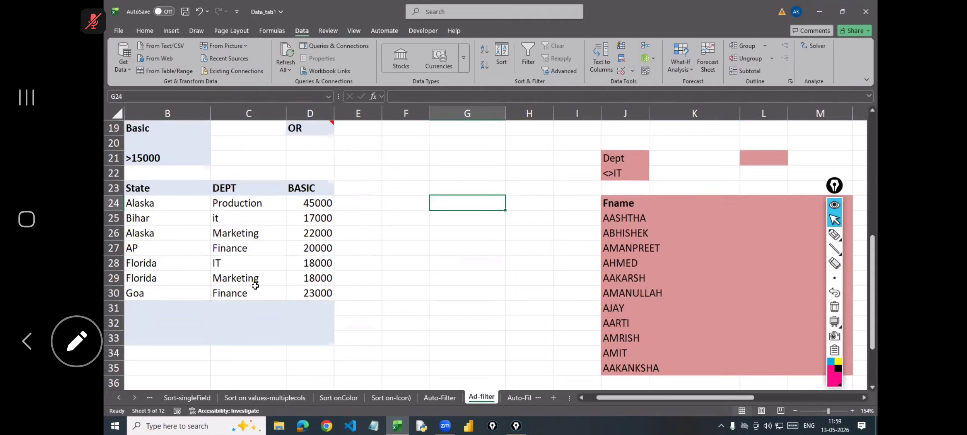
drag(130, 304, 323, 338)
click(145, 31)
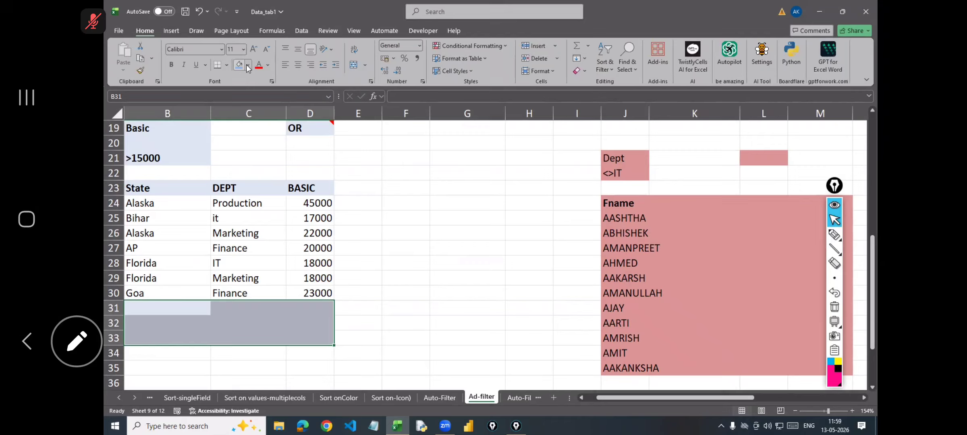
click(248, 65)
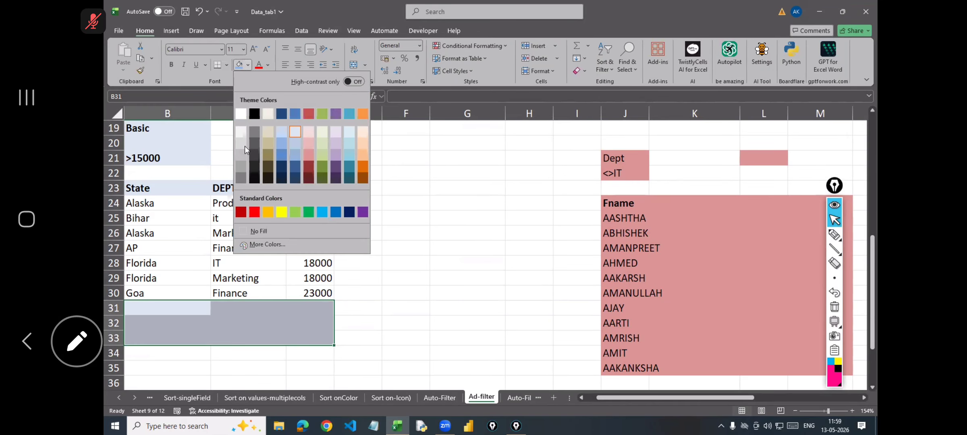
click(260, 232)
Fill the OR results table A23:D30 with a medium light blue.
click(174, 228)
key(ctrl+a)
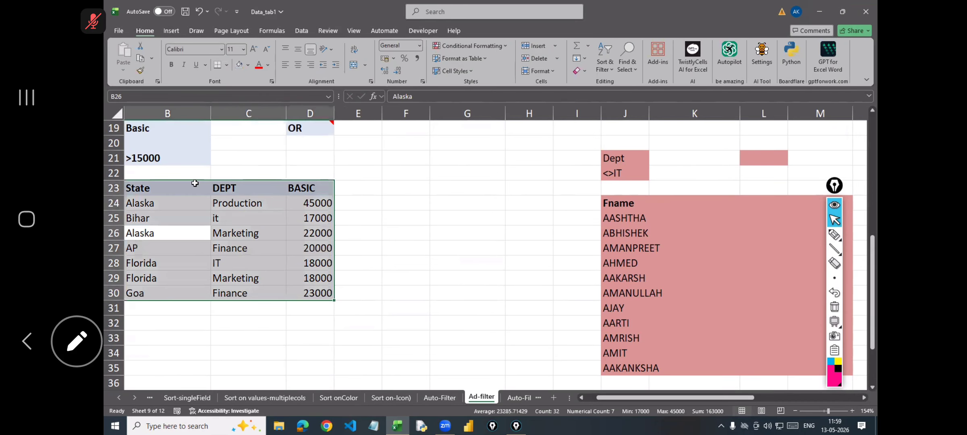
click(247, 65)
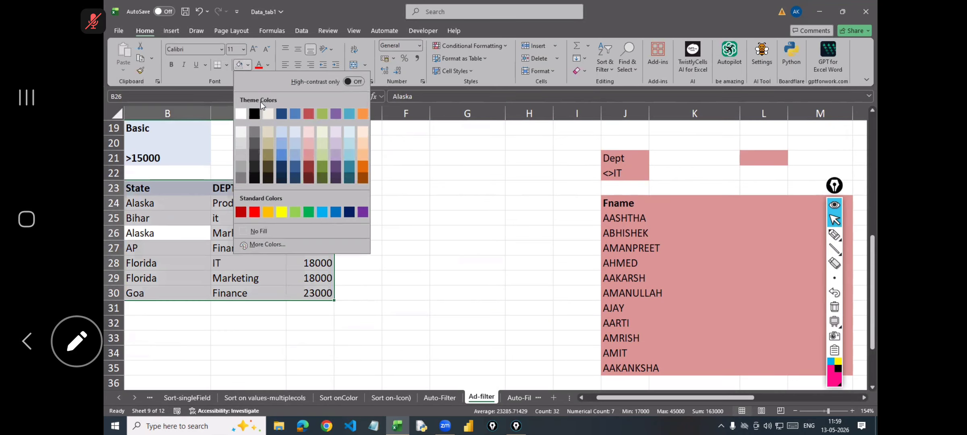
click(283, 143)
Label the <>IT criteria example by entering Not in L21.
drag(741, 396, 812, 395)
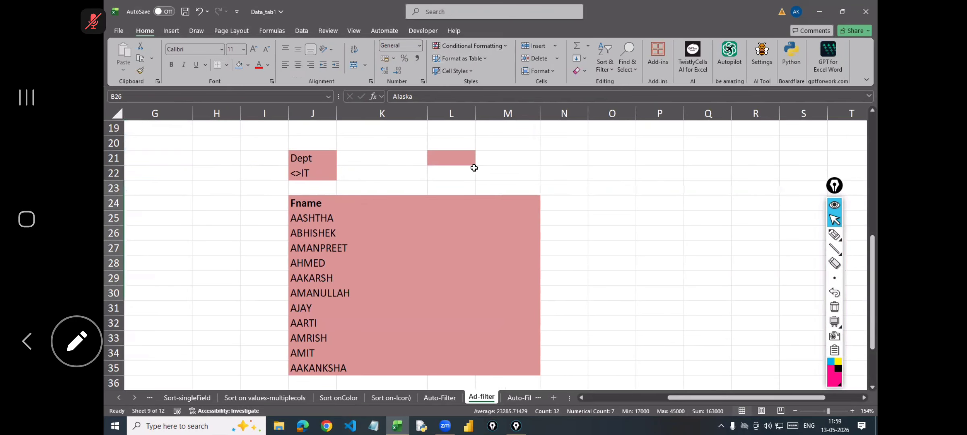
click(461, 163)
text(Not)
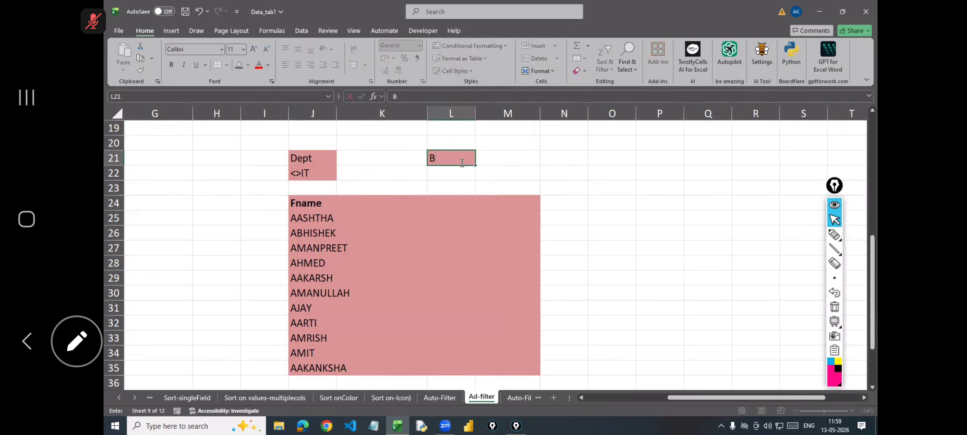
key(Return)
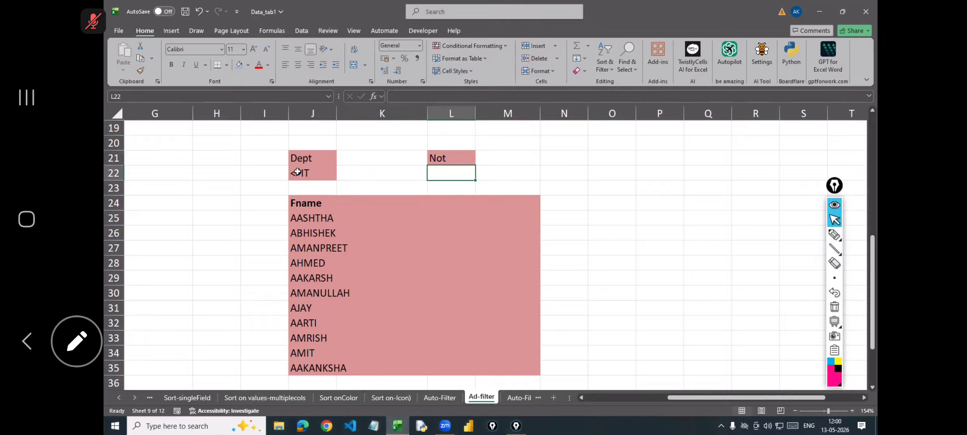
Enter the headers Dept in K24 and Basic in L24, and clear the old names listed below Fname.
click(389, 203)
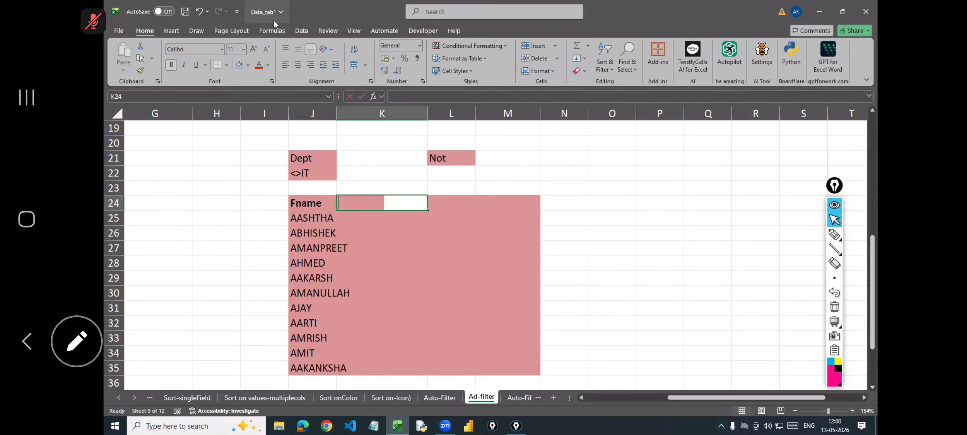
text(Dept)
key(Tab)
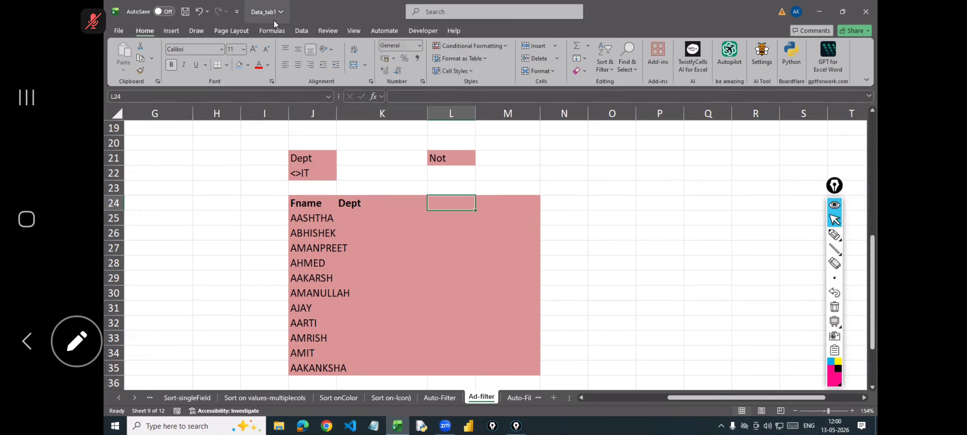
text(Basic)
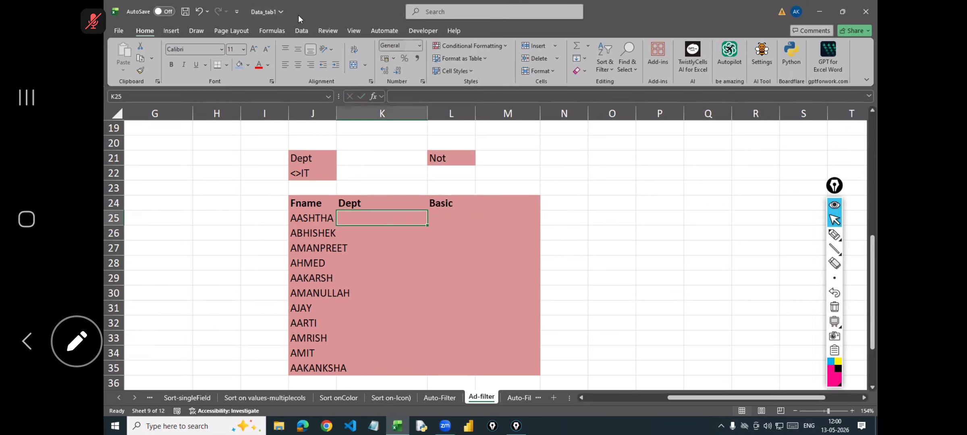
drag(316, 218, 375, 380)
key(Delete)
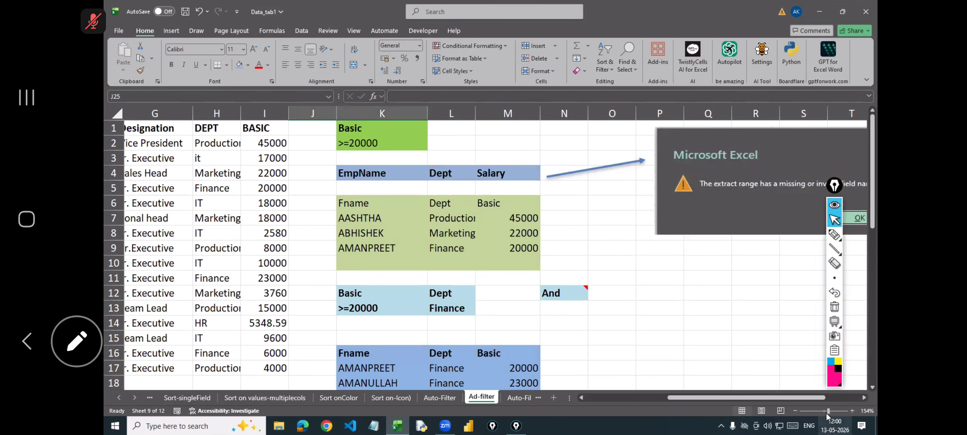
Select the employee list A1:I17 and start an Advanced Filter set to copy to another location.
click(826, 411)
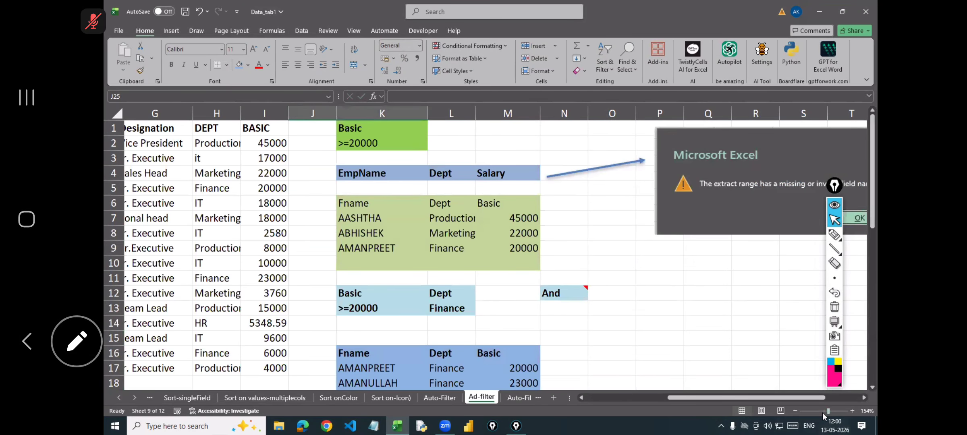
scroll(276, 175, down, 4)
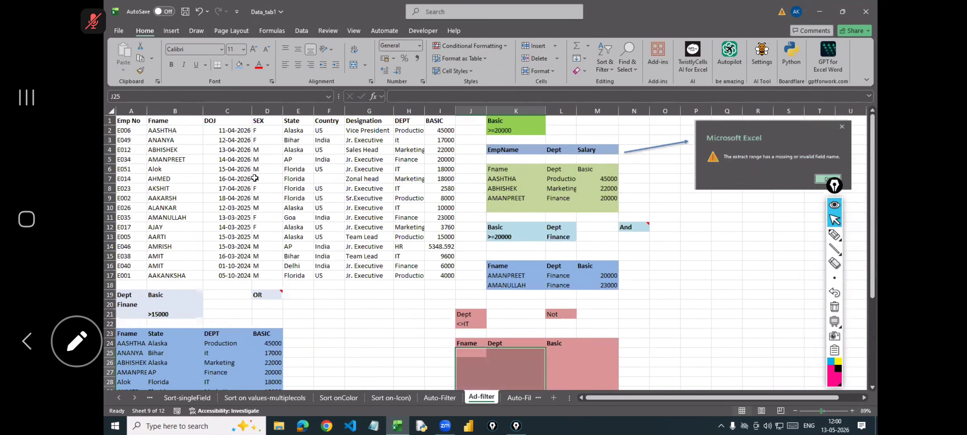
click(251, 179)
key(ctrl+a)
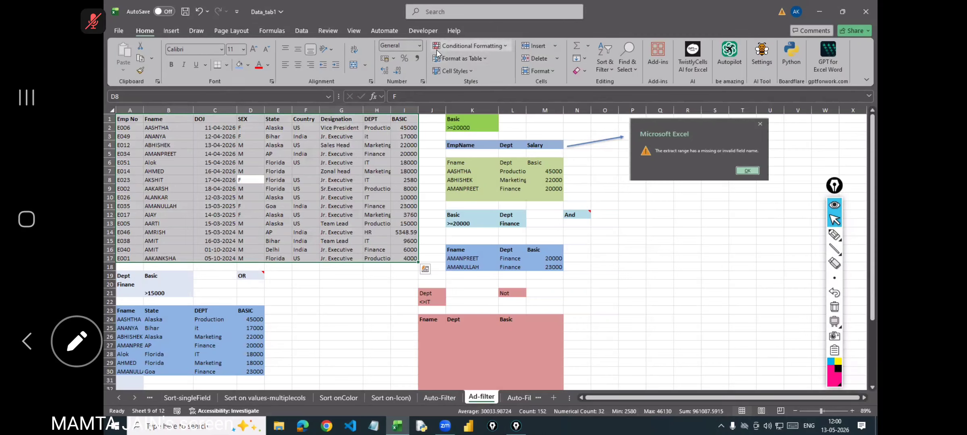
click(302, 28)
click(558, 74)
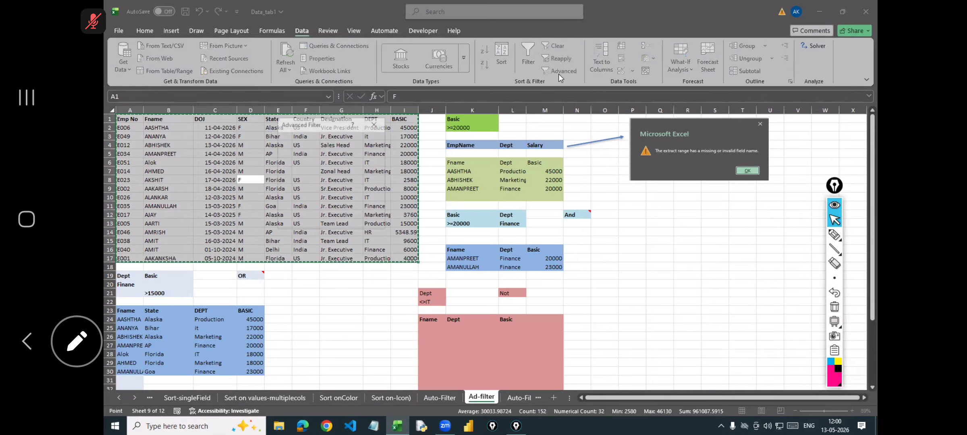
click(322, 157)
Set the criteria range to J21:J22 and the copy destination to headers J24:L24, and run the filter.
click(359, 181)
drag(358, 181, 316, 182)
key(BackSpace)
drag(427, 292, 425, 298)
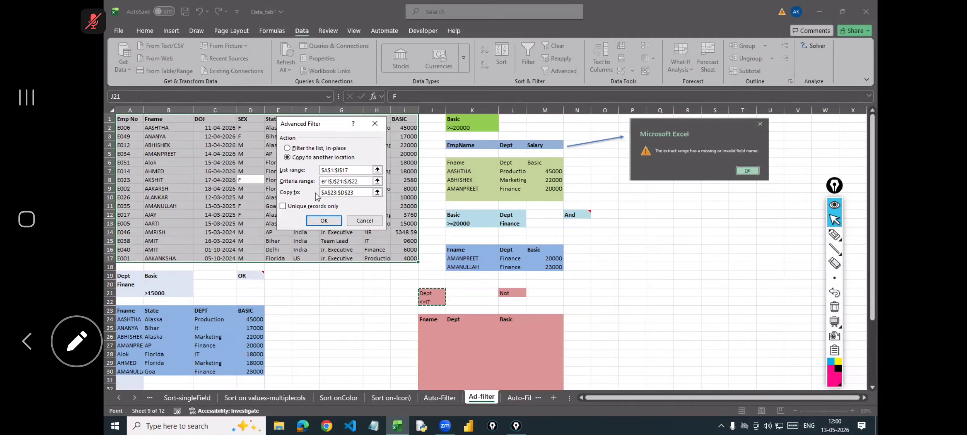
drag(353, 193, 304, 195)
key(BackSpace)
drag(425, 320, 522, 318)
click(324, 224)
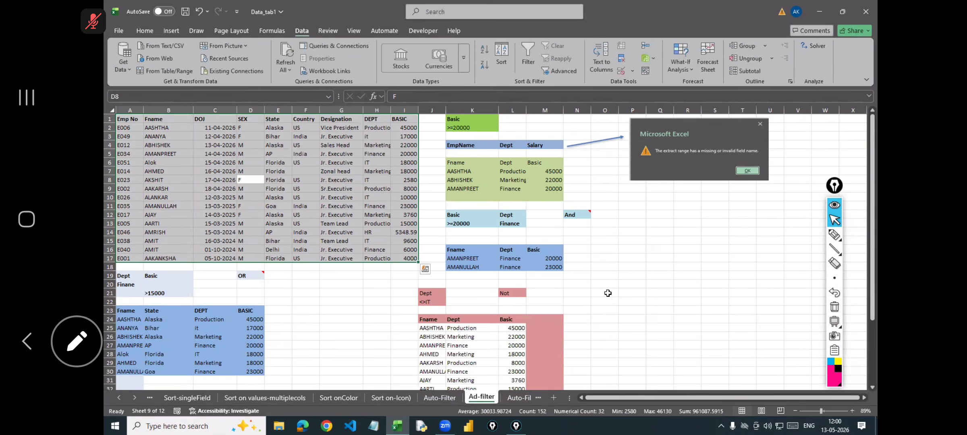
Fill the NOT results table J24:L35 with the same light red as its criteria cells.
scroll(603, 296, down, 3)
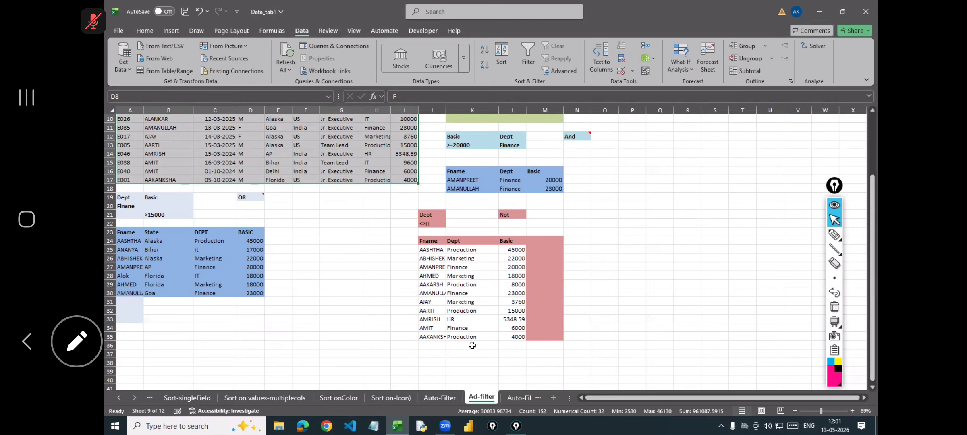
click(427, 241)
drag(516, 249, 517, 335)
click(145, 32)
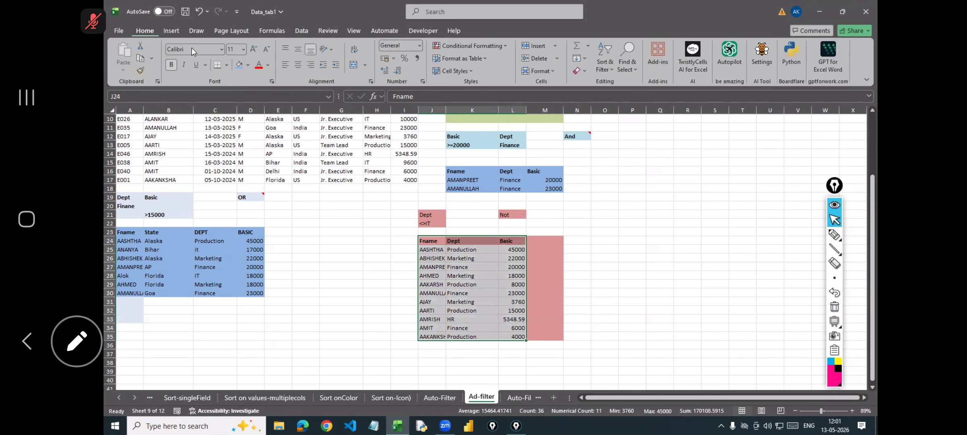
click(248, 65)
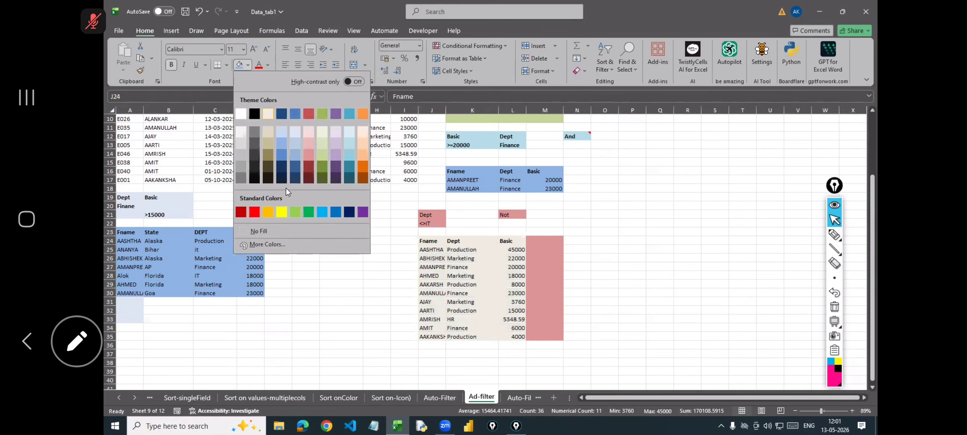
click(307, 144)
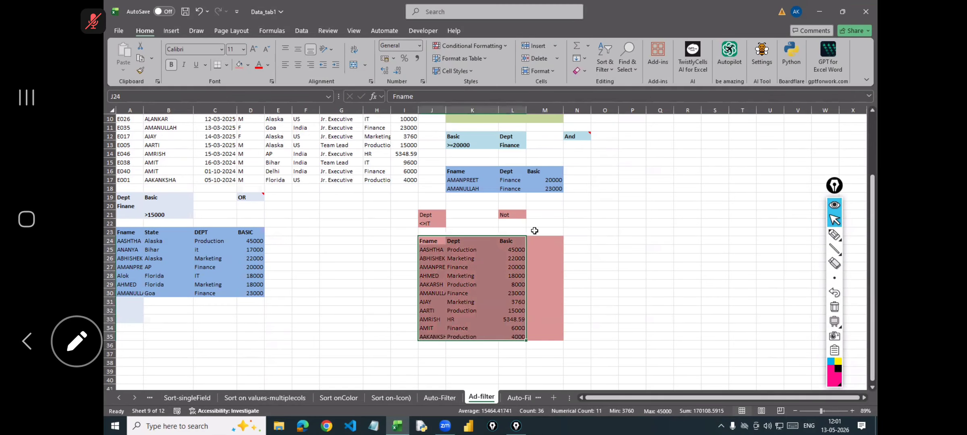
Remove the leftover red fill from M24:M36 beside the NOT results table.
drag(548, 238, 555, 345)
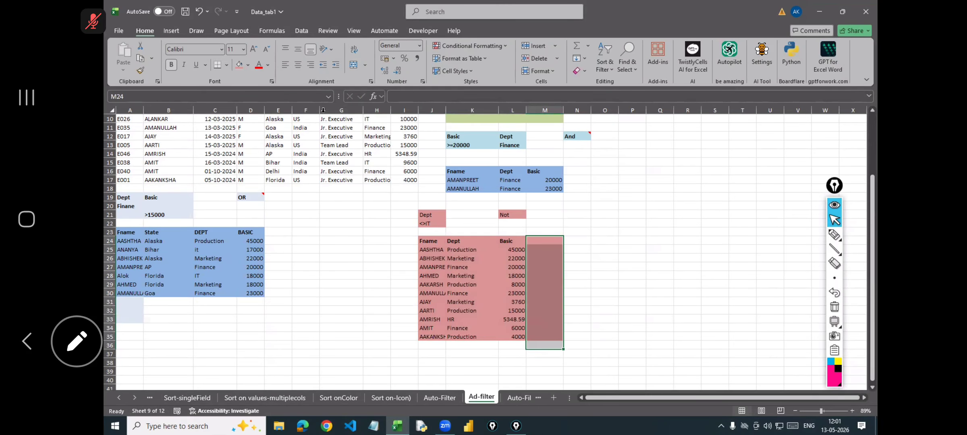
click(247, 64)
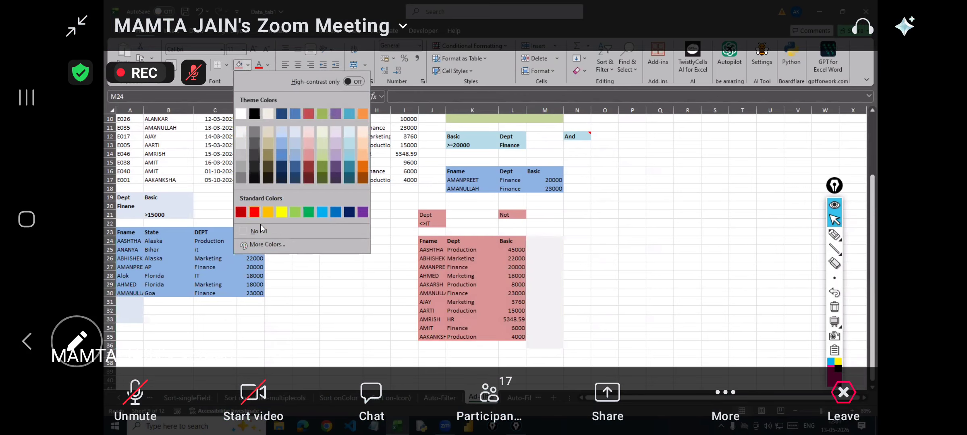
click(363, 232)
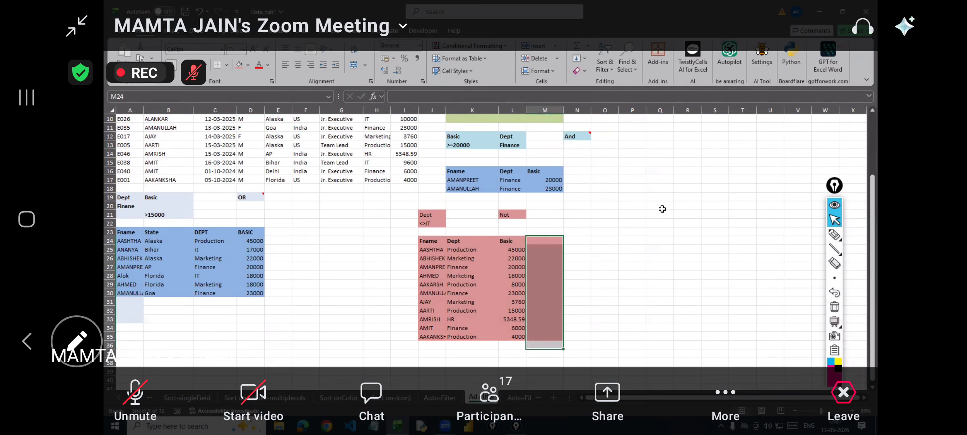
click(247, 64)
click(269, 230)
click(610, 240)
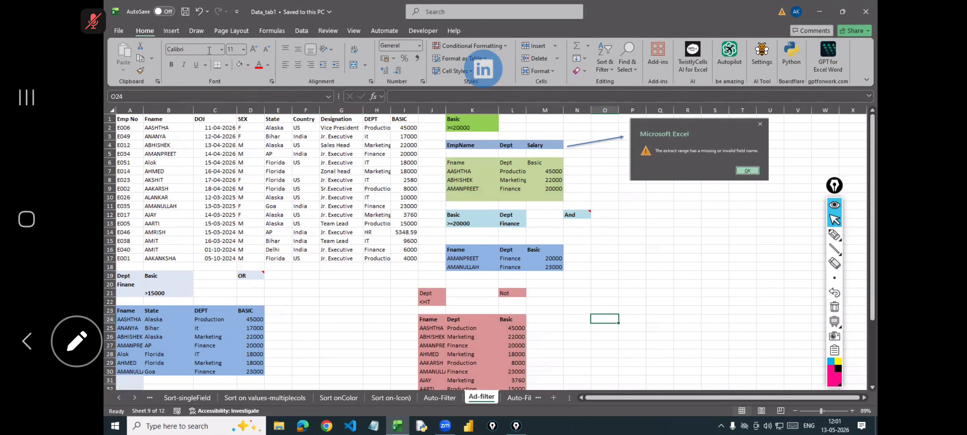
click(162, 31)
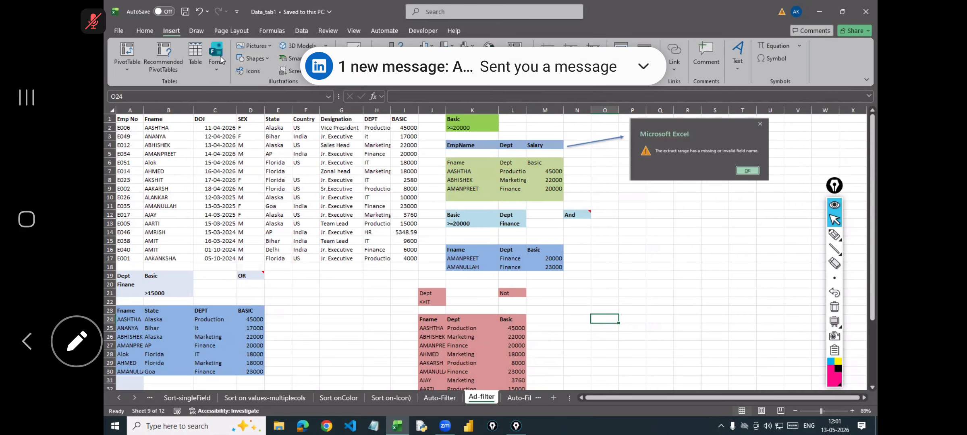
click(250, 59)
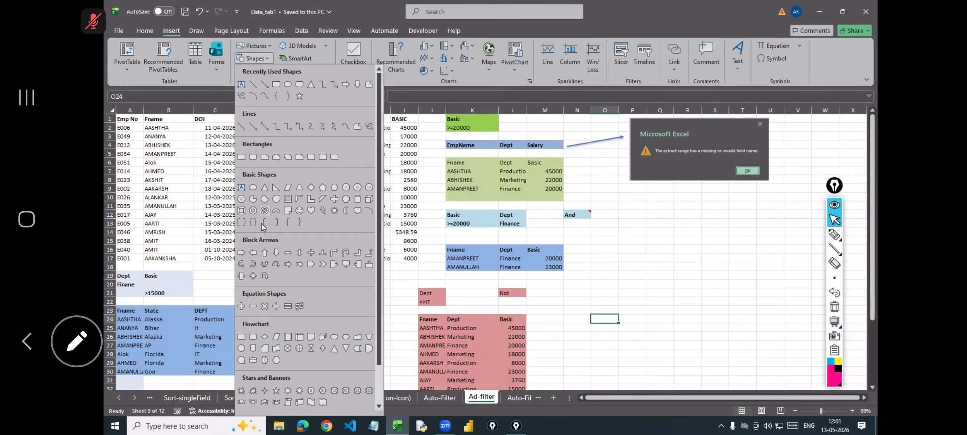
click(241, 157)
mouse_move(636, 210)
mouse_down()
mouse_move(706, 296)
mouse_move(790, 368)
mouse_up()
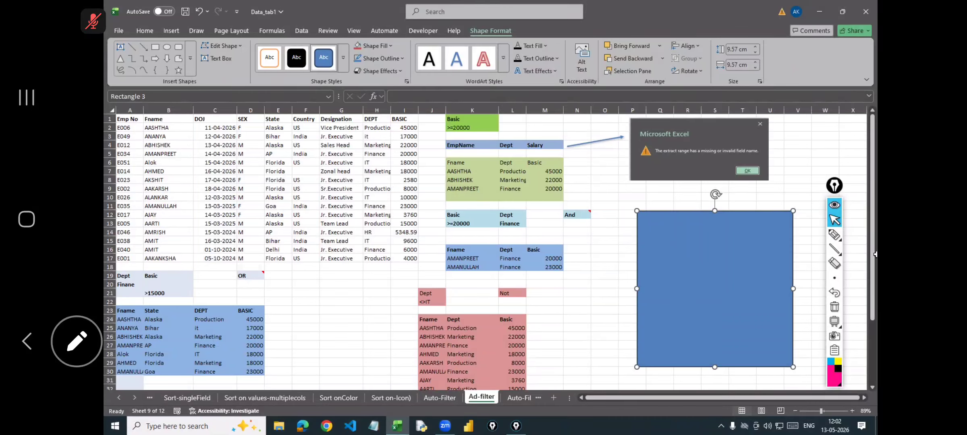
key(Delete)
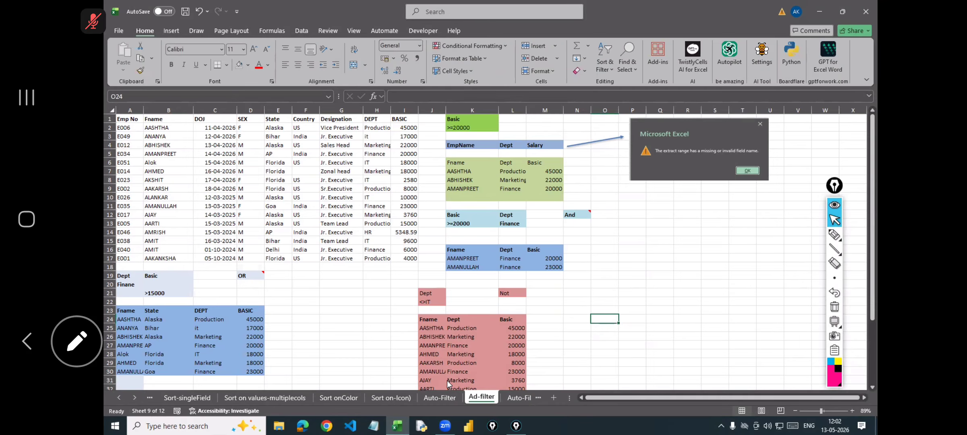
Move the Auto-Filter 2 sheet directly before Auto-Filter and open the Ad-filter2 (2) sheet.
click(528, 398)
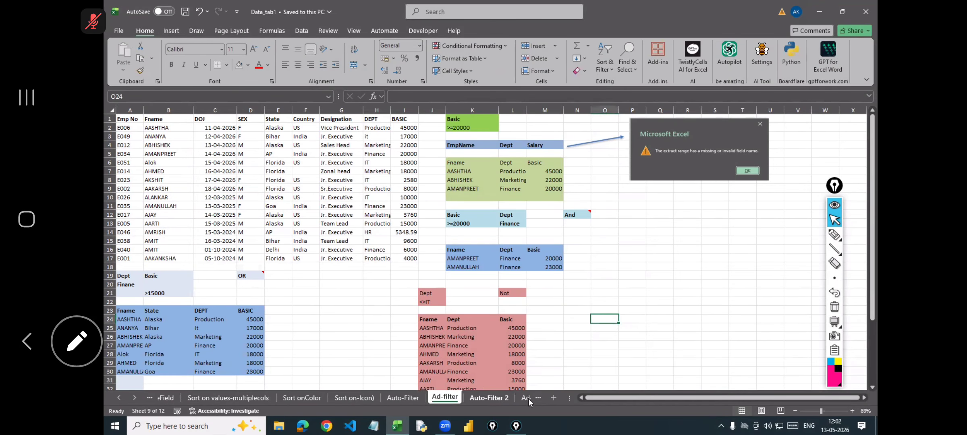
click(484, 398)
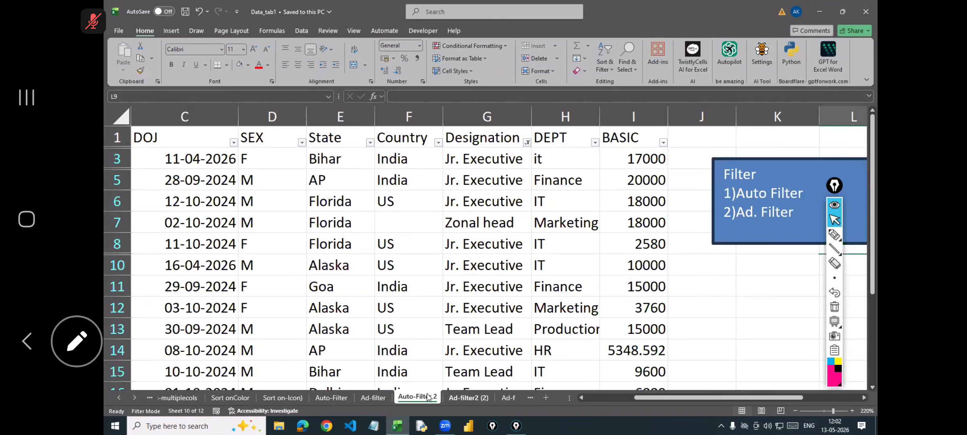
key(ctrl+Page_Down)
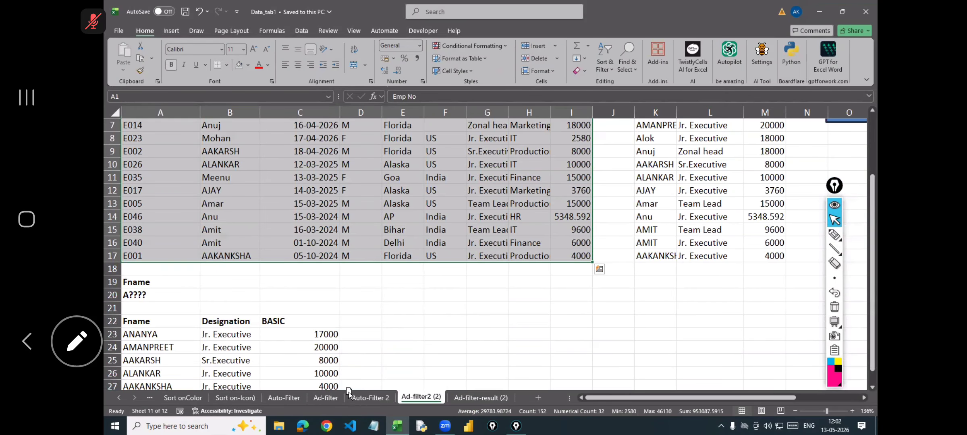
key(ctrl+Page_Up)
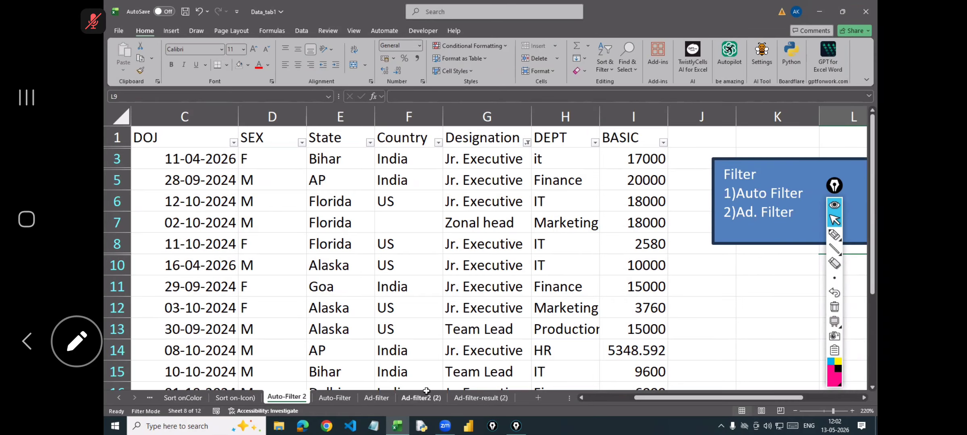
key(ctrl+Page_Down)
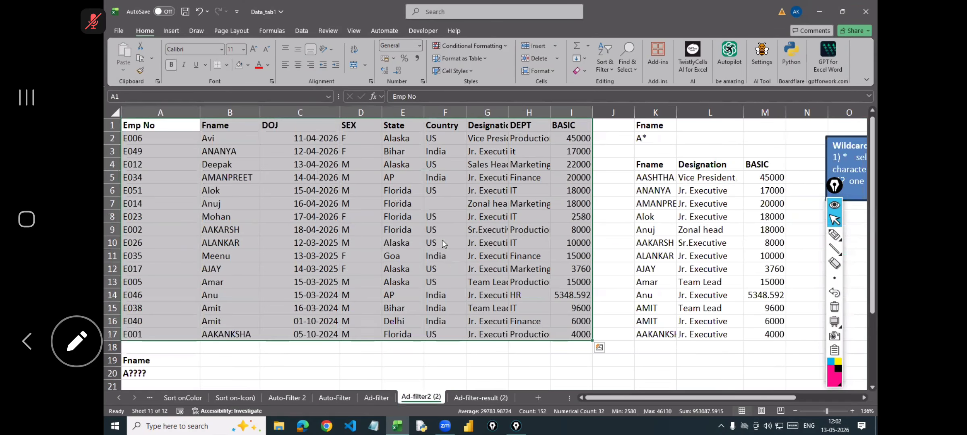
Fill the A* criteria cells K1:K2 and the results table K4:M17 with the same light blue.
drag(660, 134, 663, 142)
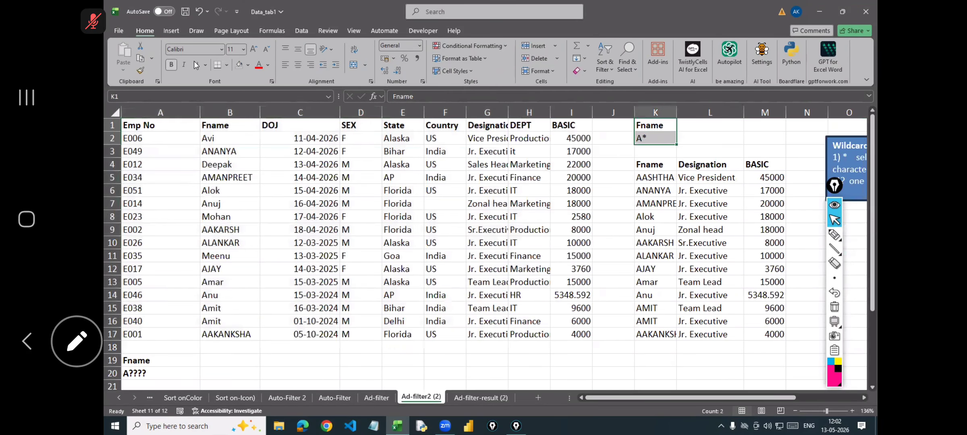
click(239, 64)
drag(648, 165, 749, 334)
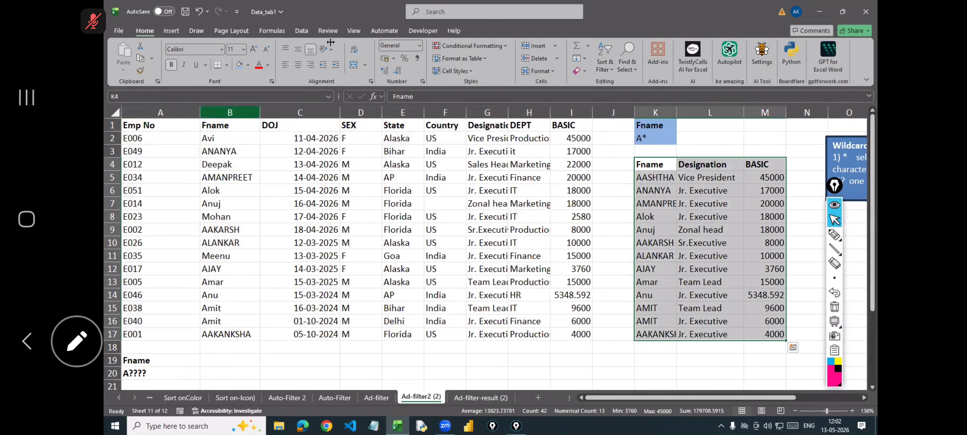
click(249, 65)
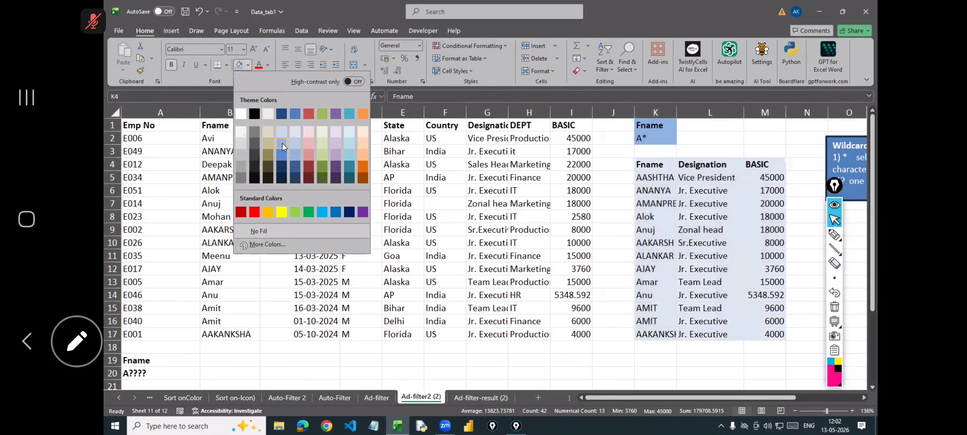
click(281, 143)
Fill the A???? criteria cells A19:A20 and the results table A22:C27 with the same light blue.
scroll(202, 317, down, 4)
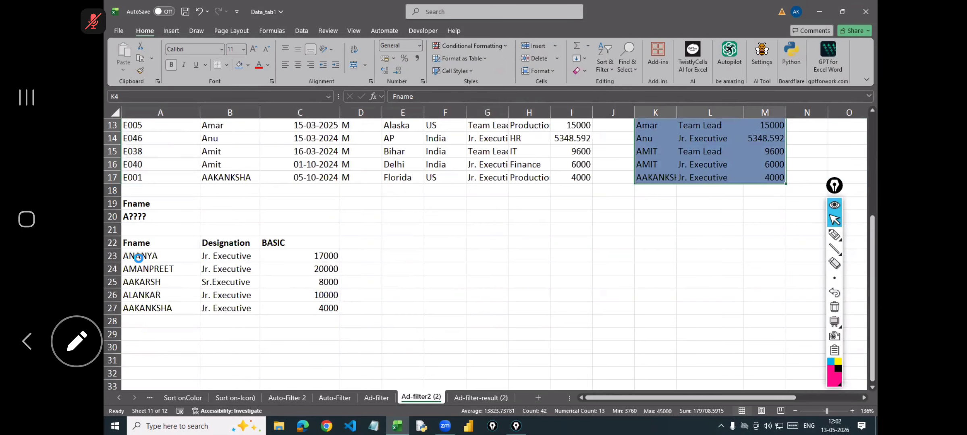
drag(138, 204, 139, 218)
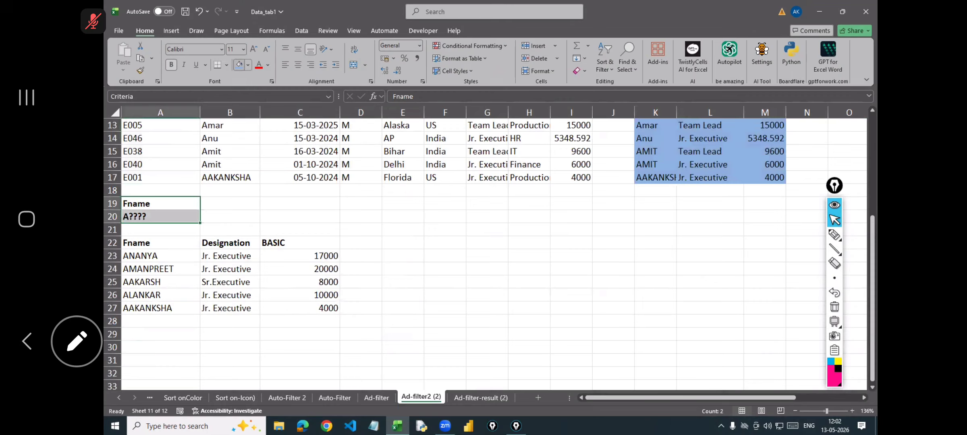
click(240, 65)
click(137, 243)
drag(139, 243, 319, 310)
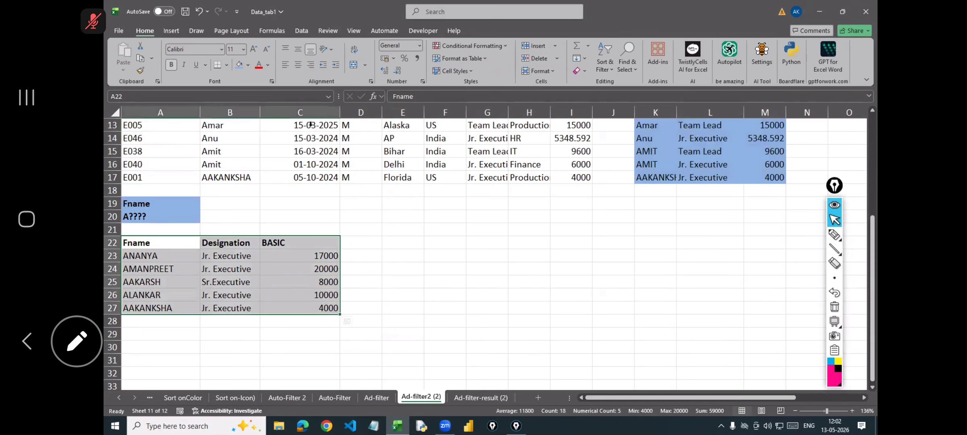
click(239, 64)
Enlarge the Wildcard Characters text box and set its font size to 16, widening it so each rule fits on one line.
drag(826, 411, 825, 410)
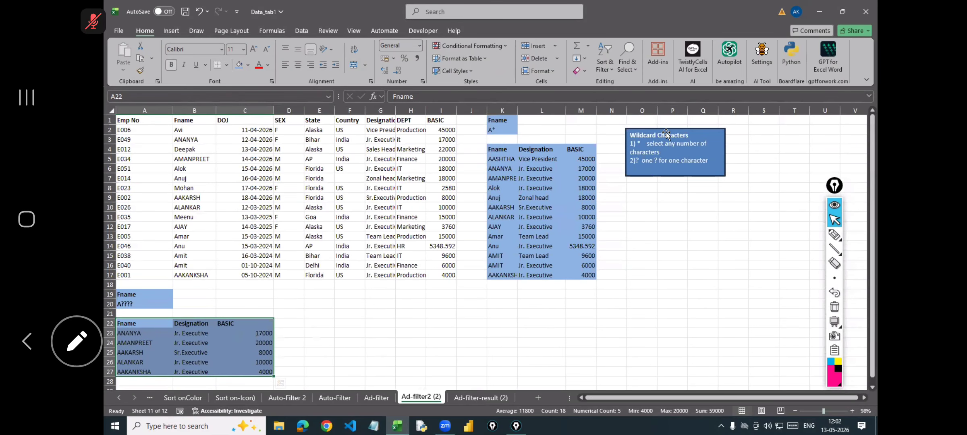
click(723, 158)
drag(725, 176, 753, 207)
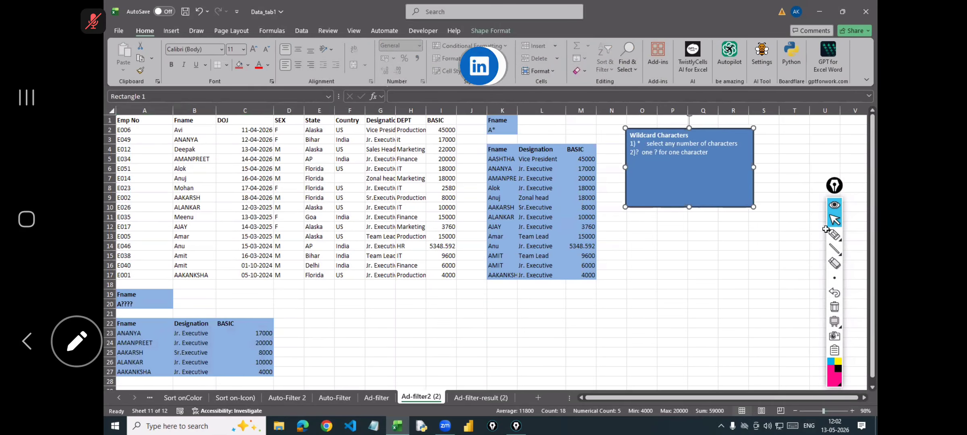
click(243, 49)
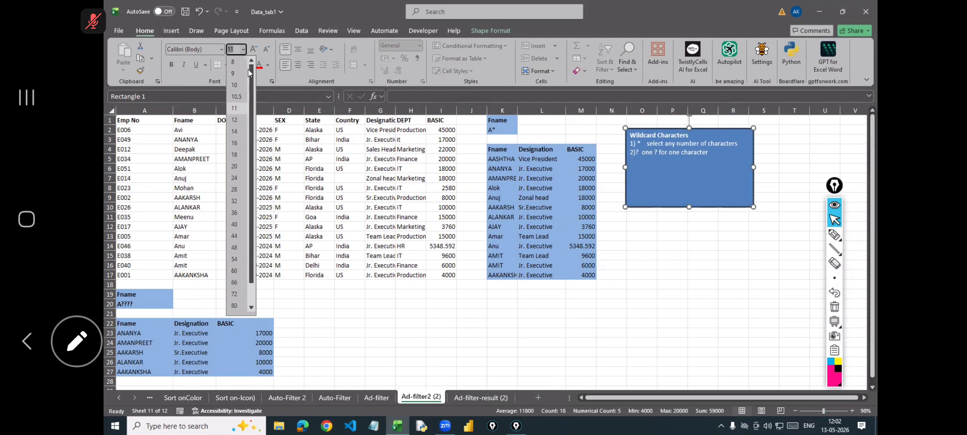
click(234, 146)
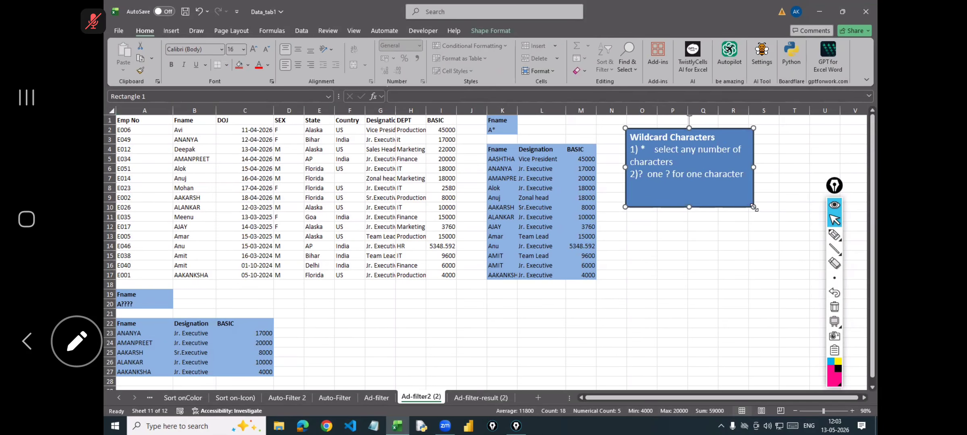
drag(753, 207, 794, 208)
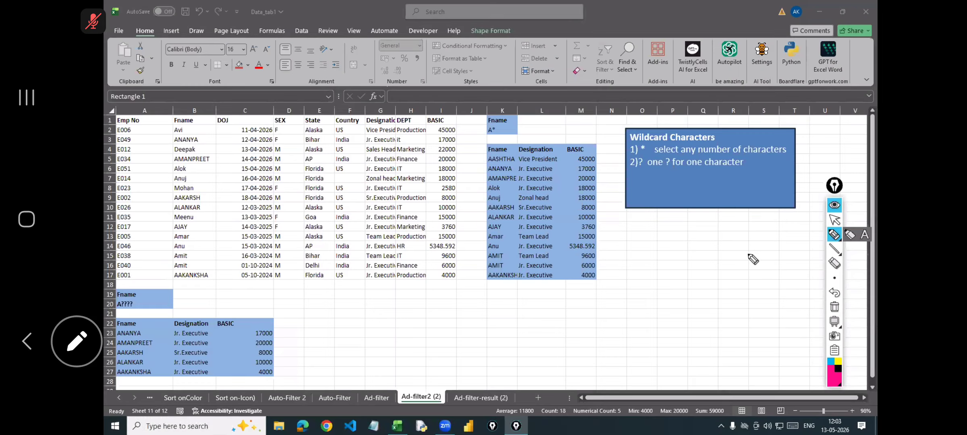
Handwrite the wildcard example M??? on the sheet below the Wildcard Characters box with the annotation pen.
drag(647, 254, 688, 293)
drag(687, 238, 711, 280)
drag(710, 310, 710, 316)
mouse_move(715, 230)
mouse_down()
mouse_move(729, 265)
mouse_move(748, 258)
mouse_up()
click(733, 289)
drag(747, 281, 750, 281)
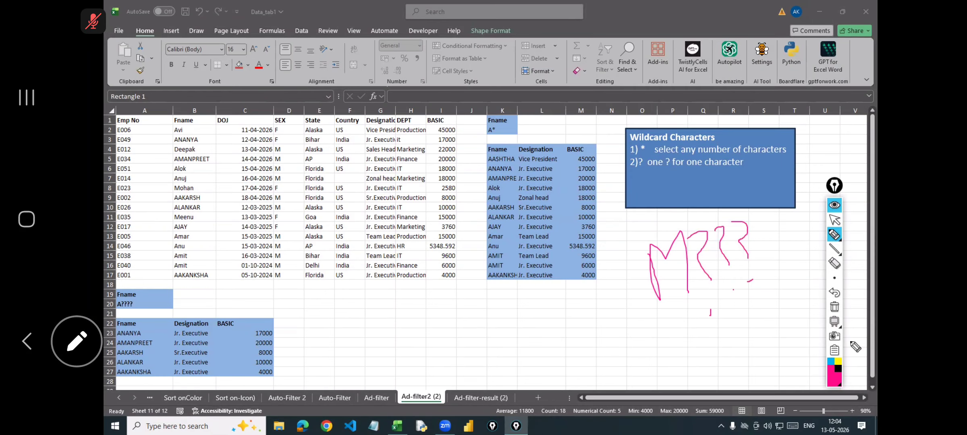
Handwrite the example M* below the data table, and clear all annotation ink from the screen.
mouse_move(421, 327)
mouse_down()
mouse_move(442, 337)
mouse_move(445, 321)
mouse_move(456, 355)
mouse_up()
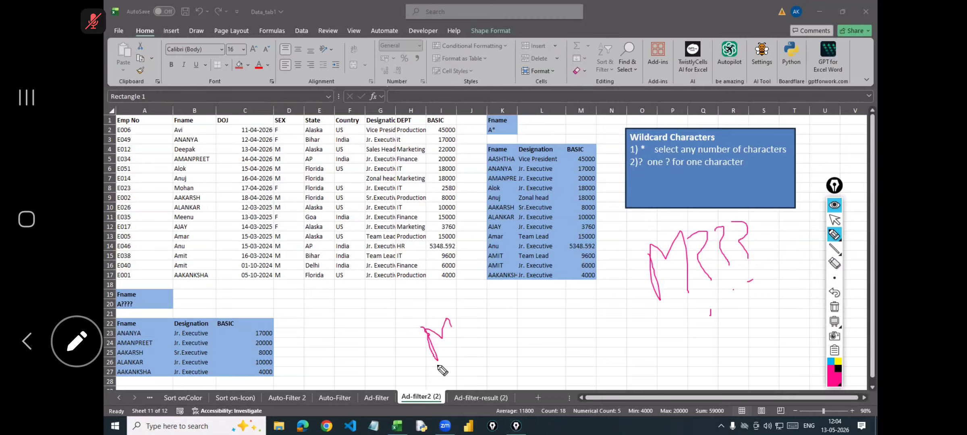
mouse_move(485, 320)
mouse_down()
mouse_move(469, 348)
mouse_move(490, 348)
mouse_move(493, 331)
mouse_move(481, 361)
mouse_up()
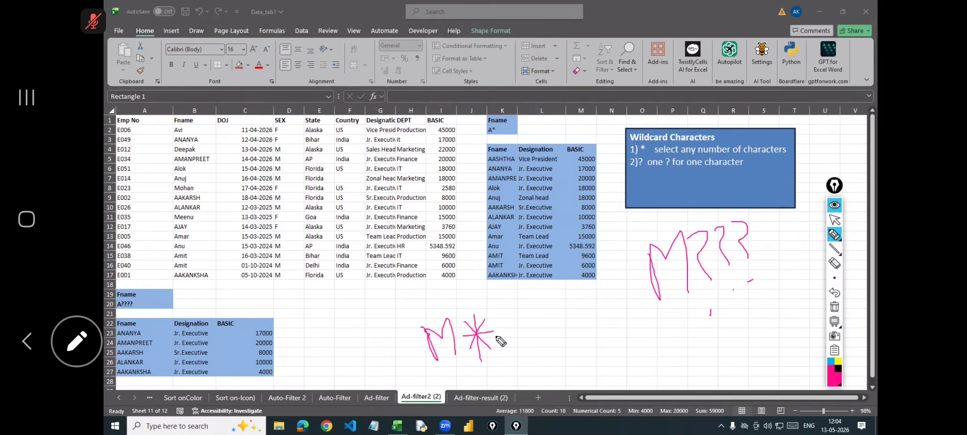
click(834, 307)
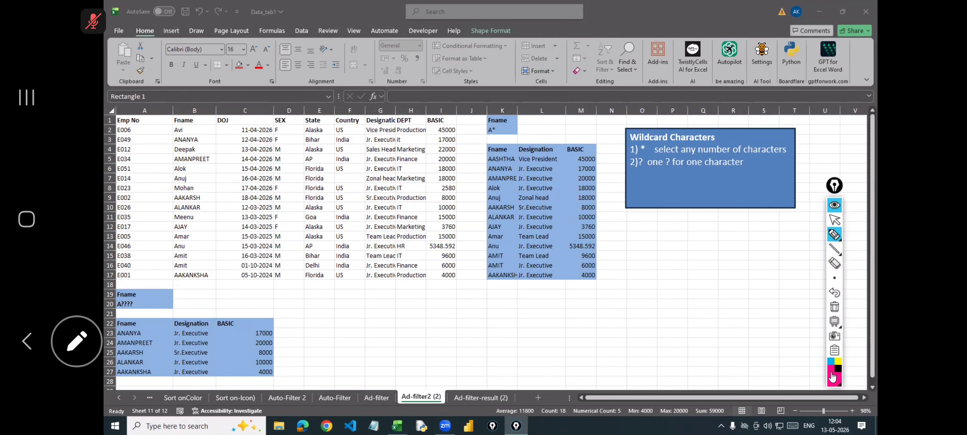
click(834, 220)
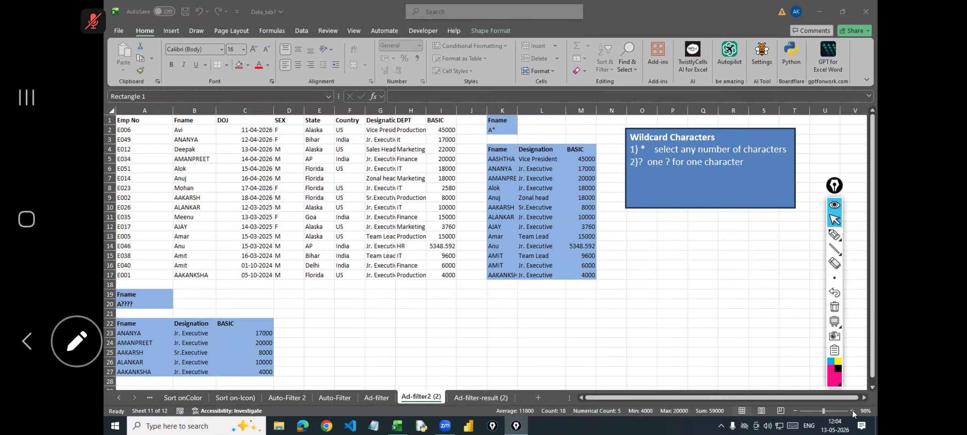
Zoom the sheet to 130% and widen column K so the first names in the results fit.
click(830, 413)
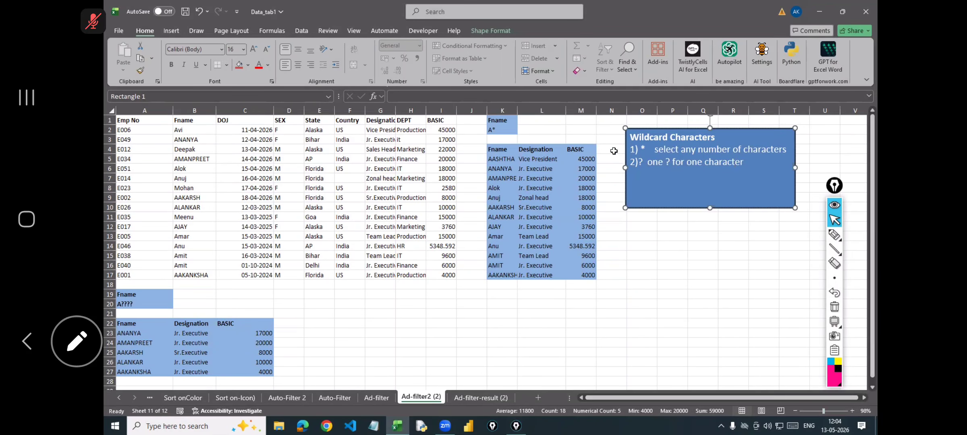
scroll(631, 161, up, 2)
scroll(627, 135, up, 1)
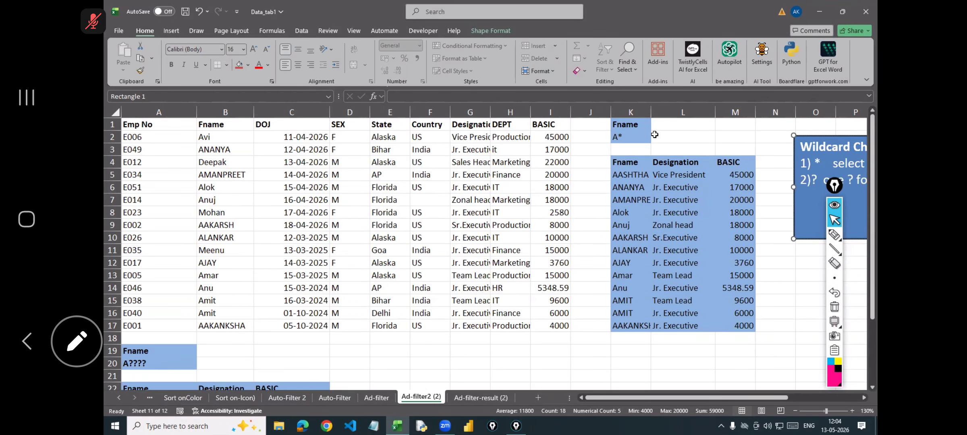
drag(650, 112, 671, 114)
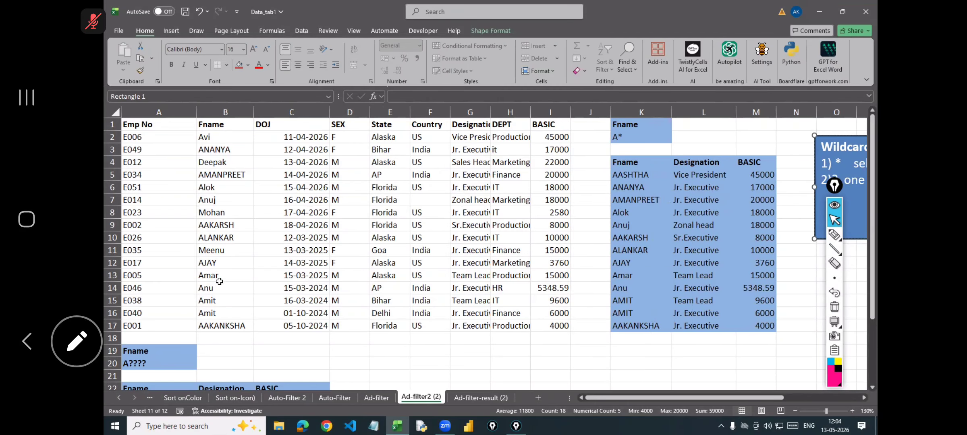
Overwrite the first names in B9, B14 and B3 with names that do not start with A.
click(222, 226)
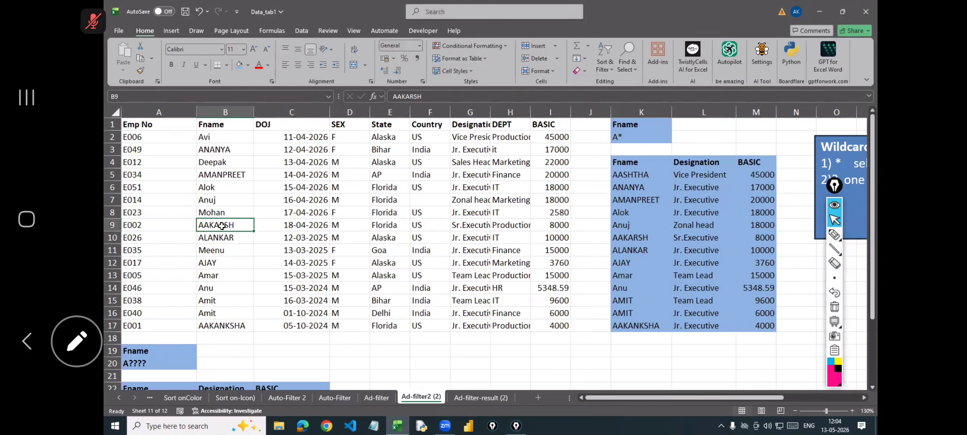
text(Geeta)
key(ctrl+Return)
click(208, 290)
text(Hema)
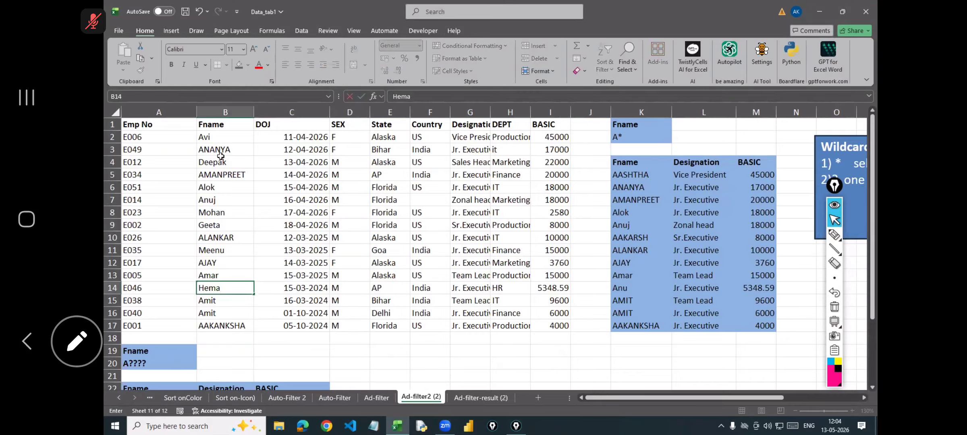
click(219, 147)
text(Om)
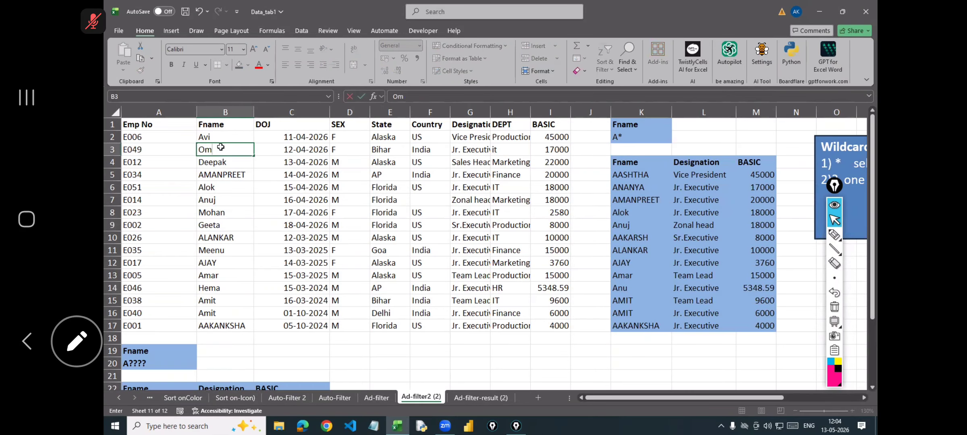
click(216, 303)
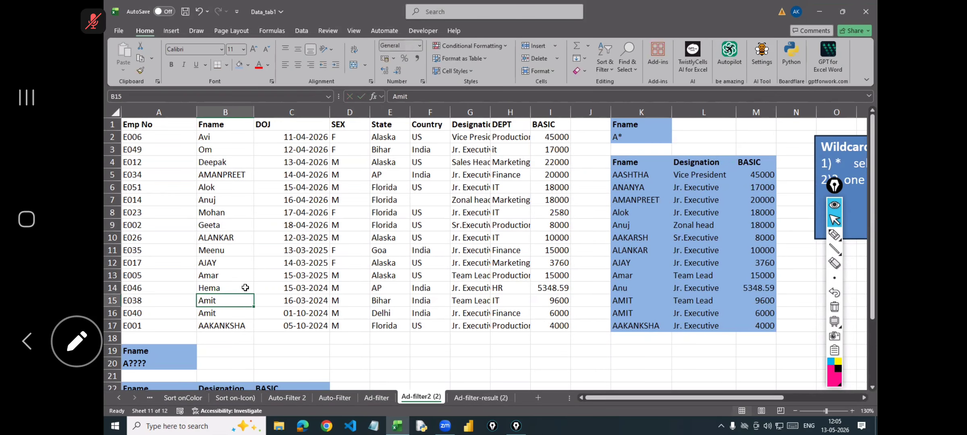
Run Advanced Filter on A1:I17 with criteria range K1:K2, copying the results to headers K4:M4.
key(ctrl+a)
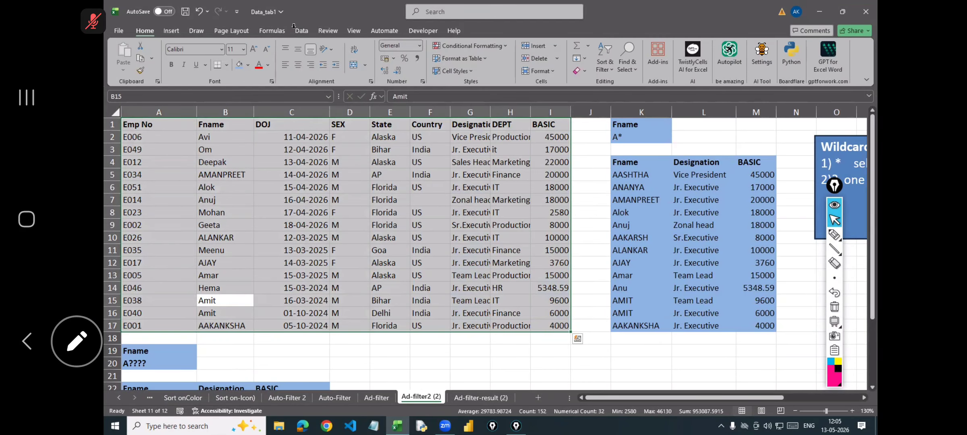
click(562, 70)
click(359, 182)
drag(359, 182, 302, 182)
key(BackSpace)
mouse_move(629, 126)
mouse_down()
mouse_move(631, 144)
mouse_move(637, 125)
mouse_move(637, 137)
mouse_up()
click(305, 158)
click(329, 194)
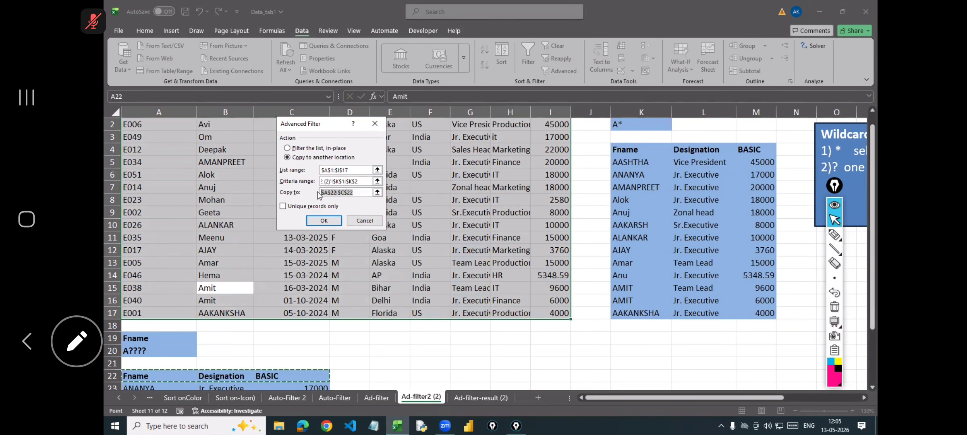
drag(615, 150, 738, 151)
click(329, 219)
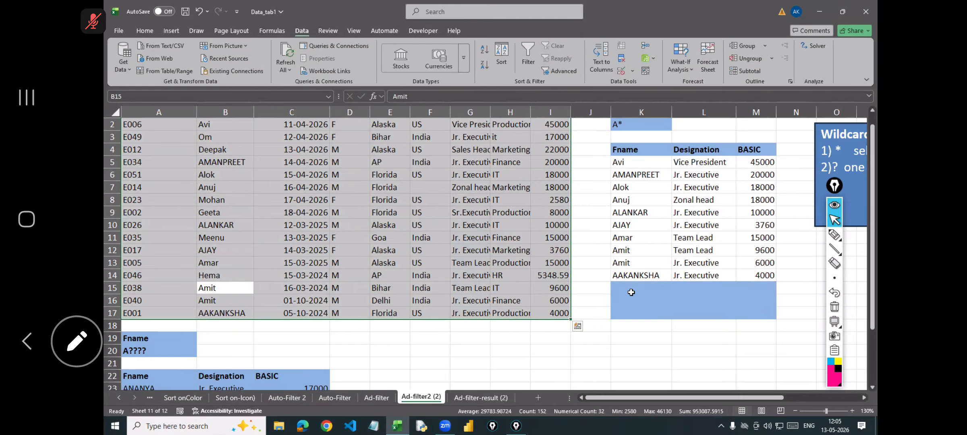
Remove the leftover blue fill from the empty cells K15:M17 below the A* results.
drag(615, 285, 764, 315)
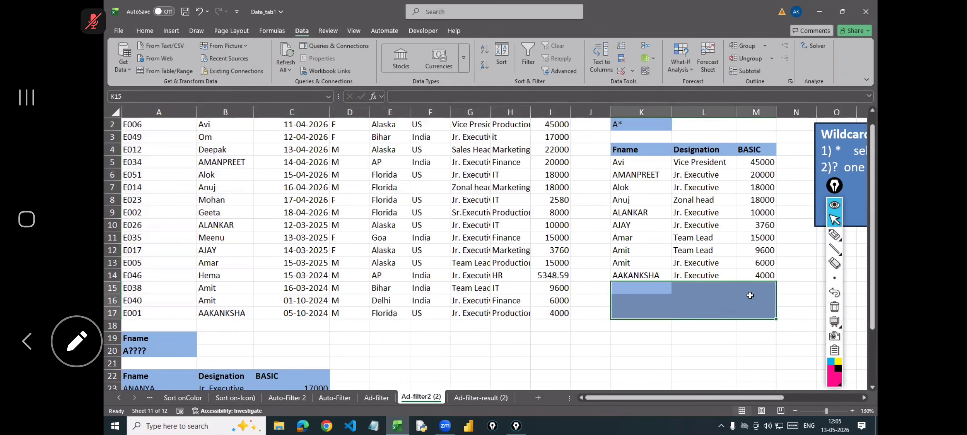
click(145, 30)
click(248, 65)
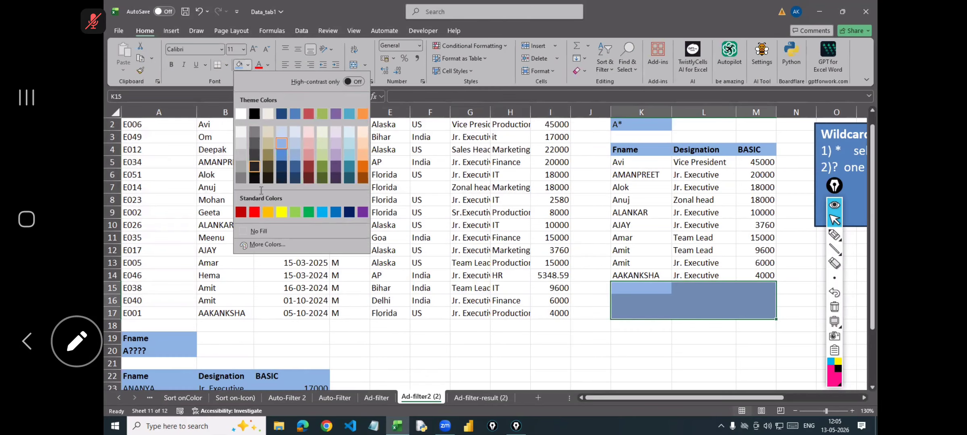
click(697, 110)
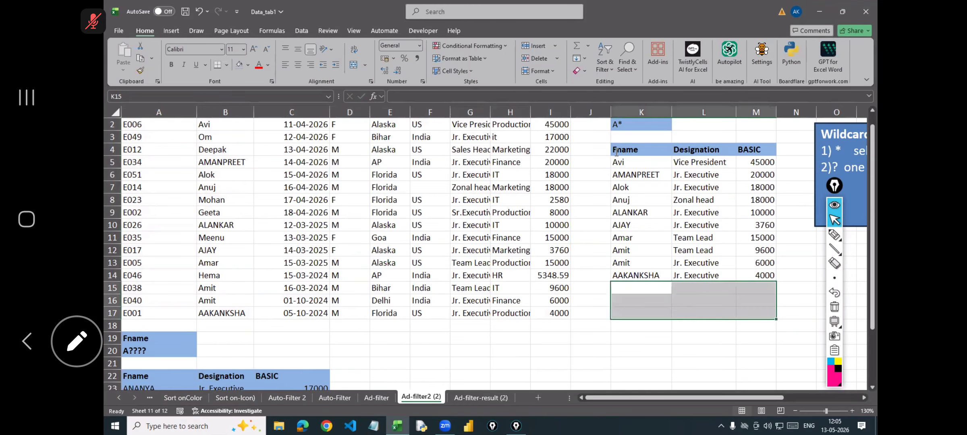
Fill the refreshed A* results table K4:M14 with the same light blue as its criteria cells.
drag(629, 150, 760, 273)
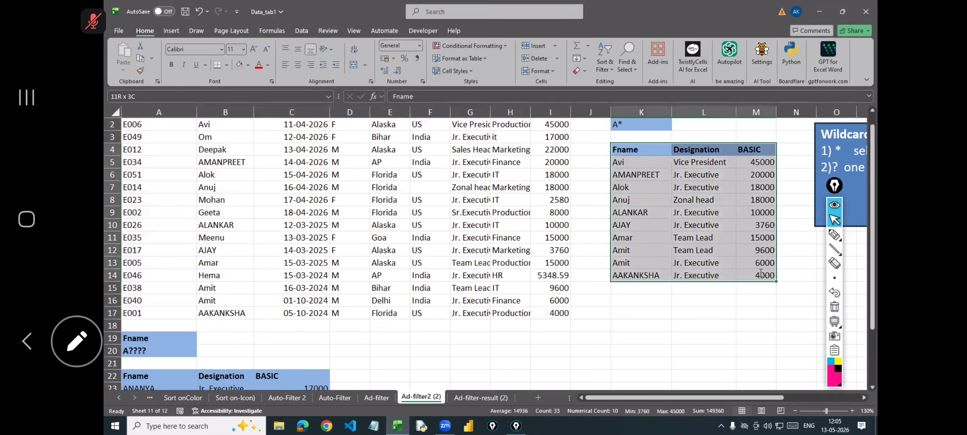
click(248, 65)
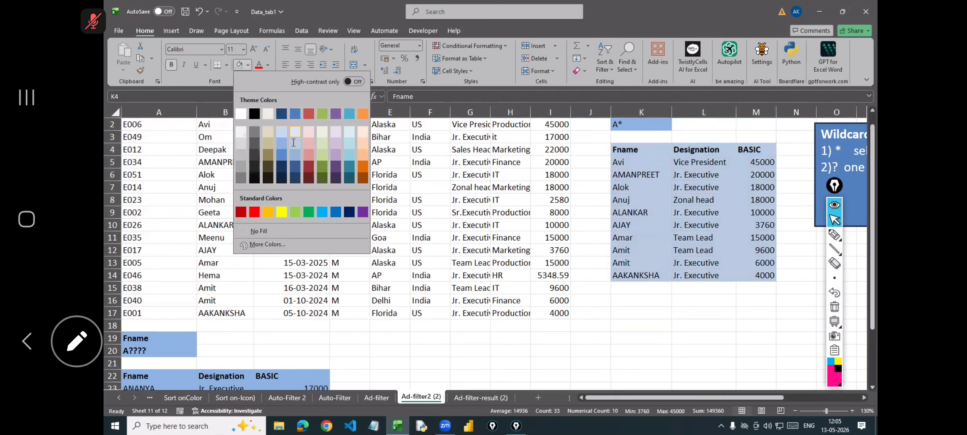
click(277, 144)
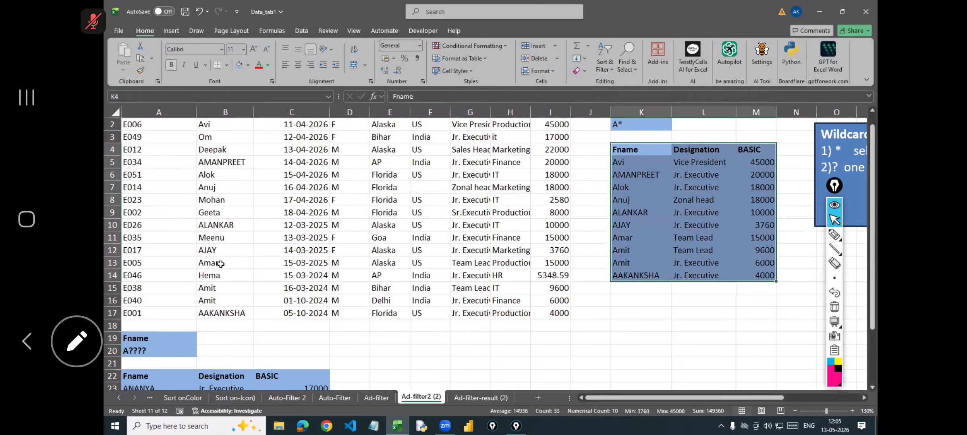
Change the Fname wildcard criterion in A20 to A???
scroll(220, 264, down, 4)
drag(166, 183, 171, 195)
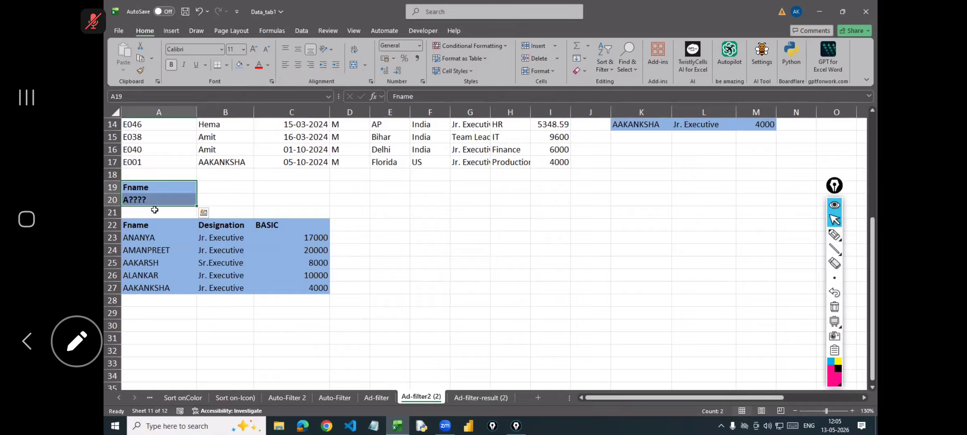
key(Down)
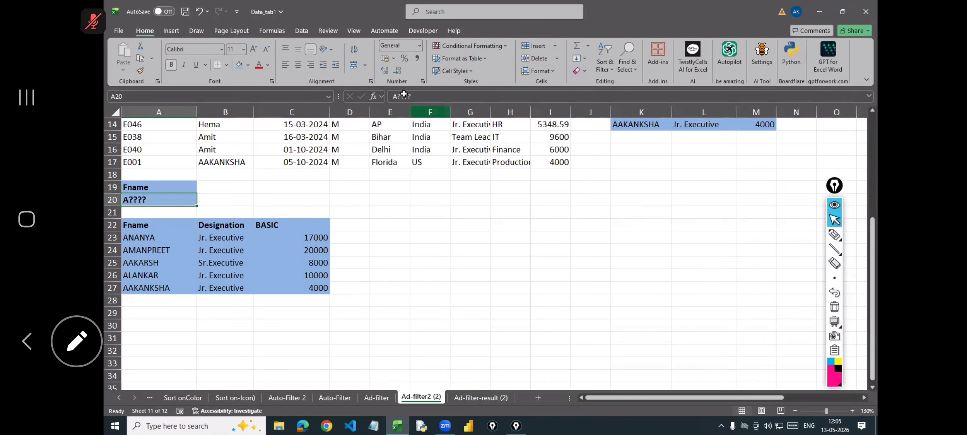
click(420, 95)
key(BackSpace)
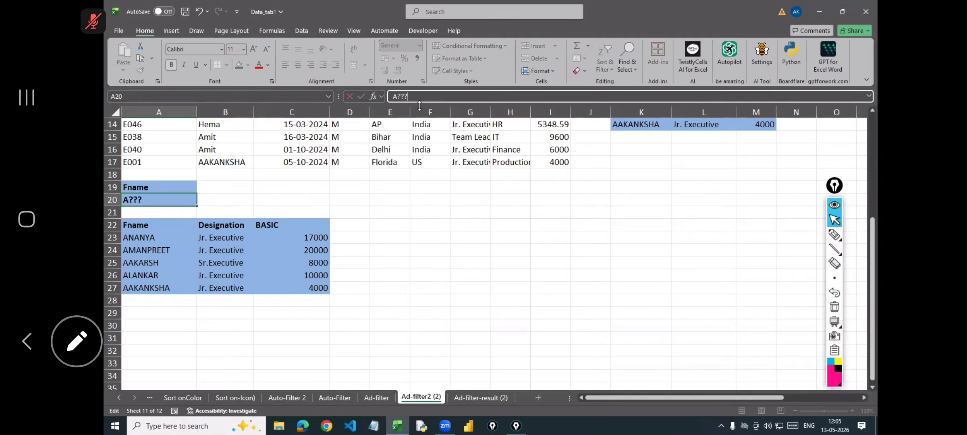
Clear the old results in A23:C27 beneath the Fname, Designation and BASIC headers.
click(169, 251)
drag(162, 238, 317, 288)
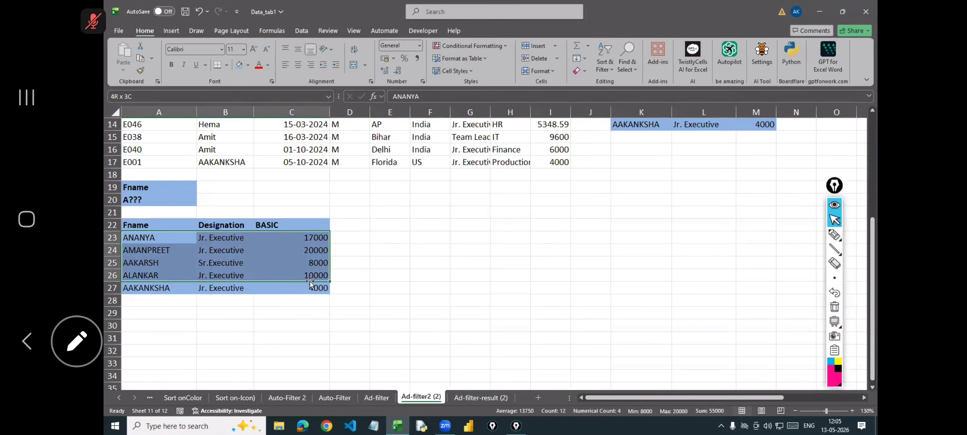
key(Delete)
Set up an Advanced Filter on A1:I17 that copies to another location, with criteria range A19:A20.
scroll(285, 157, up, 5)
click(285, 161)
key(ctrl+a)
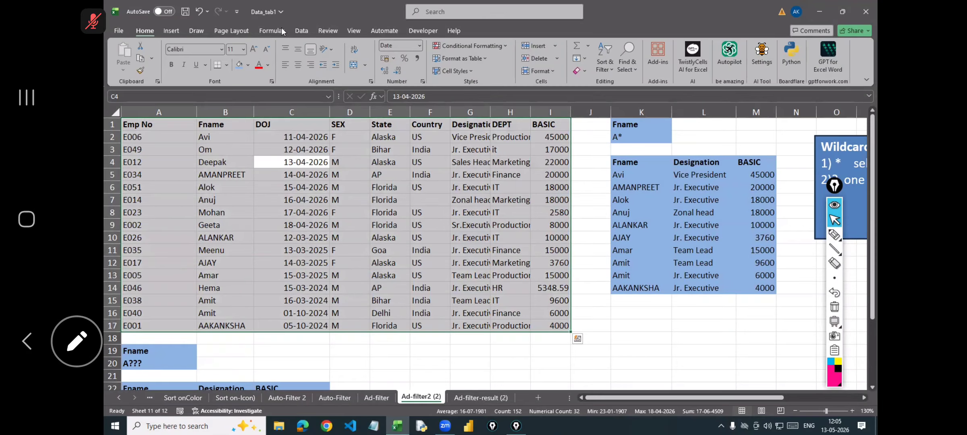
click(301, 31)
click(559, 71)
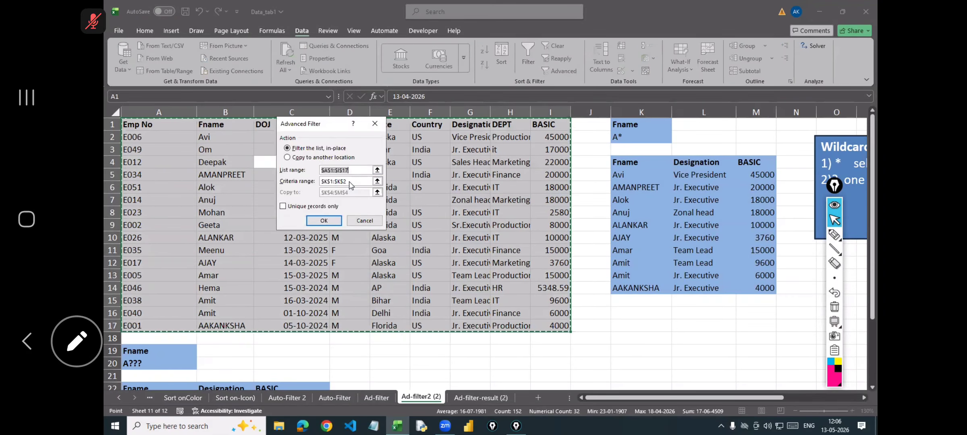
double_click(340, 184)
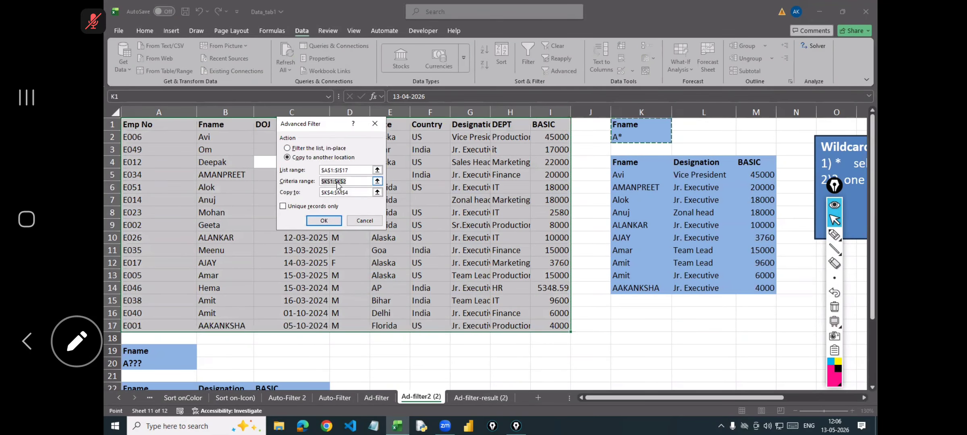
key(BackSpace)
scroll(209, 259, down, 3)
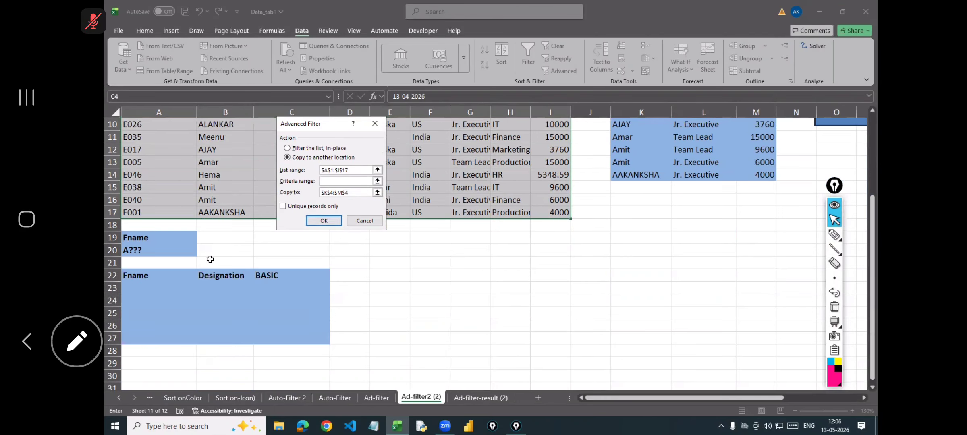
drag(160, 235, 163, 248)
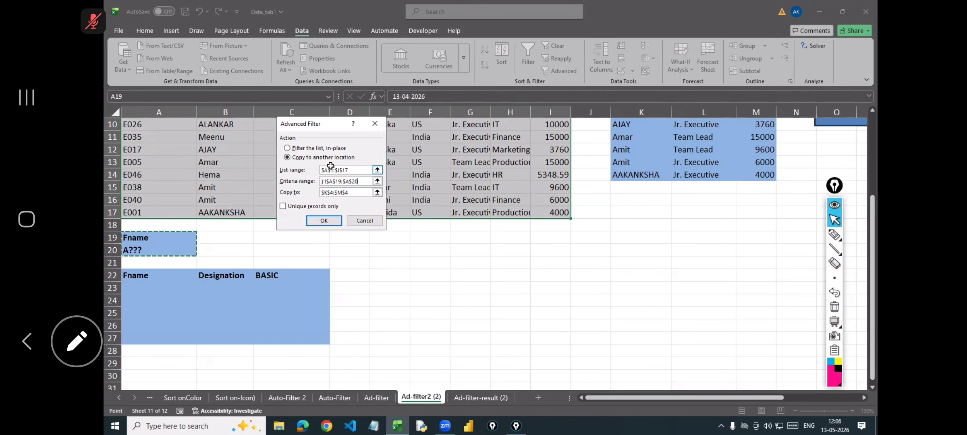
Set the filter's copy-to range to the headers A22:C22 and run it.
drag(350, 194, 319, 197)
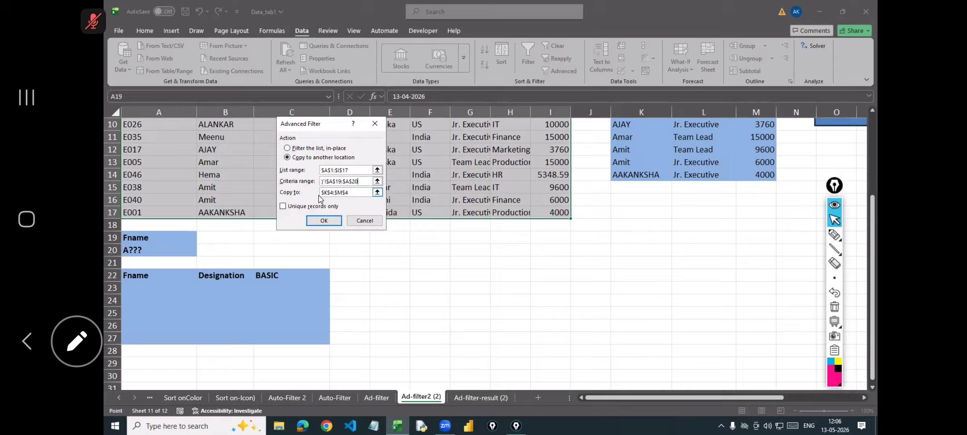
key(BackSpace)
scroll(328, 242, down, 2)
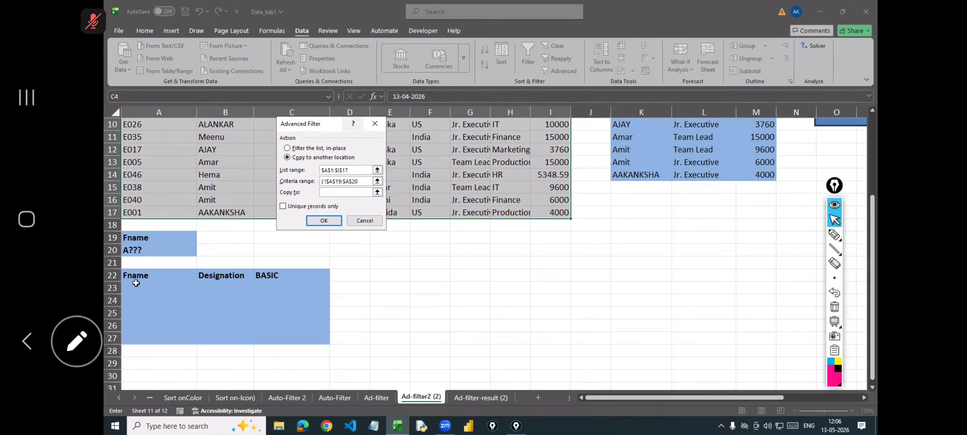
drag(129, 276, 297, 276)
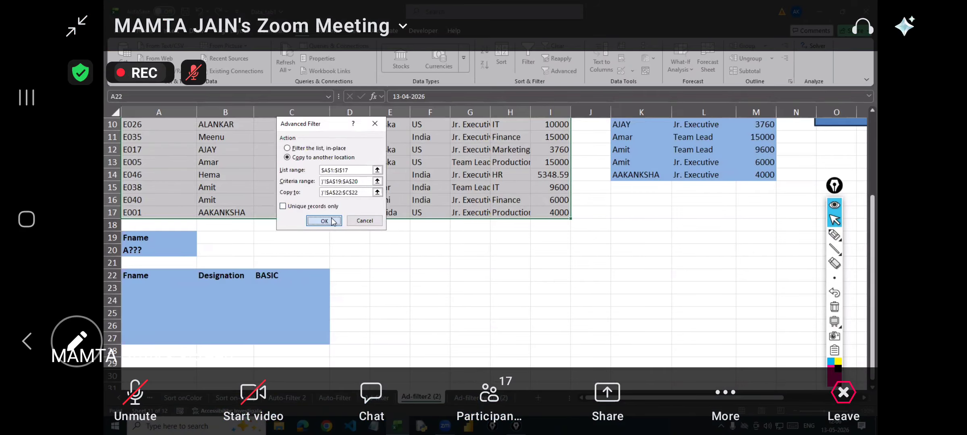
click(324, 220)
Compare the A??? results below row 22 with the Fname column of the source table, including the short name in B2.
scroll(224, 155, down, 4)
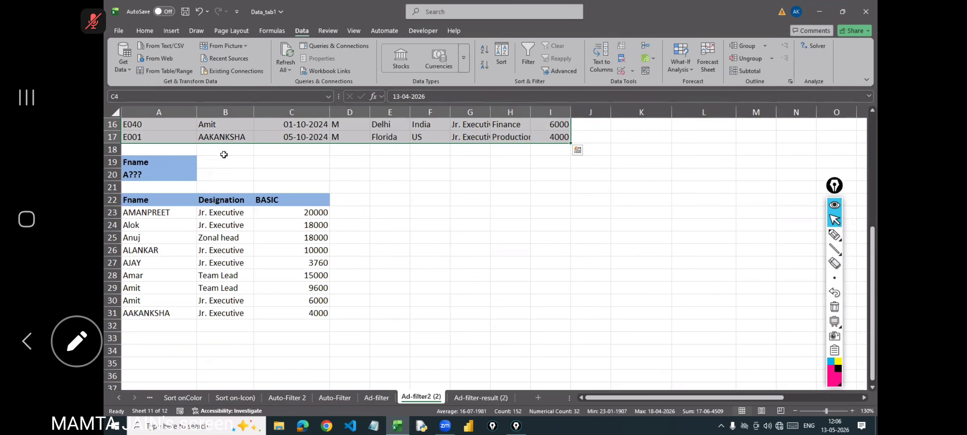
scroll(227, 212, up, 4)
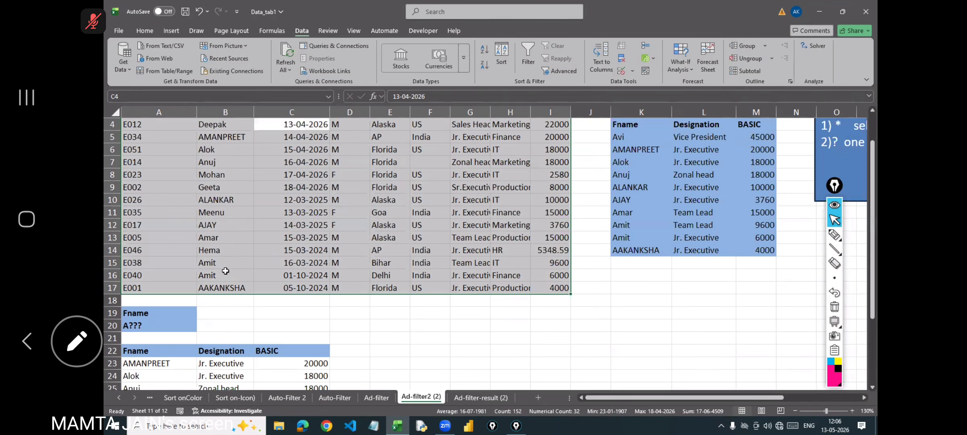
scroll(225, 271, up, 1)
click(226, 138)
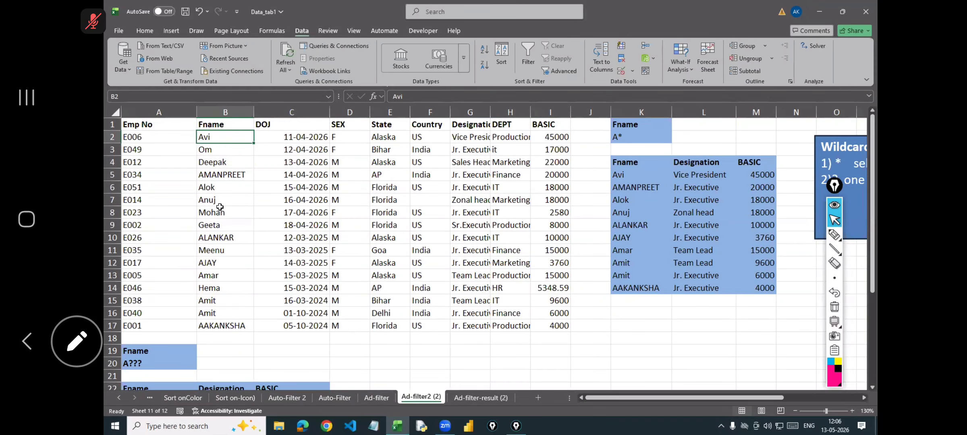
scroll(233, 232, down, 3)
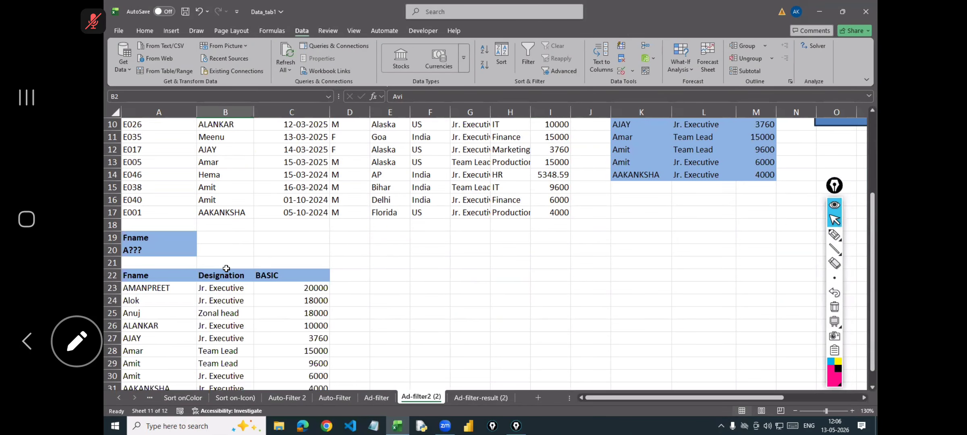
scroll(227, 268, down, 3)
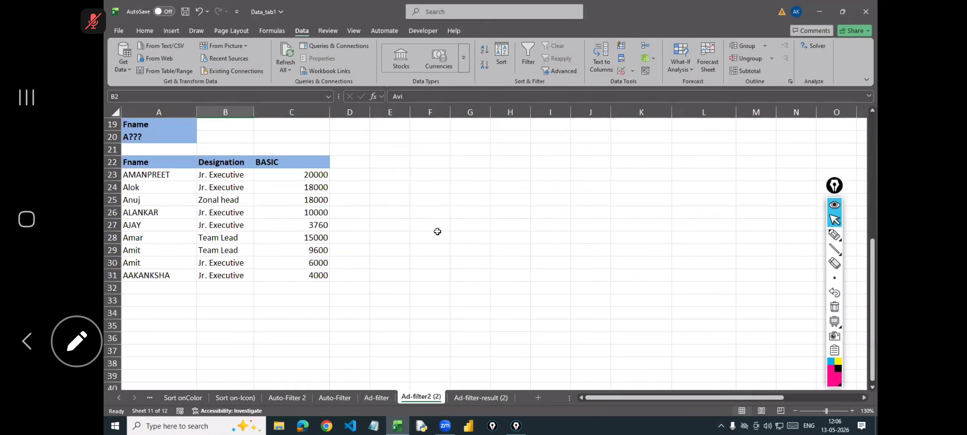
scroll(438, 231, up, 5)
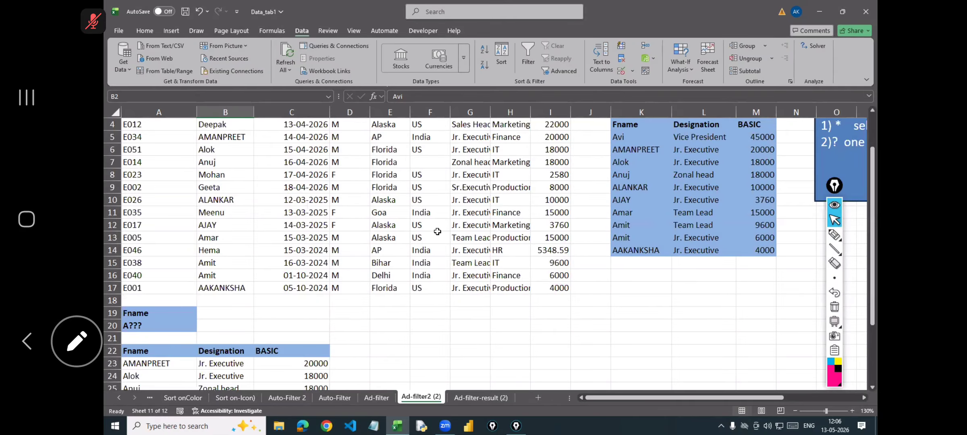
scroll(437, 232, up, 1)
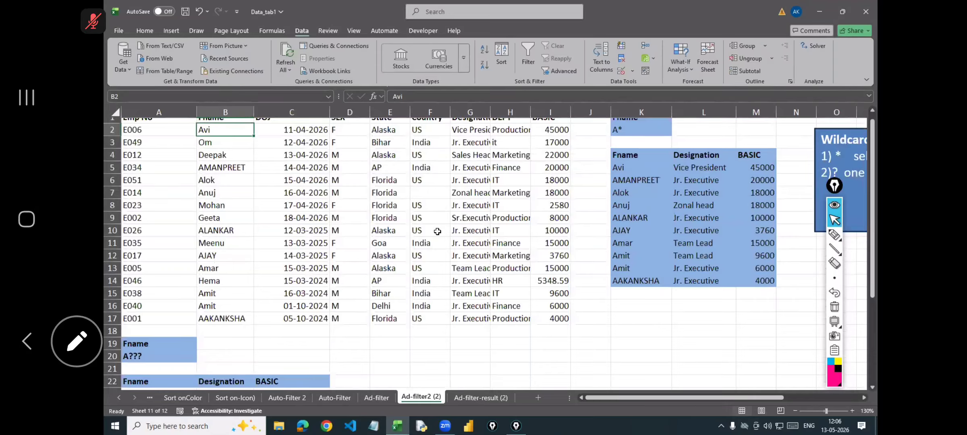
scroll(438, 232, up, 1)
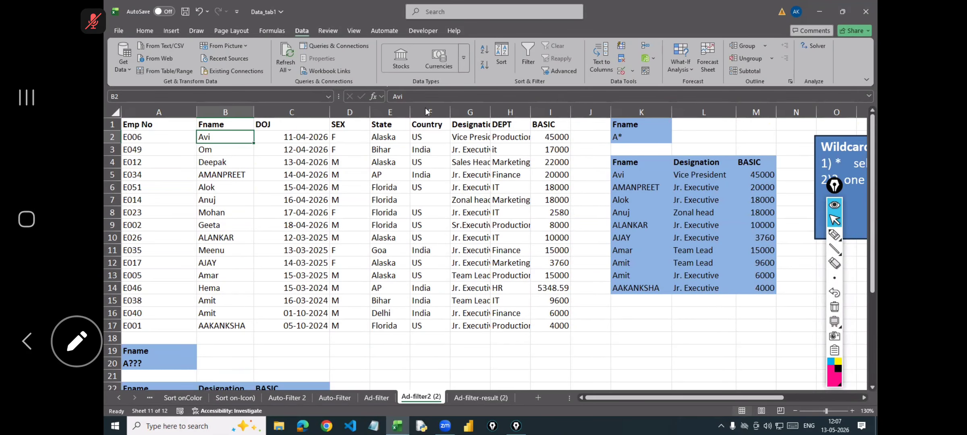
Insert a new blank worksheet next to Ad-filter2 (2).
click(399, 174)
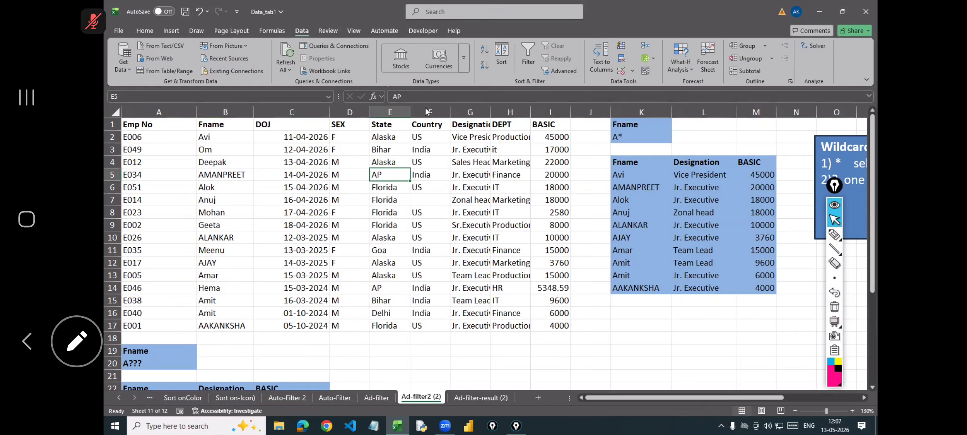
key(ctrl+a)
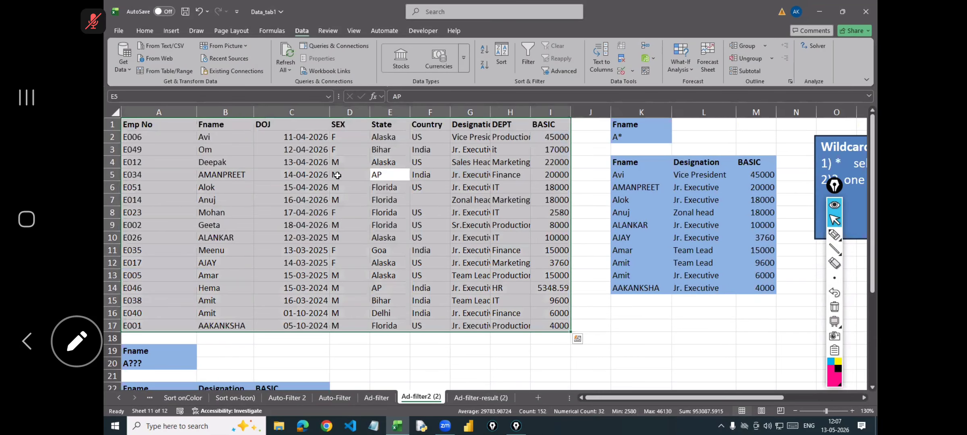
key(shift+F11)
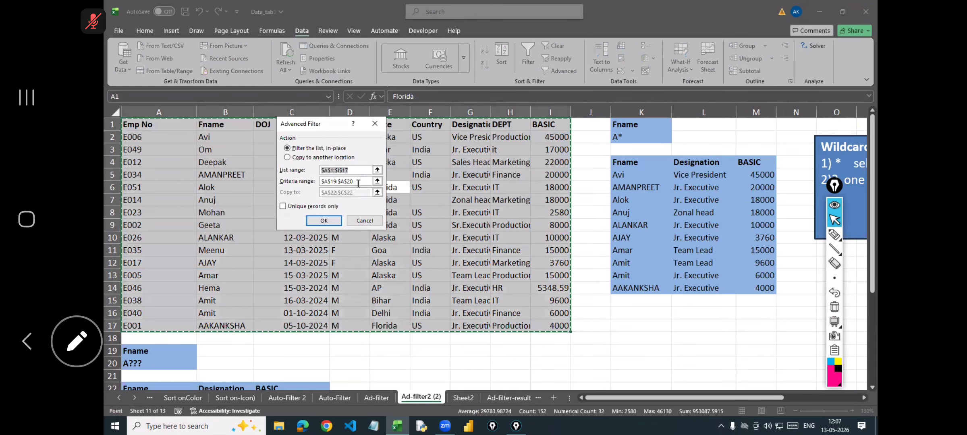
Try to run Advanced Filter from Ad-filter2 (2) on A1:I17 with criteria A19:A20, copying the results to Sheet2 cell A1.
click(287, 158)
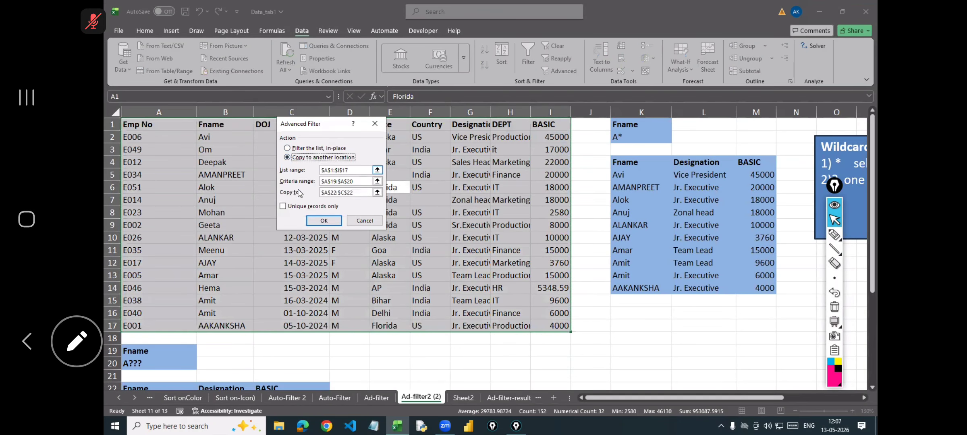
key(Tab)
key(Tab)
key(Tab)
key(BackSpace)
key(ctrl+Page_Down)
click(137, 120)
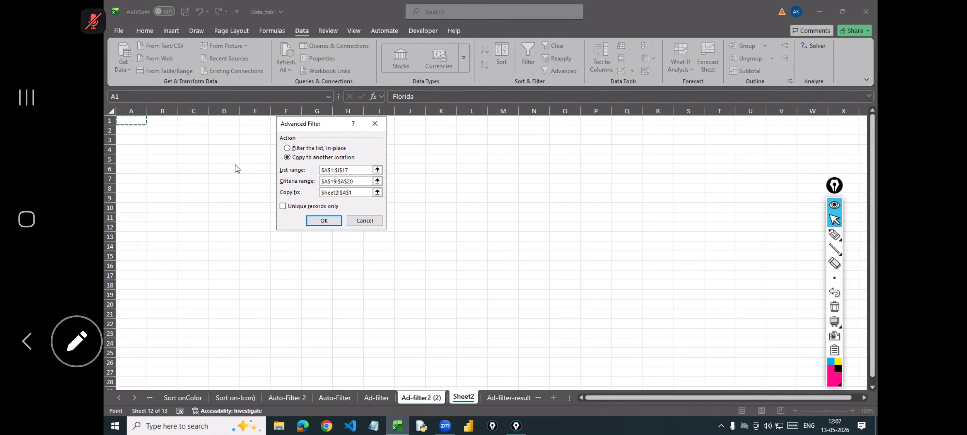
click(323, 221)
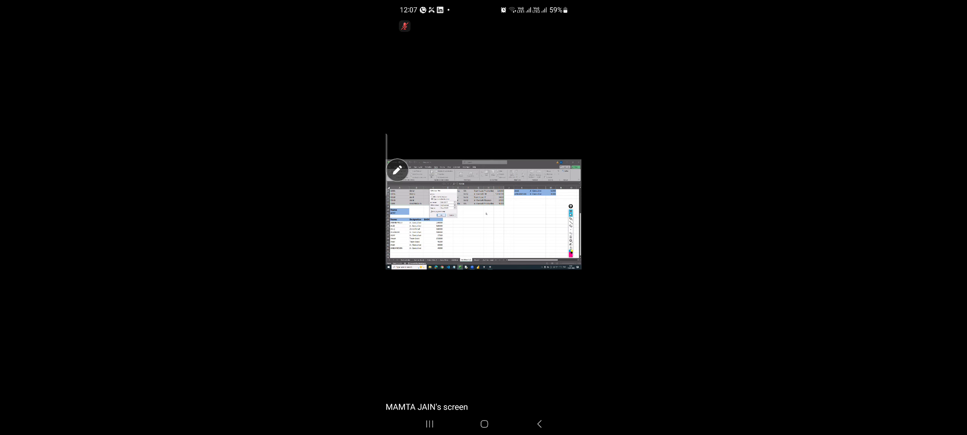
key(Return)
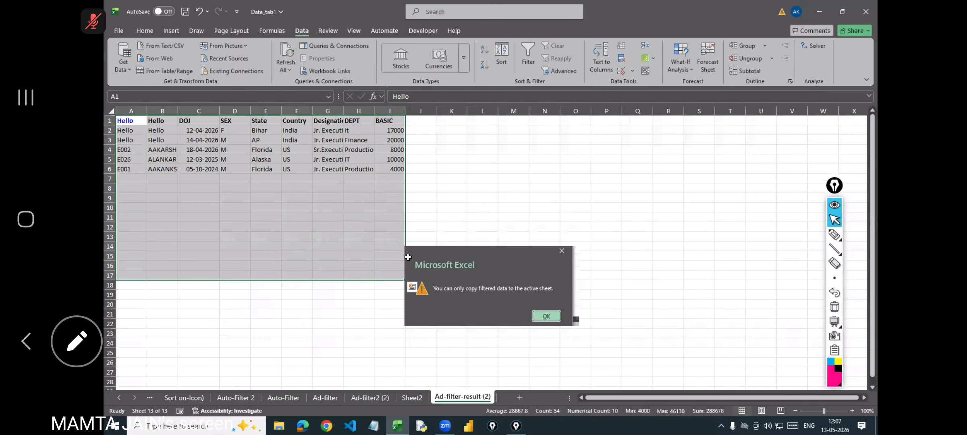
drag(130, 121, 359, 179)
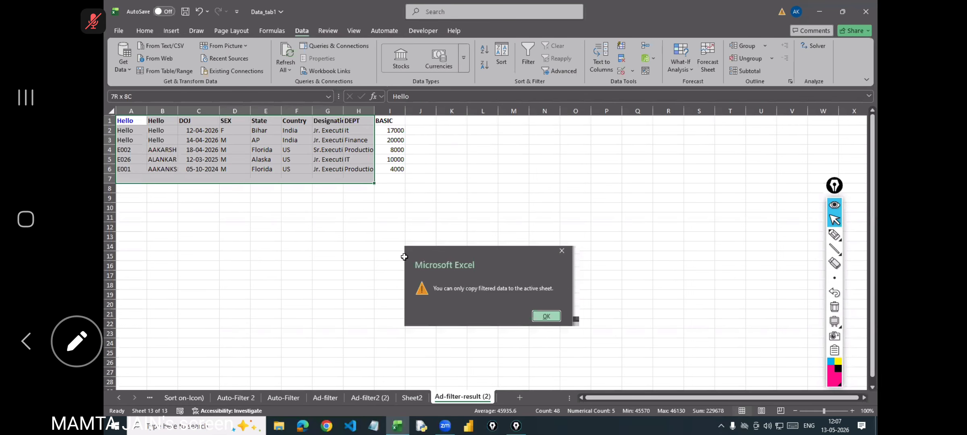
Start Advanced Filter from Sheet2, using list range A1:I17 and criteria range K1:K2 on Ad-filter2 (2).
key(ctrl+Page_Up)
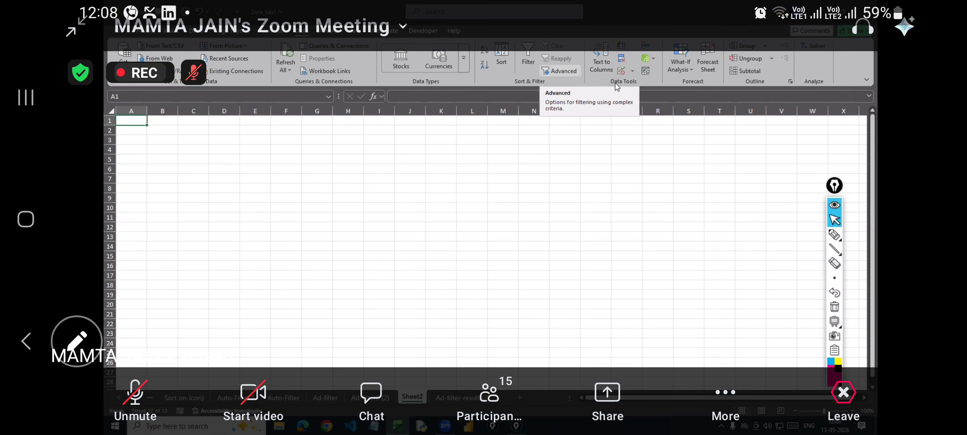
click(560, 71)
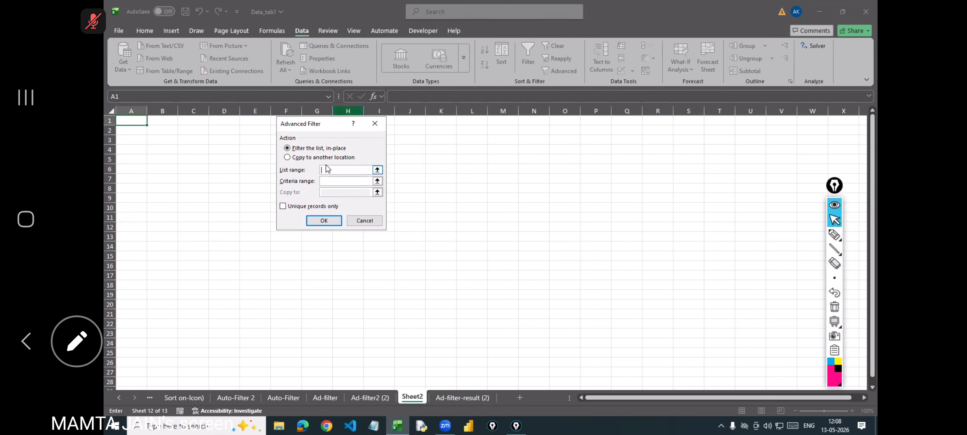
click(378, 398)
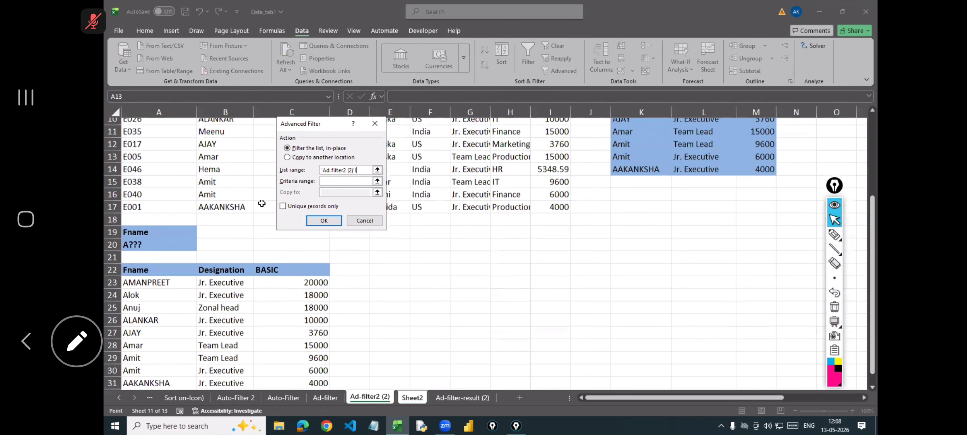
scroll(546, 301, up, 3)
drag(133, 125, 568, 327)
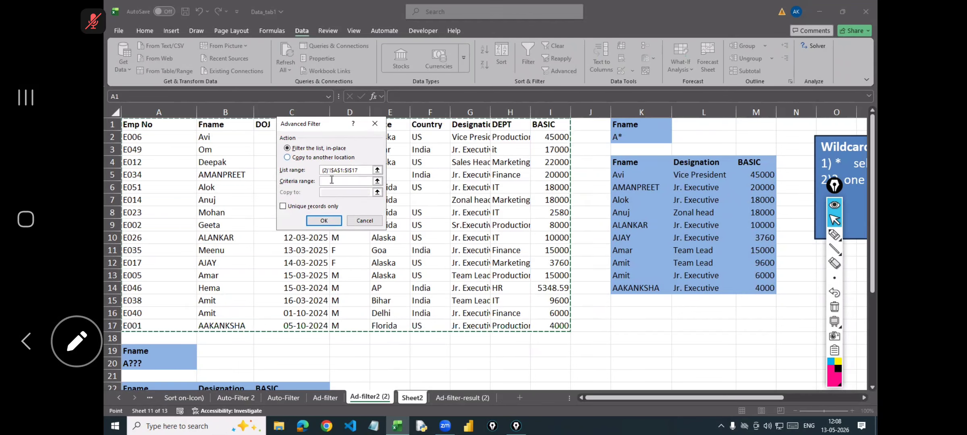
click(411, 398)
click(378, 399)
drag(641, 124, 640, 137)
Choose to copy the filtered rows to another location, set Sheet2 cell A1 as the destination, and run the filter.
click(287, 158)
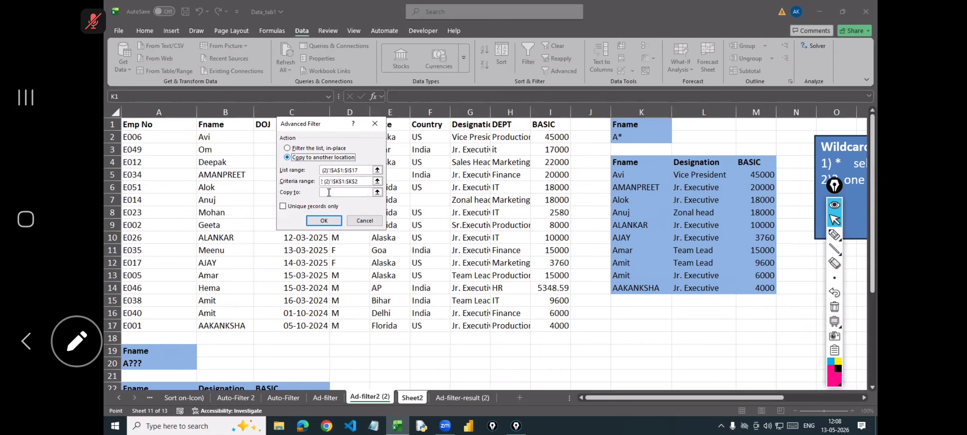
click(328, 192)
key(ctrl+Page_Down)
click(132, 120)
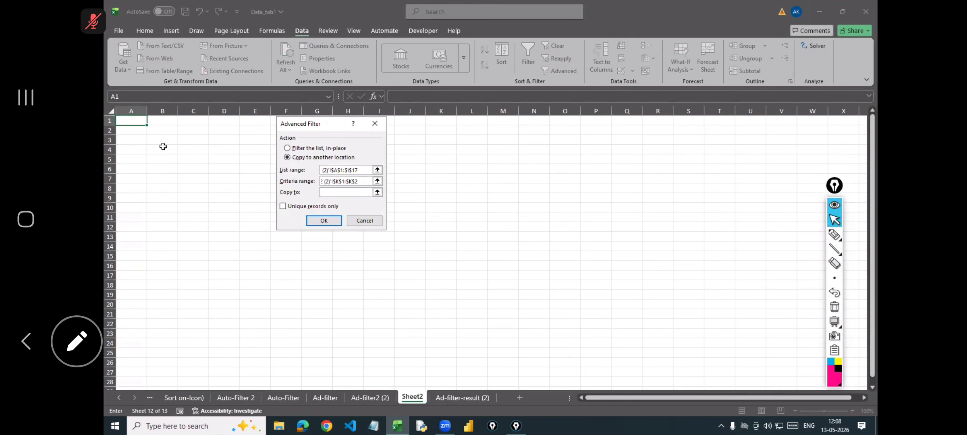
click(313, 222)
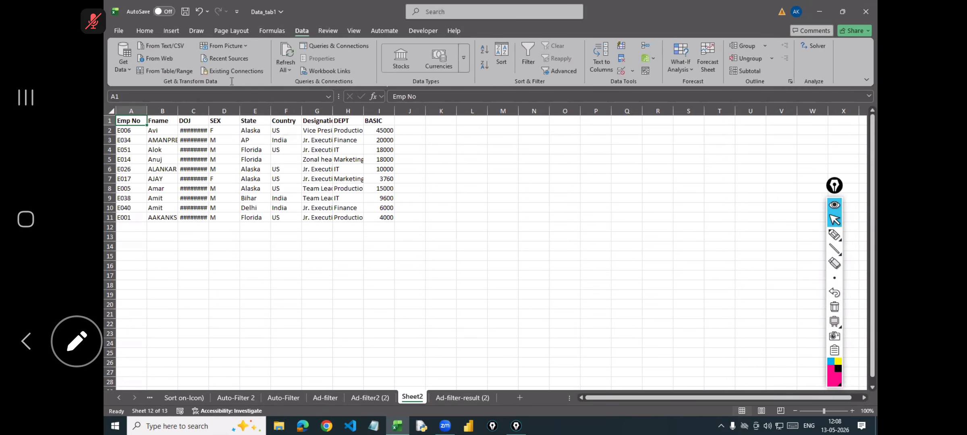
Widen the DOJ column on Sheet2 enough to display the full dates.
drag(208, 111, 226, 110)
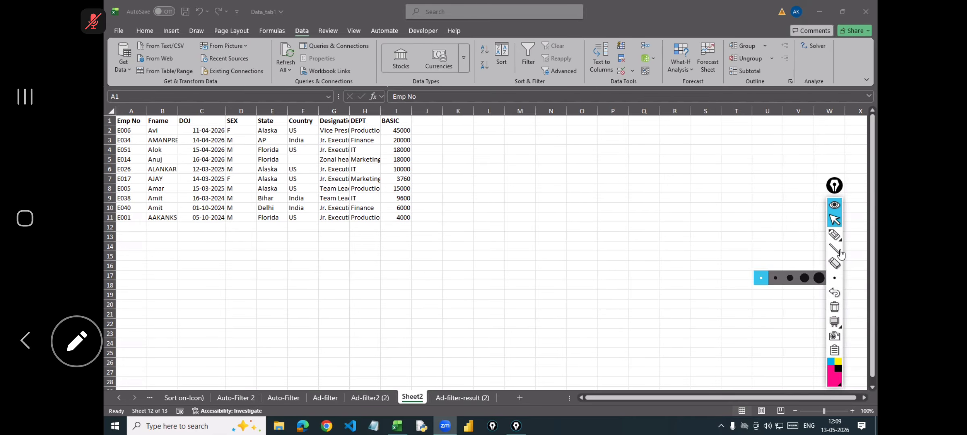
Circle the Data Tools and Forecast groups, the Outline group, and the Get & Transform and Queries groups with the annotation pen.
click(834, 235)
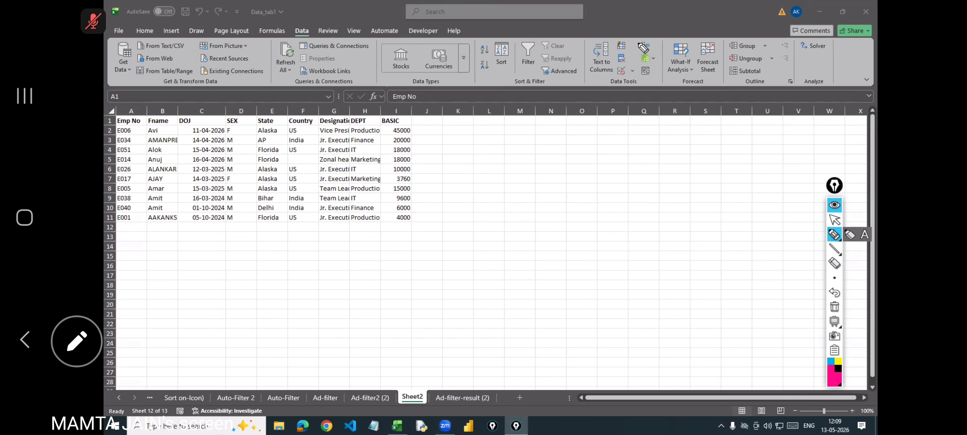
mouse_move(609, 30)
mouse_down()
mouse_move(696, 119)
mouse_move(609, 21)
mouse_up()
drag(734, 12, 733, 13)
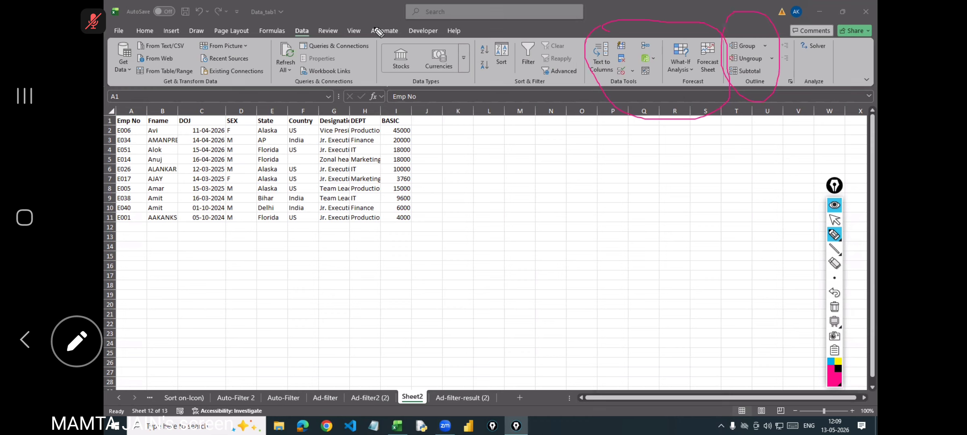
drag(378, 32, 378, 96)
Draw an arrow from the Queries & Connections group down to the empty cells and handwrite "ETL" beside it.
drag(288, 58, 592, 284)
drag(593, 253, 562, 313)
mouse_move(685, 290)
mouse_down()
mouse_move(688, 237)
mouse_move(727, 242)
mouse_up()
drag(708, 242, 711, 286)
drag(652, 254, 675, 254)
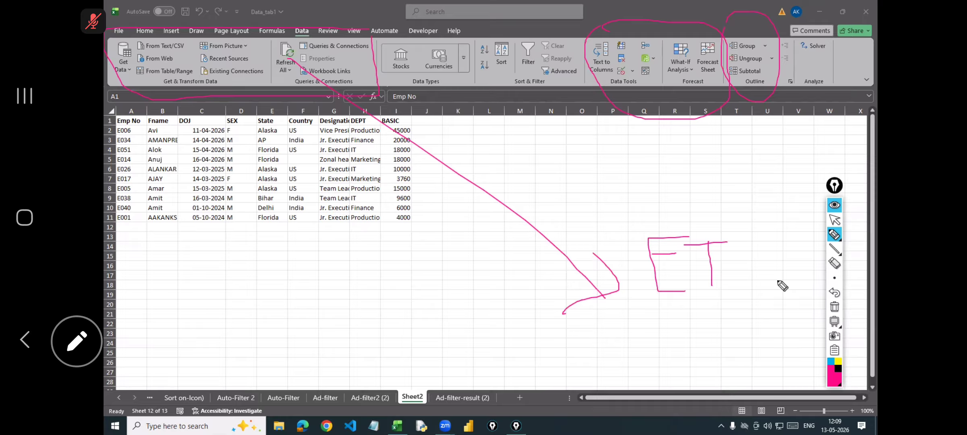
drag(736, 236, 777, 281)
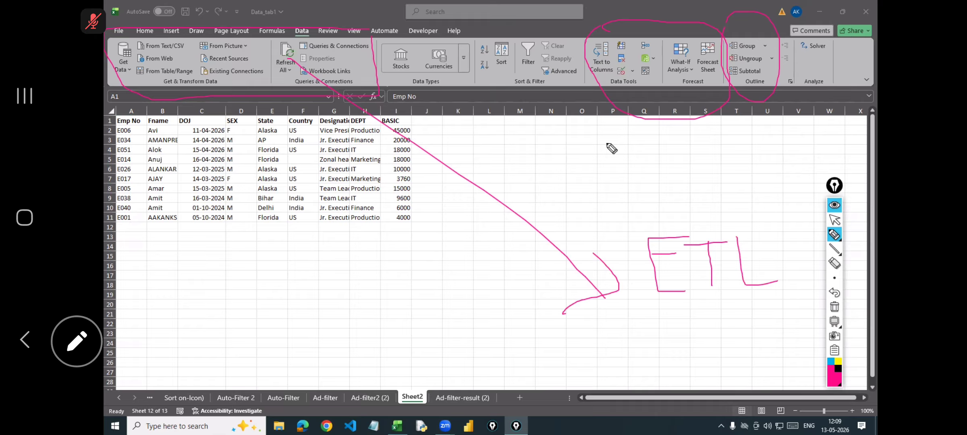
click(834, 220)
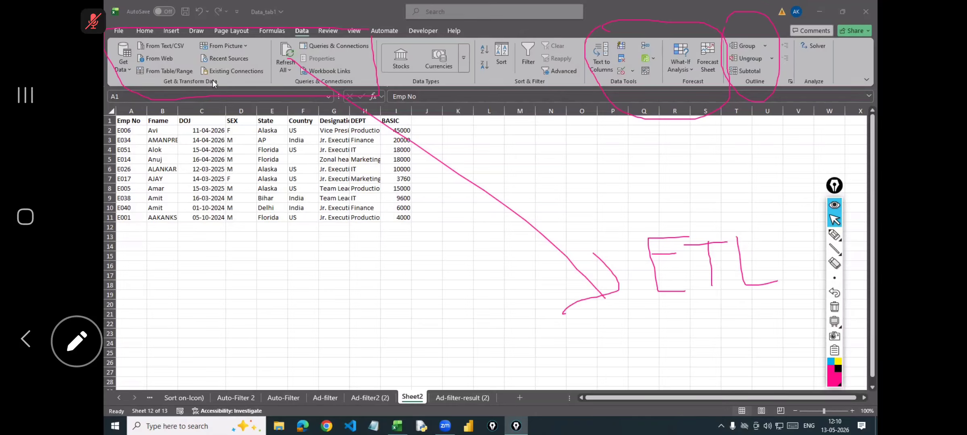
Handwrite "Power Query" with an underline beneath the filtered table, and clear all pen annotations from the screen.
click(834, 234)
mouse_move(336, 300)
mouse_down()
mouse_move(331, 323)
mouse_move(332, 307)
mouse_up()
mouse_move(355, 312)
mouse_down()
mouse_move(366, 327)
mouse_move(415, 339)
mouse_move(504, 348)
mouse_up()
mouse_move(531, 260)
mouse_down()
mouse_move(598, 345)
mouse_move(741, 342)
mouse_up()
drag(352, 384, 708, 382)
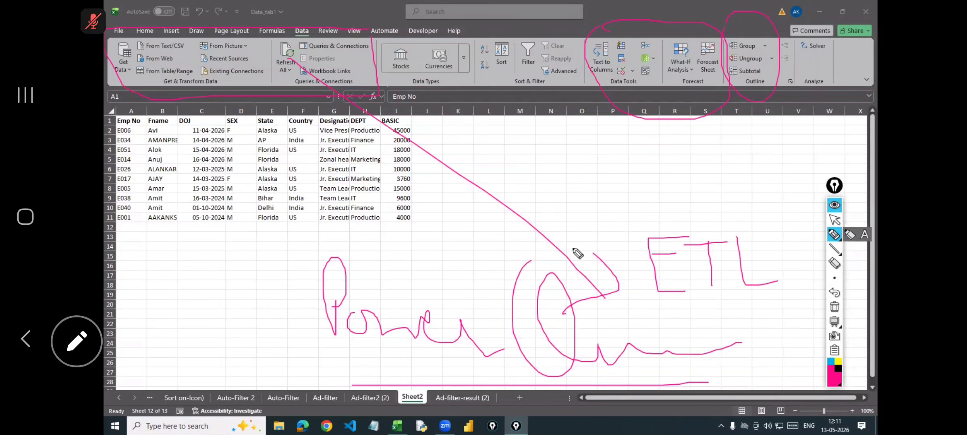
click(833, 308)
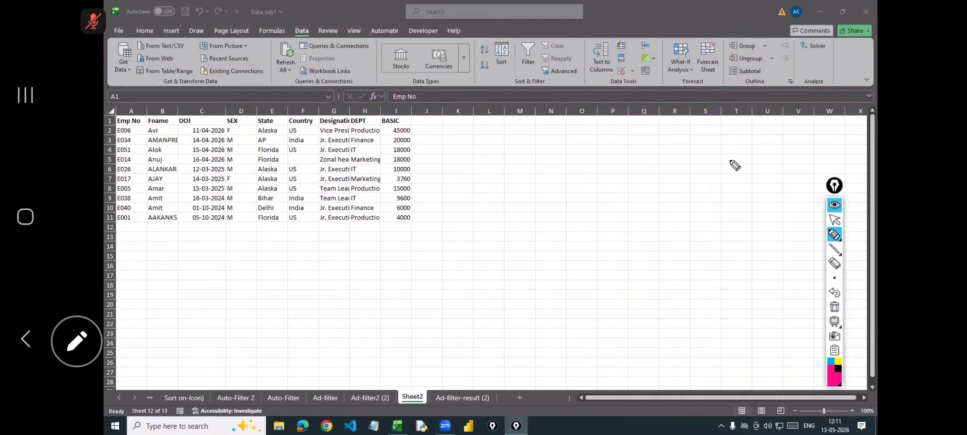